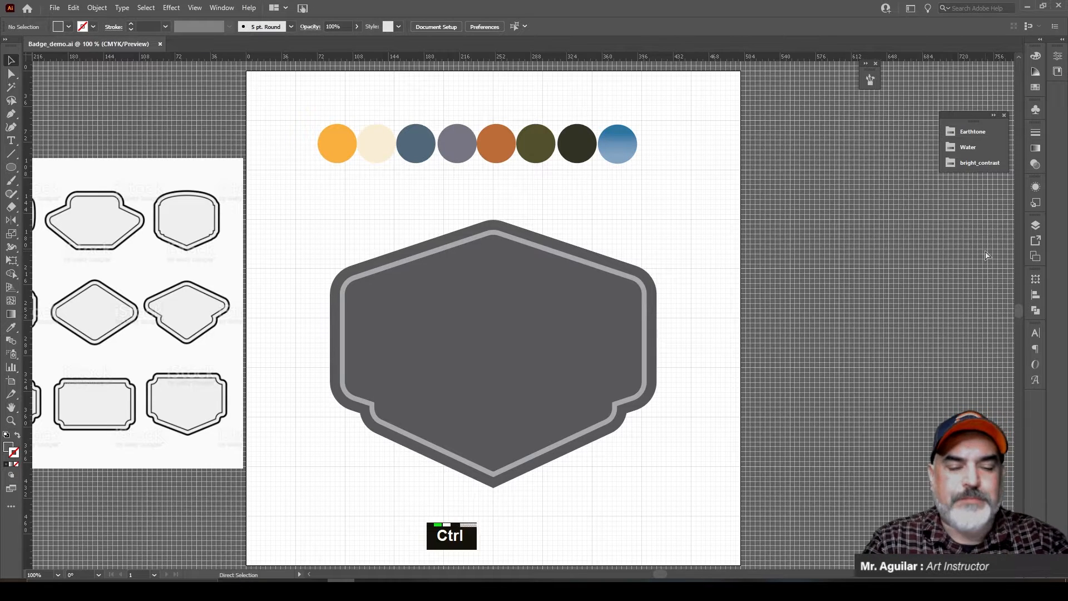
Step: Create a new 500 x 500 pt CMYK document and show its grid
{"action": "key", "text": "ctrl+n"}
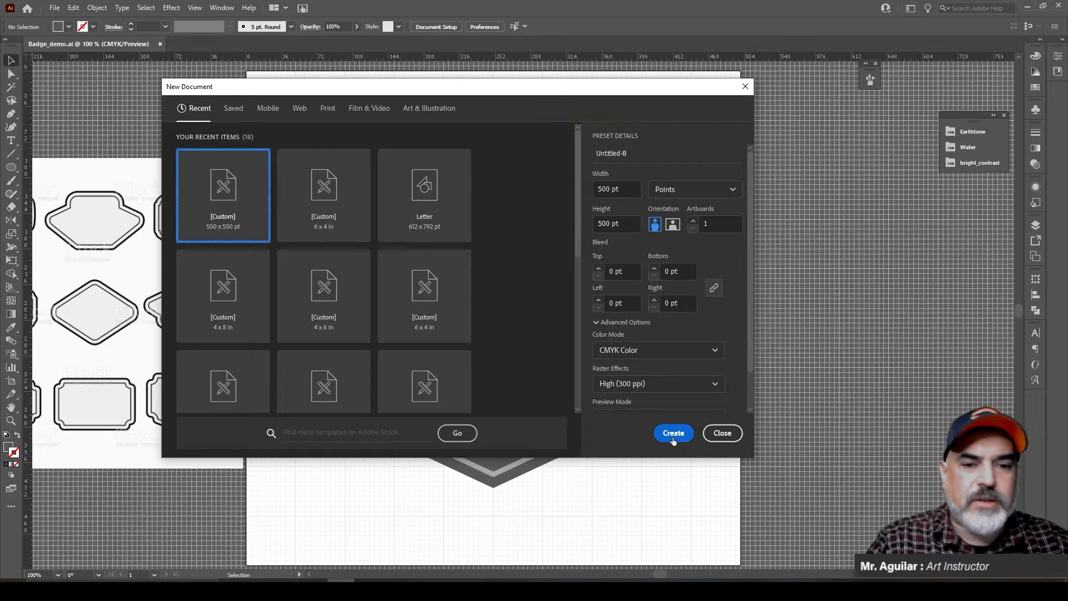
{"action": "left_click", "coordinate": [673, 438]}
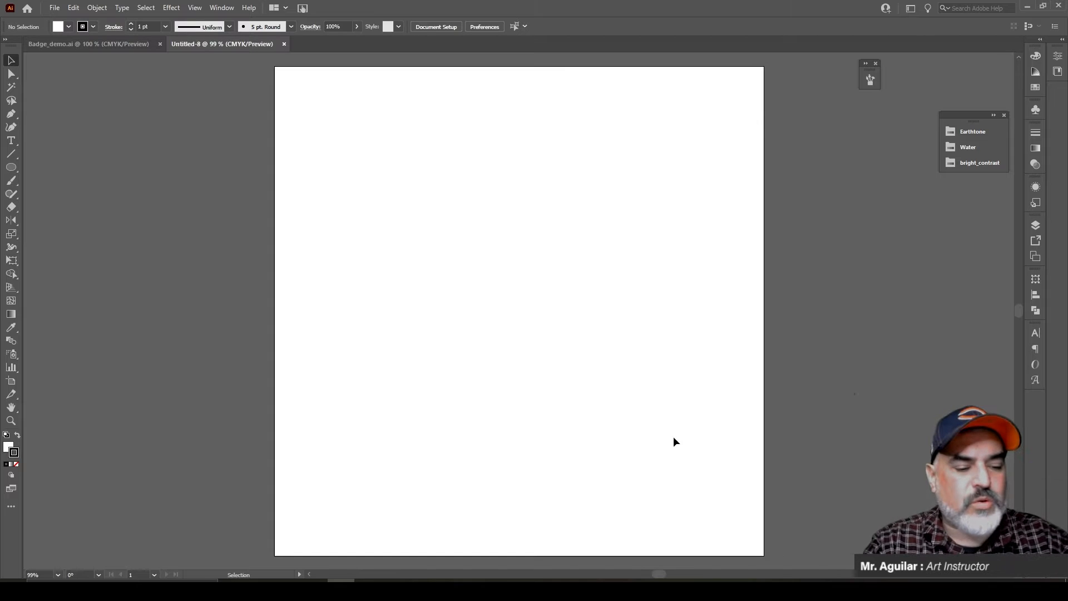
{"action": "key", "text": "ctrl+apostrophe"}
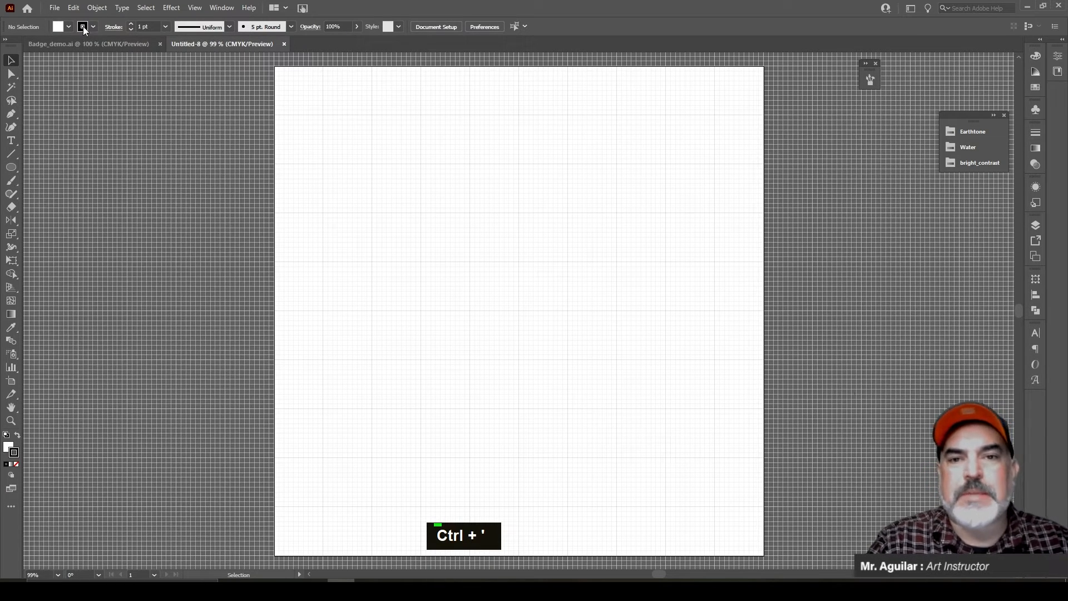
Step: Check the gridline spacing and subdivisions in the Guides & Grid preferences
{"action": "left_click", "coordinate": [73, 8]}
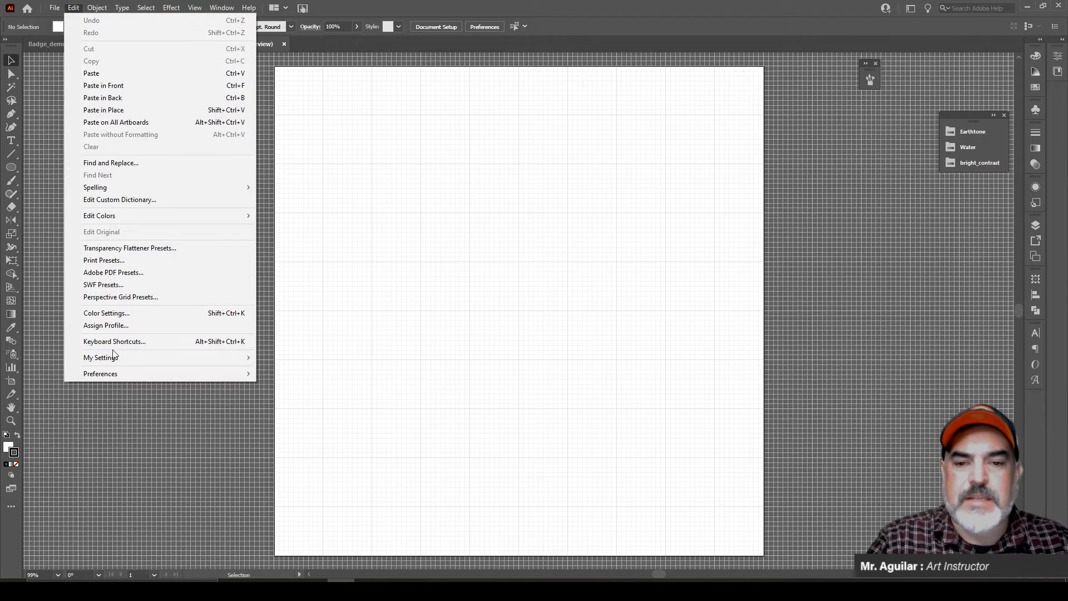
{"action": "mouse_move", "coordinate": [111, 375]}
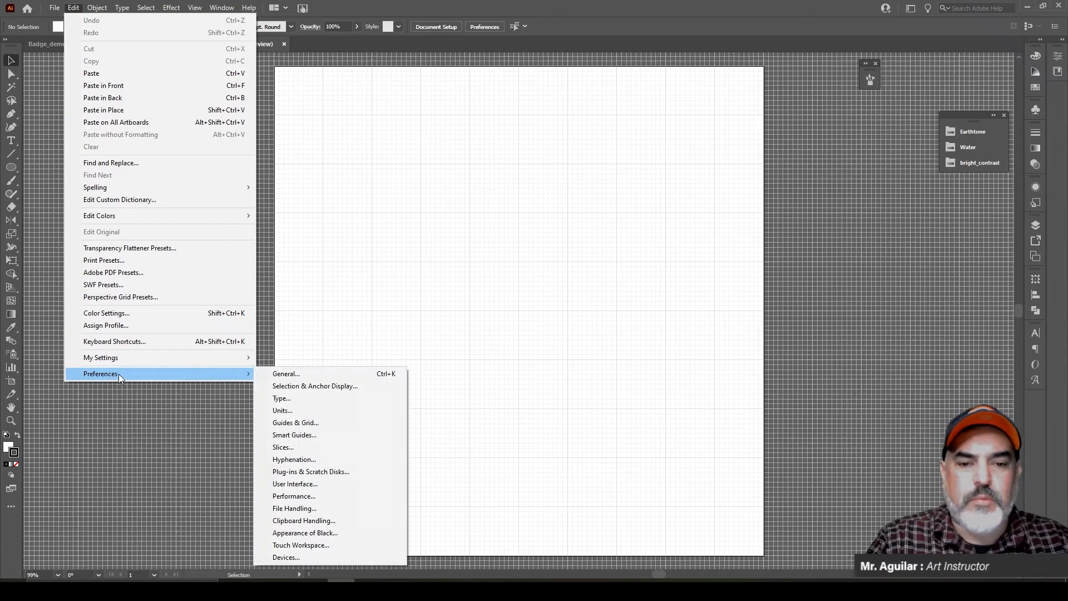
{"action": "left_click", "coordinate": [345, 422]}
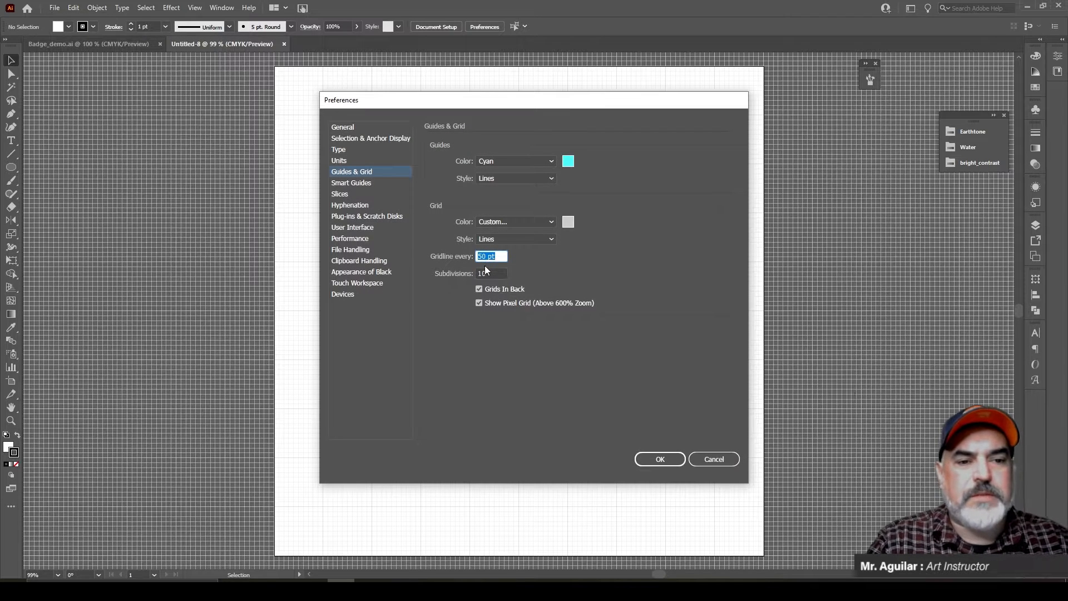
{"action": "left_click", "coordinate": [655, 460]}
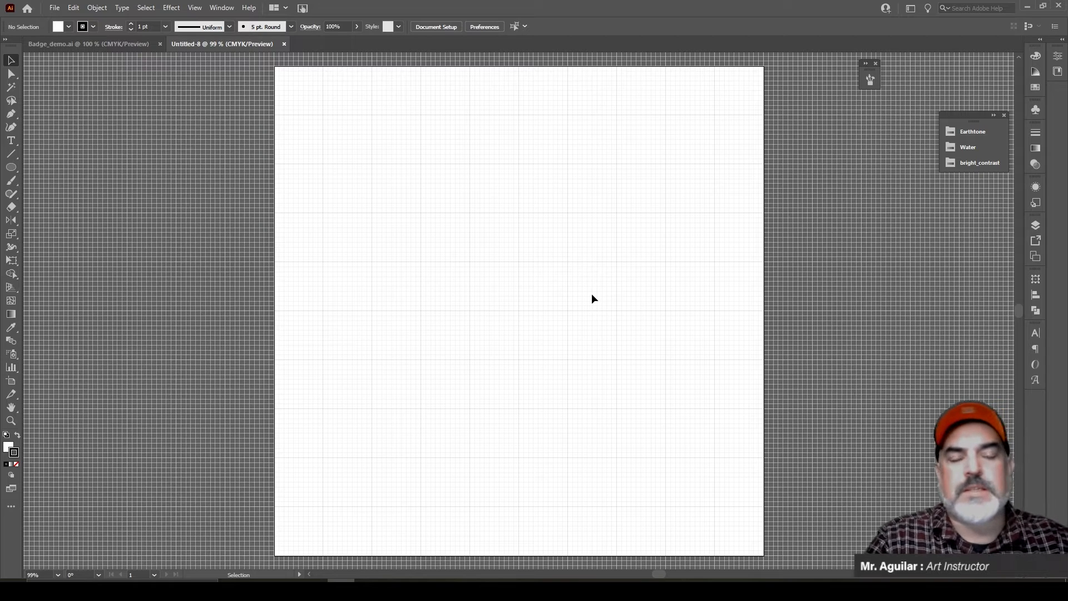
Step: Copy the whole grey badge shape from Badge_demo.ai and paste it into the new document
{"action": "left_click", "coordinate": [53, 43]}
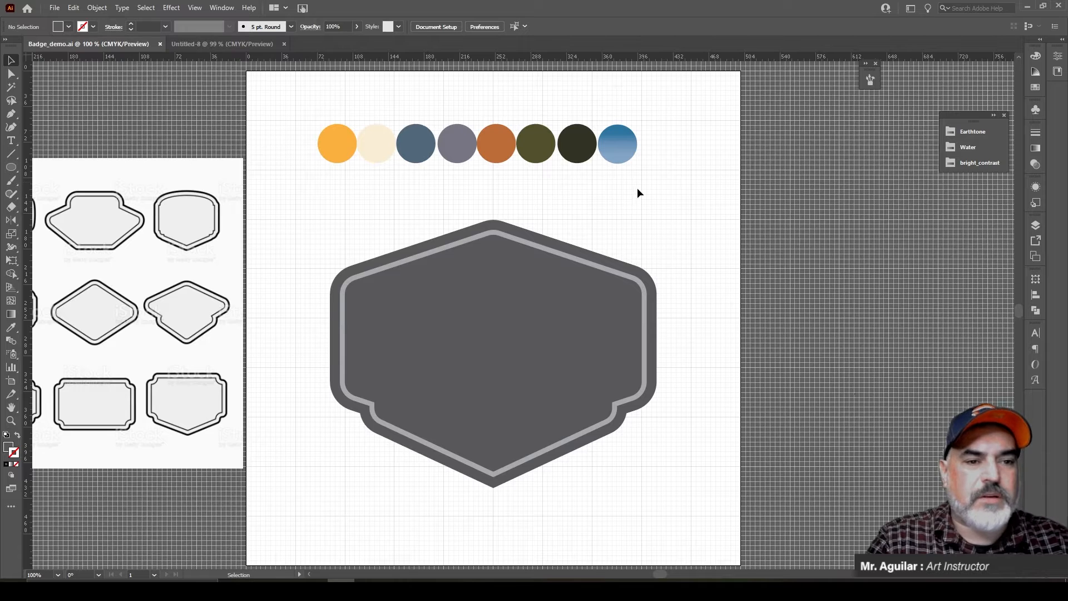
{"action": "left_click_drag", "start_coordinate": [305, 233], "coordinate": [701, 520]}
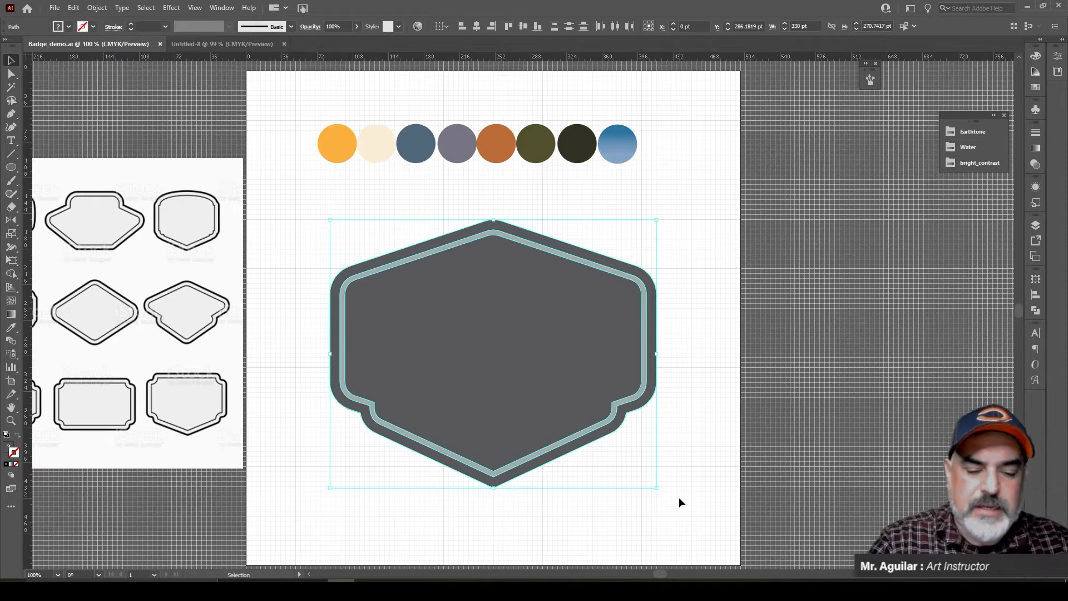
{"action": "key", "text": "ctrl+c"}
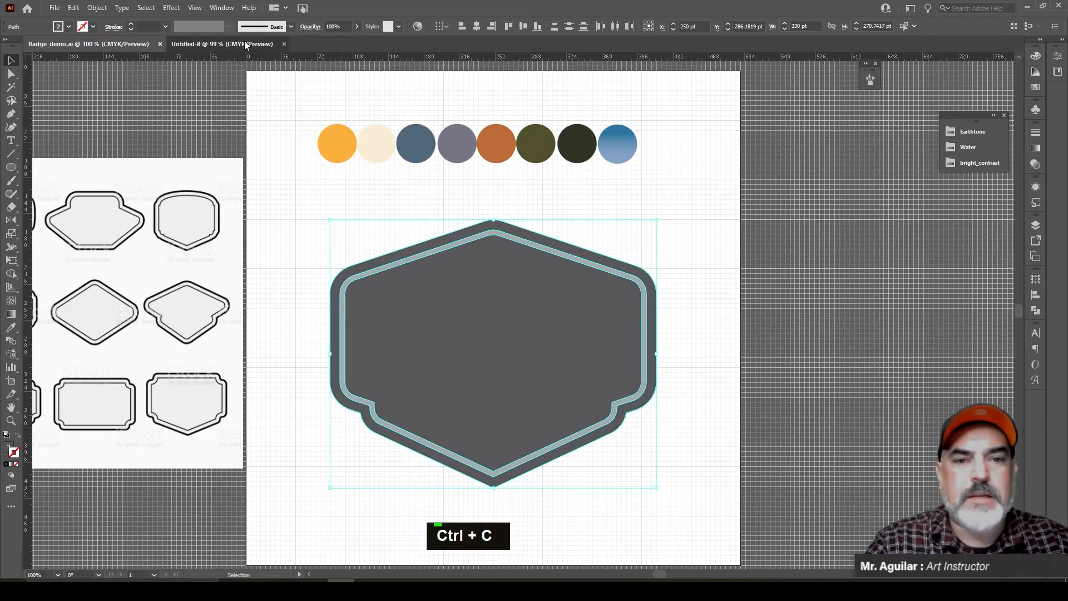
{"action": "left_click", "coordinate": [245, 42]}
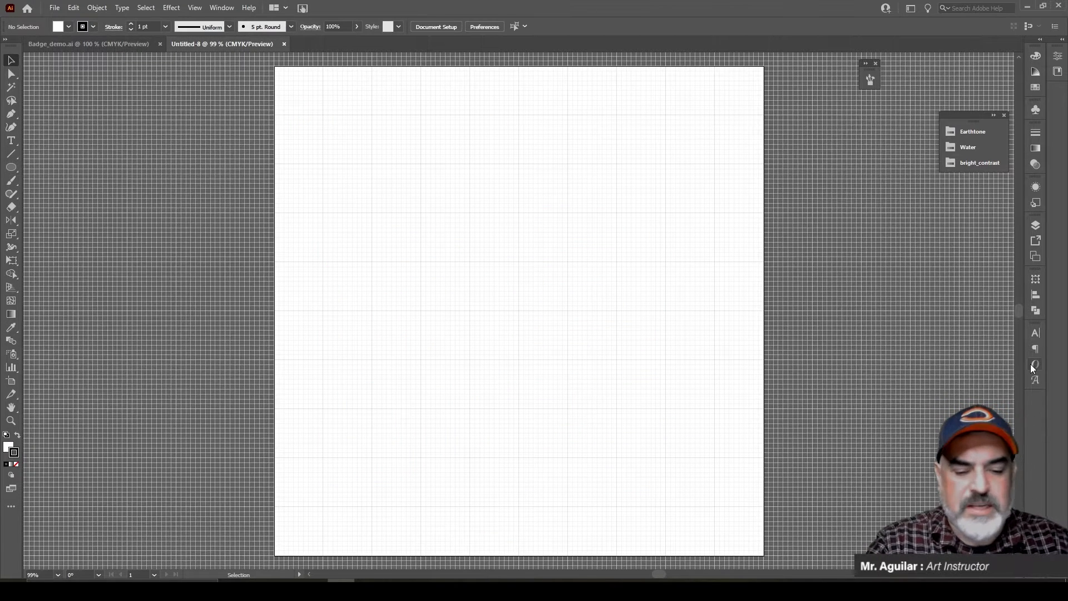
{"action": "key", "text": "ctrl+v"}
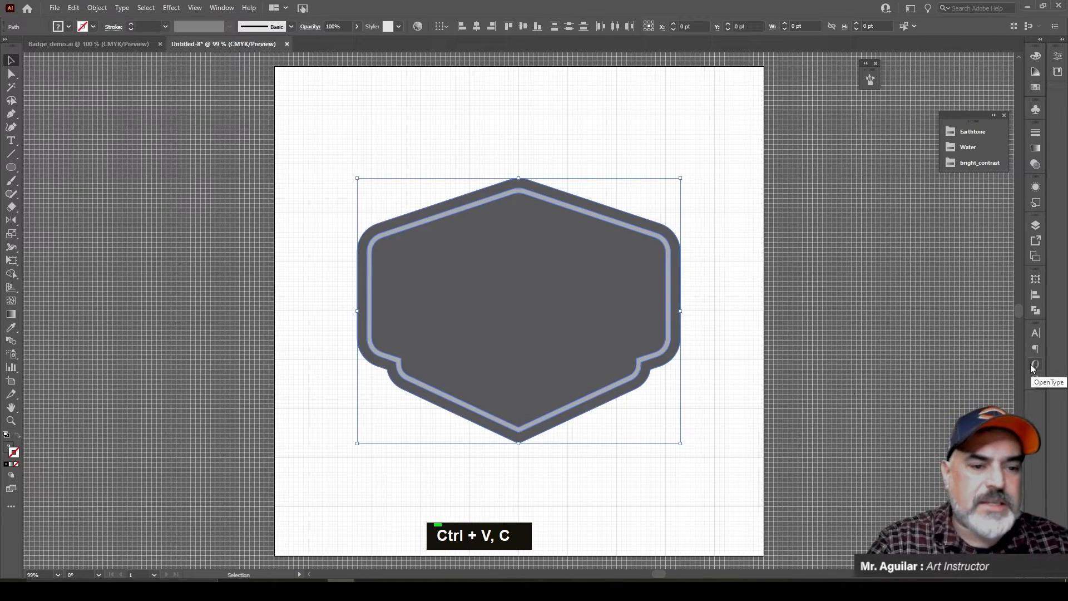
Step: Group the badge paths, centre the group horizontally and vertically on the artboard, and ungroup it
{"action": "left_click", "coordinate": [96, 7]}
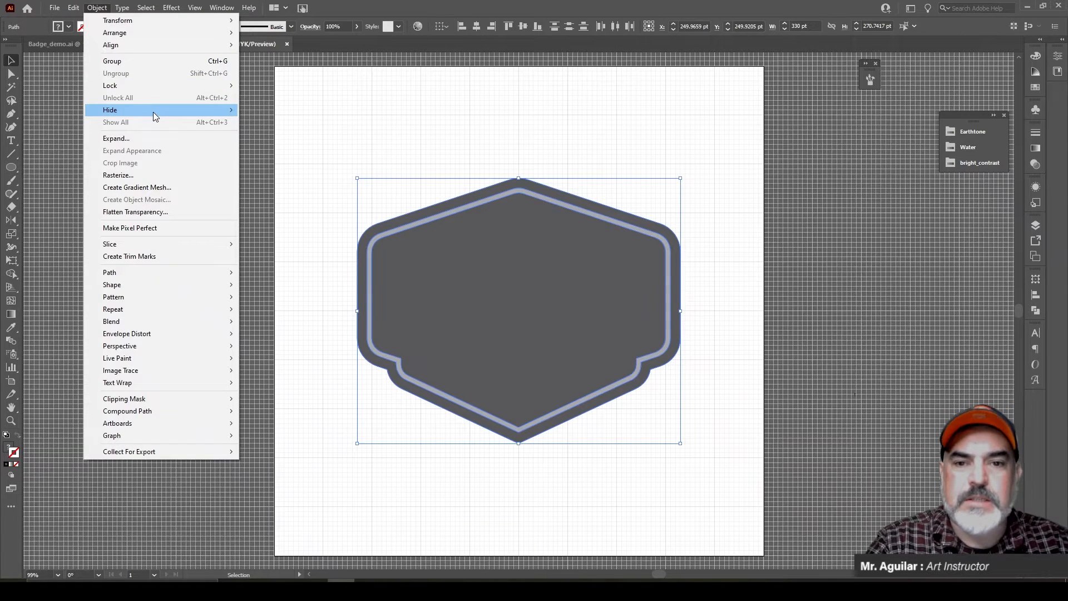
{"action": "left_click", "coordinate": [152, 59]}
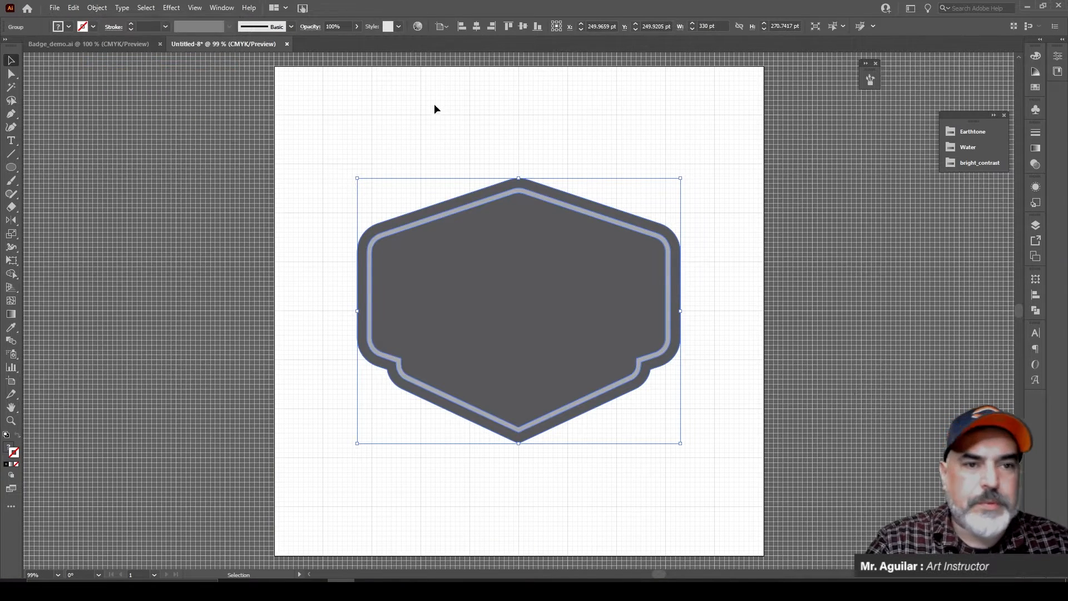
{"action": "left_click", "coordinate": [477, 25]}
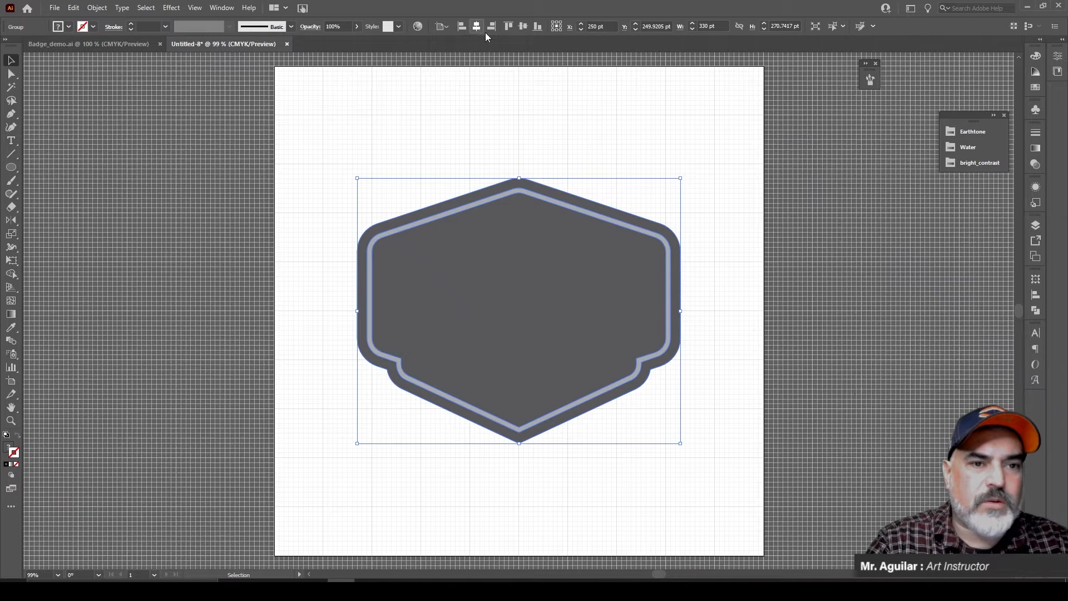
{"action": "left_click", "coordinate": [520, 27]}
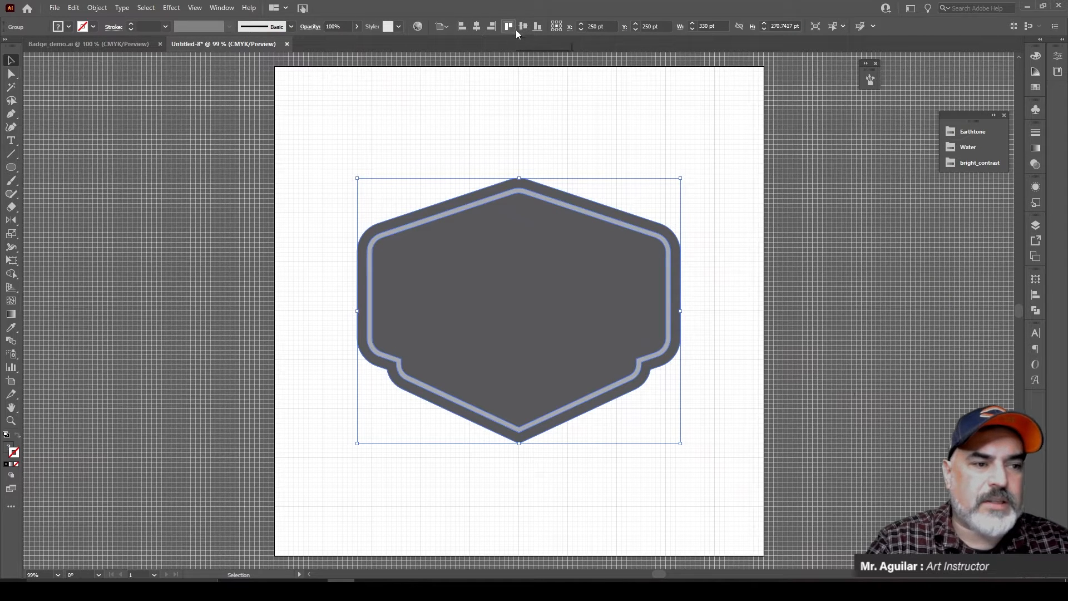
{"action": "left_click", "coordinate": [98, 8]}
{"action": "left_click", "coordinate": [134, 72]}
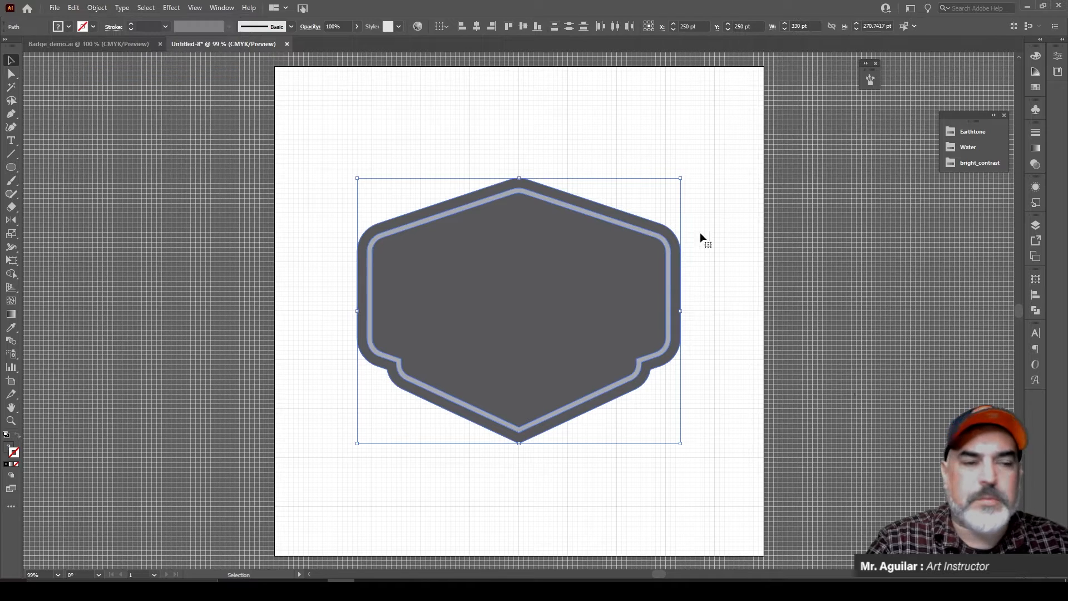
{"action": "left_click", "coordinate": [703, 230]}
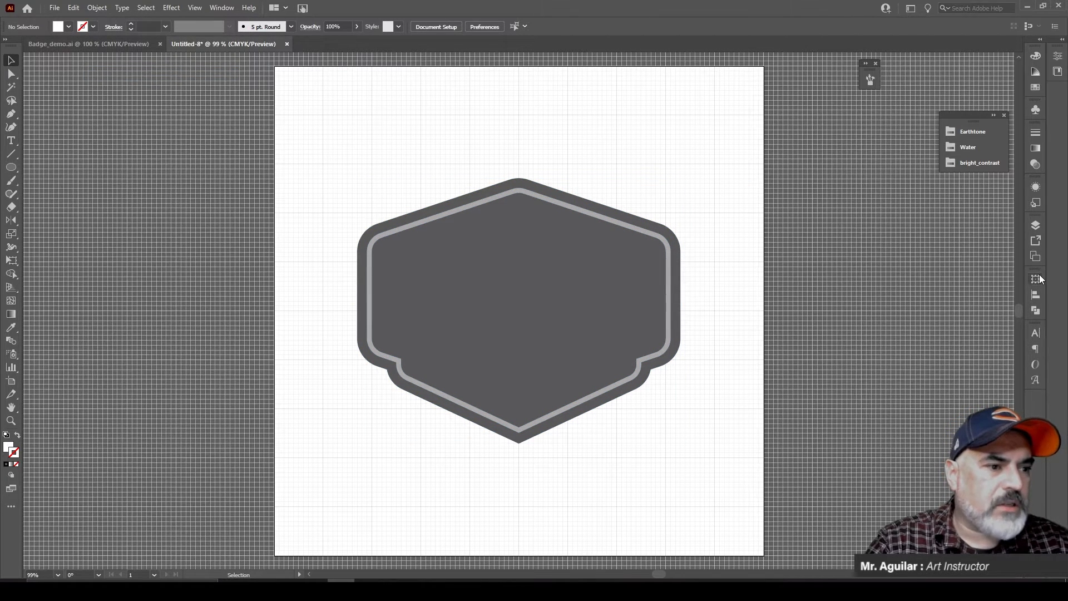
Step: Add a new layer above Layer 1 and name it Color
{"action": "left_click", "coordinate": [1036, 226]}
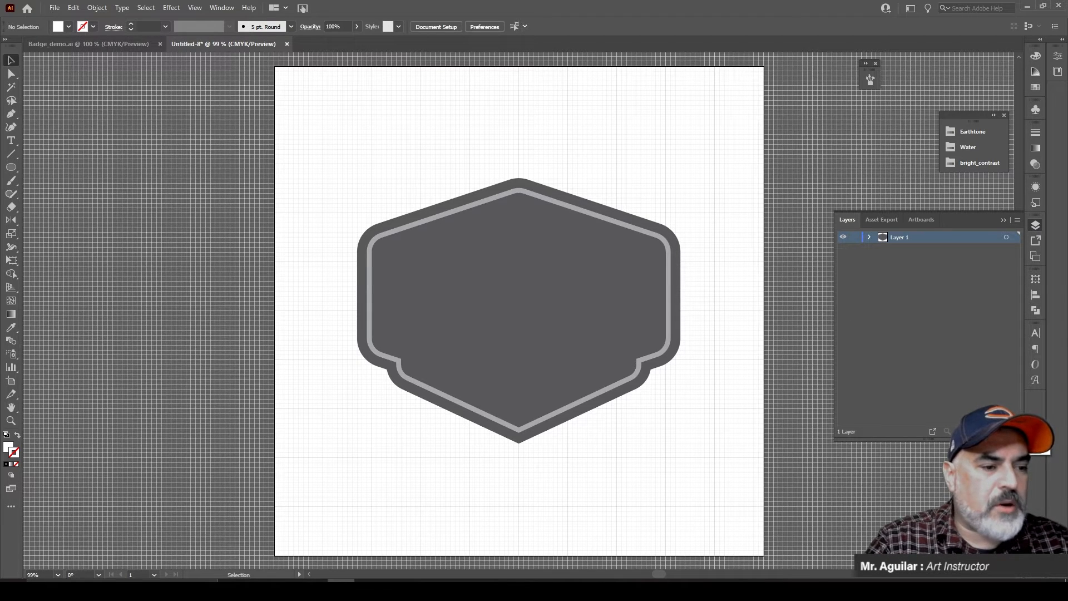
{"action": "left_click", "coordinate": [990, 431]}
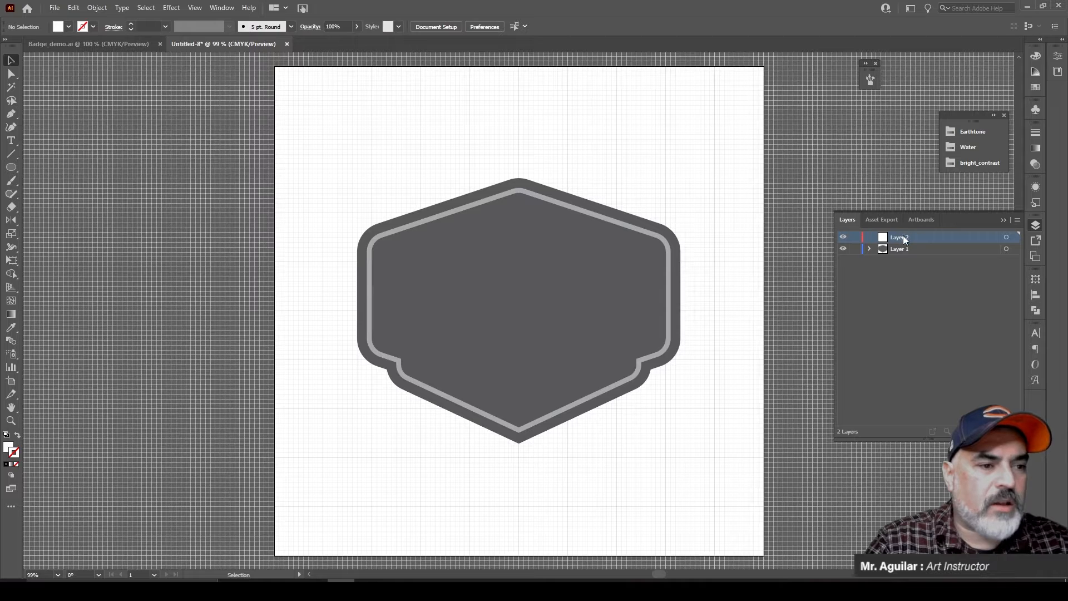
{"action": "double_click", "coordinate": [903, 236]}
{"action": "type", "text": "C"}
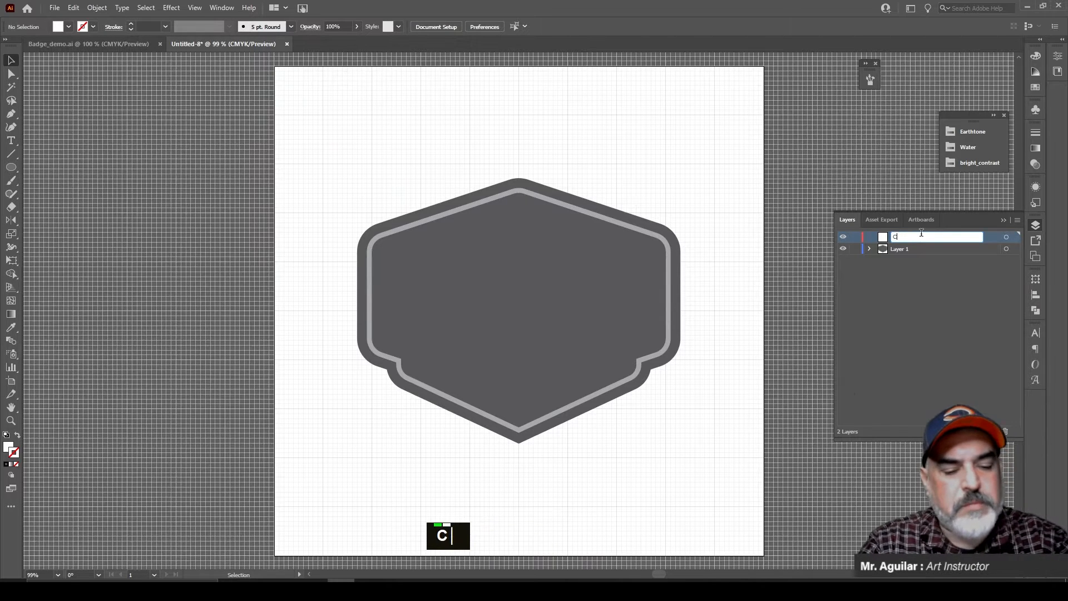
{"action": "type", "text": "olor"}
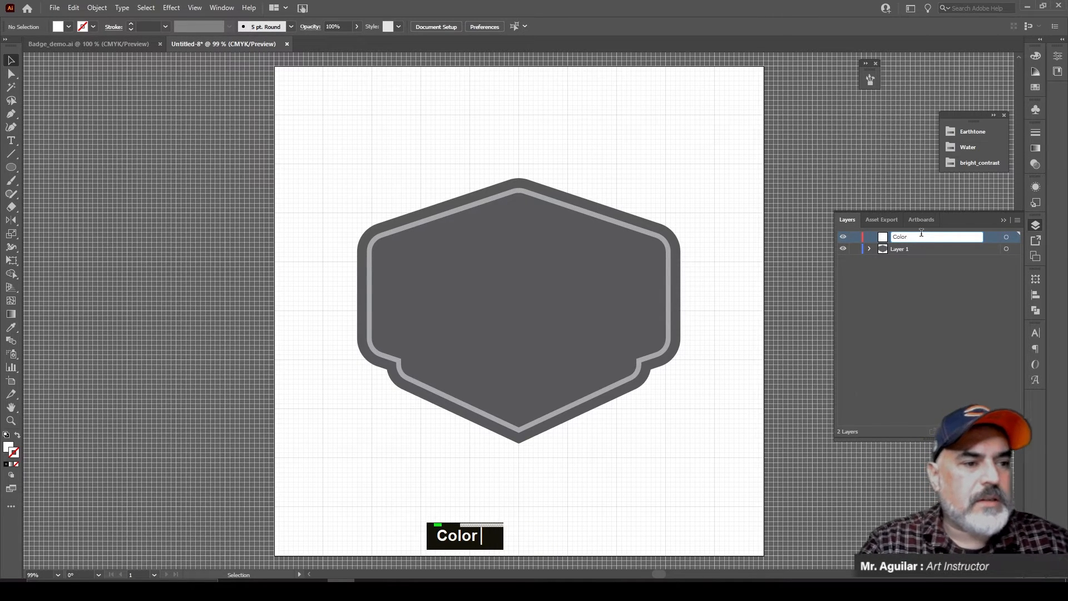
Step: Rename Layer 1 as Badge and check the paths it contains
{"action": "left_click", "coordinate": [906, 250]}
{"action": "double_click", "coordinate": [902, 249]}
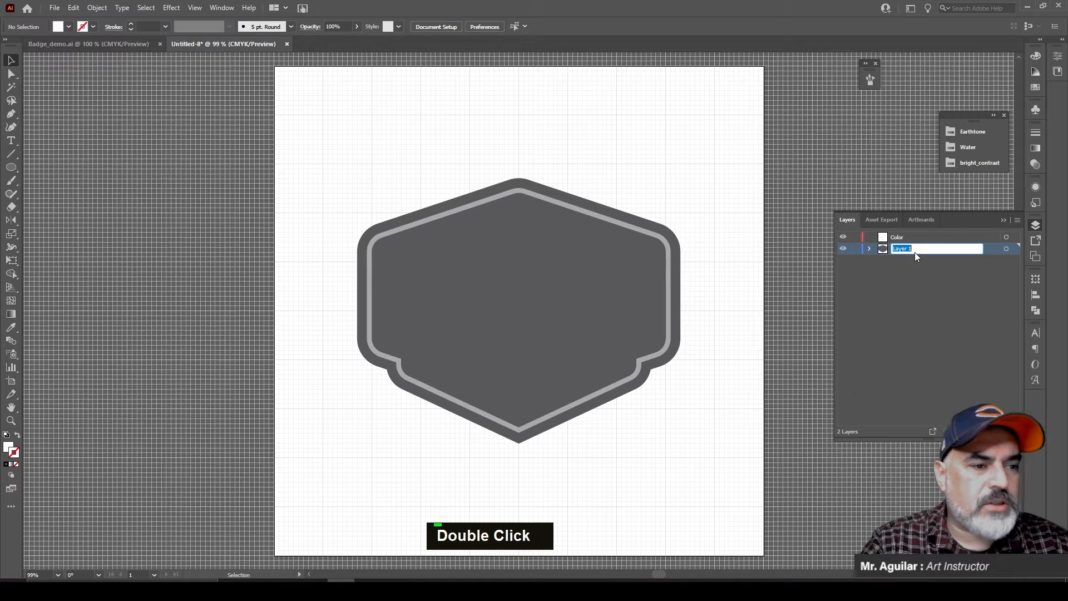
{"action": "type", "text": "Badge"}
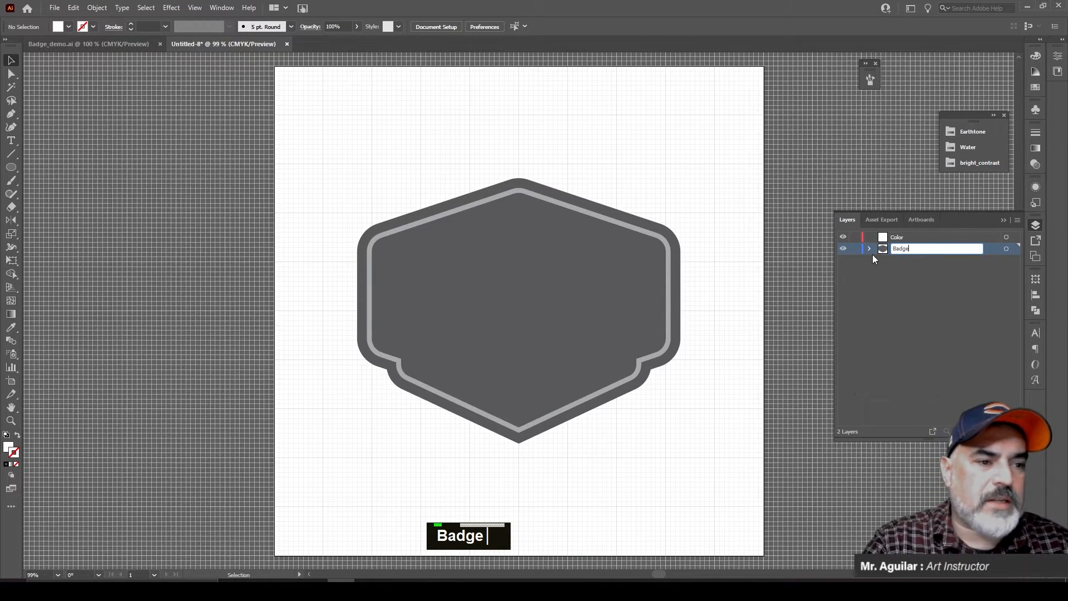
{"action": "left_click", "coordinate": [869, 249]}
{"action": "left_click", "coordinate": [869, 250]}
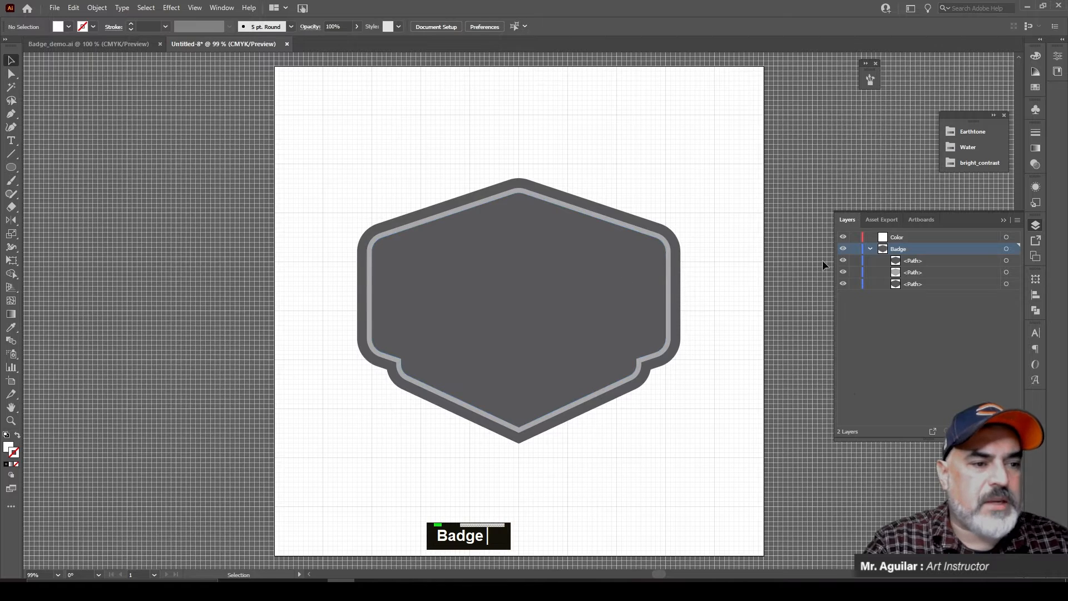
{"action": "left_click", "coordinate": [870, 249]}
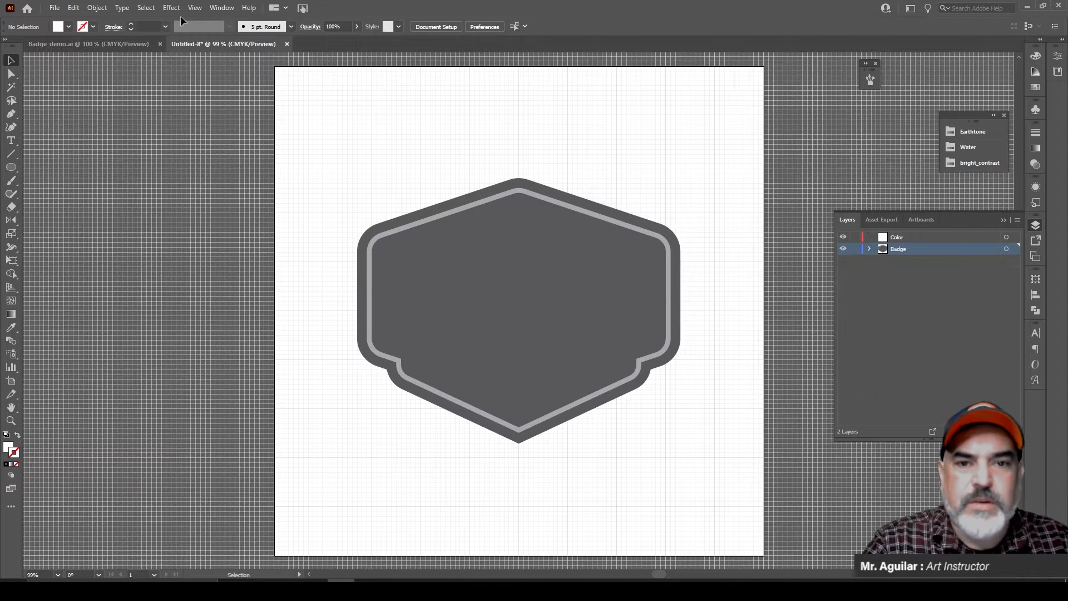
Step: Copy the row of eight colour circles from Badge_demo.ai into the new document and place it above the badge, near the artboard's upper edge
{"action": "left_click", "coordinate": [75, 44]}
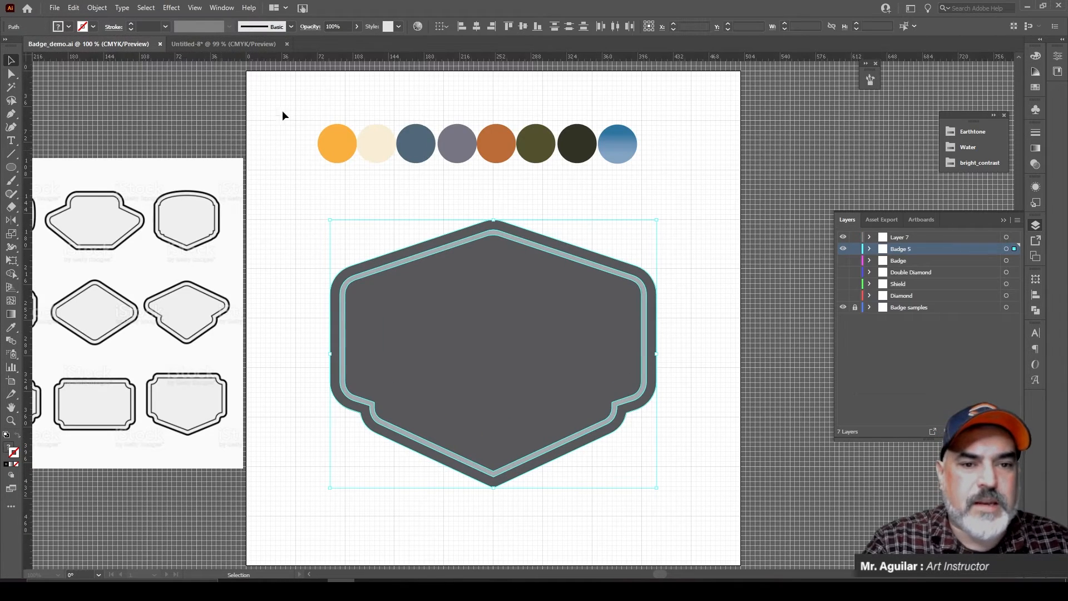
{"action": "left_click_drag", "start_coordinate": [282, 111], "coordinate": [678, 186]}
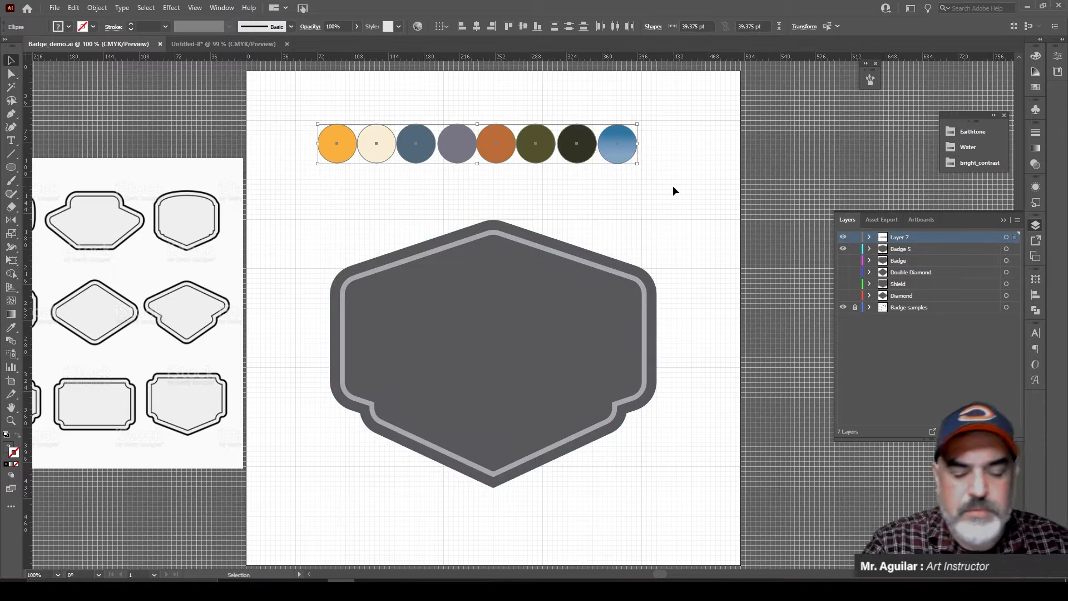
{"action": "key", "text": "ctrl"}
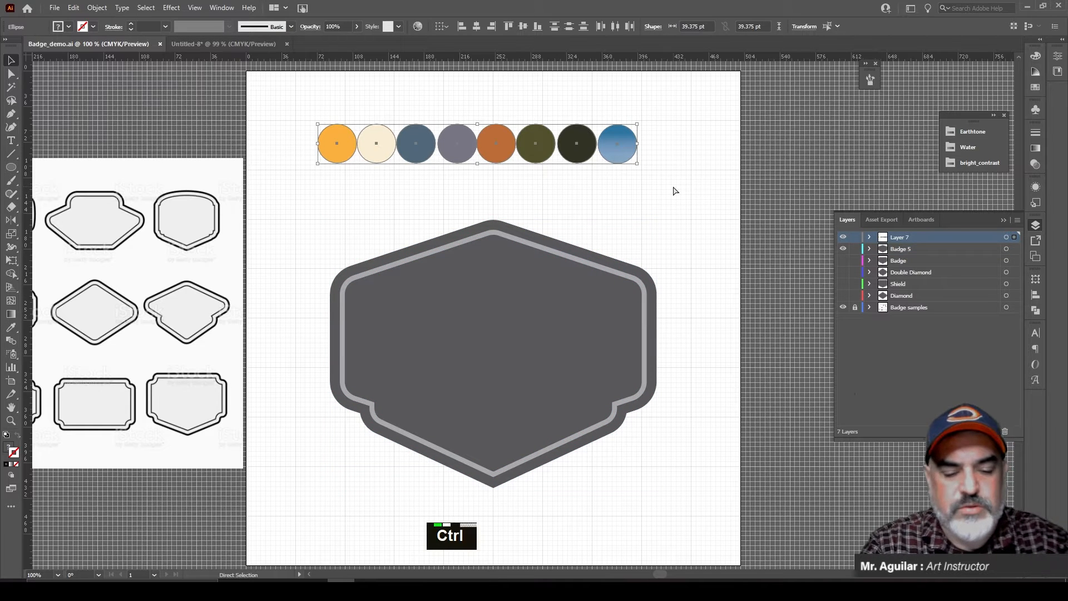
{"action": "left_click", "coordinate": [214, 44]}
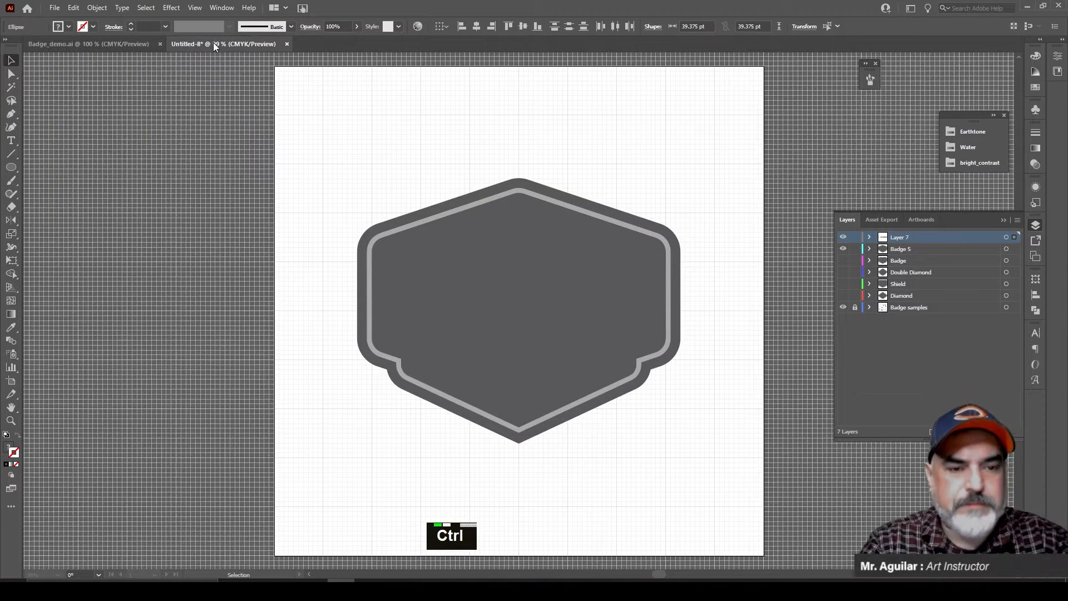
{"action": "key", "text": "ctrl+v"}
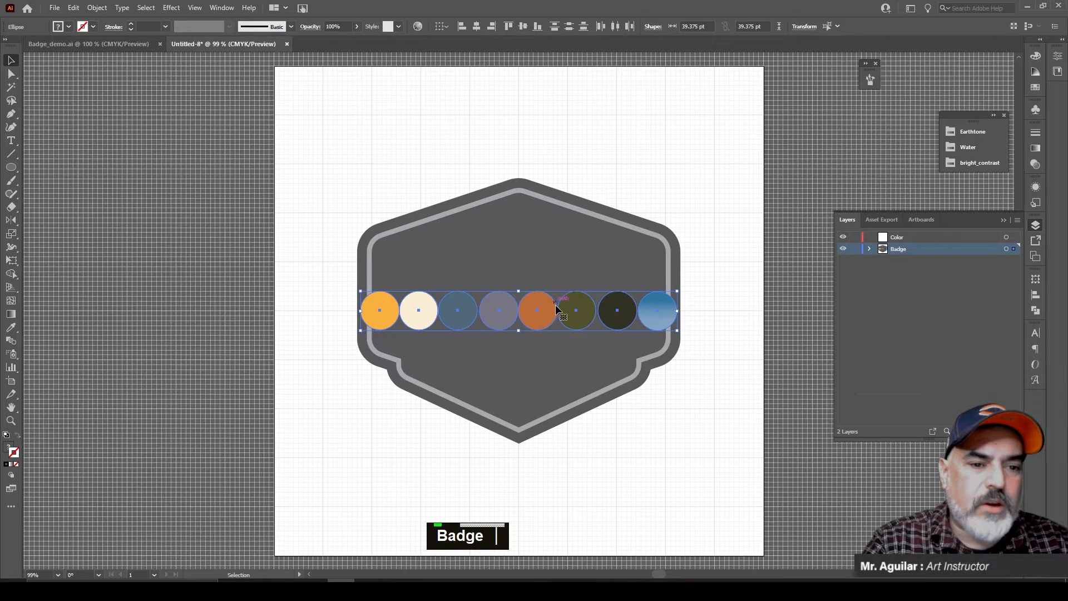
{"action": "left_click_drag", "start_coordinate": [554, 310], "coordinate": [547, 92]}
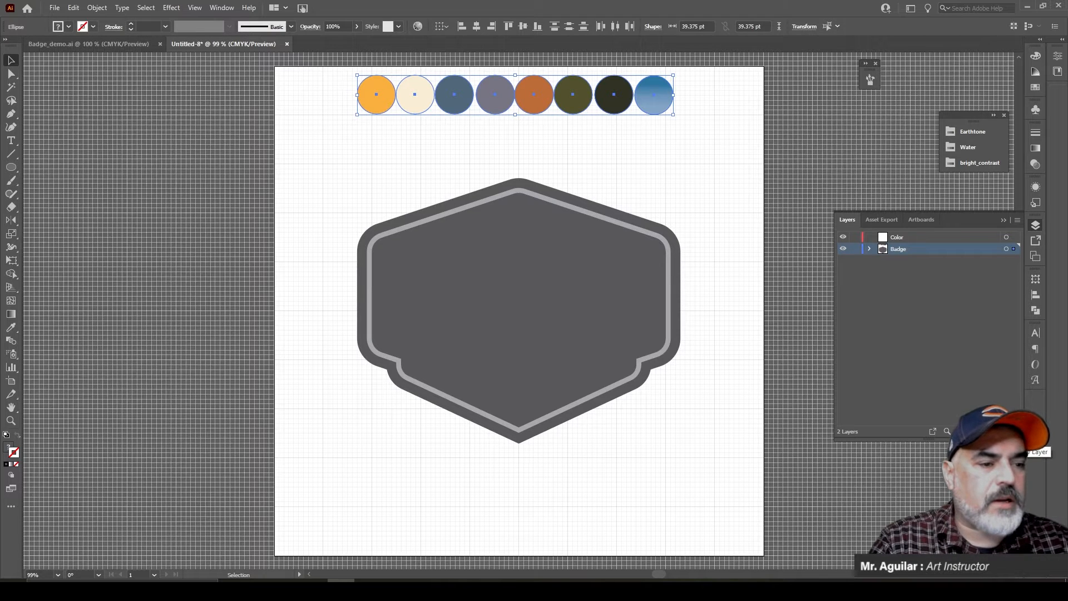
Step: Add two new layers between Color and Badge and rename the lower one, Layer 3, as Illustration
{"action": "left_click", "coordinate": [990, 431]}
{"action": "left_click", "coordinate": [991, 432]}
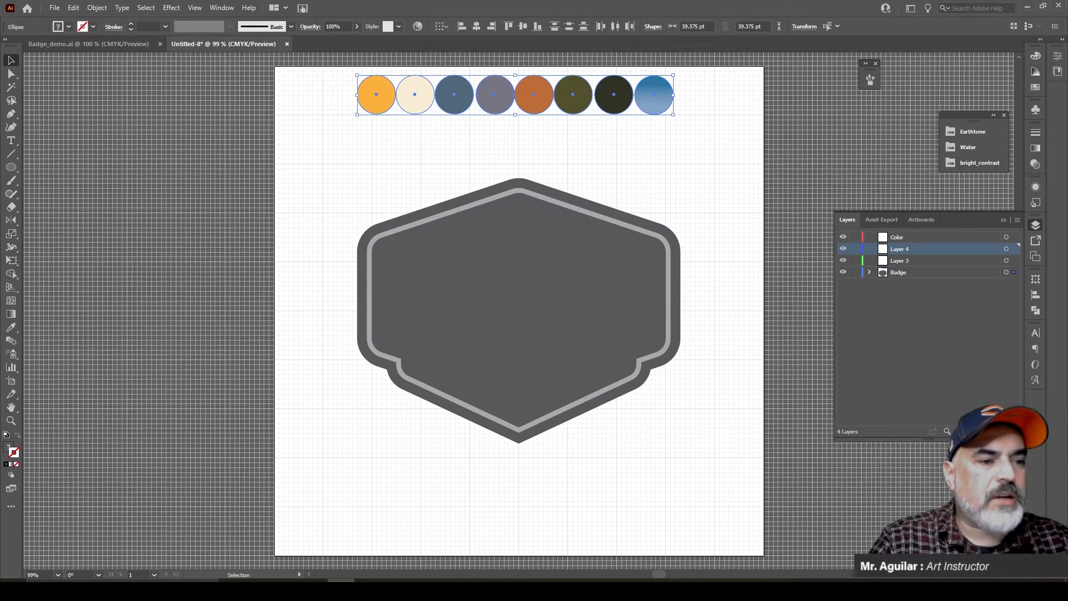
{"action": "left_click", "coordinate": [900, 262]}
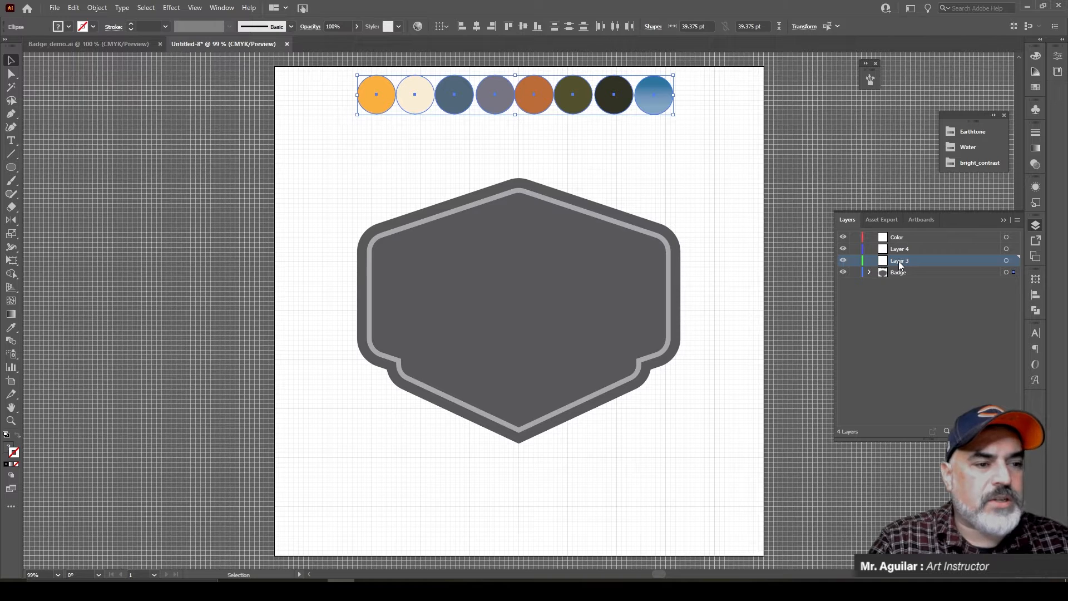
{"action": "double_click", "coordinate": [899, 261]}
{"action": "type", "text": "I"}
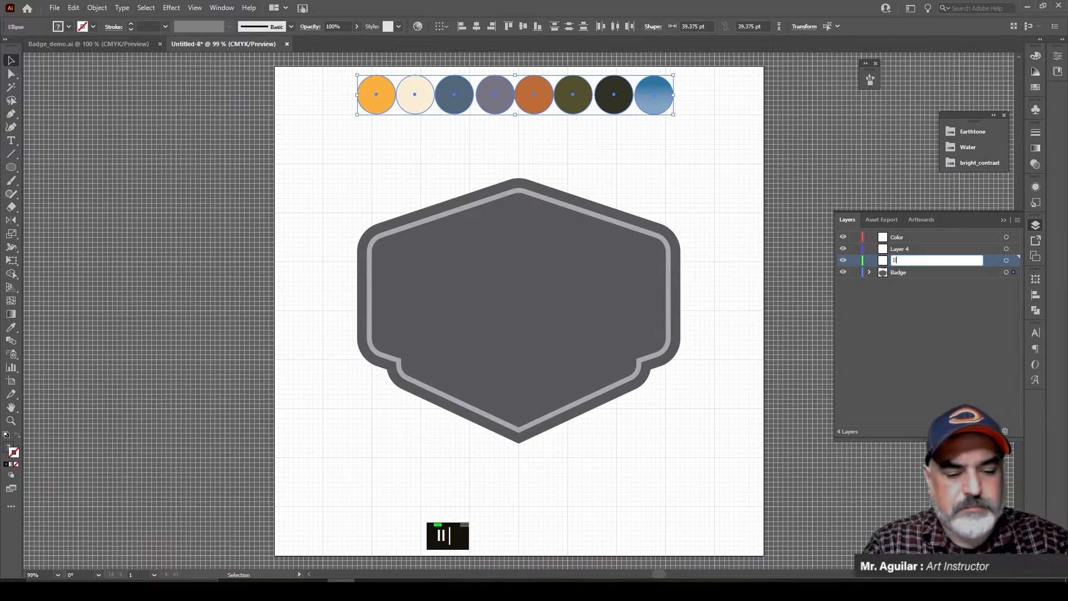
{"action": "type", "text": "llustration"}
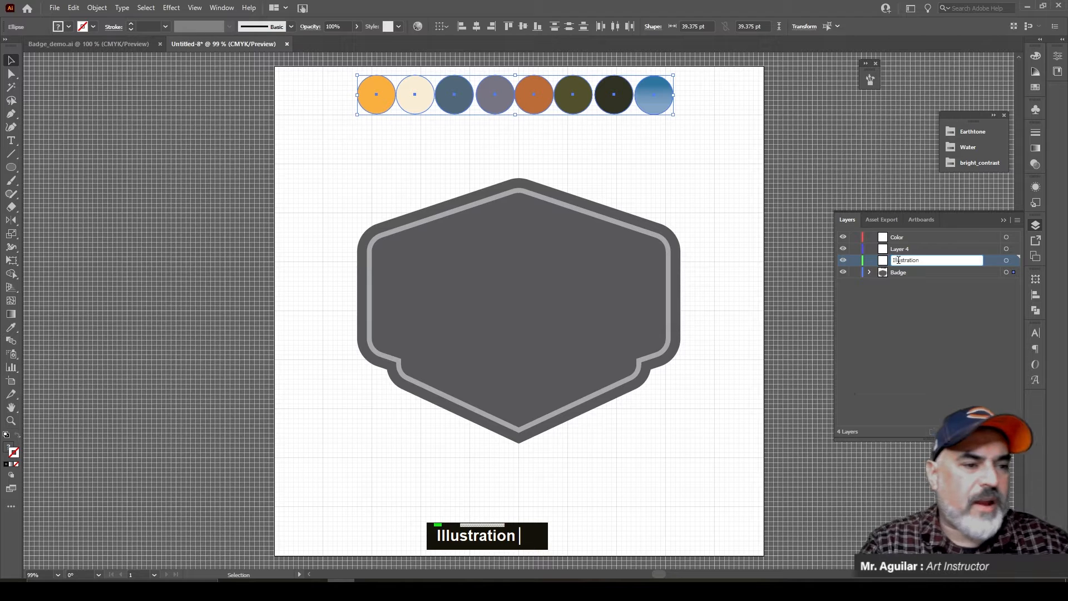
{"action": "left_click", "coordinate": [922, 282]}
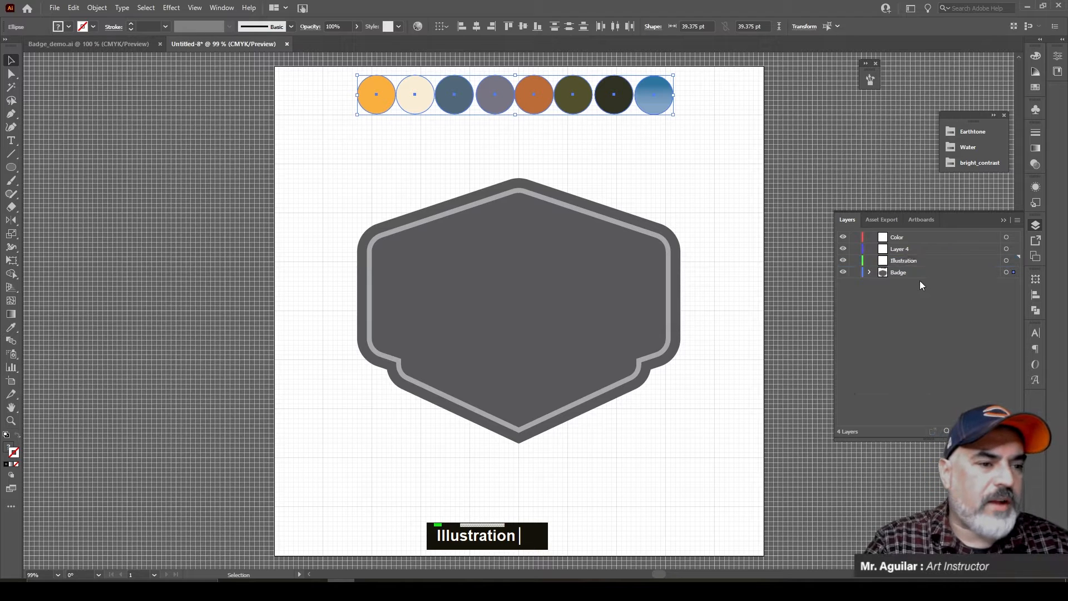
Step: Rename Layer 4, directly below the Color layer, as Text
{"action": "left_click", "coordinate": [902, 248]}
{"action": "double_click", "coordinate": [903, 248]}
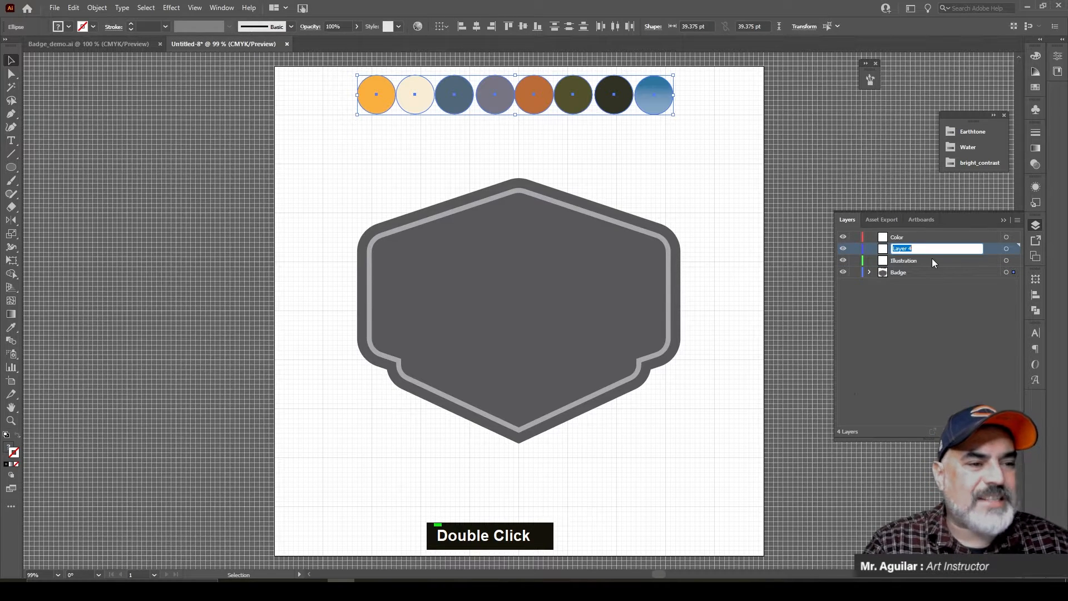
{"action": "type", "text": "Text"}
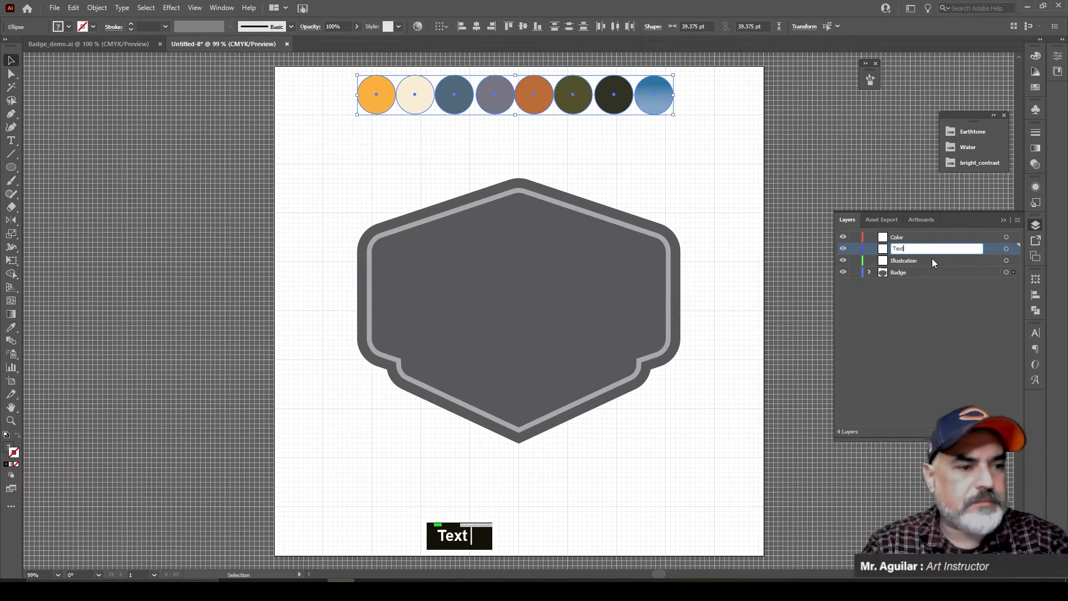
{"action": "left_click", "coordinate": [934, 280]}
Step: Add a new layer directly above the Badge layer and name it Photo
{"action": "left_click", "coordinate": [933, 275]}
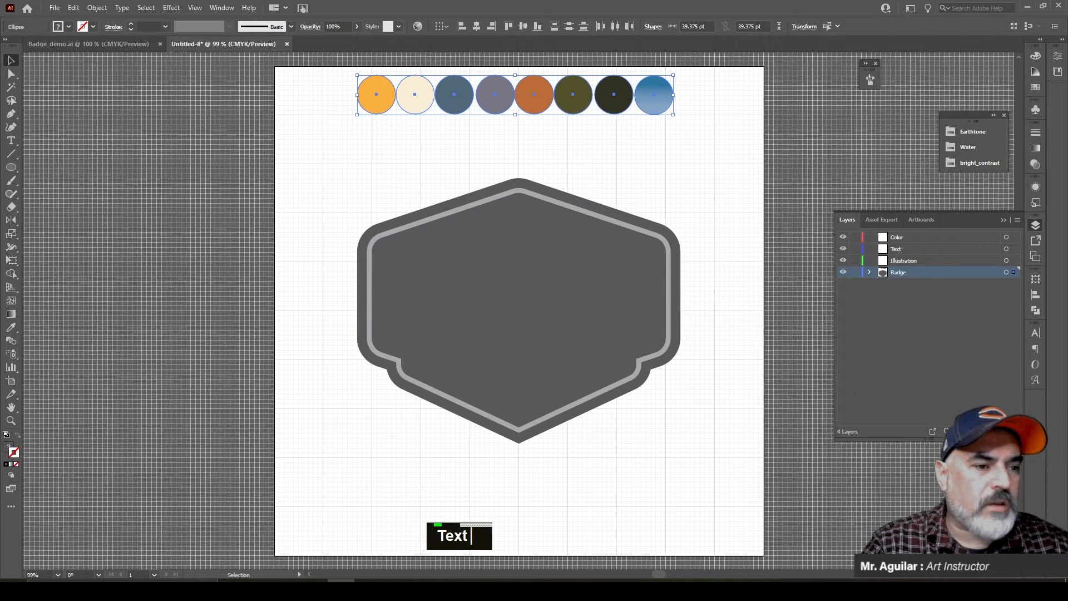
{"action": "left_click", "coordinate": [989, 431]}
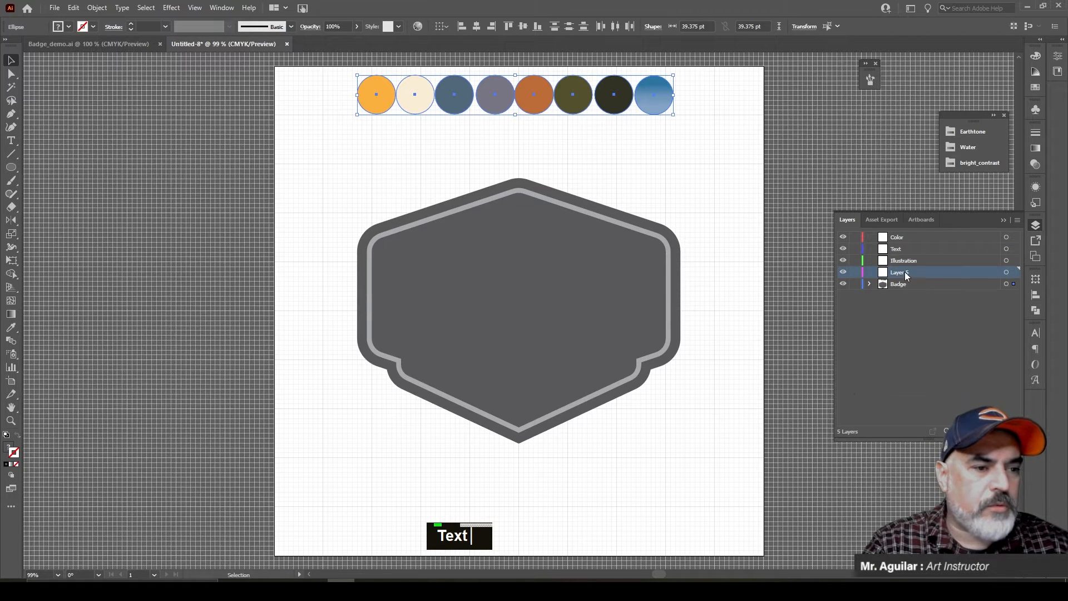
{"action": "double_click", "coordinate": [906, 272]}
{"action": "type", "text": "P"}
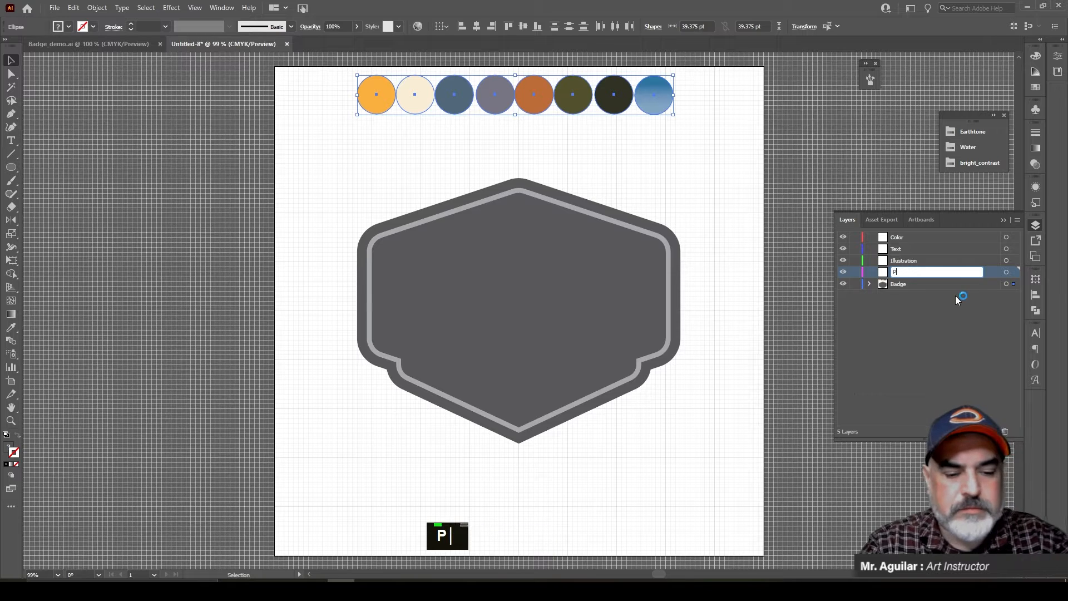
{"action": "type", "text": "hoto"}
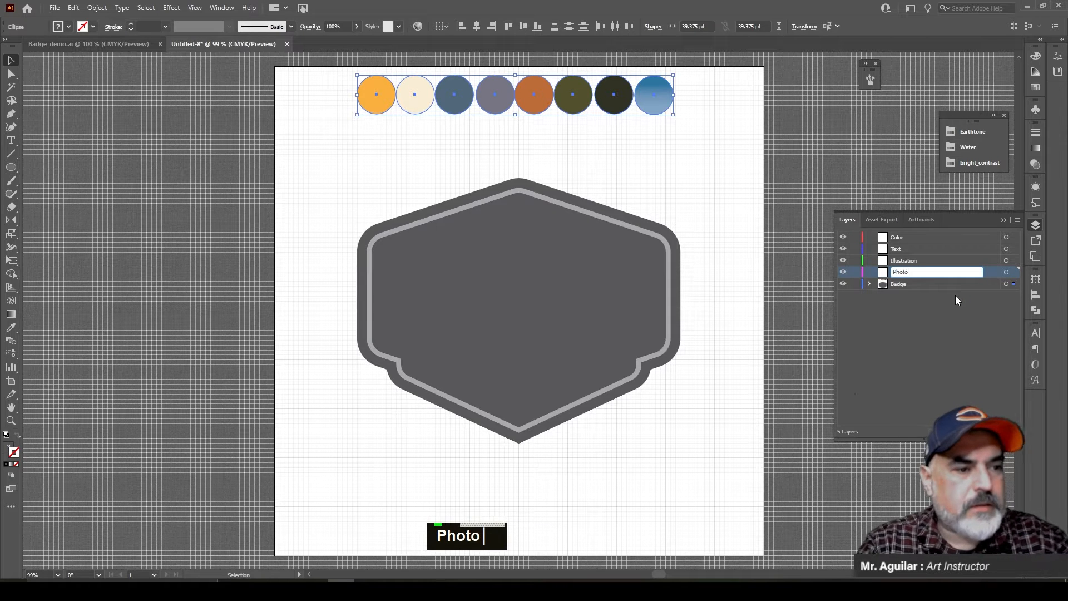
{"action": "left_click", "coordinate": [953, 319]}
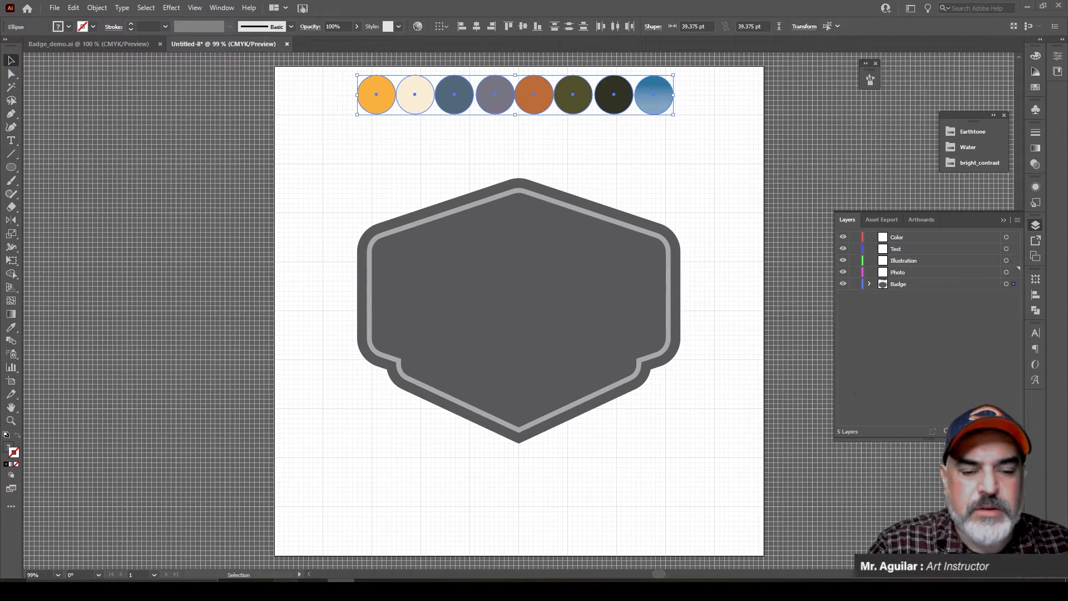
Step: Place IMG_8957 copy.jpg from the Lagoon_valley folder on the Photo layer and move it over the badge
{"action": "mouse_move", "coordinate": [286, 581]}
{"action": "left_click", "coordinate": [332, 536]}
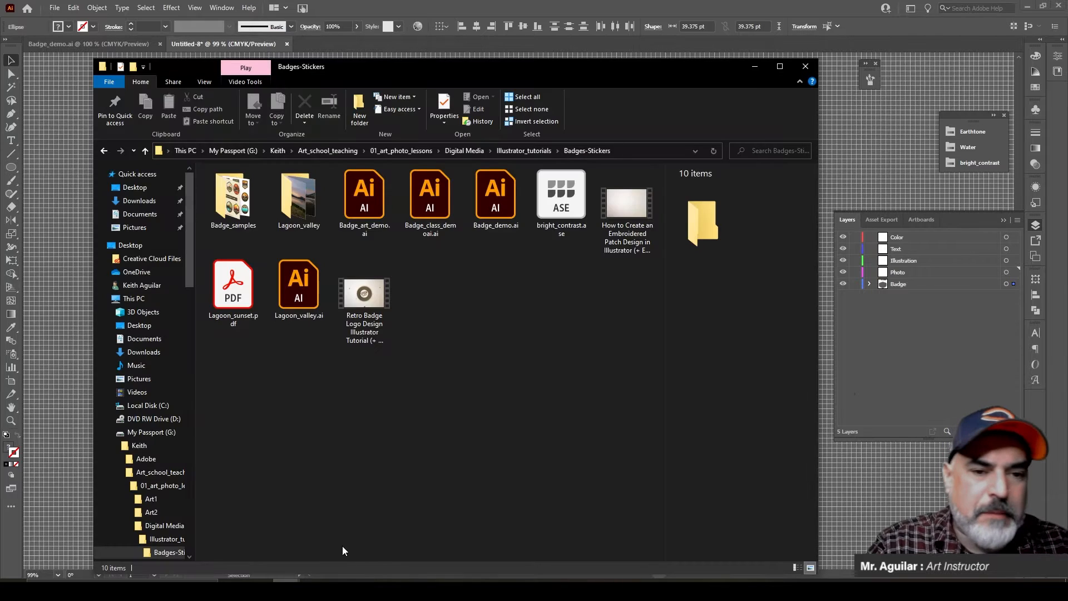
{"action": "double_click", "coordinate": [300, 214]}
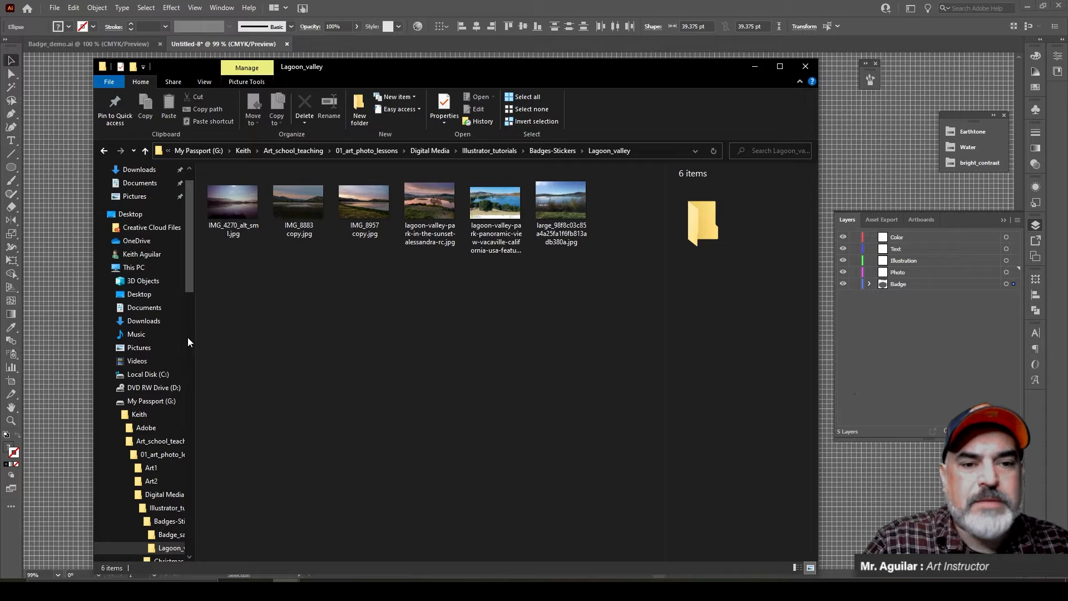
{"action": "left_click", "coordinate": [365, 212]}
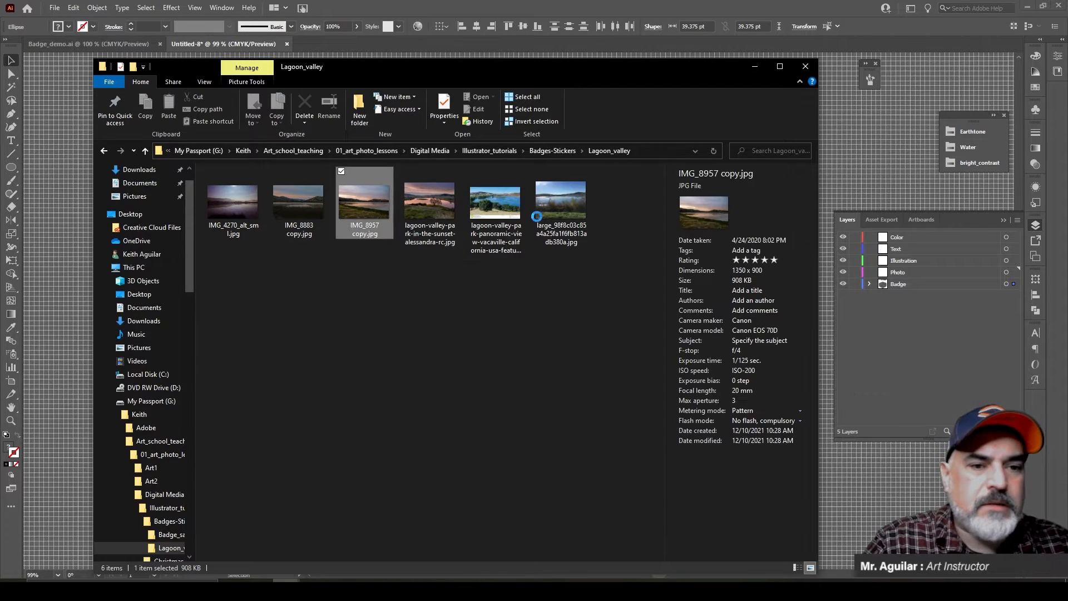
{"action": "left_click_drag", "start_coordinate": [860, 209], "coordinate": [876, 188]}
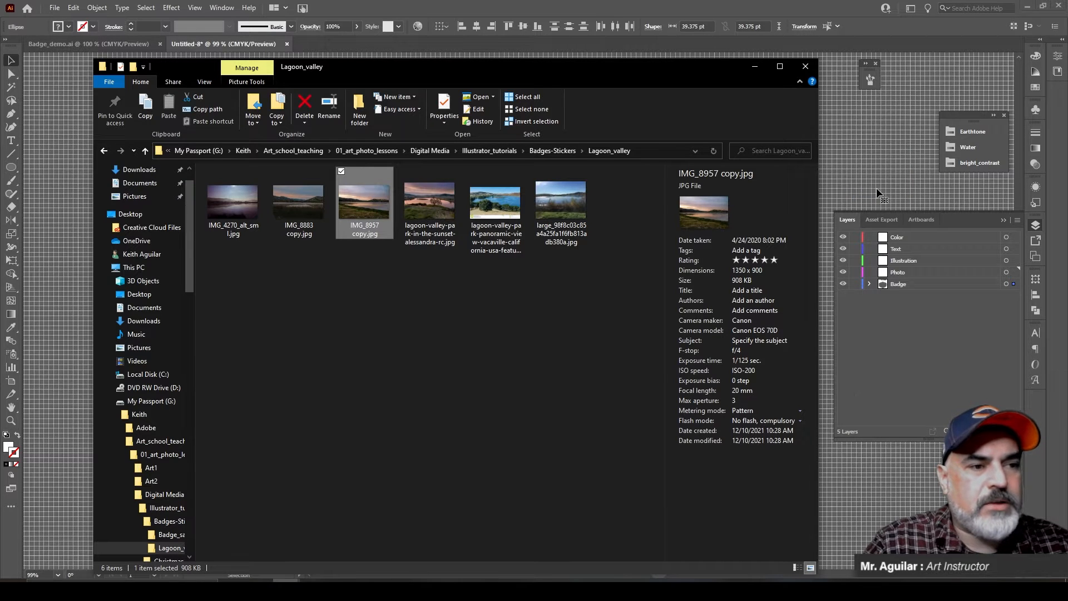
{"action": "left_click", "coordinate": [755, 68]}
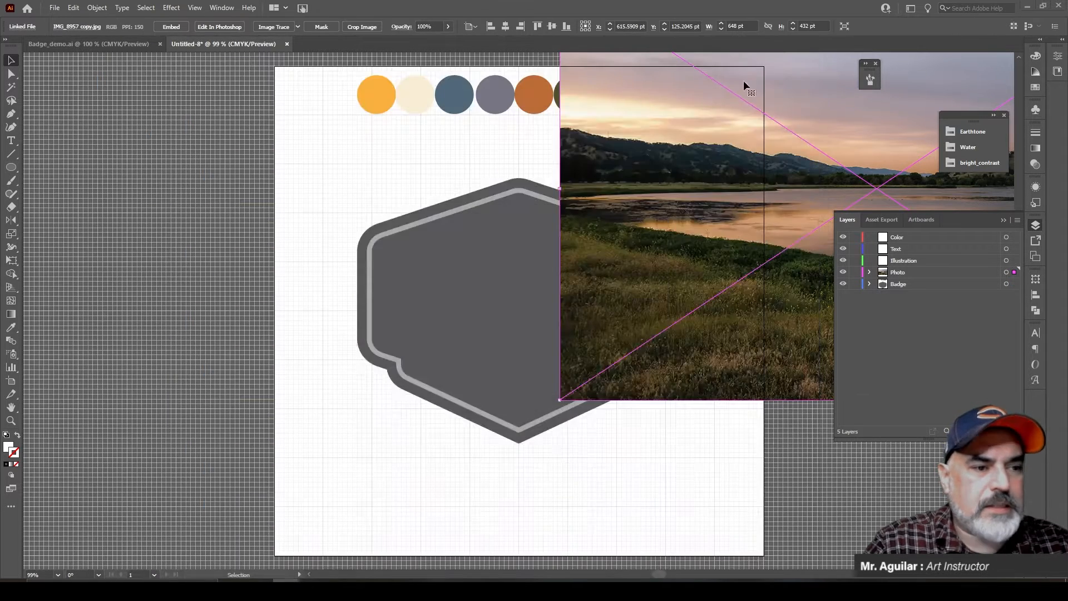
{"action": "left_click_drag", "start_coordinate": [756, 150], "coordinate": [476, 239]}
{"action": "left_click_drag", "start_coordinate": [723, 255], "coordinate": [659, 301]}
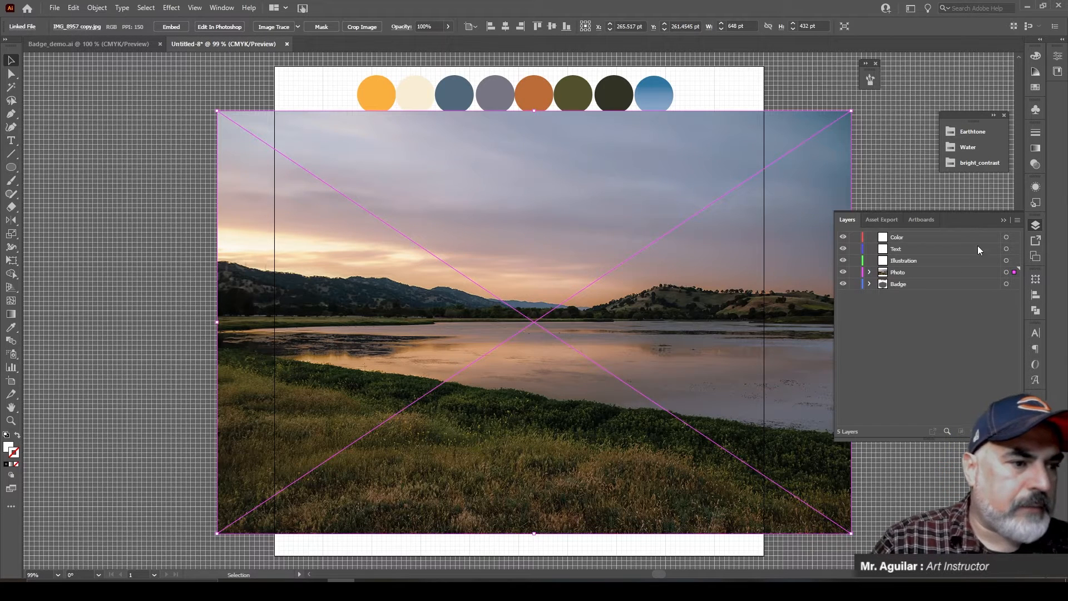
Step: Move the Layers panel clear of the Transparency settings and reduce the photo's opacity to 31%
{"action": "left_click_drag", "start_coordinate": [988, 223], "coordinate": [976, 322]}
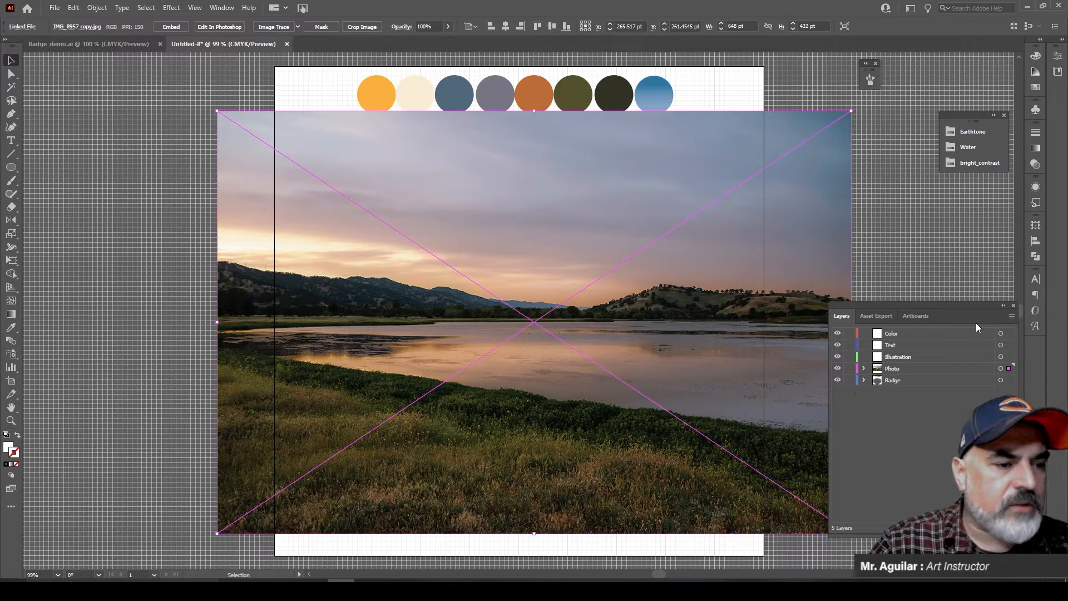
{"action": "left_click", "coordinate": [1035, 166]}
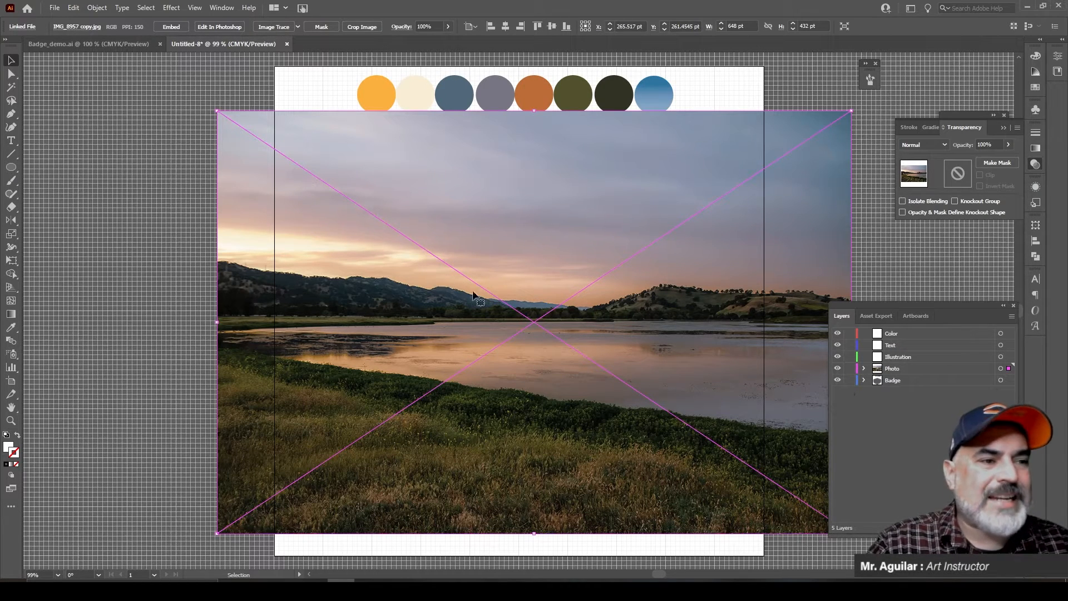
{"action": "left_click", "coordinate": [1006, 146]}
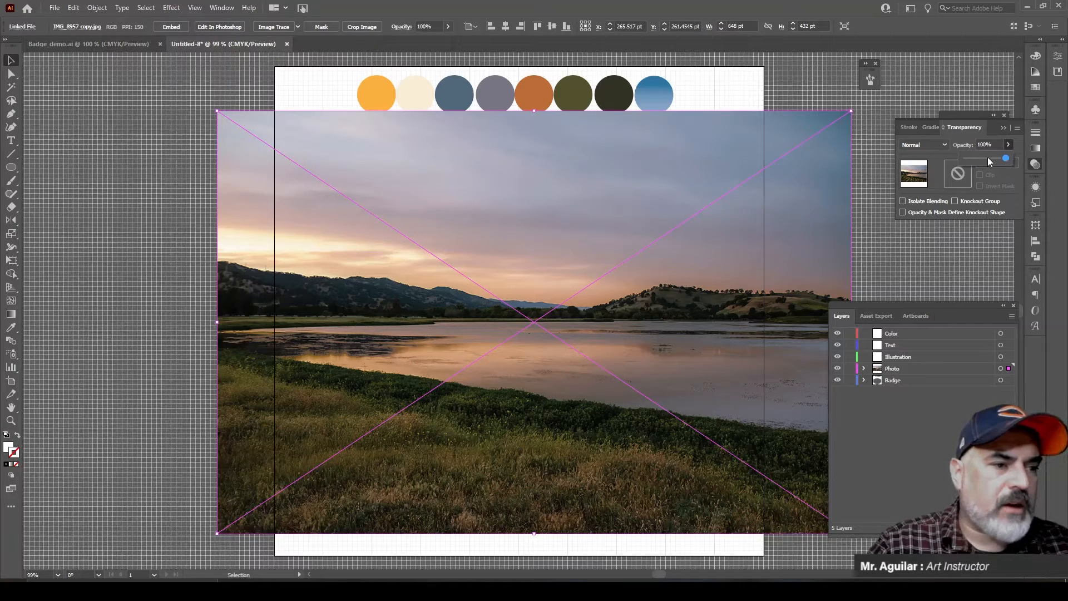
{"action": "left_click", "coordinate": [988, 159]}
{"action": "left_click_drag", "start_coordinate": [987, 158], "coordinate": [978, 159]}
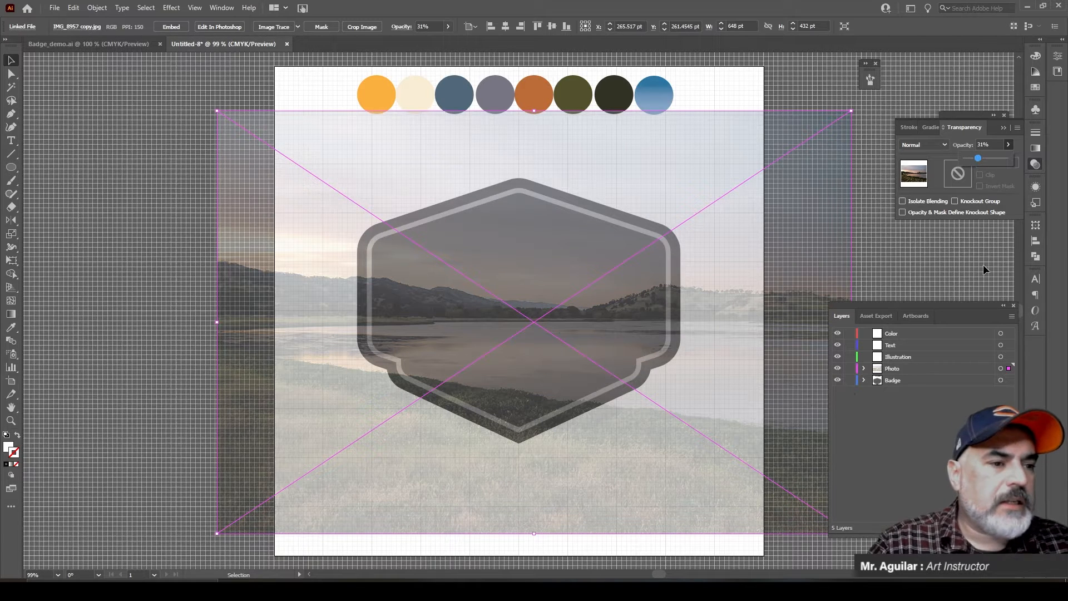
{"action": "left_click", "coordinate": [1002, 129]}
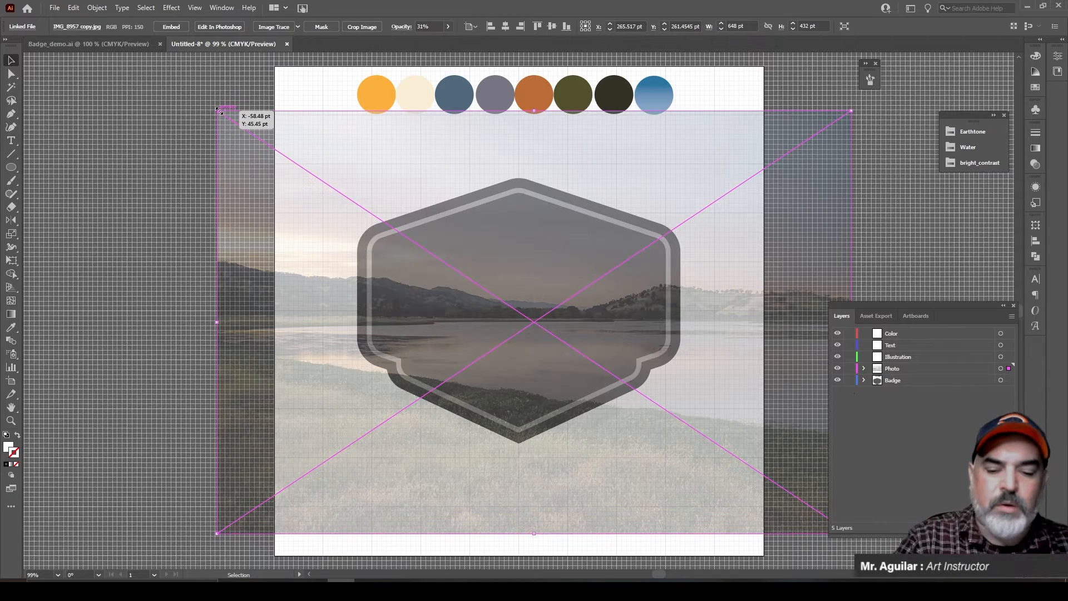
Step: Scale the photo proportionally to about 323 x 215 pt and position it over the upper part of the badge
{"action": "left_click_drag", "start_coordinate": [218, 111], "coordinate": [308, 190]}
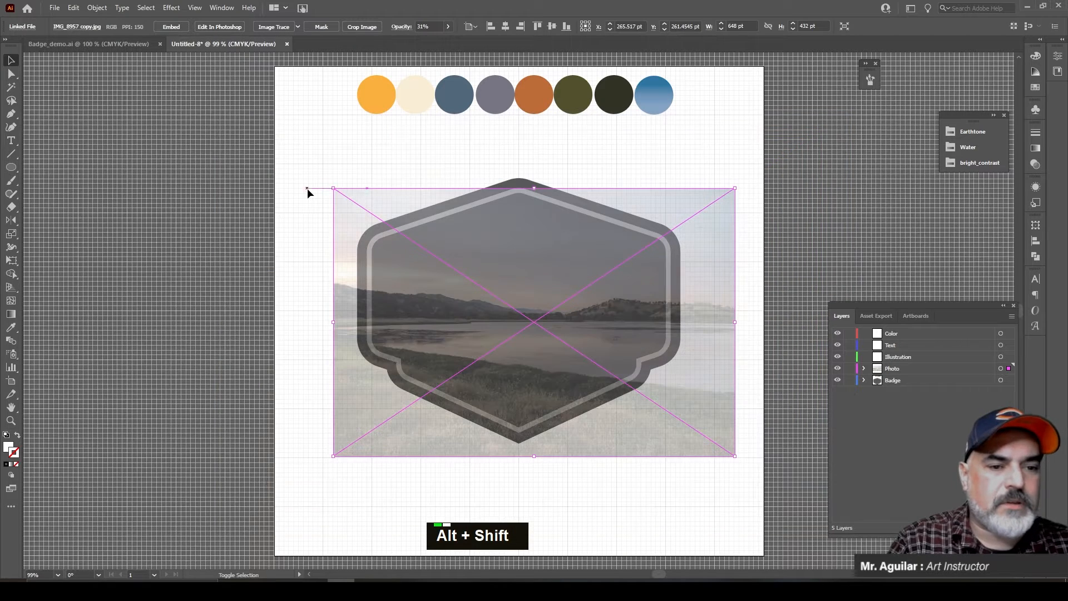
{"action": "left_click_drag", "start_coordinate": [541, 327], "coordinate": [525, 311]}
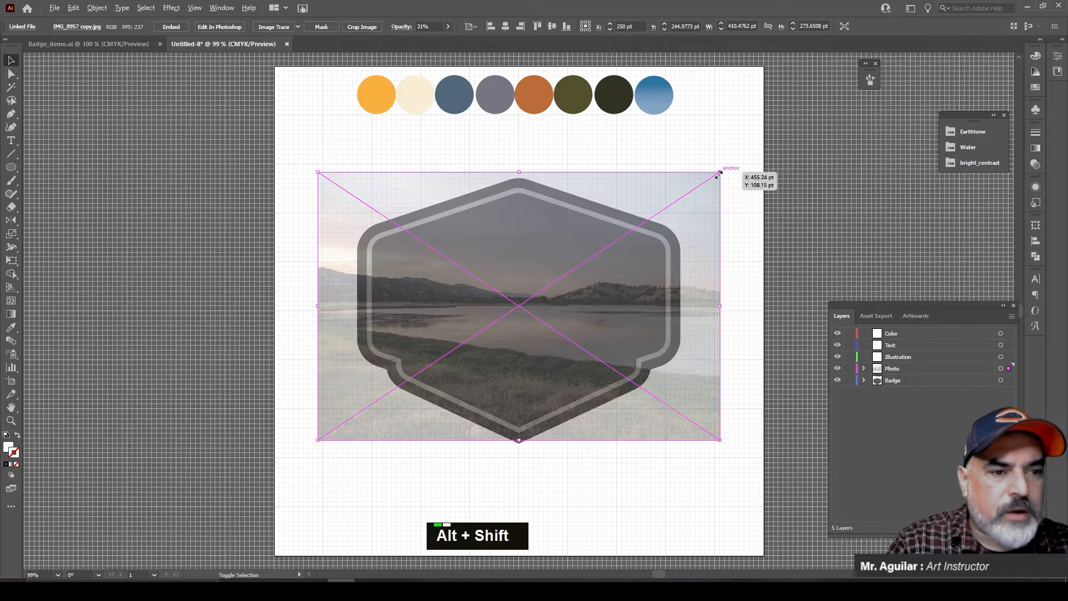
{"action": "left_click_drag", "start_coordinate": [720, 173], "coordinate": [678, 193]}
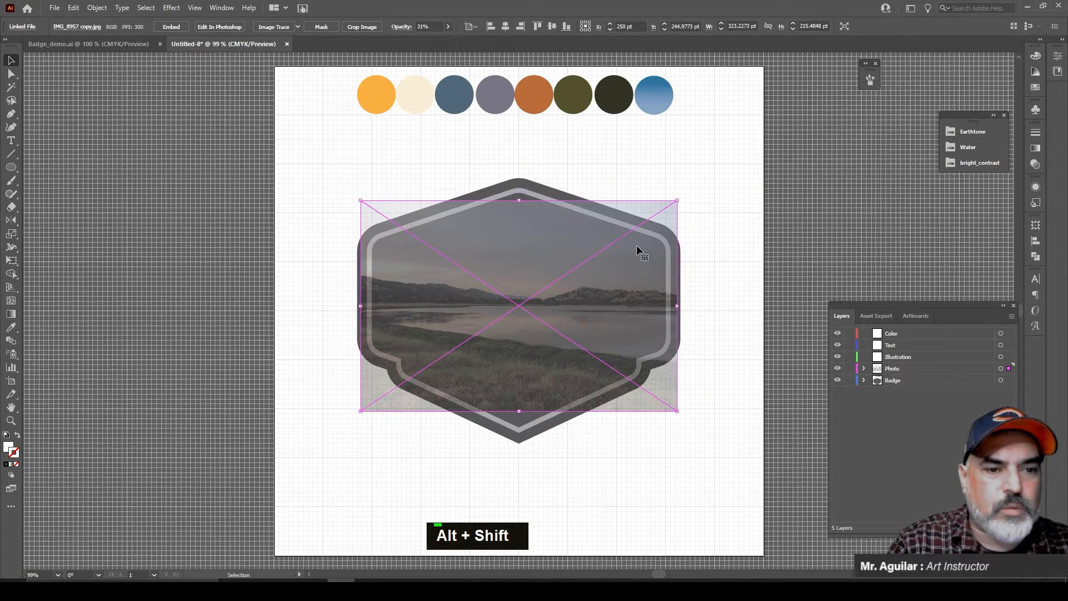
{"action": "left_click_drag", "start_coordinate": [636, 244], "coordinate": [639, 228]}
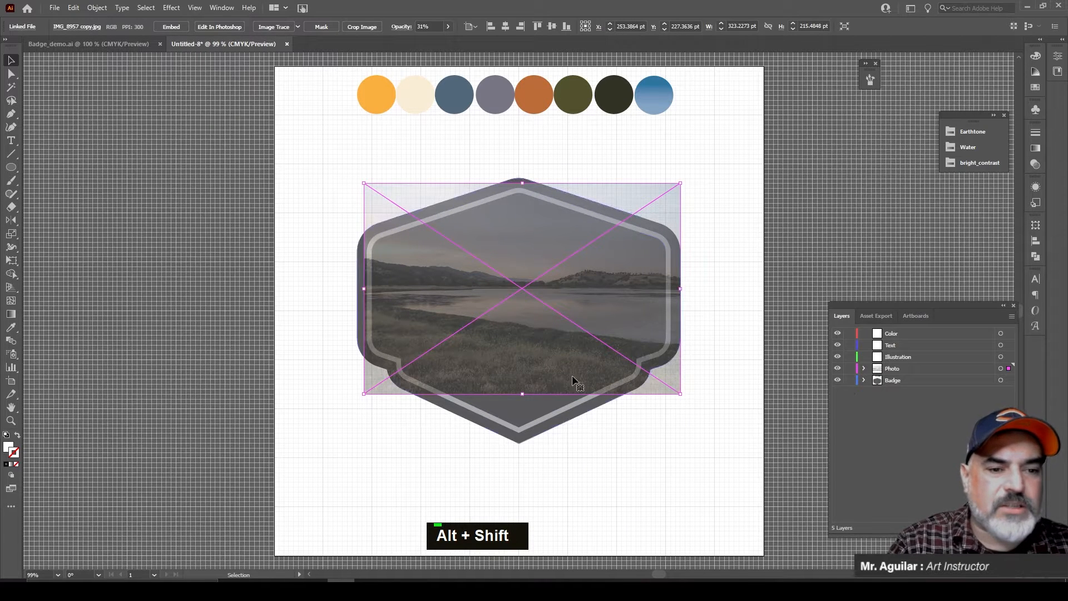
{"action": "left_click", "coordinate": [718, 405]}
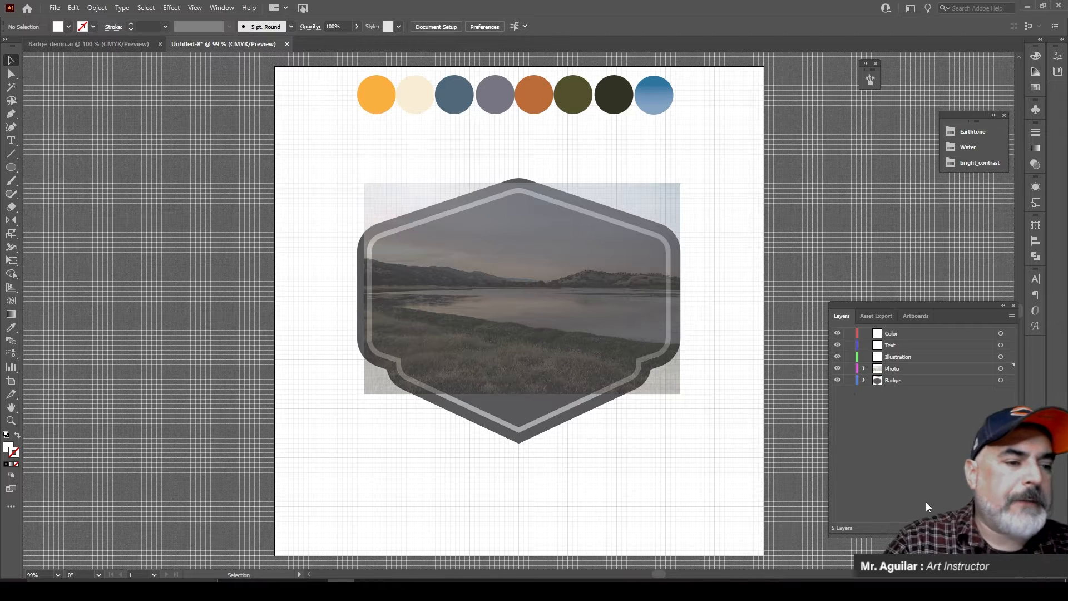
Step: Lock the Photo layer and make the Illustration layer active
{"action": "left_click", "coordinate": [1001, 369]}
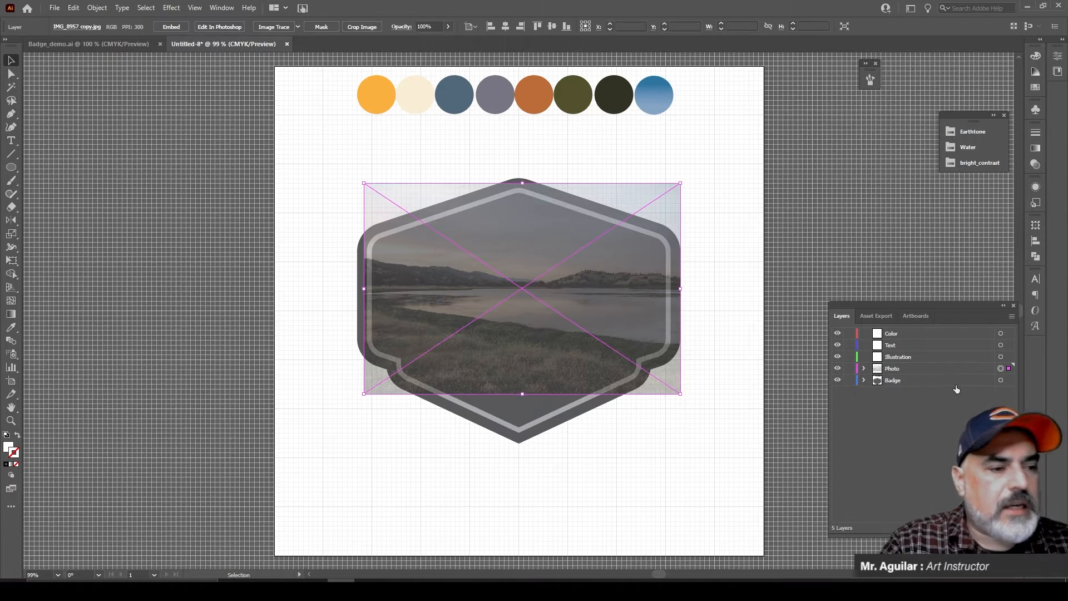
{"action": "left_click", "coordinate": [849, 369]}
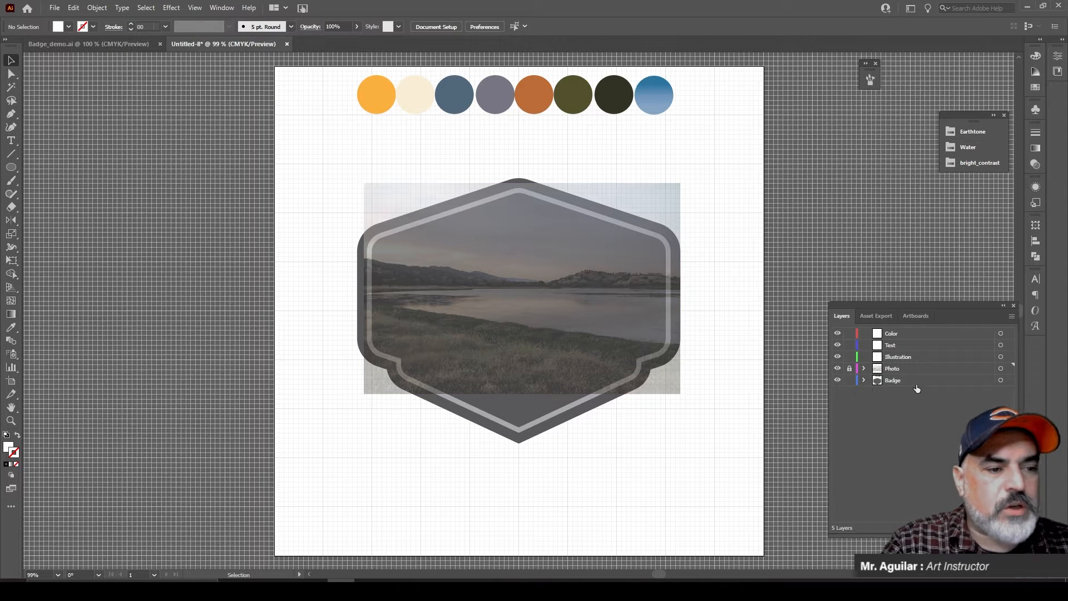
{"action": "left_click", "coordinate": [928, 357]}
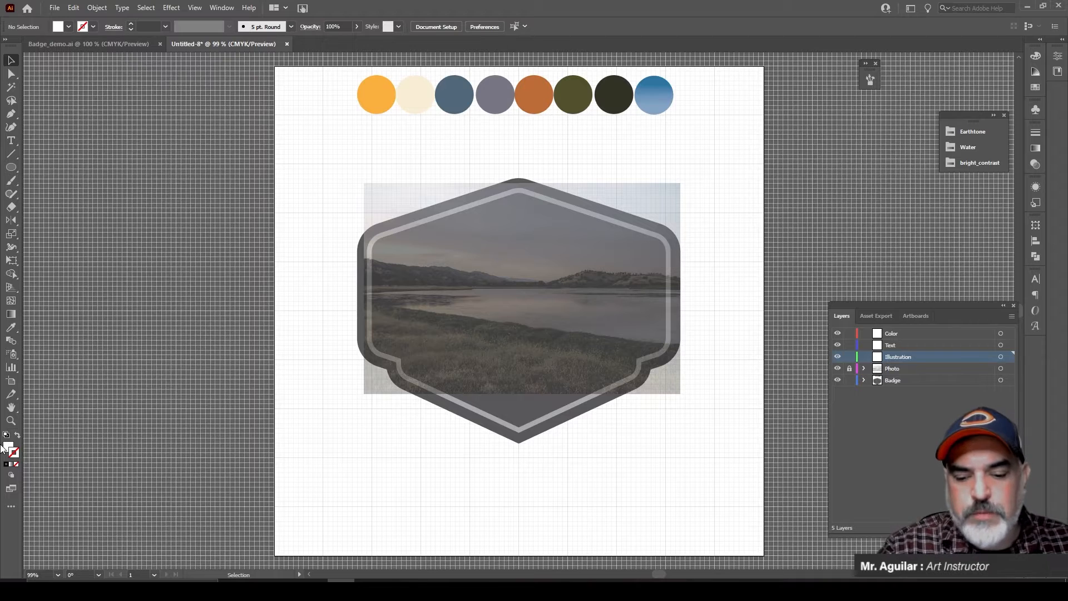
Step: Set the drawing colours to no fill and a stroke sampled from the slate-blue palette circle with the Eyedropper
{"action": "key", "text": "ctrl"}
{"action": "key", "text": "ctrl"}
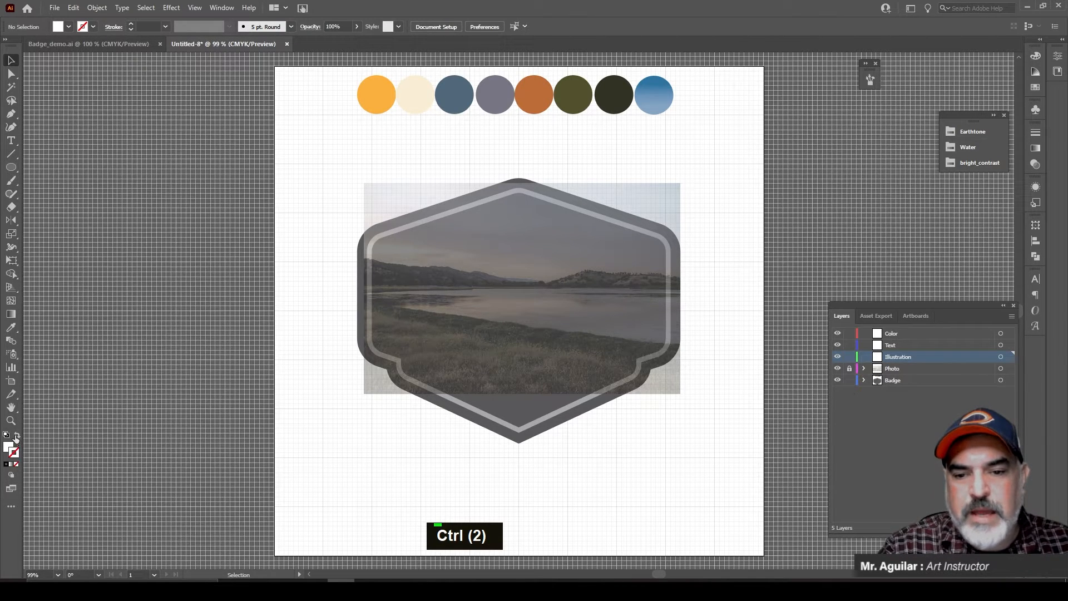
{"action": "left_click", "coordinate": [17, 435]}
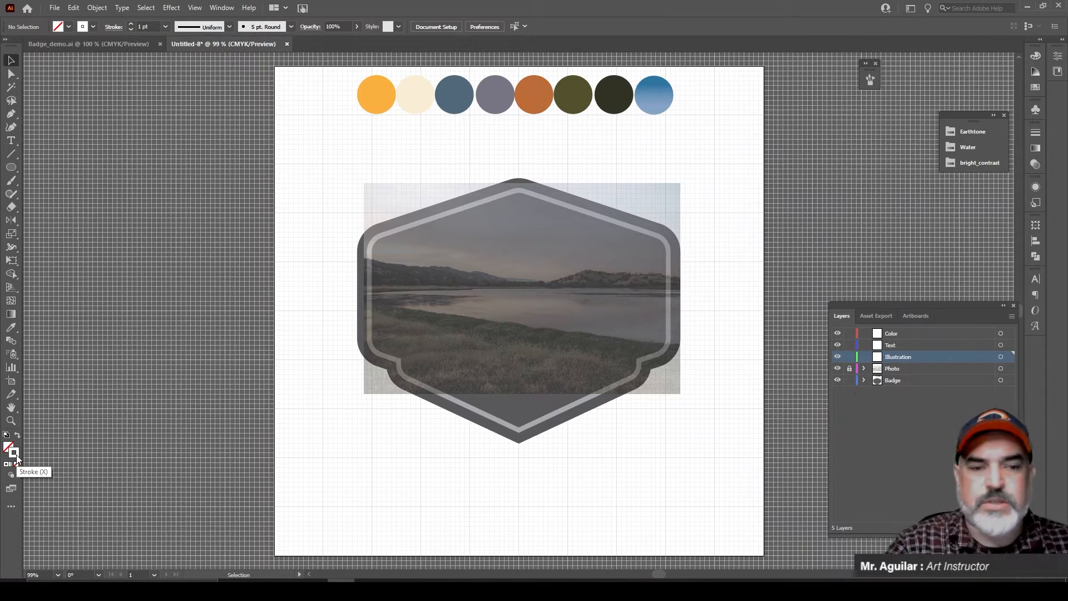
{"action": "left_click", "coordinate": [1035, 89]}
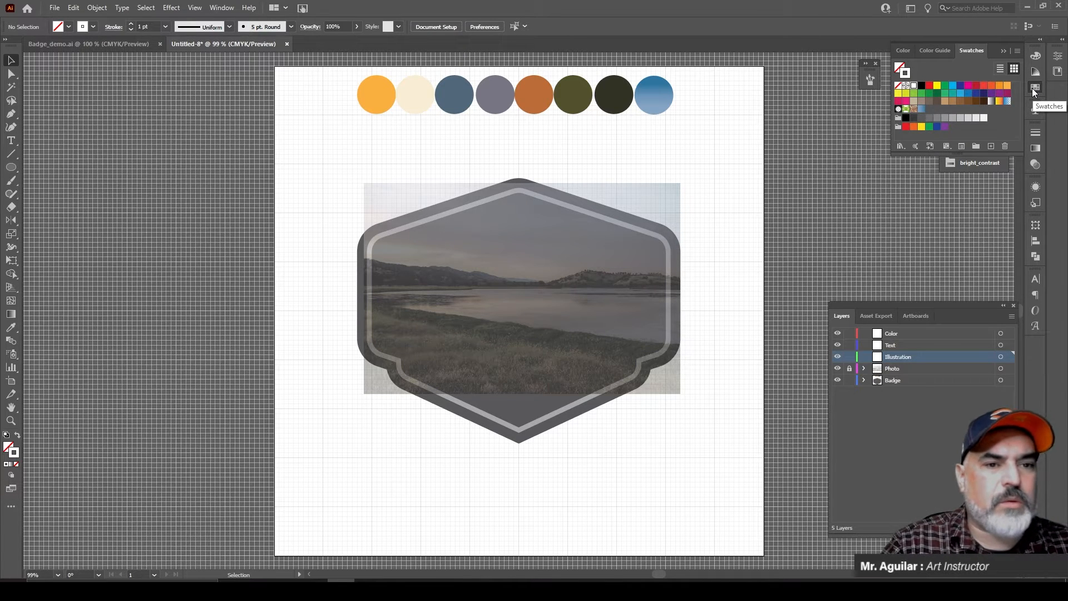
{"action": "left_click", "coordinate": [10, 327]}
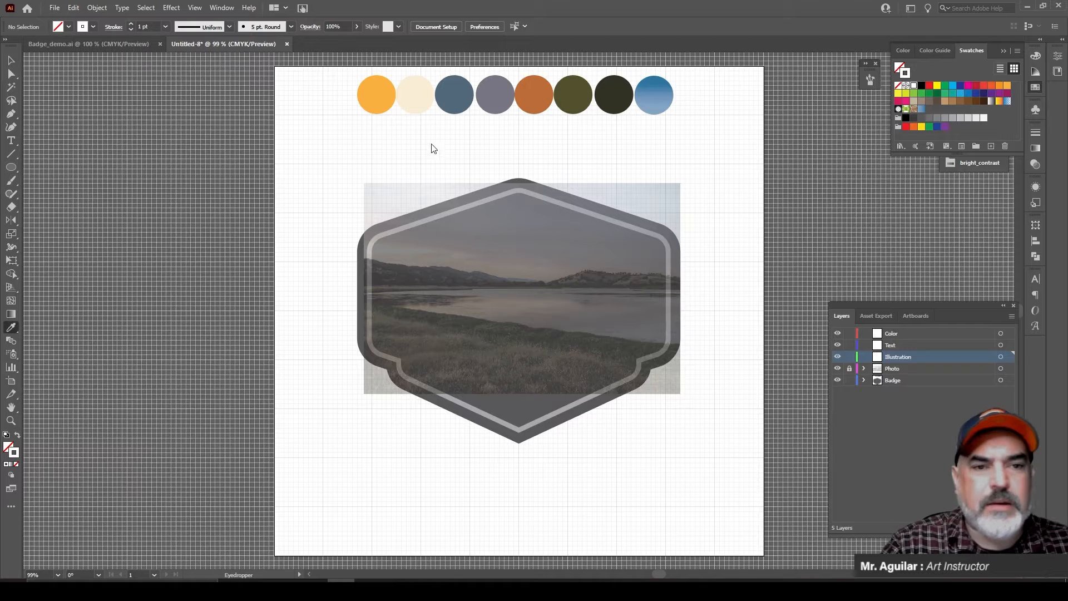
{"action": "left_click", "coordinate": [461, 93]}
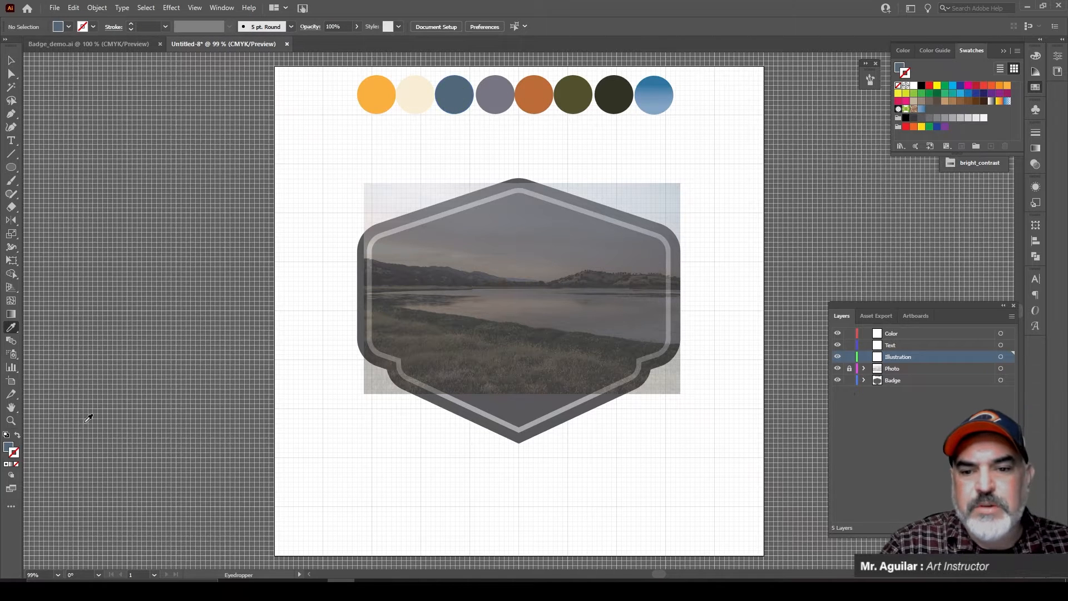
{"action": "left_click", "coordinate": [18, 437]}
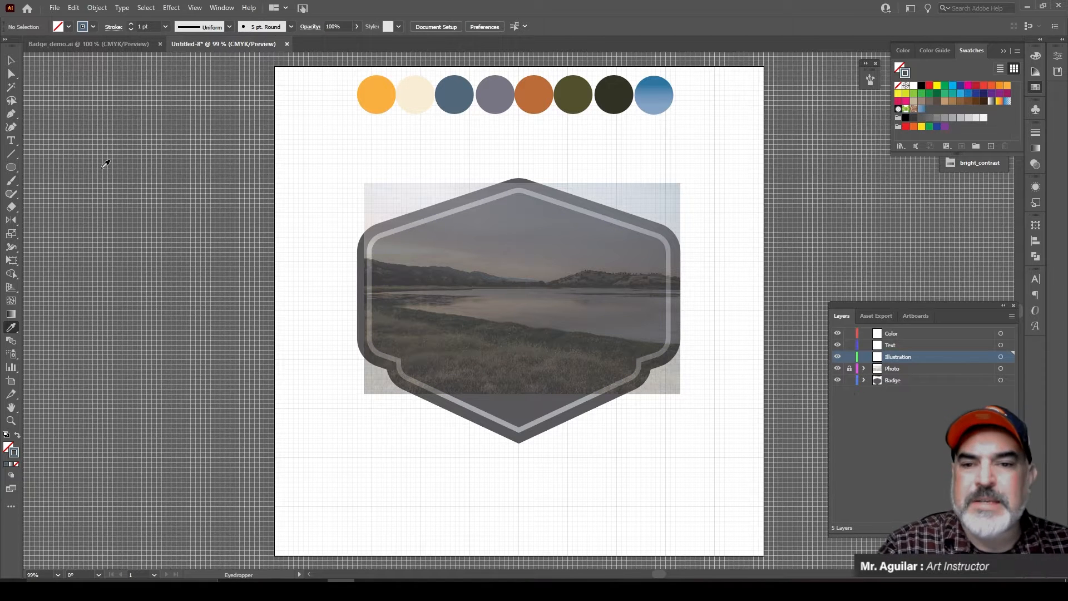
Step: Trace the left mountain ridge with the Pen tool from outside the badge's left edge to the slope beyond its last peak, undoing and redrawing misplaced points
{"action": "left_click", "coordinate": [10, 113]}
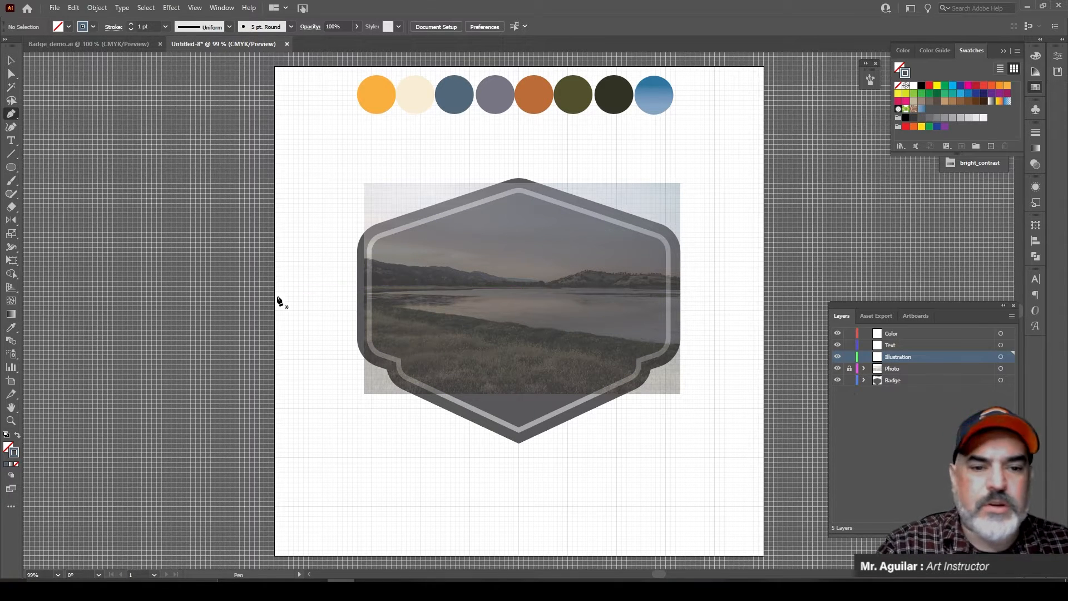
{"action": "left_click", "coordinate": [10, 421]}
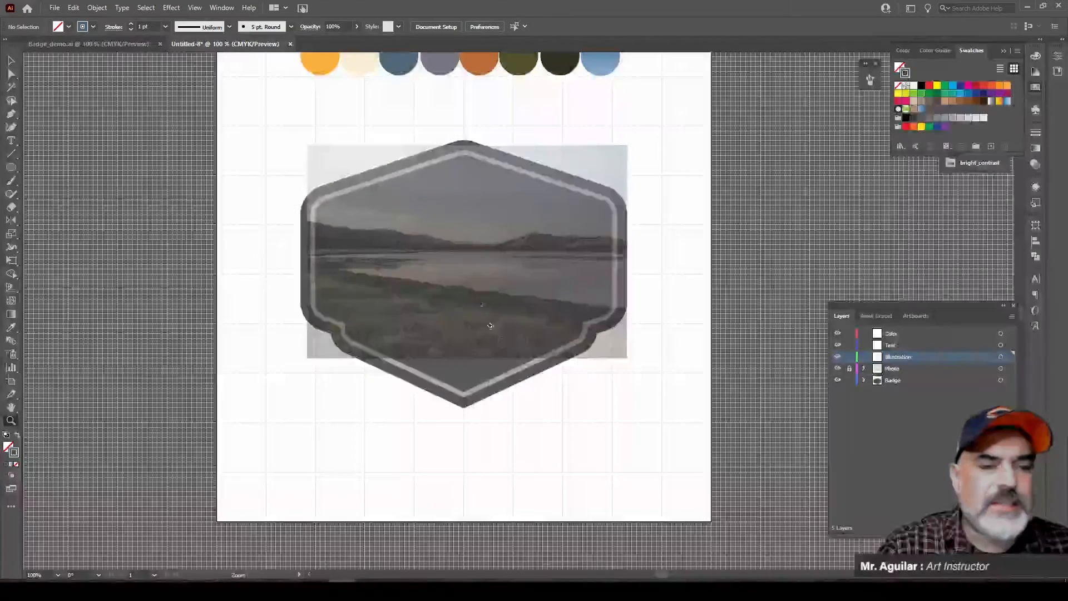
{"action": "scroll", "coordinate": [411, 352], "scroll_direction": "up", "scroll_amount": 3}
{"action": "scroll", "coordinate": [411, 352], "scroll_direction": "up", "scroll_amount": 1}
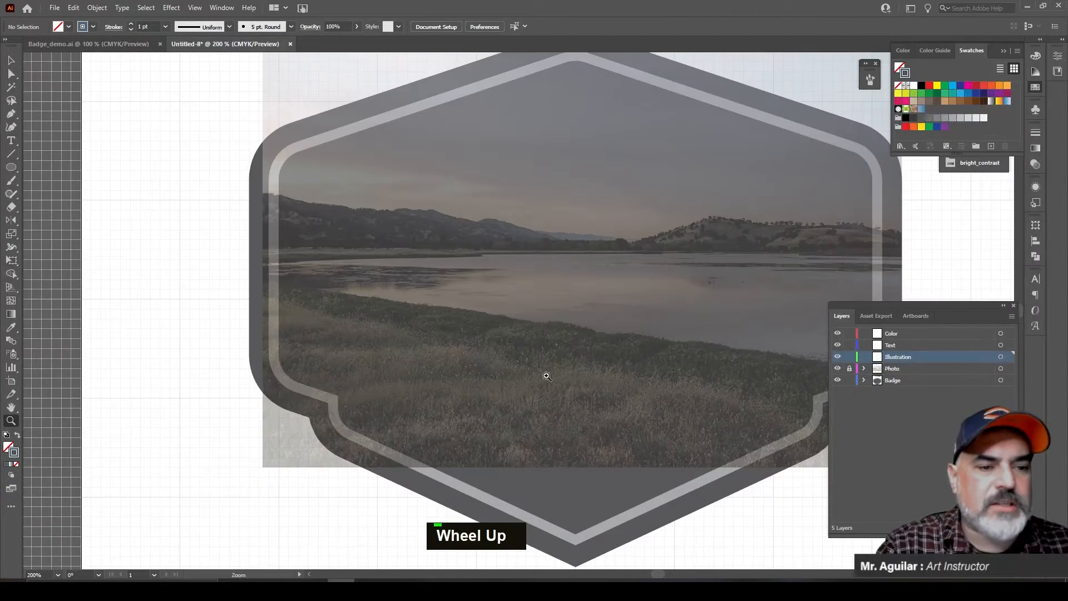
{"action": "key", "text": "space"}
{"action": "left_click_drag", "start_coordinate": [616, 232], "coordinate": [503, 238]}
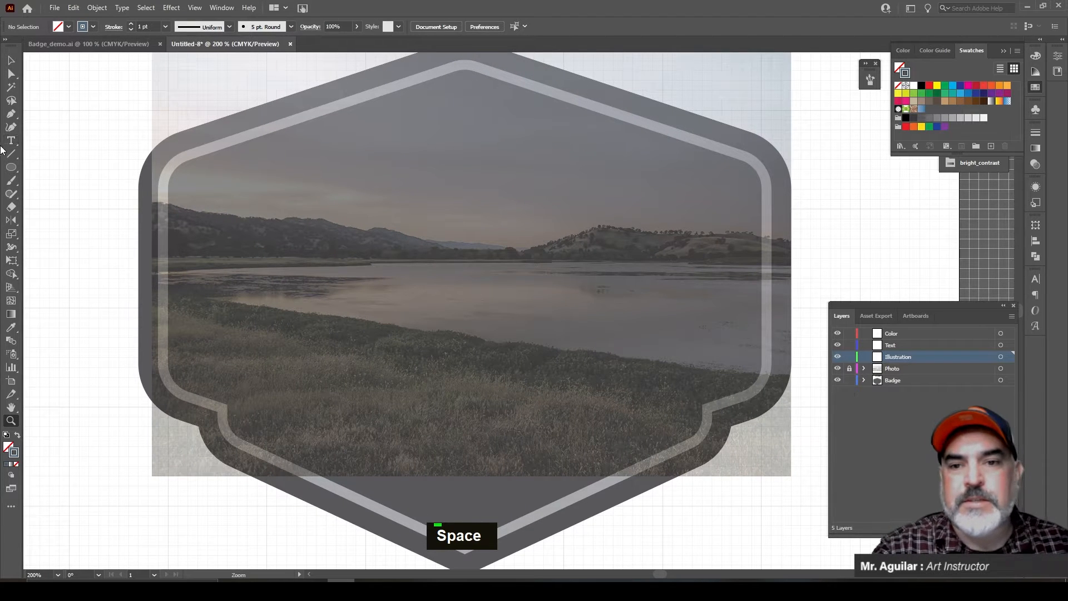
{"action": "left_click", "coordinate": [13, 115]}
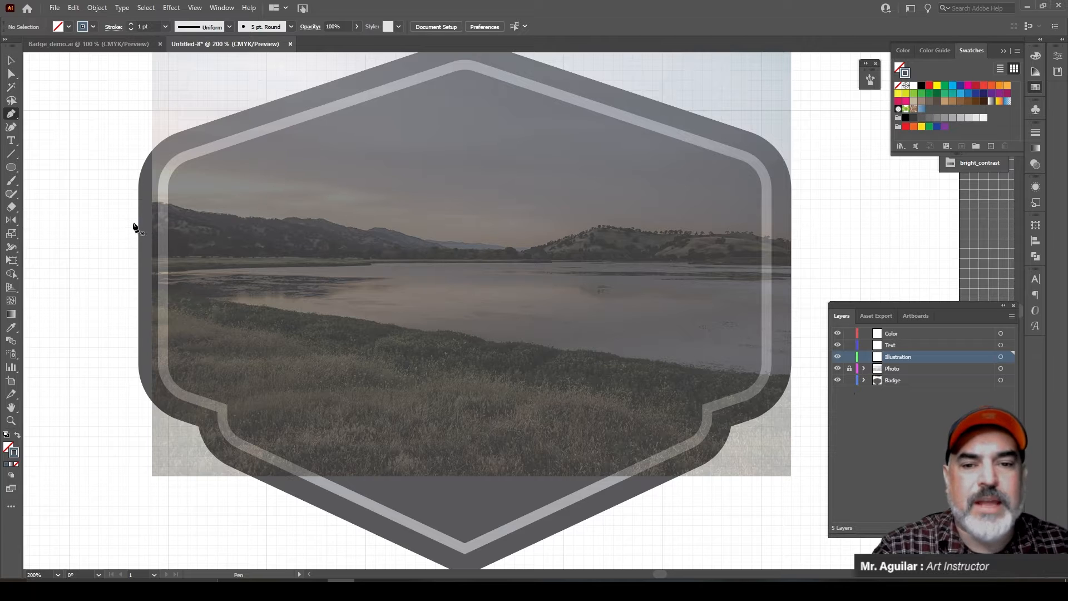
{"action": "left_click_drag", "start_coordinate": [135, 208], "coordinate": [137, 208]}
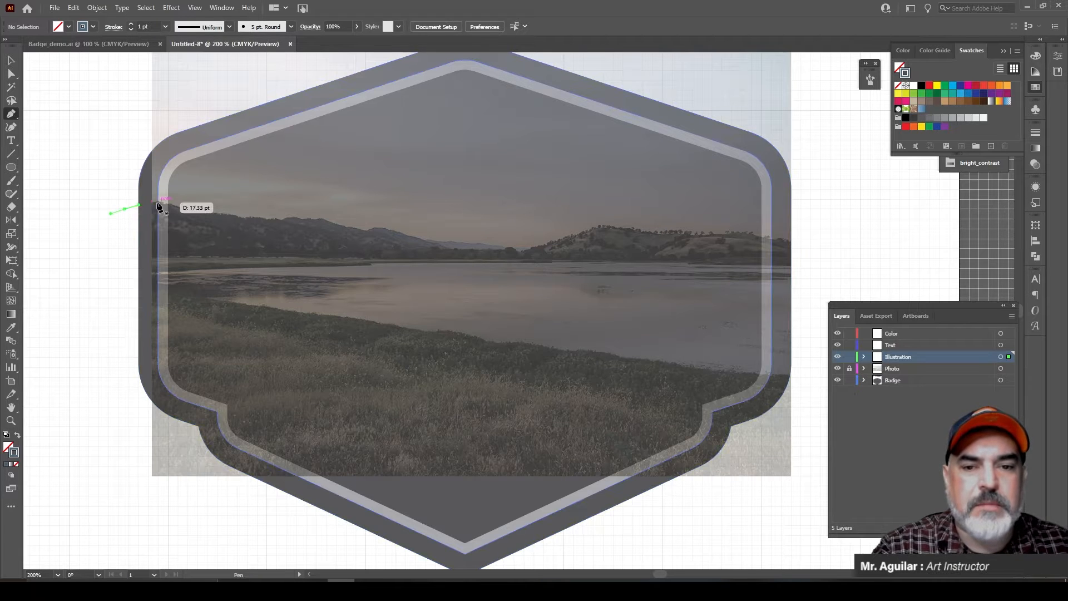
{"action": "left_click", "coordinate": [161, 199]}
{"action": "left_click_drag", "start_coordinate": [201, 212], "coordinate": [382, 232]}
{"action": "key", "text": "ctrl+z"}
{"action": "key", "text": "ctrl+z"}
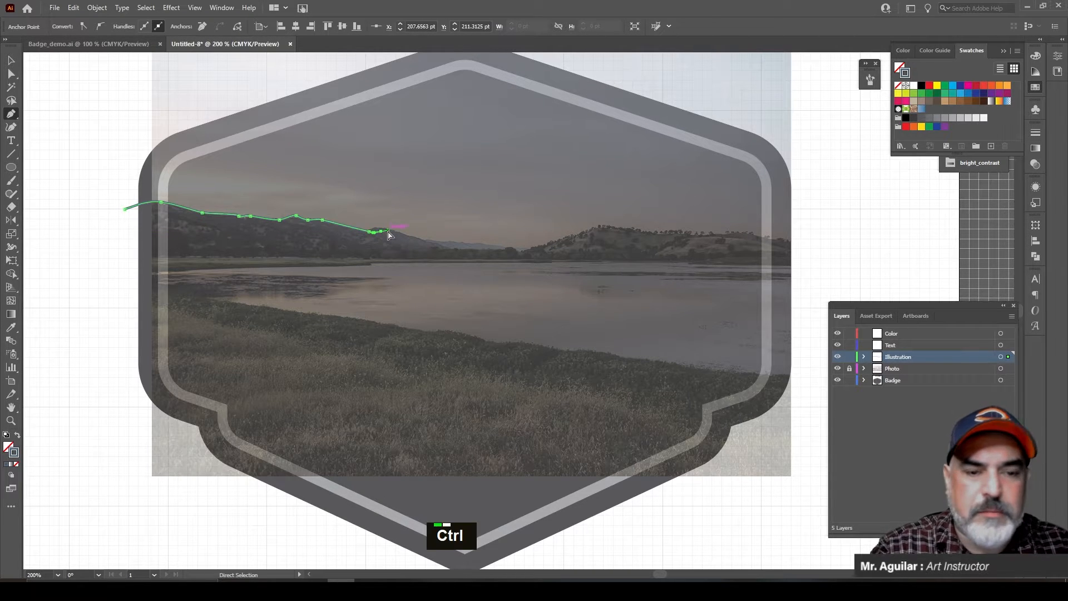
{"action": "left_click_drag", "start_coordinate": [364, 228], "coordinate": [438, 244]}
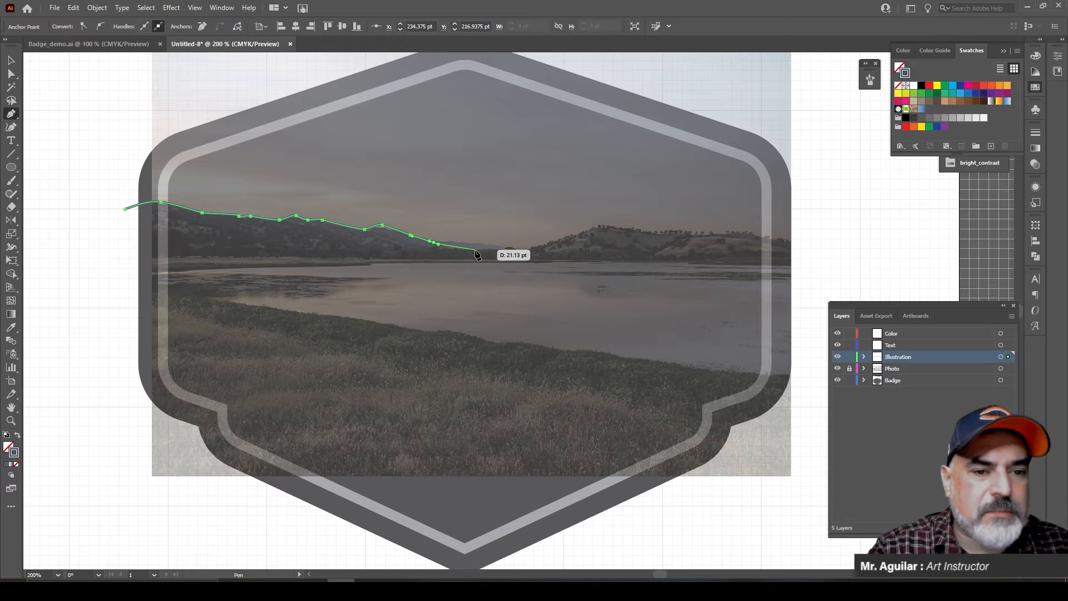
Step: Continue the left ridge path along the low distant hills and bring it down to the far shoreline near the badge's centre
{"action": "left_click", "coordinate": [476, 251]}
{"action": "left_click", "coordinate": [493, 248]}
{"action": "left_click", "coordinate": [501, 251]}
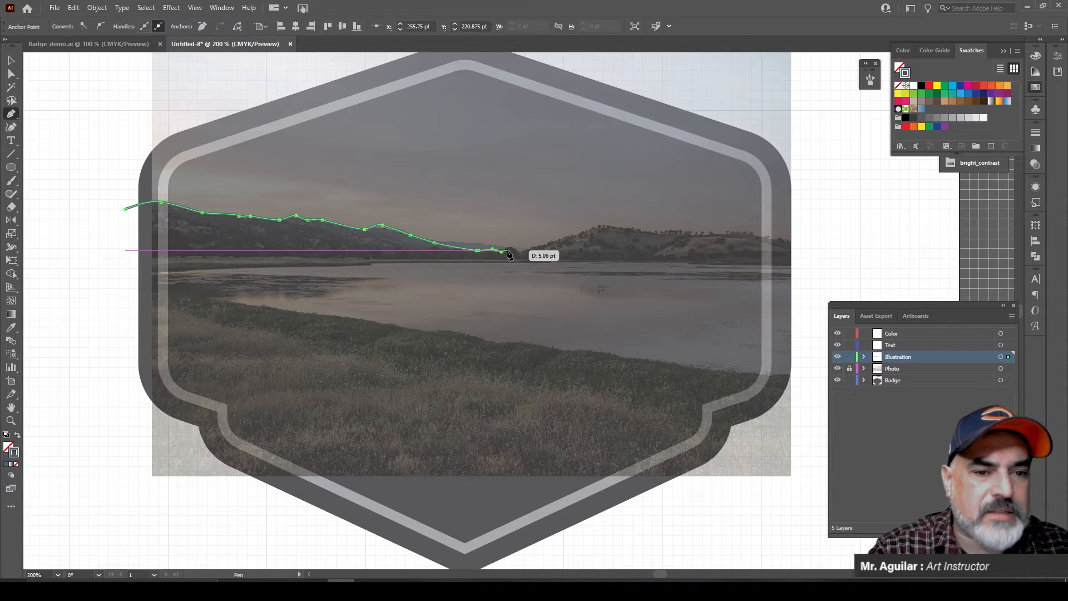
{"action": "left_click", "coordinate": [510, 250]}
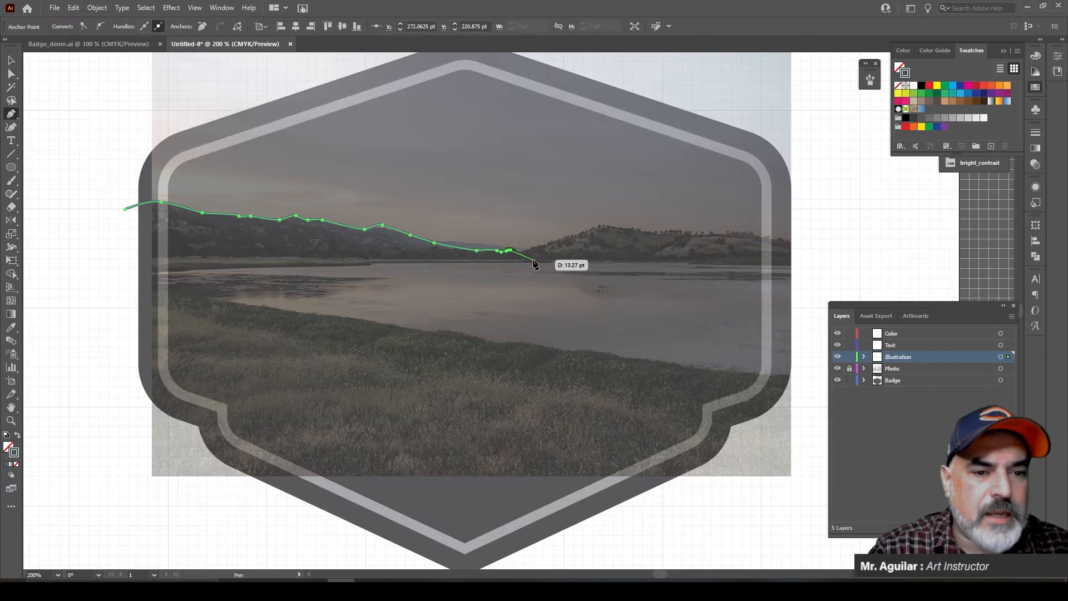
{"action": "left_click", "coordinate": [533, 260]}
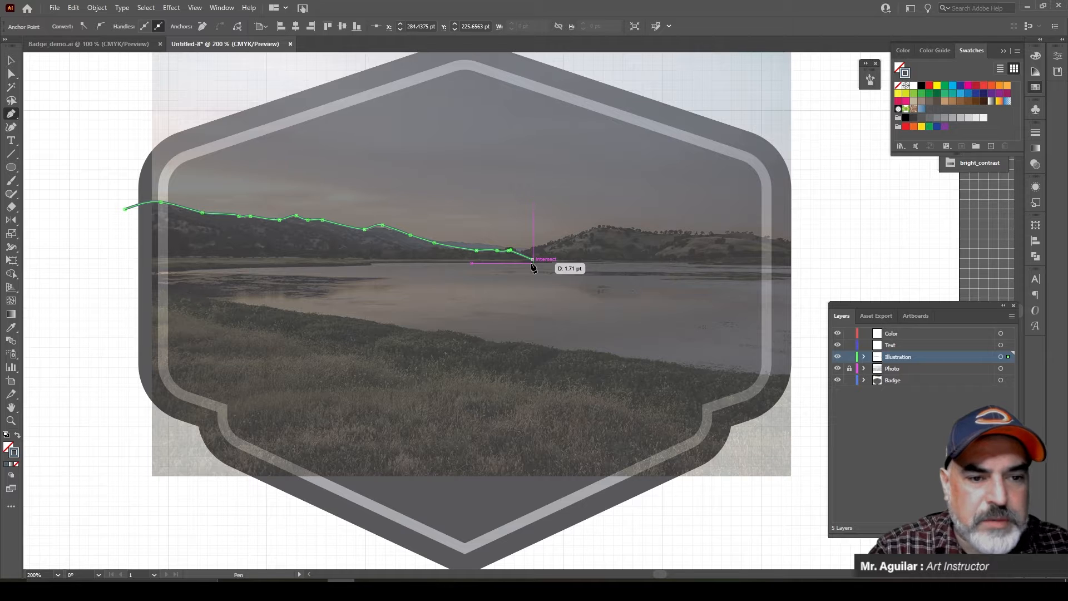
Step: Close the left mountain shape with a straight horizontal base along the shoreline and a vertical left side, and lock its path
{"action": "left_click_drag", "start_coordinate": [533, 269], "coordinate": [534, 270]}
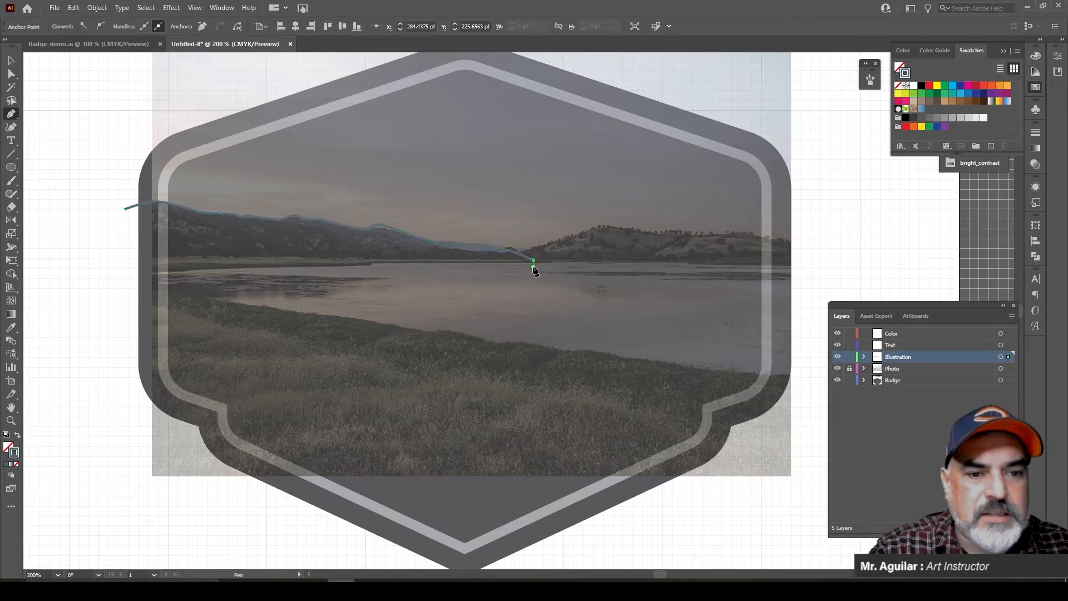
{"action": "left_click", "coordinate": [124, 263], "text": "shift"}
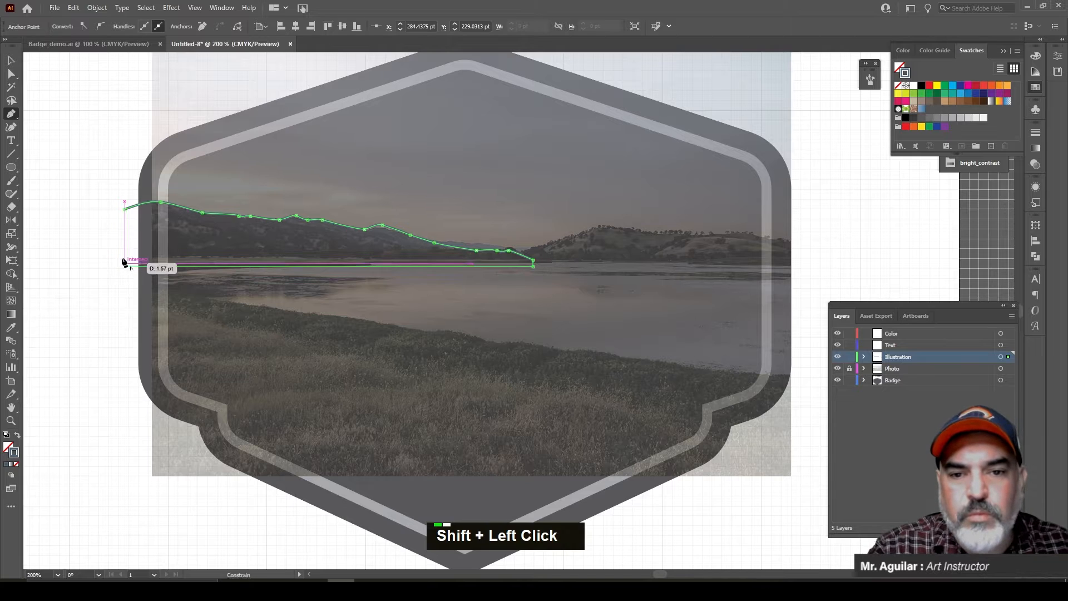
{"action": "left_click", "coordinate": [125, 209], "text": "shift"}
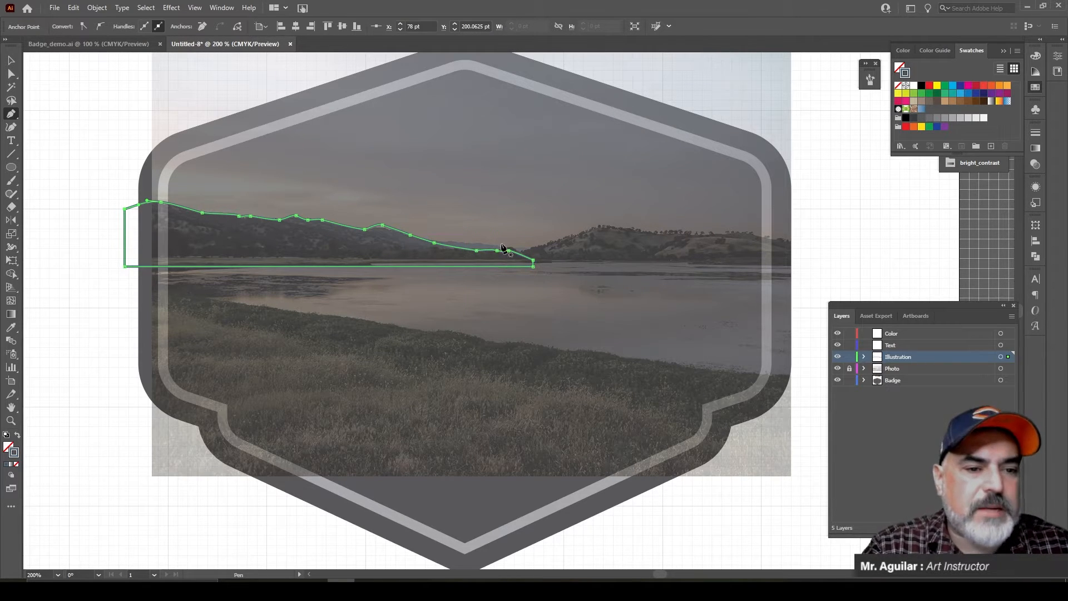
{"action": "left_click", "coordinate": [863, 356]}
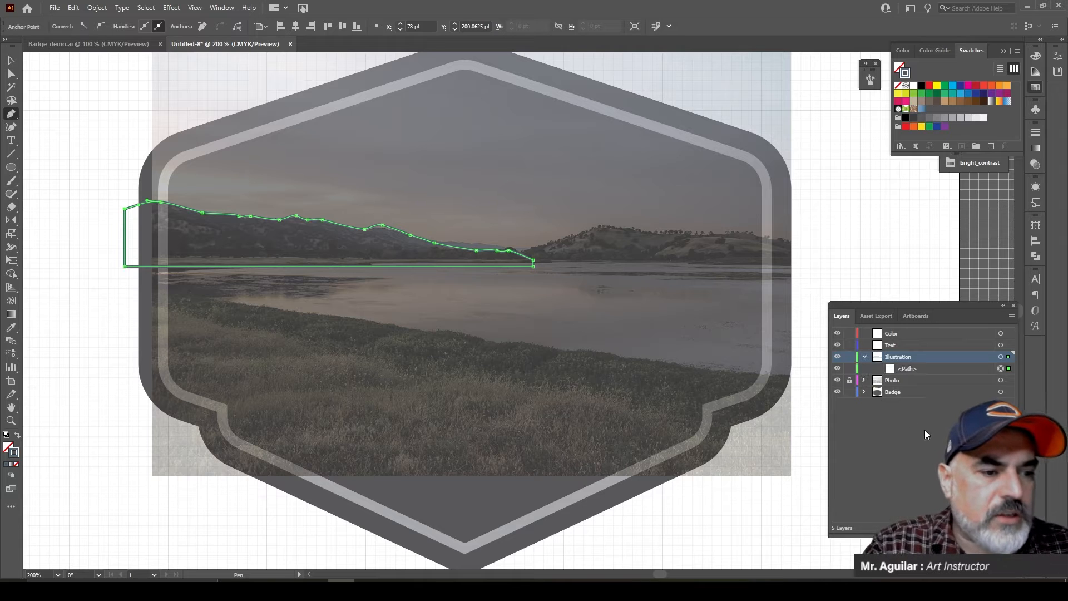
{"action": "left_click", "coordinate": [849, 368]}
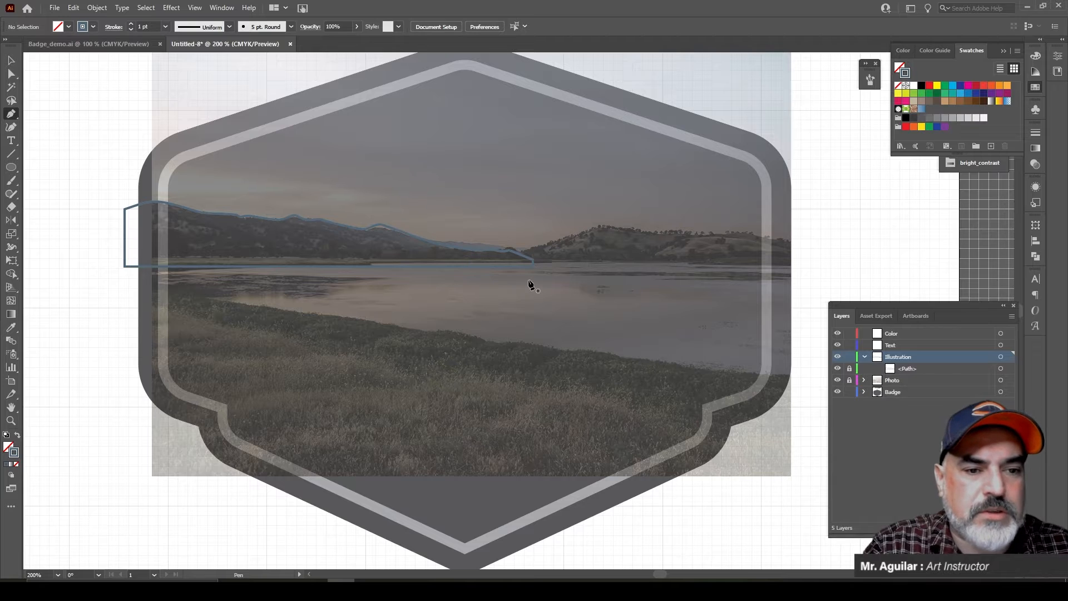
Step: Trace the right hill's ridge with the Pen tool from the shoreline overlapping the left mountains to just beyond the badge's right edge
{"action": "left_click", "coordinate": [494, 259]}
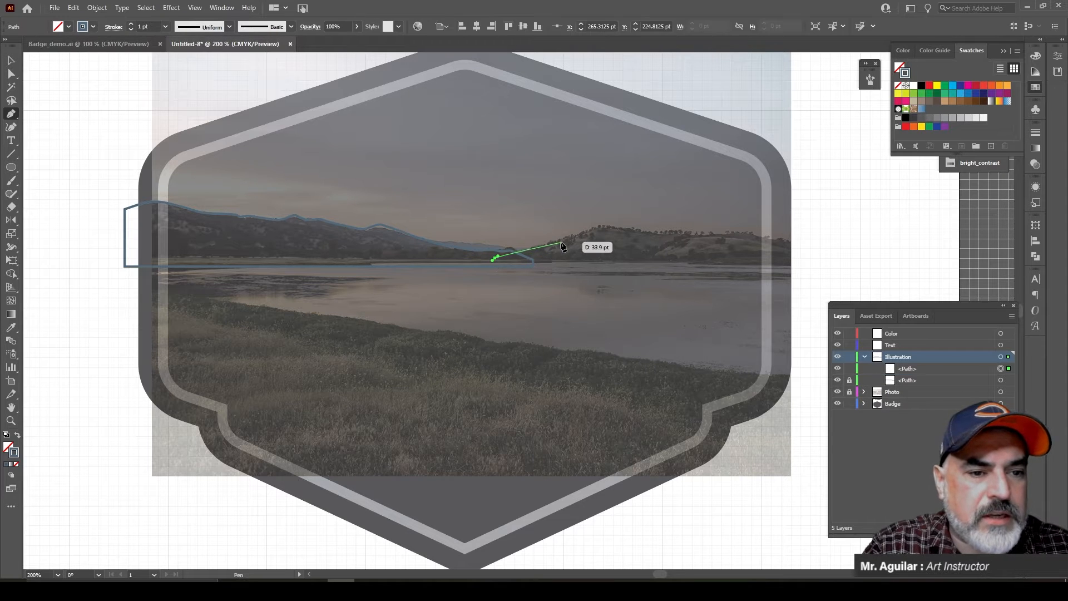
{"action": "left_click", "coordinate": [563, 240]}
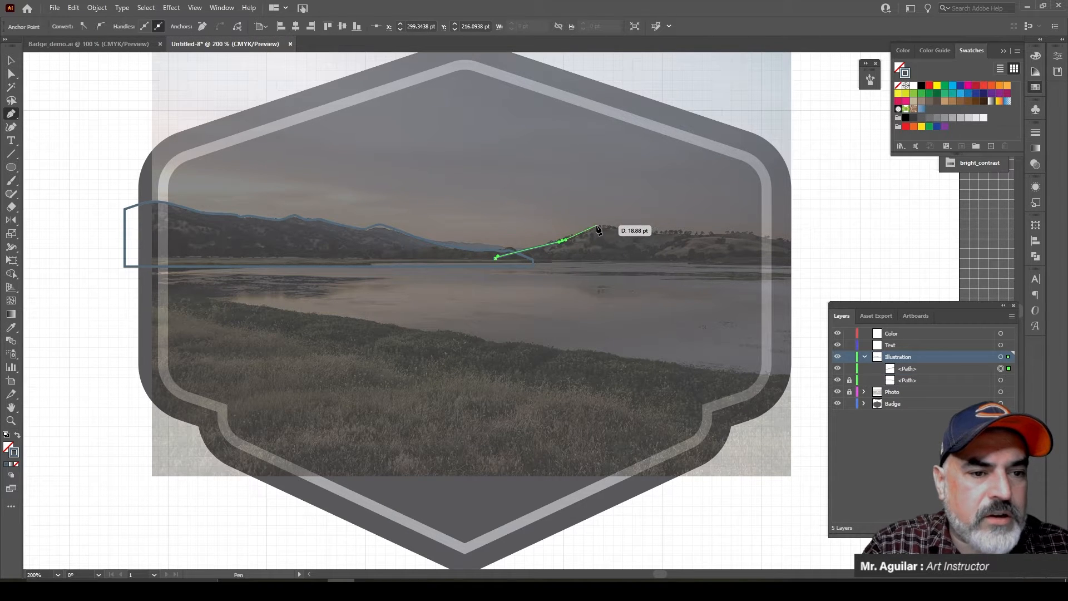
{"action": "left_click", "coordinate": [598, 226]}
{"action": "left_click", "coordinate": [640, 235]}
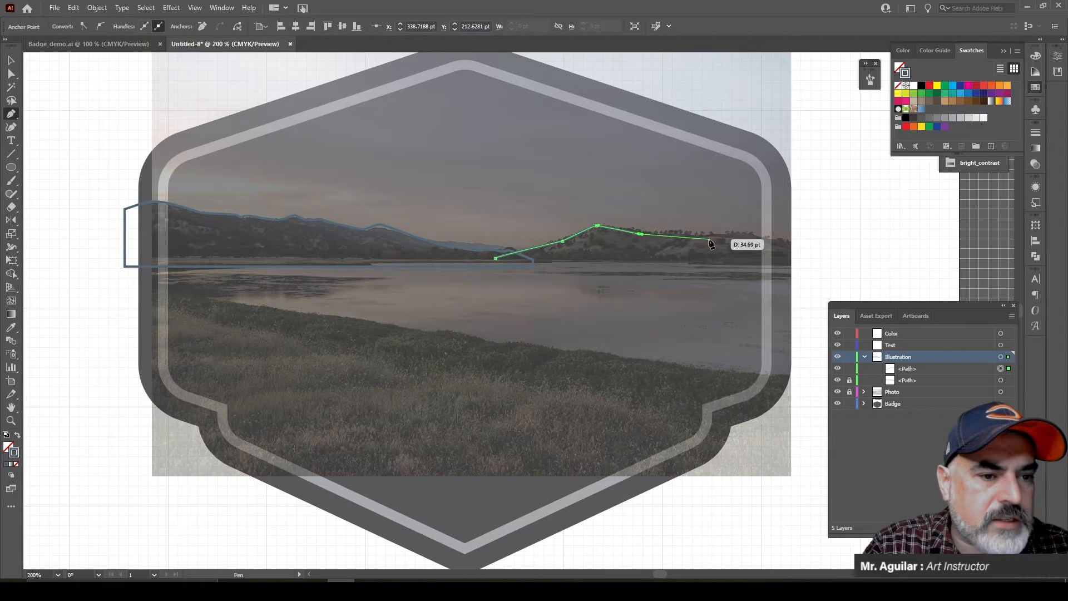
{"action": "left_click", "coordinate": [701, 237]}
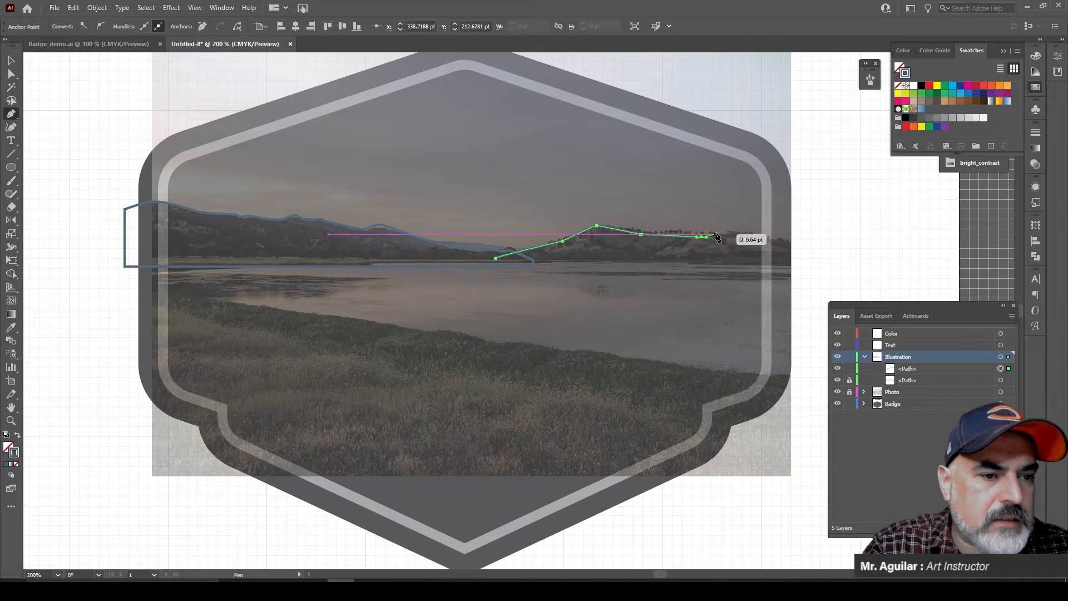
{"action": "left_click", "coordinate": [721, 234]}
{"action": "left_click", "coordinate": [739, 229]}
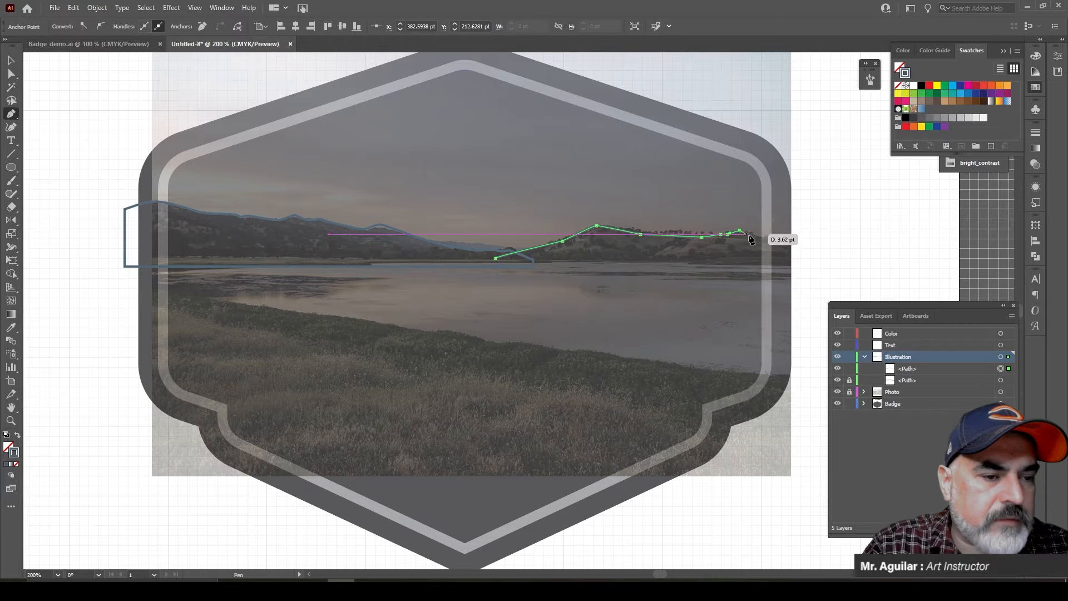
{"action": "left_click", "coordinate": [782, 237]}
{"action": "left_click", "coordinate": [791, 245]}
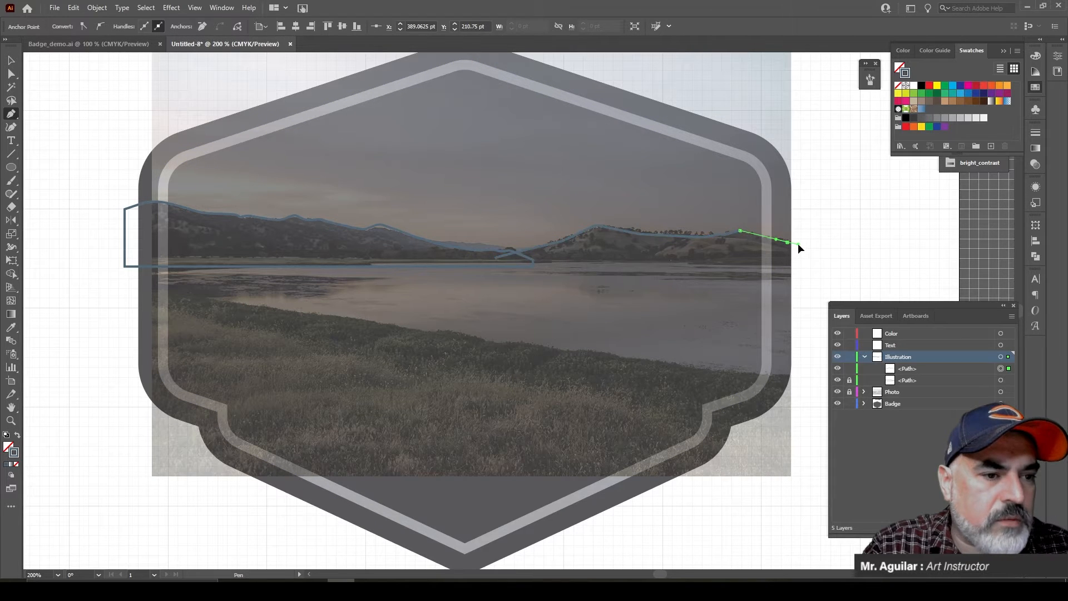
{"action": "left_click", "coordinate": [802, 245]}
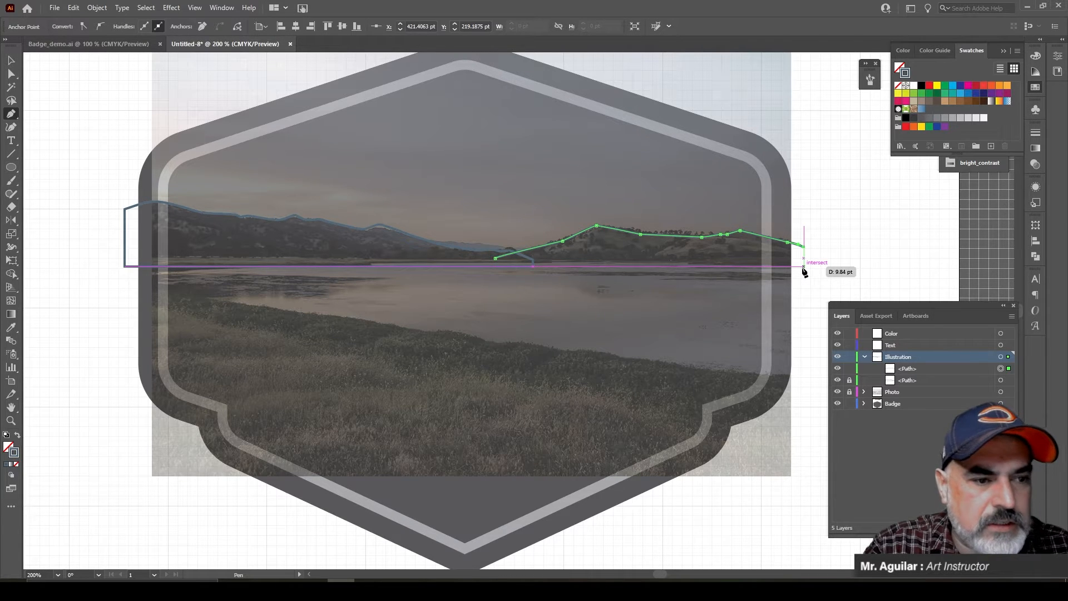
Step: Close the right hill shape with a vertical right side and a straight base level with the left mountain shape's base
{"action": "left_click", "coordinate": [803, 266]}
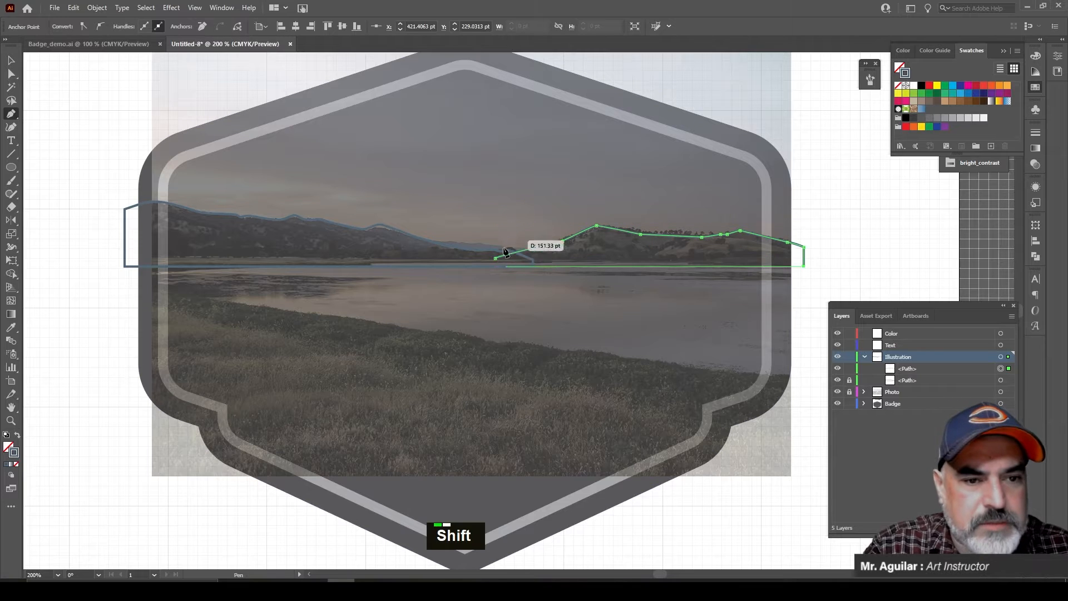
{"action": "left_click", "coordinate": [490, 266], "text": "shift"}
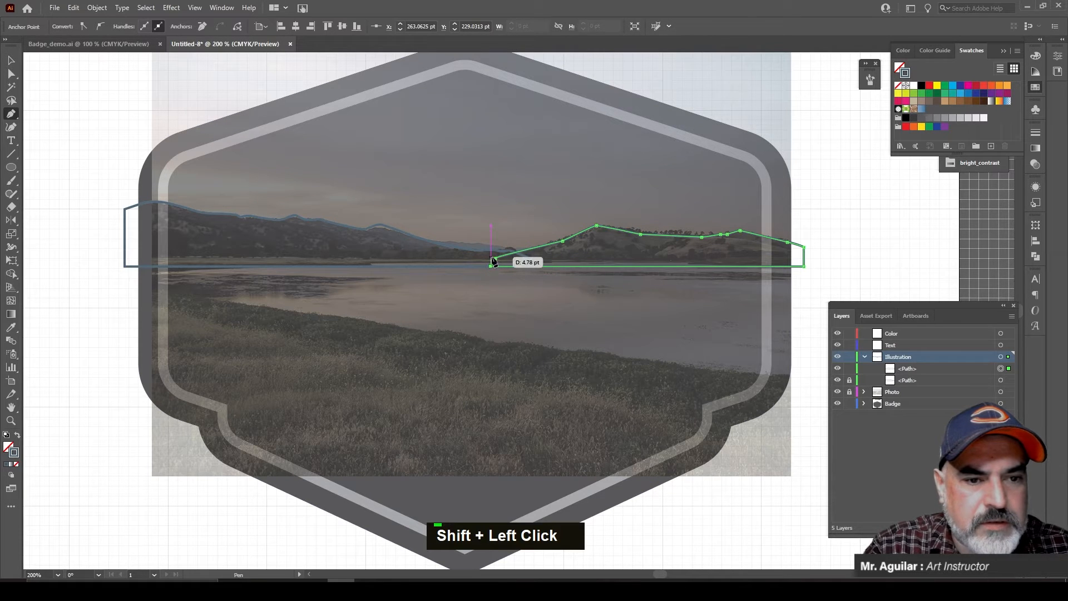
{"action": "left_click_drag", "start_coordinate": [495, 259], "coordinate": [502, 255]}
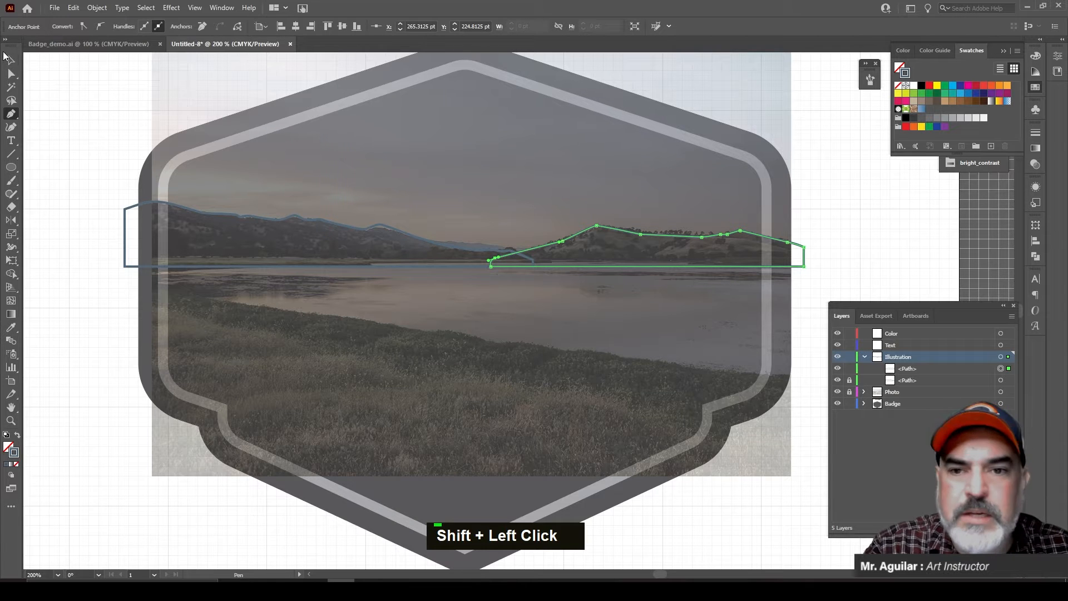
Step: Select the anchor at the right hill's peak with Direct Selection and lengthen its direction handles to round the summit
{"action": "left_click", "coordinate": [13, 75]}
{"action": "left_click", "coordinate": [589, 337]}
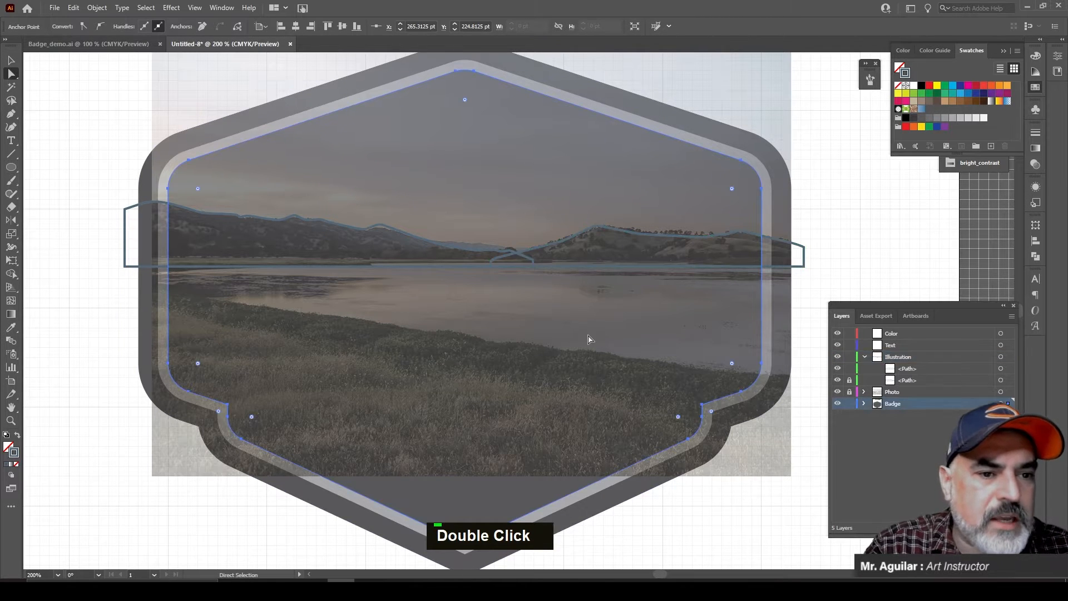
{"action": "left_click", "coordinate": [596, 225]}
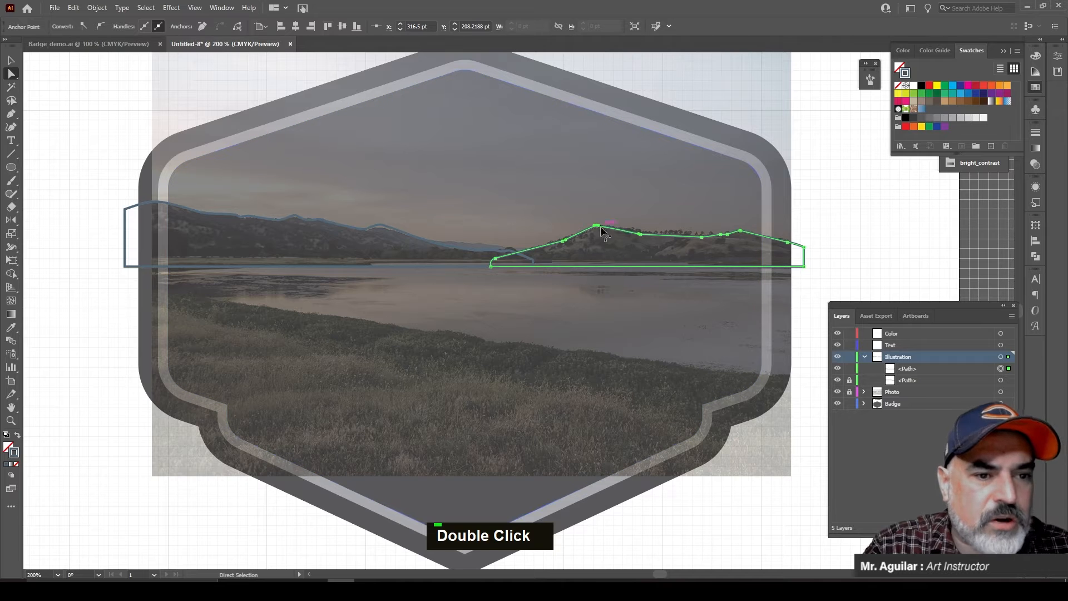
{"action": "left_click_drag", "start_coordinate": [603, 226], "coordinate": [606, 225]}
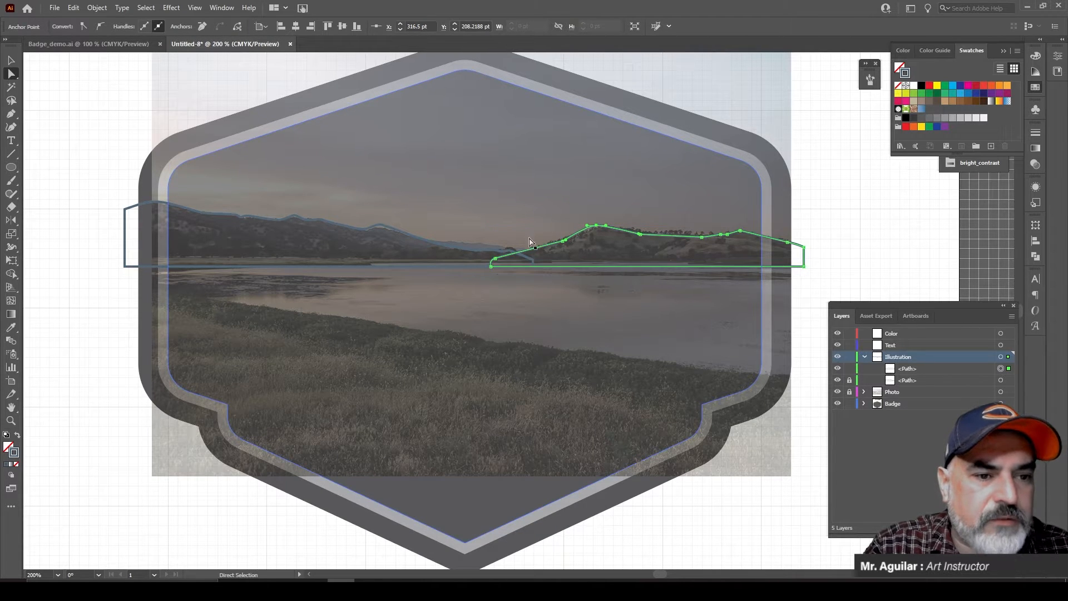
Step: Convert the right hill's peak anchor to a corner with the Anchor Point tool and pull out new horizontal handles to round it again
{"action": "left_click", "coordinate": [583, 221]}
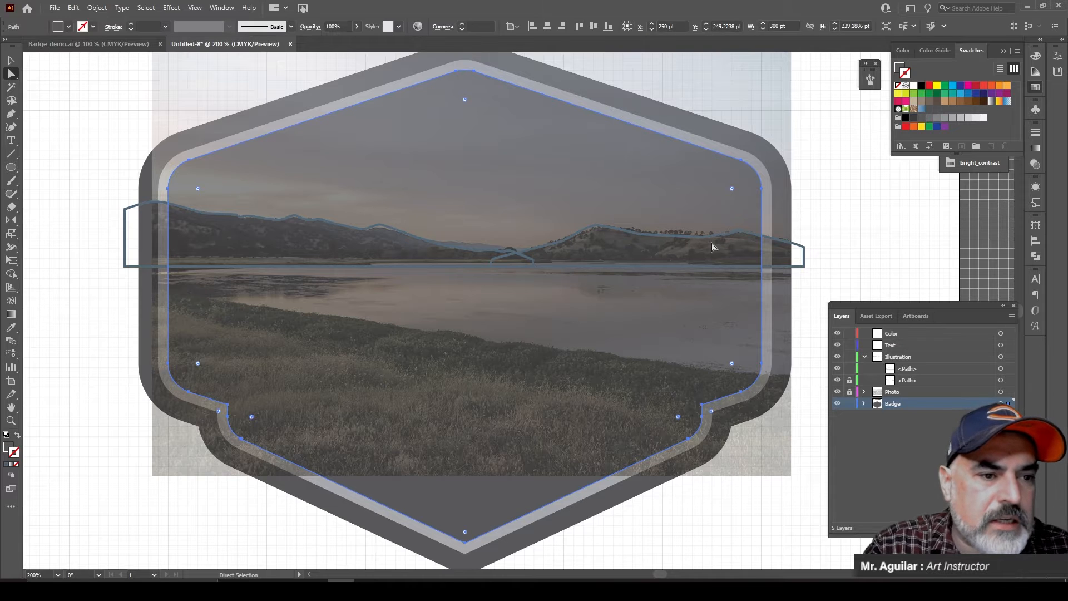
{"action": "left_click", "coordinate": [596, 228]}
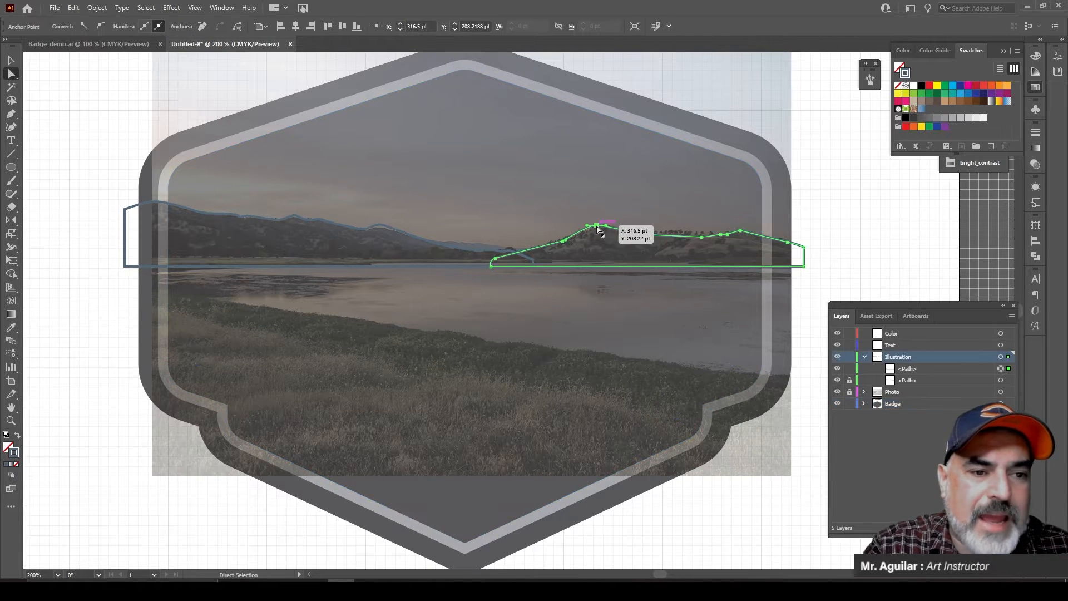
{"action": "left_click", "coordinate": [14, 112]}
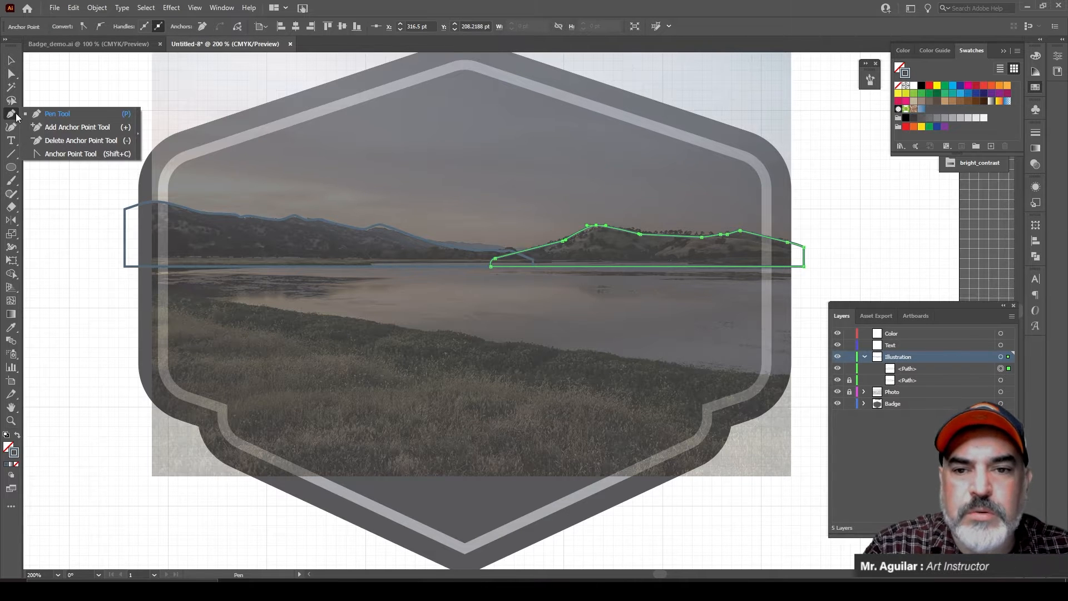
{"action": "left_click", "coordinate": [70, 154]}
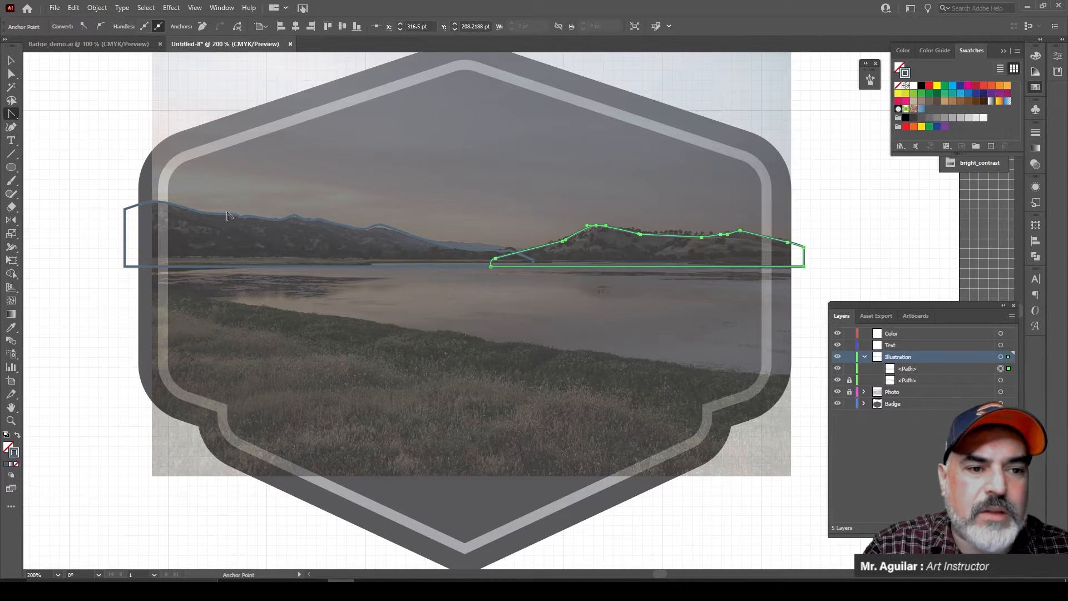
{"action": "left_click", "coordinate": [595, 227]}
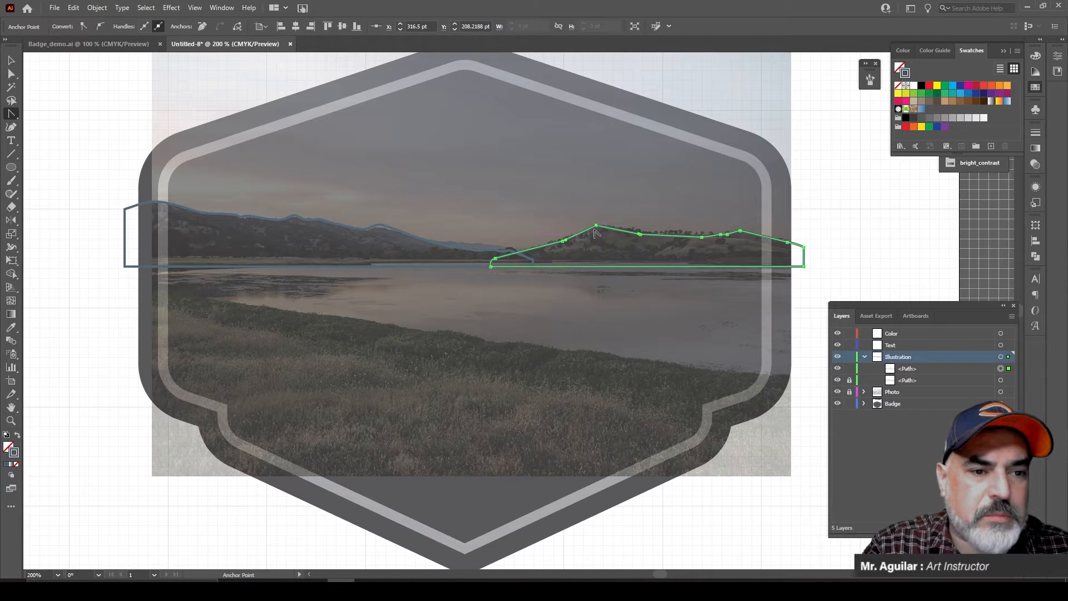
{"action": "left_click_drag", "start_coordinate": [595, 225], "coordinate": [604, 225]}
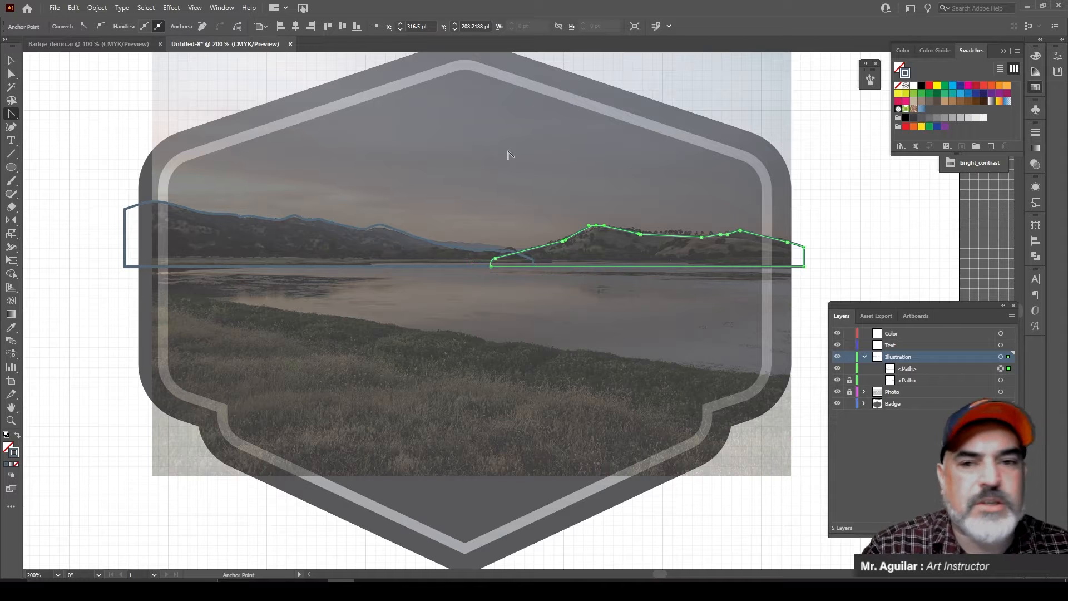
Step: Detach the Pen tool group as a floating palette and place it over the empty canvas beside the badge
{"action": "left_click", "coordinate": [13, 115]}
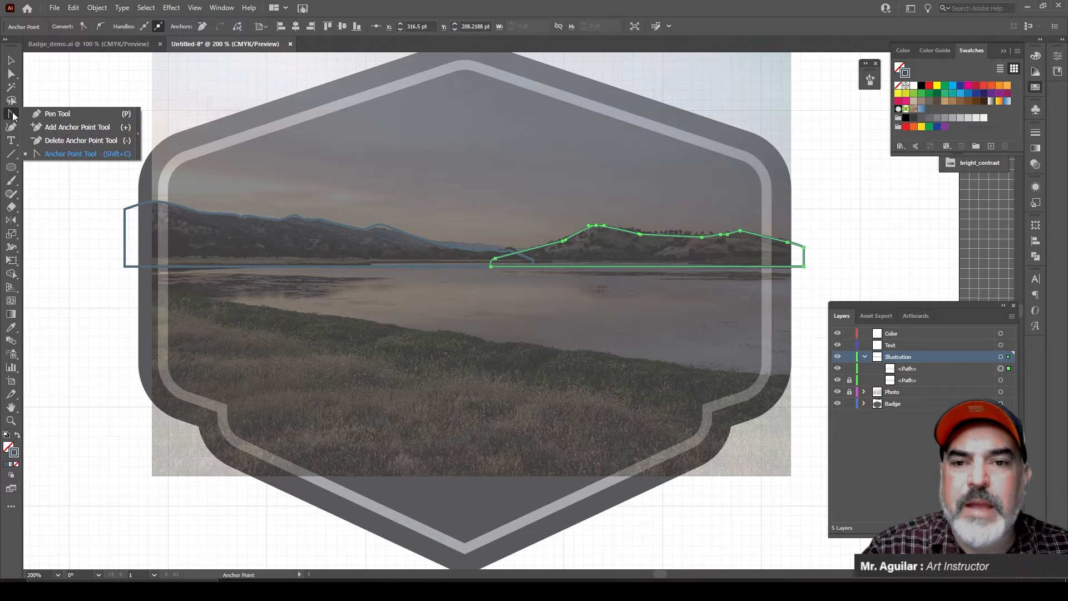
{"action": "left_click", "coordinate": [139, 138]}
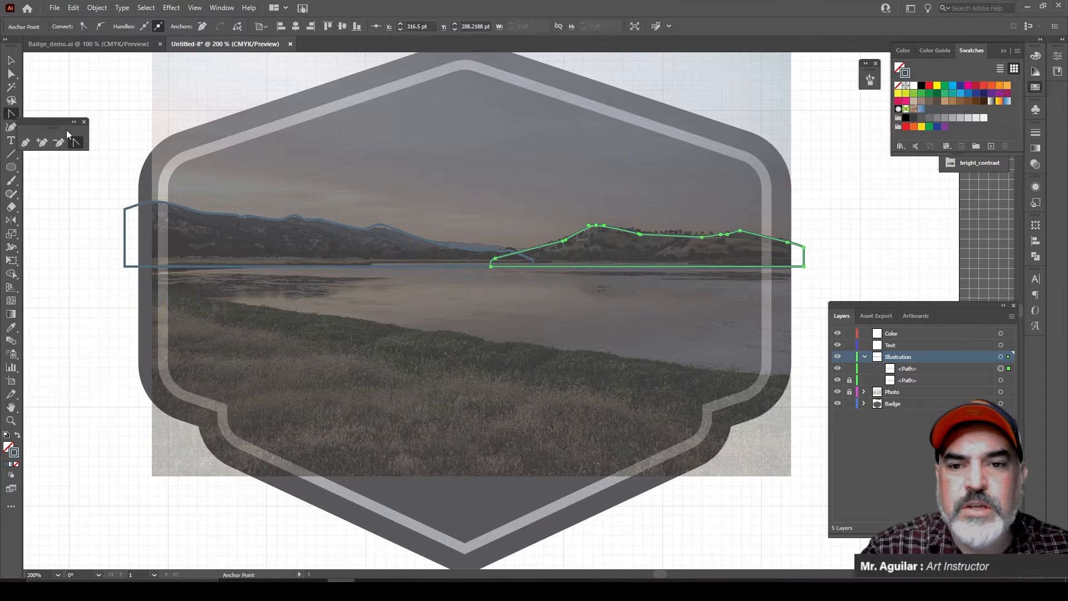
{"action": "left_click_drag", "start_coordinate": [52, 119], "coordinate": [73, 87]}
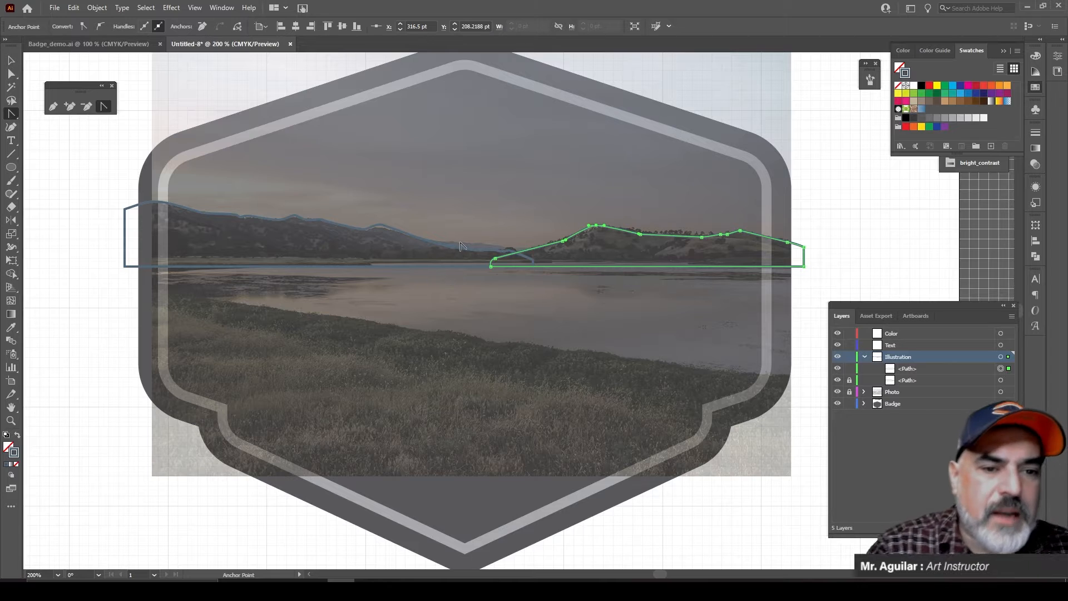
Step: Lock the right hill's path and activate the Pen tool
{"action": "left_click", "coordinate": [850, 369]}
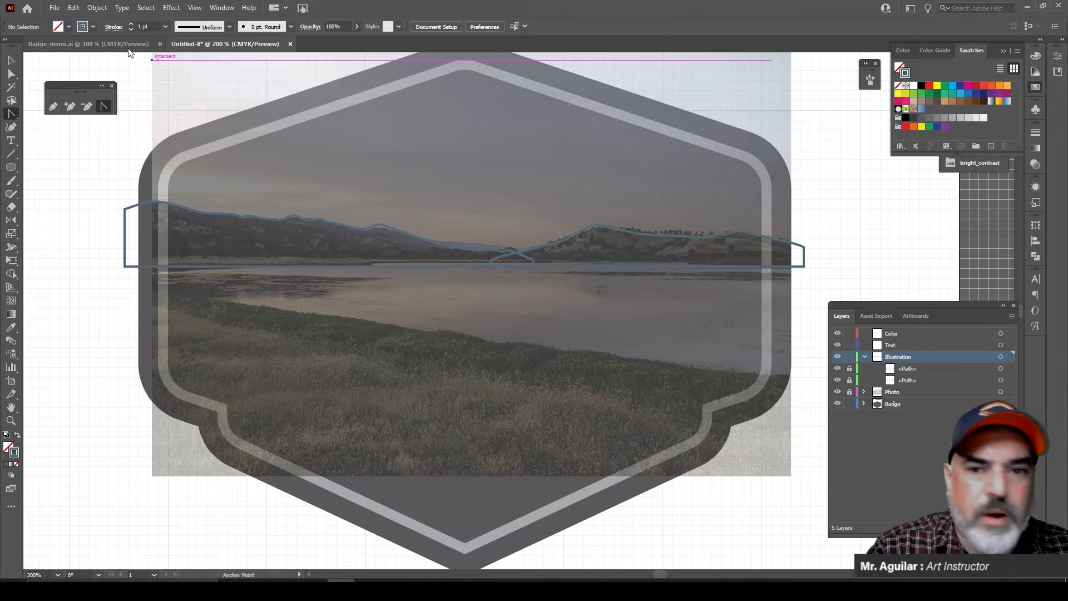
{"action": "left_click", "coordinate": [53, 106]}
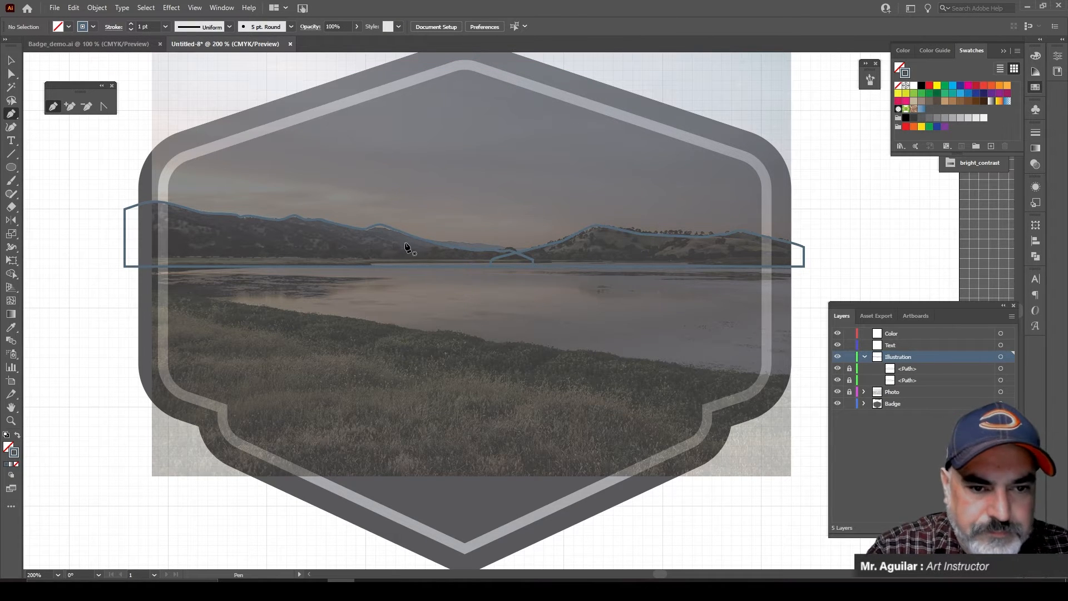
{"action": "left_click", "coordinate": [406, 243]}
{"action": "left_click", "coordinate": [456, 244]}
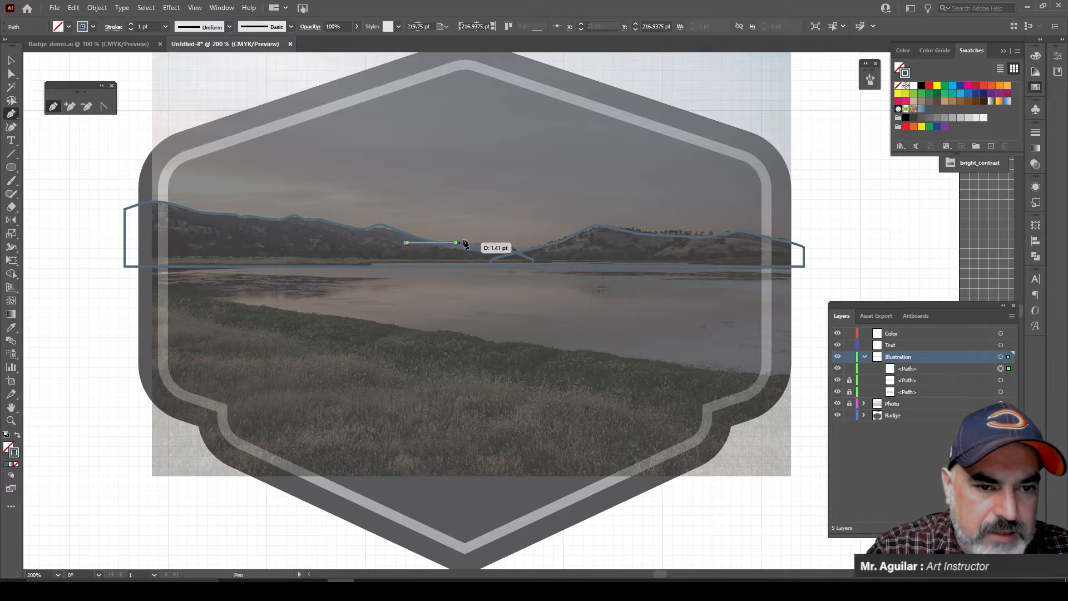
{"action": "left_click", "coordinate": [473, 243]}
{"action": "left_click", "coordinate": [484, 243]}
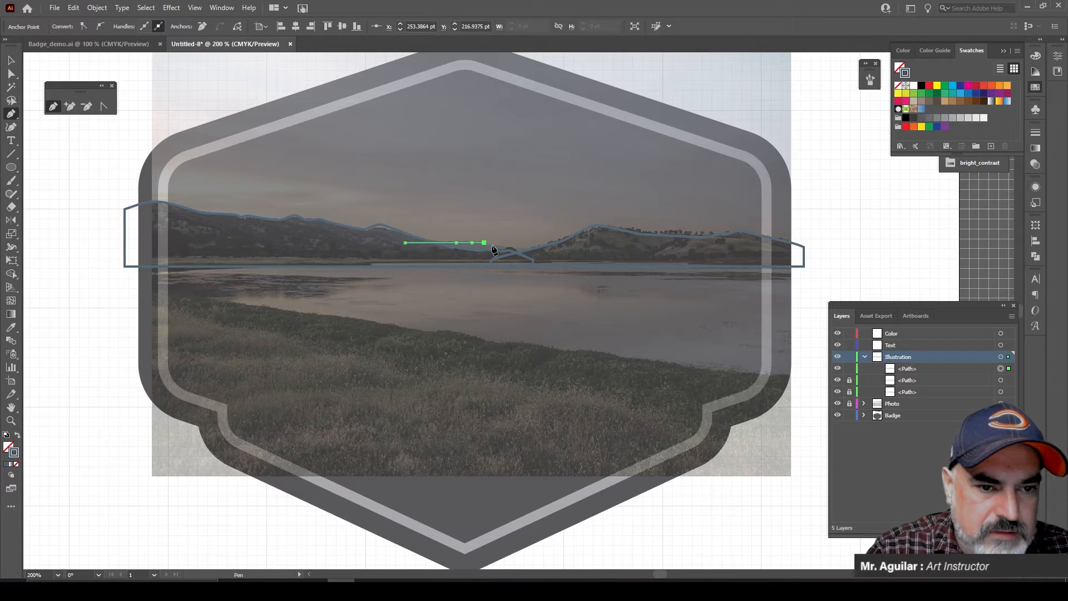
{"action": "left_click", "coordinate": [505, 250]}
{"action": "left_click", "coordinate": [542, 257]}
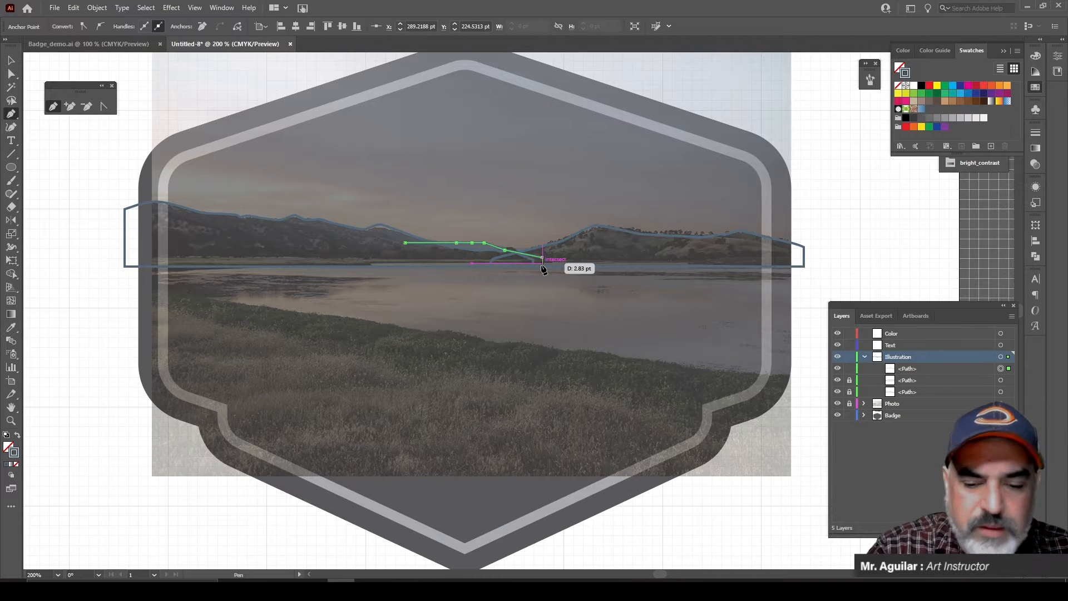
{"action": "key", "text": "Escape"}
{"action": "key", "text": "Escape"}
{"action": "key", "text": "Delete"}
{"action": "key", "text": "Delete"}
{"action": "key", "text": "Delete"}
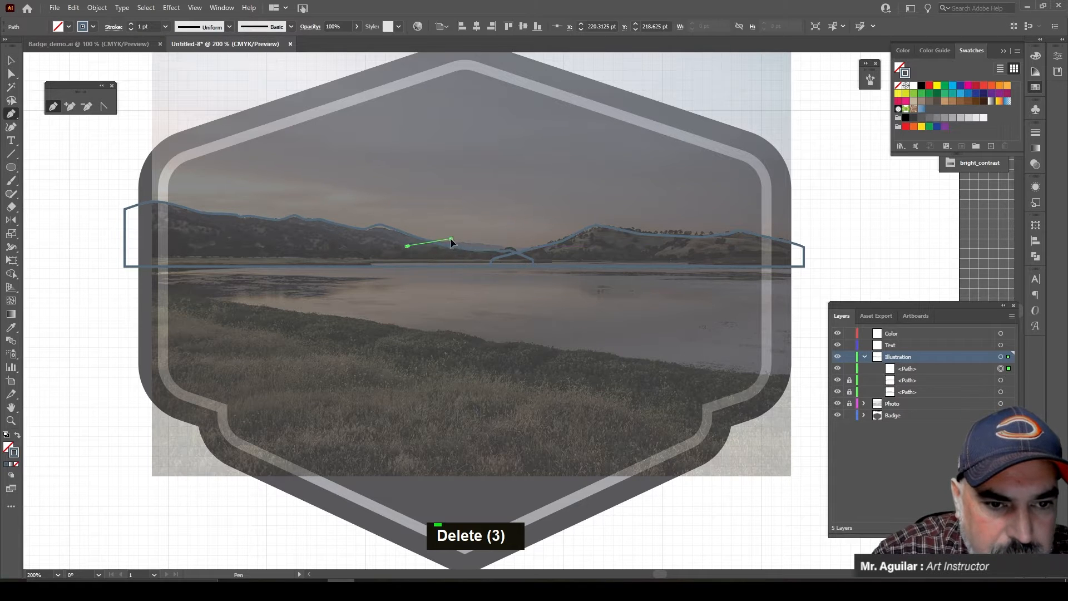
Step: Trace the distant middle ridge between the left mountains and right hill, close it with a straight base above the shoreline, and lock its path
{"action": "left_click_drag", "start_coordinate": [450, 239], "coordinate": [557, 268]}
{"action": "left_click", "coordinate": [464, 243]}
{"action": "key", "text": "ctrl+z"}
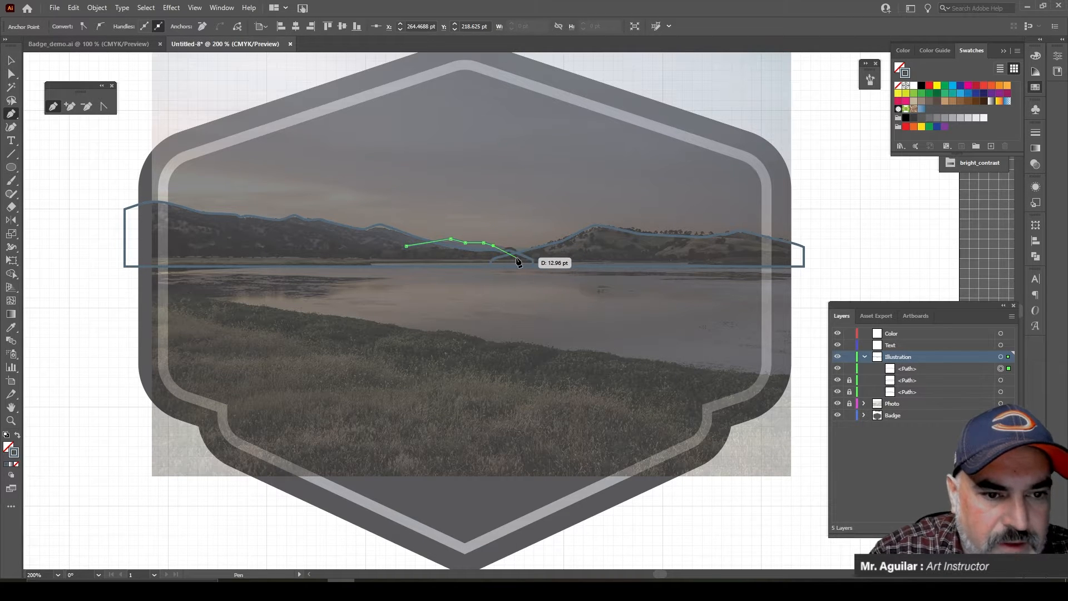
{"action": "left_click", "coordinate": [519, 257]}
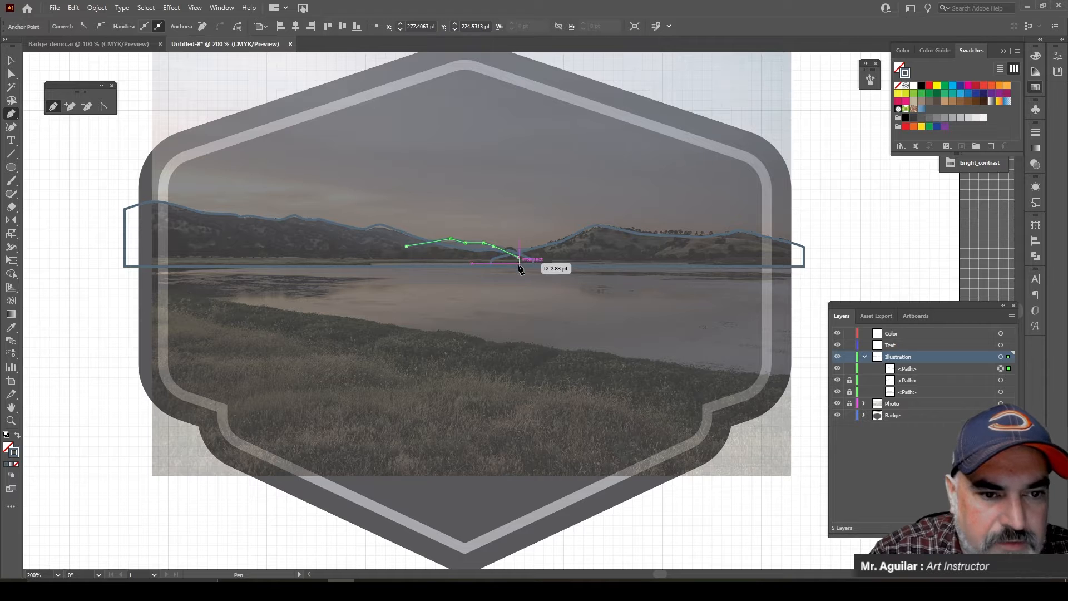
{"action": "left_click", "coordinate": [518, 259]}
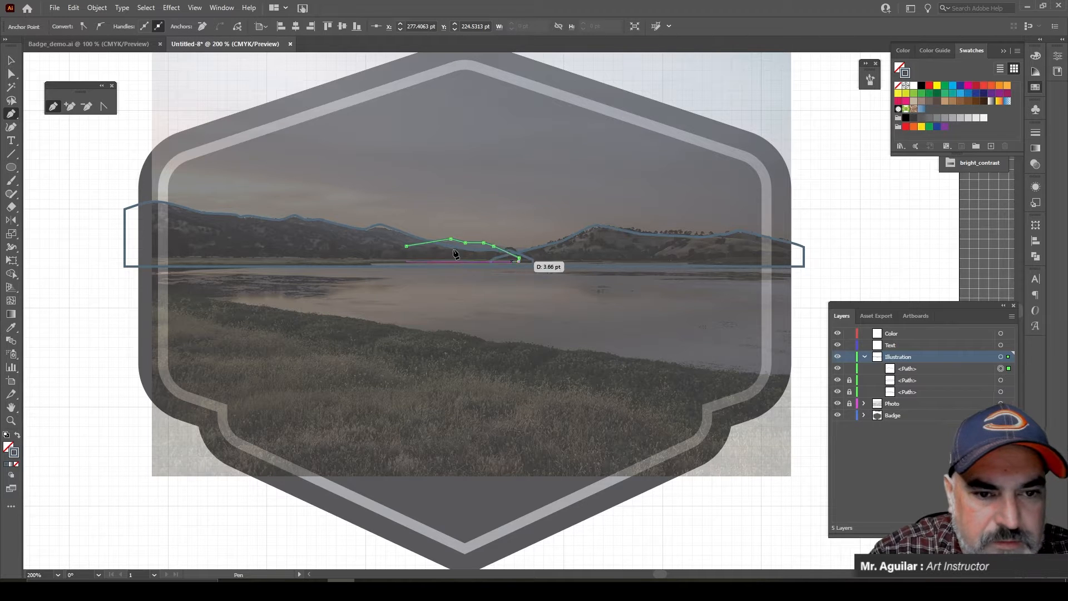
{"action": "left_click", "coordinate": [405, 267], "text": "shift"}
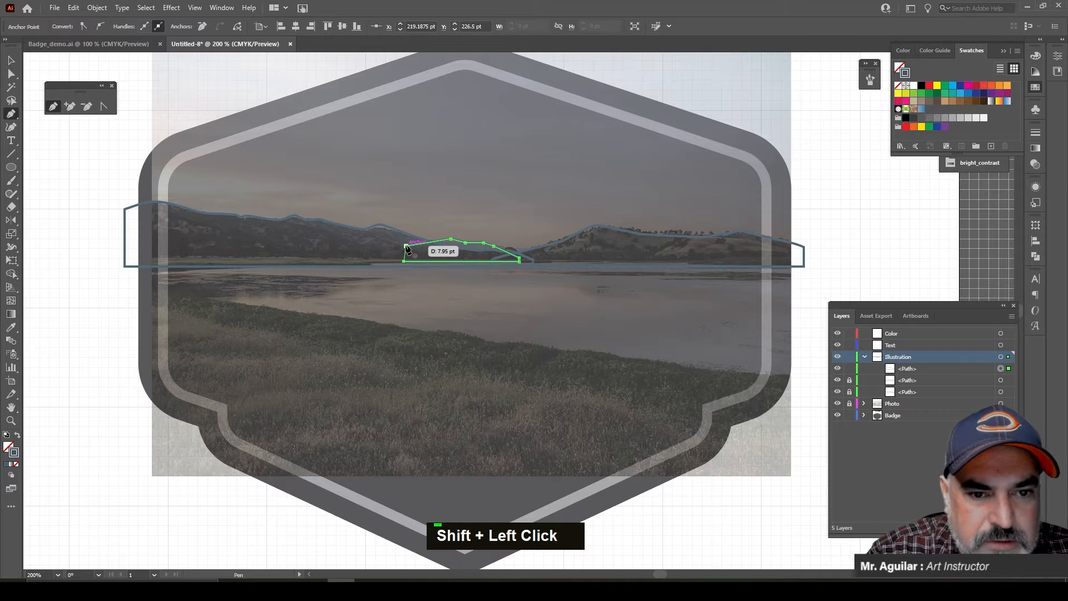
{"action": "left_click", "coordinate": [405, 247]}
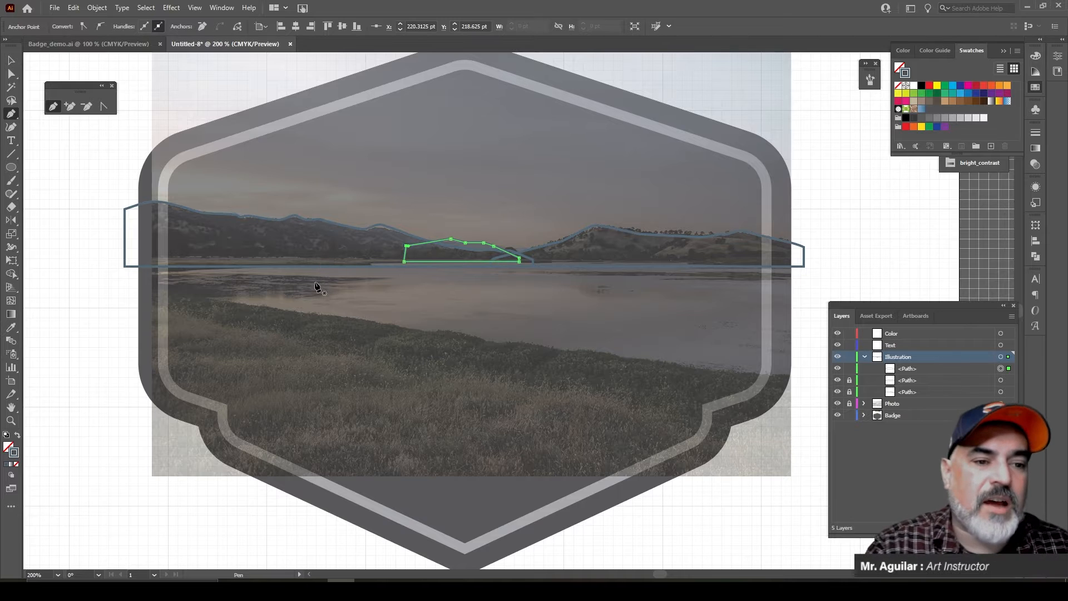
{"action": "left_click", "coordinate": [849, 369]}
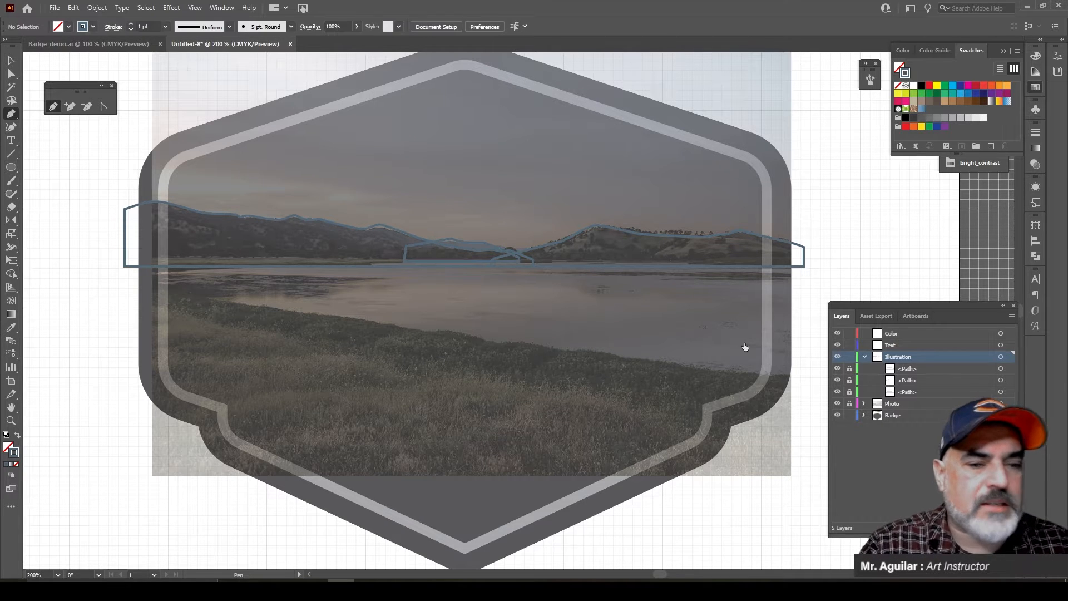
Step: Trace the lagoon's far shoreline past both badge edges with a bright blue stroke, hiding the three mountain and hill paths
{"action": "scroll", "coordinate": [482, 301], "scroll_direction": "up", "scroll_amount": 5}
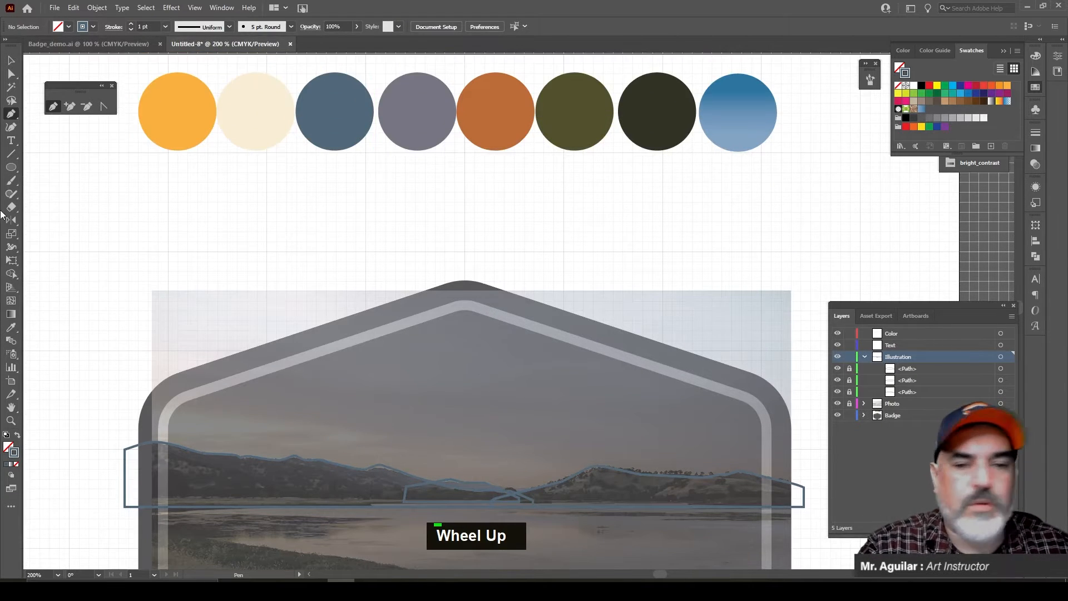
{"action": "left_click", "coordinate": [961, 94]}
{"action": "scroll", "coordinate": [519, 239], "scroll_direction": "down", "scroll_amount": 5}
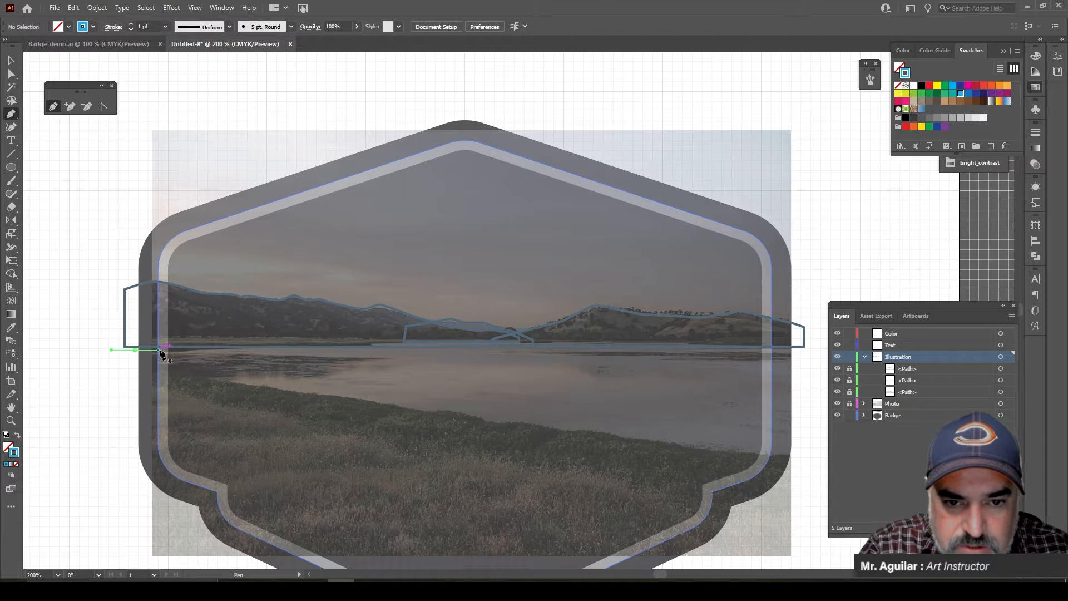
{"action": "left_click_drag", "start_coordinate": [244, 344], "coordinate": [277, 343]}
{"action": "left_click", "coordinate": [358, 343]}
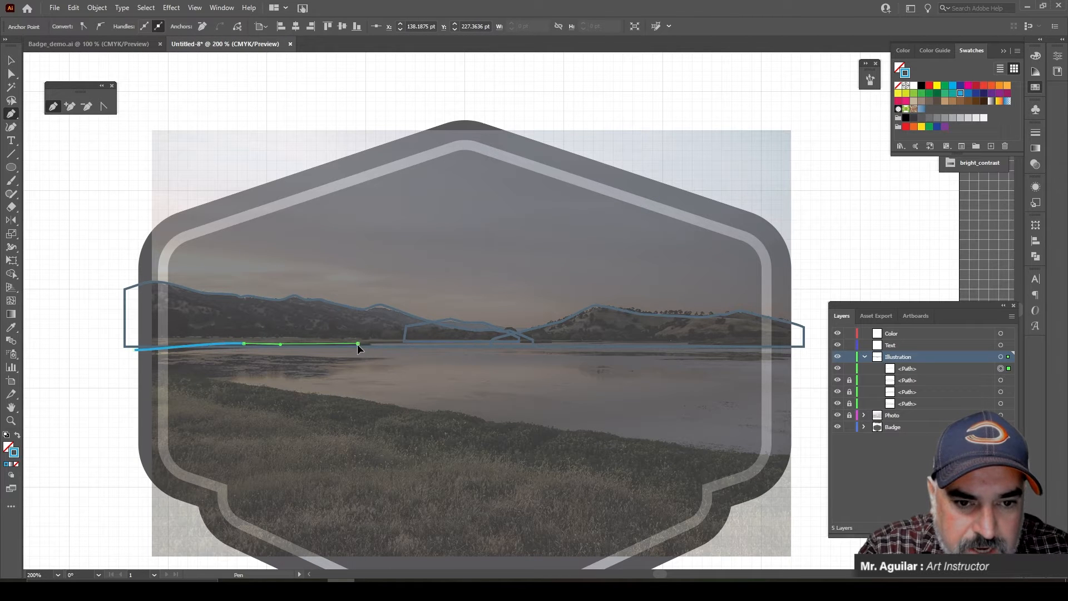
{"action": "left_click_drag", "start_coordinate": [358, 343], "coordinate": [370, 342]}
{"action": "left_click", "coordinate": [371, 338]}
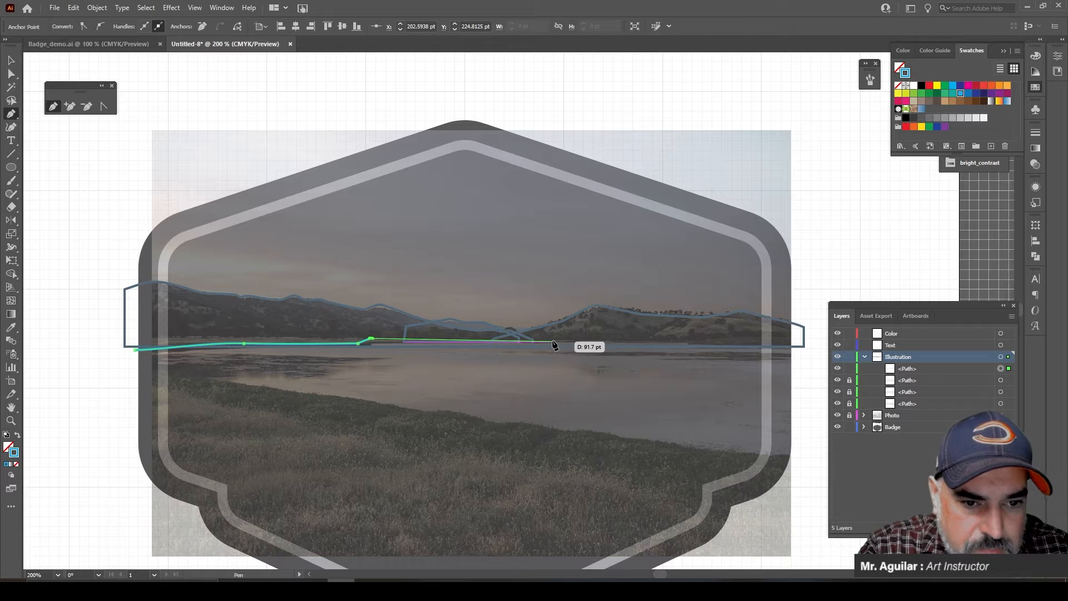
{"action": "key", "text": "ctrl+z"}
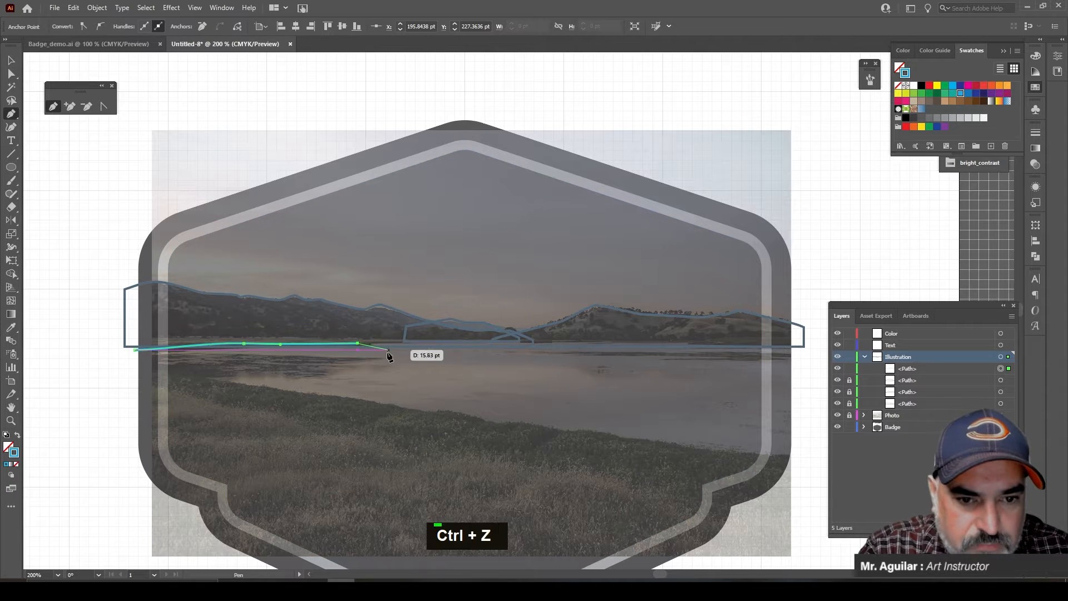
{"action": "left_click_drag", "start_coordinate": [368, 345], "coordinate": [371, 345]}
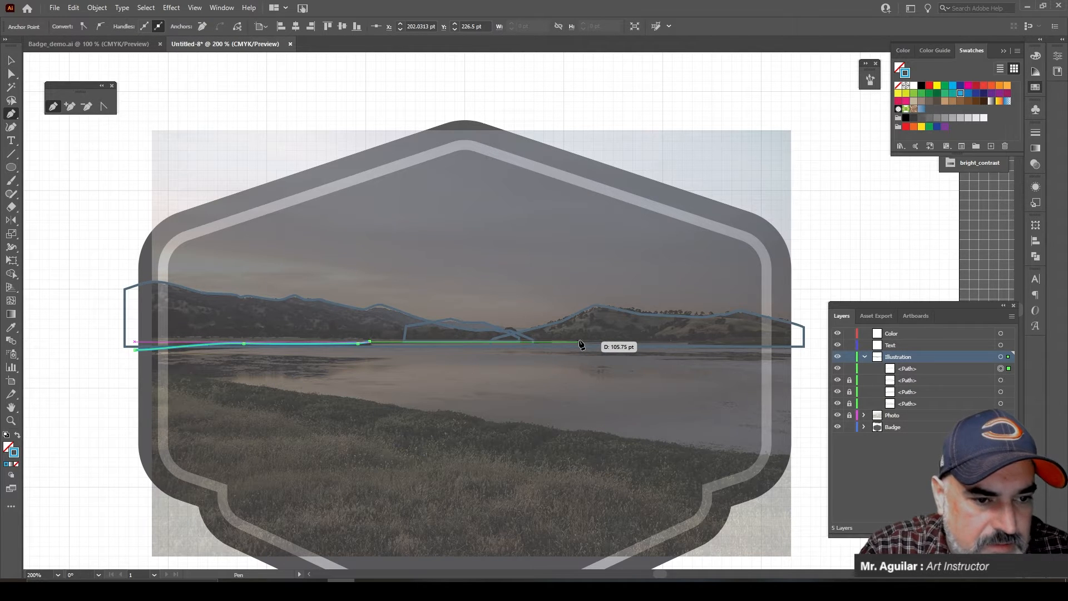
{"action": "left_click", "coordinate": [579, 342]}
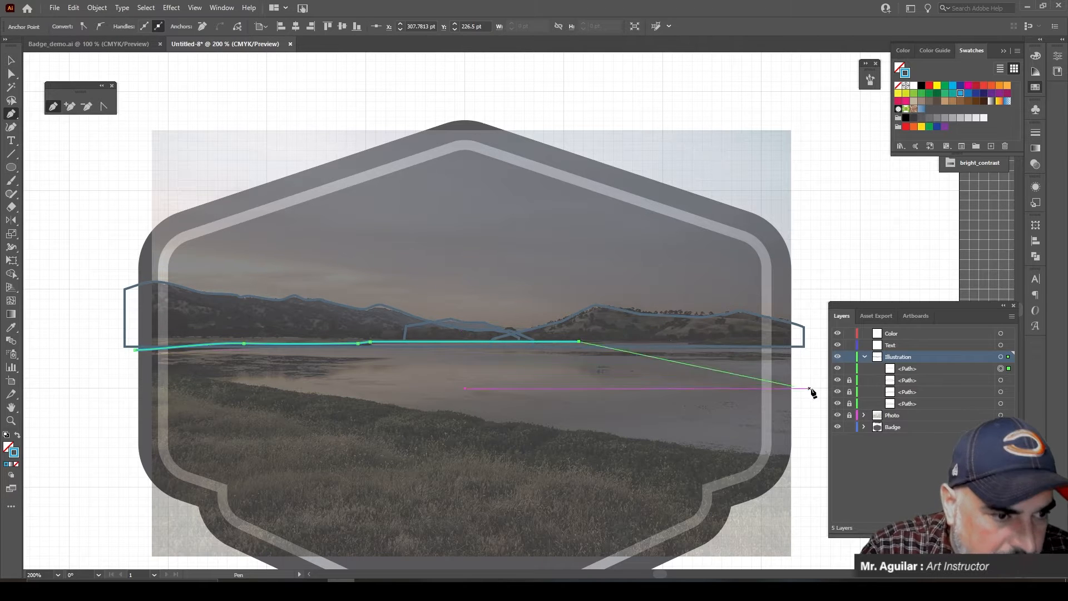
{"action": "left_click", "coordinate": [838, 401]}
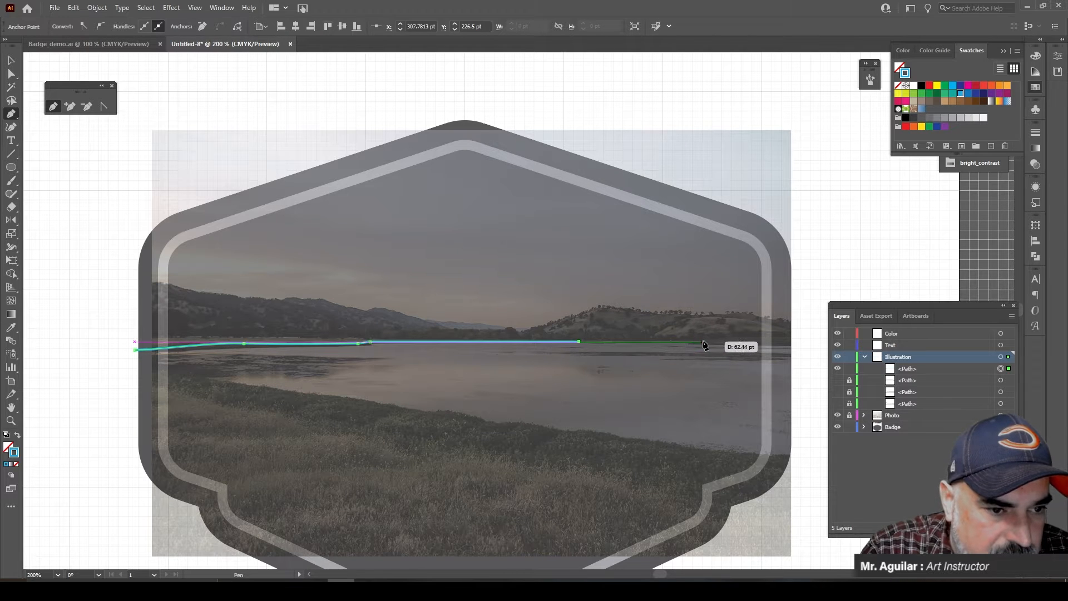
{"action": "left_click", "coordinate": [797, 344]}
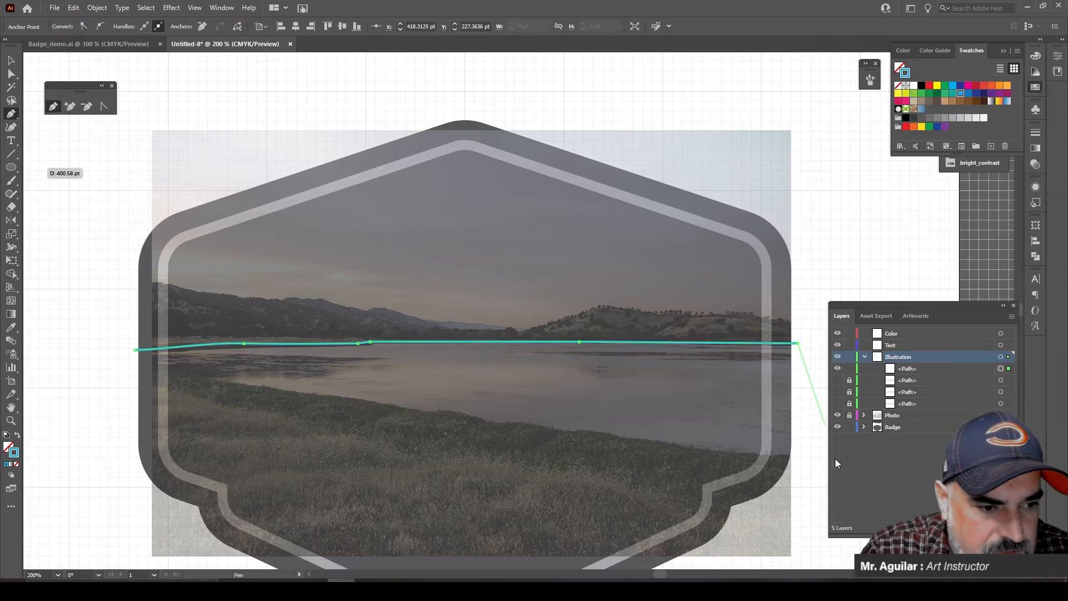
Step: Close the water shape with a slanted lower edge just below the near grass bank, and lock and hide its path
{"action": "left_click", "coordinate": [796, 460]}
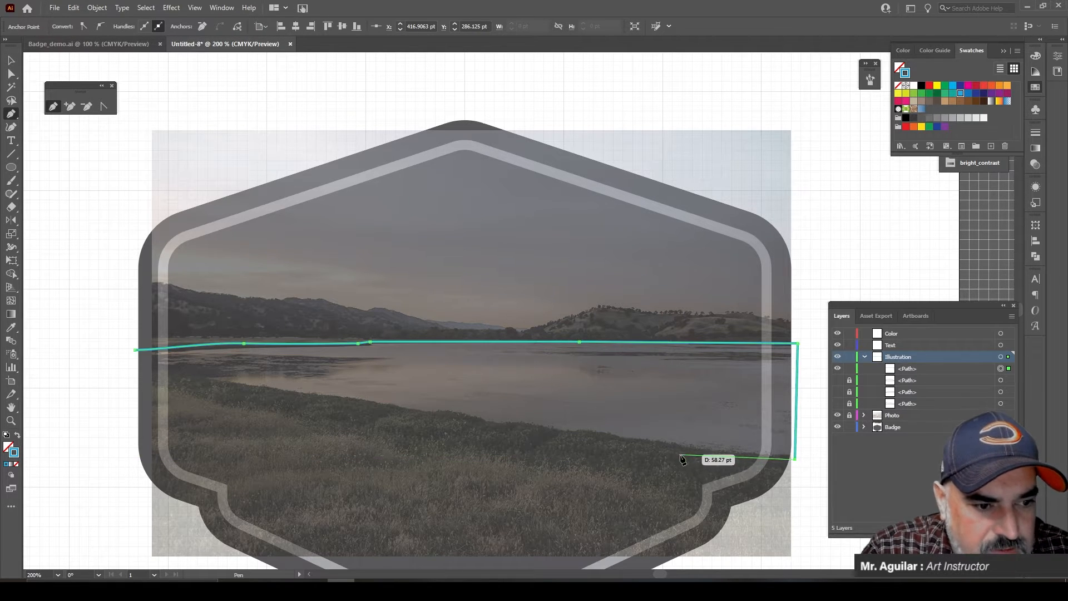
{"action": "left_click_drag", "start_coordinate": [753, 464], "coordinate": [737, 464]}
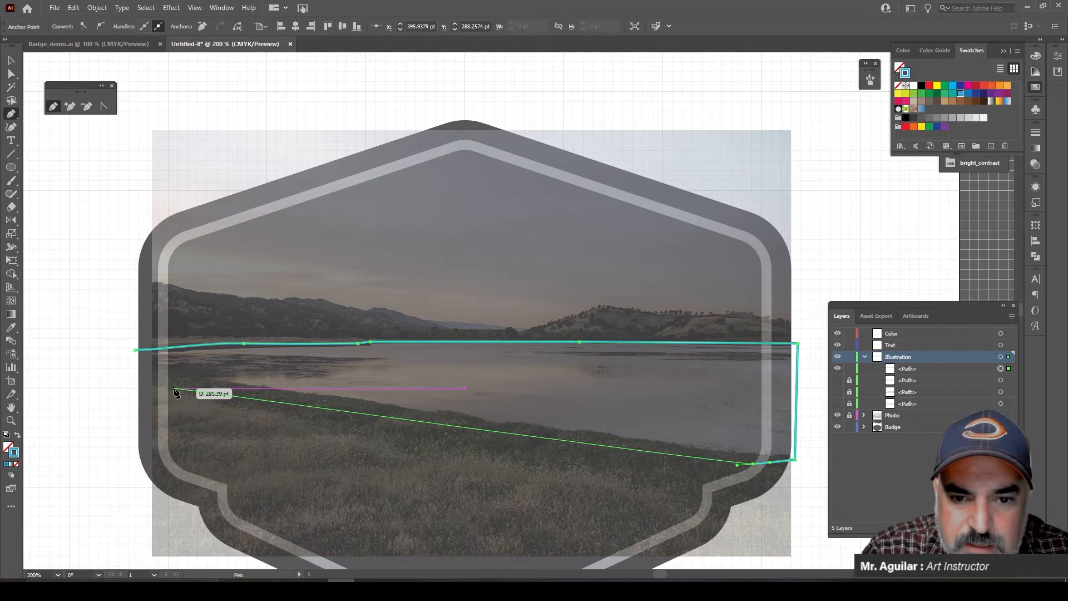
{"action": "left_click_drag", "start_coordinate": [132, 379], "coordinate": [121, 369]}
{"action": "left_click", "coordinate": [134, 350]}
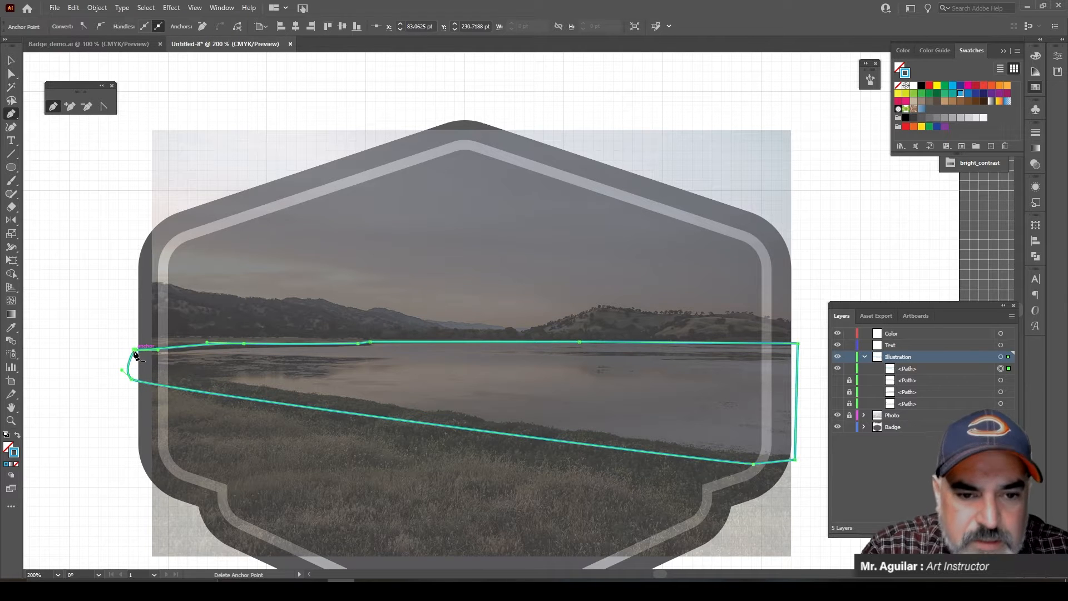
{"action": "left_click", "coordinate": [849, 369]}
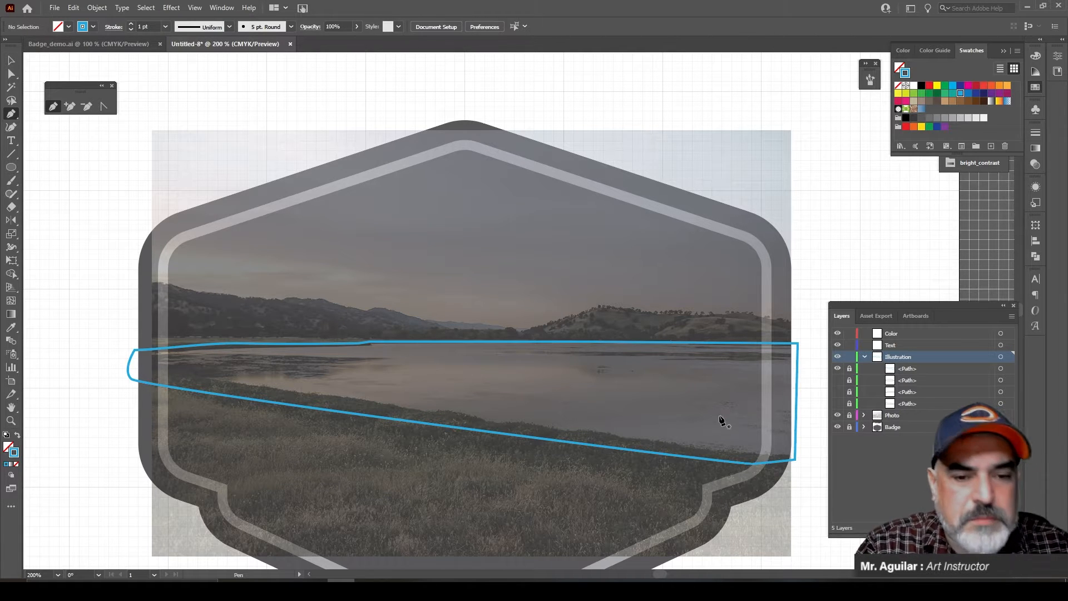
{"action": "left_click", "coordinate": [837, 368]}
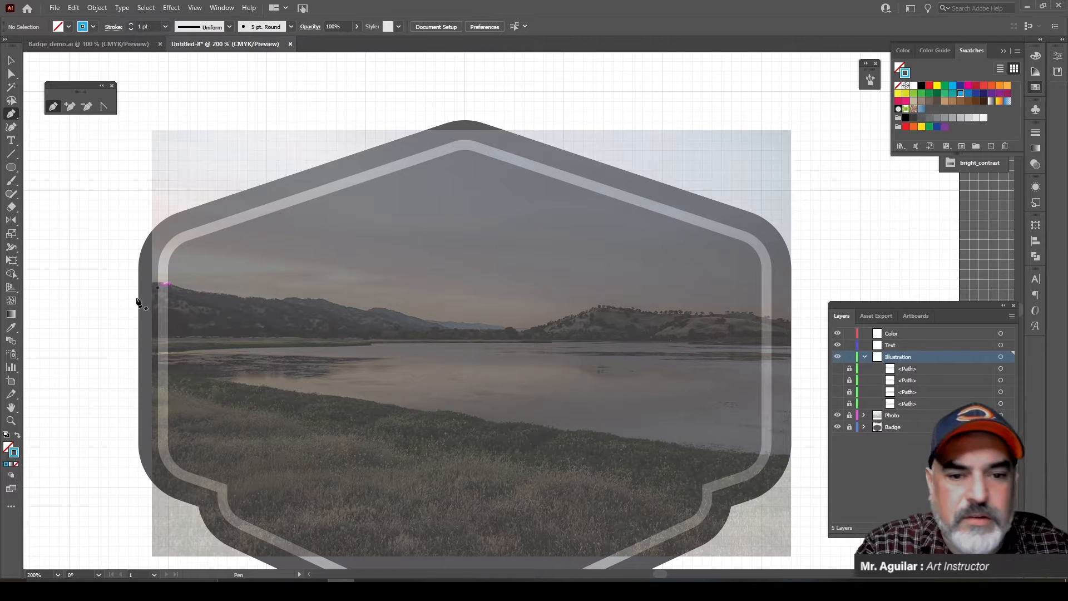
Step: Trace the thin grassy strip along the far shoreline with a green stroke, from past the badge's left edge to below the right hill, and close it
{"action": "left_click", "coordinate": [922, 94]}
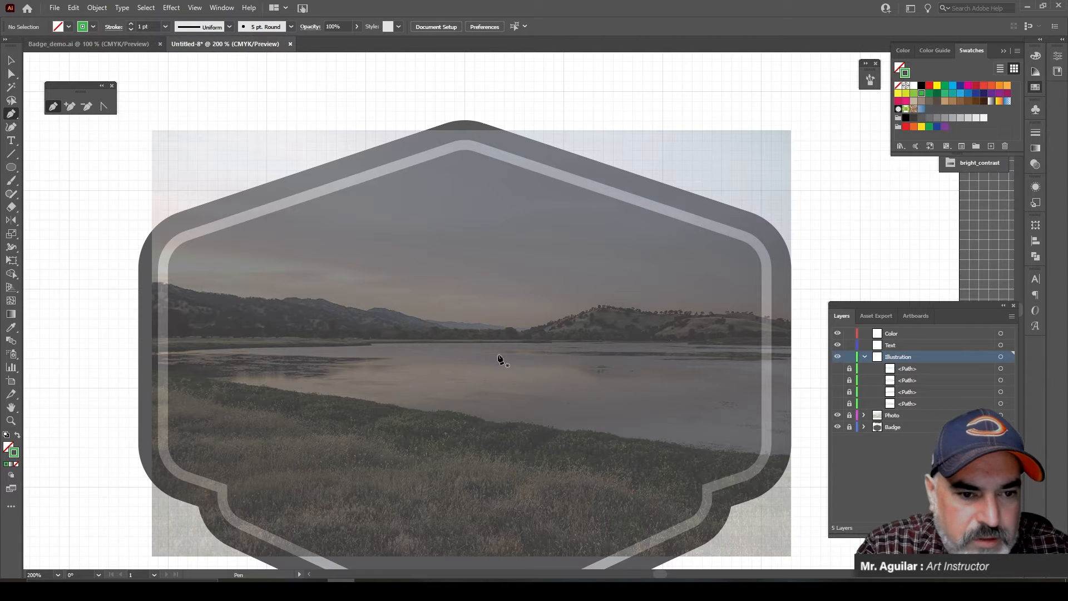
{"action": "left_click", "coordinate": [130, 334]}
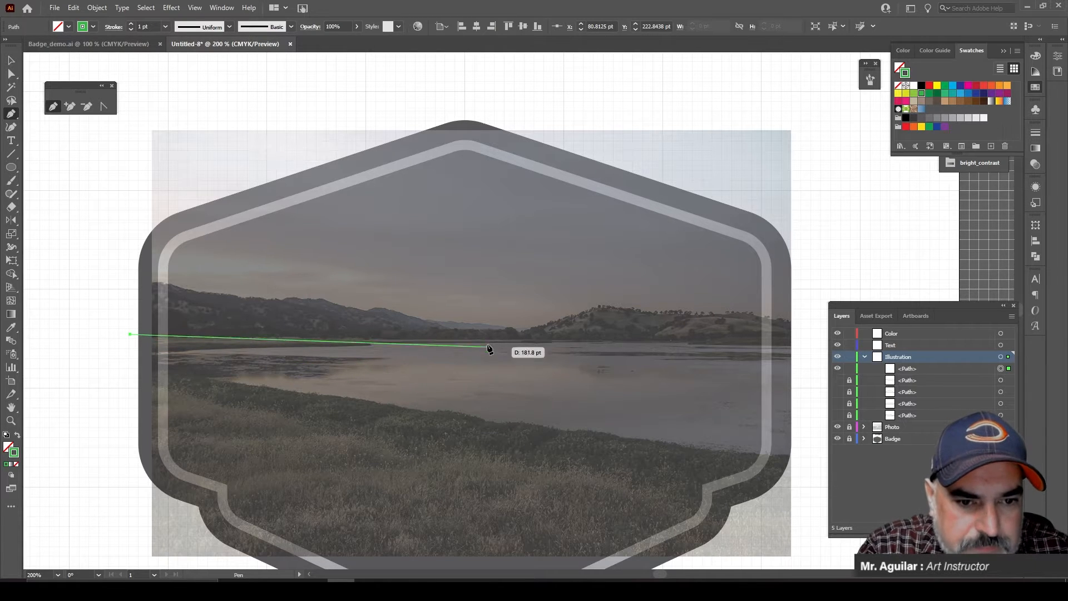
{"action": "left_click", "coordinate": [429, 338]}
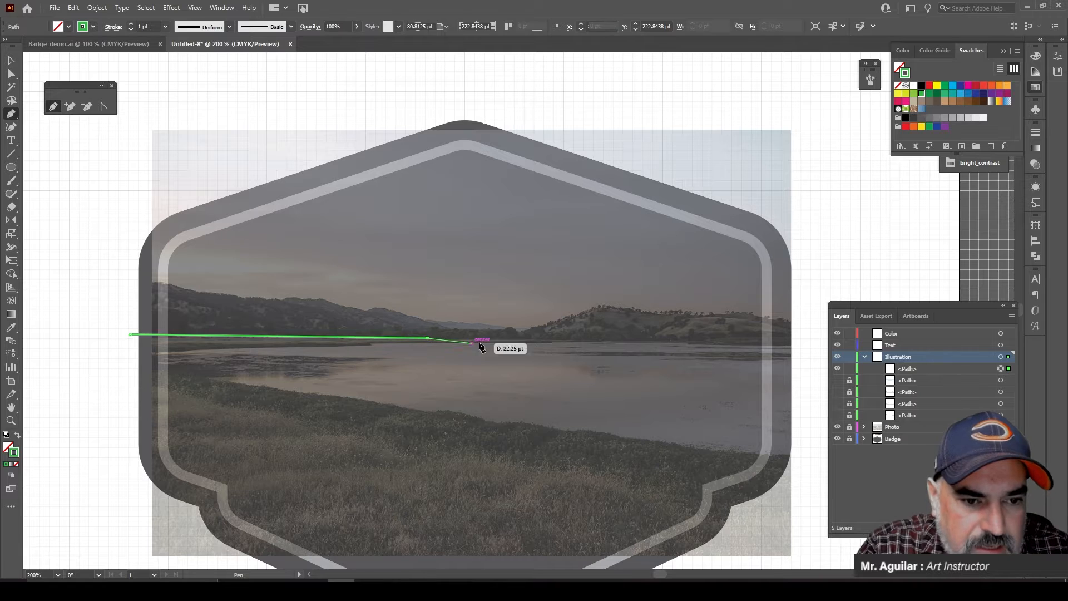
{"action": "left_click", "coordinate": [530, 338]}
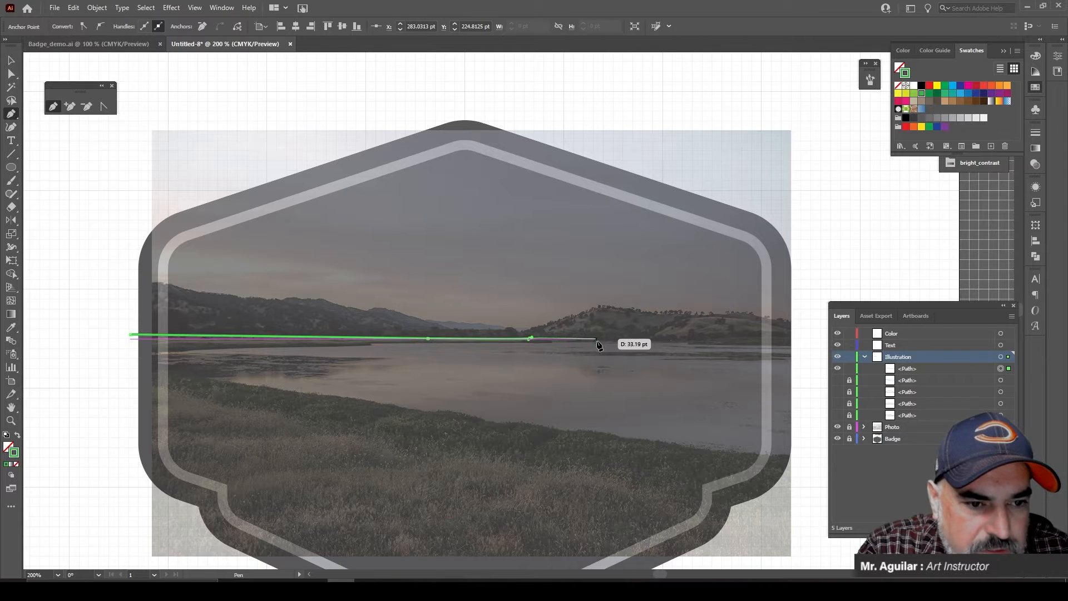
{"action": "left_click", "coordinate": [606, 338]}
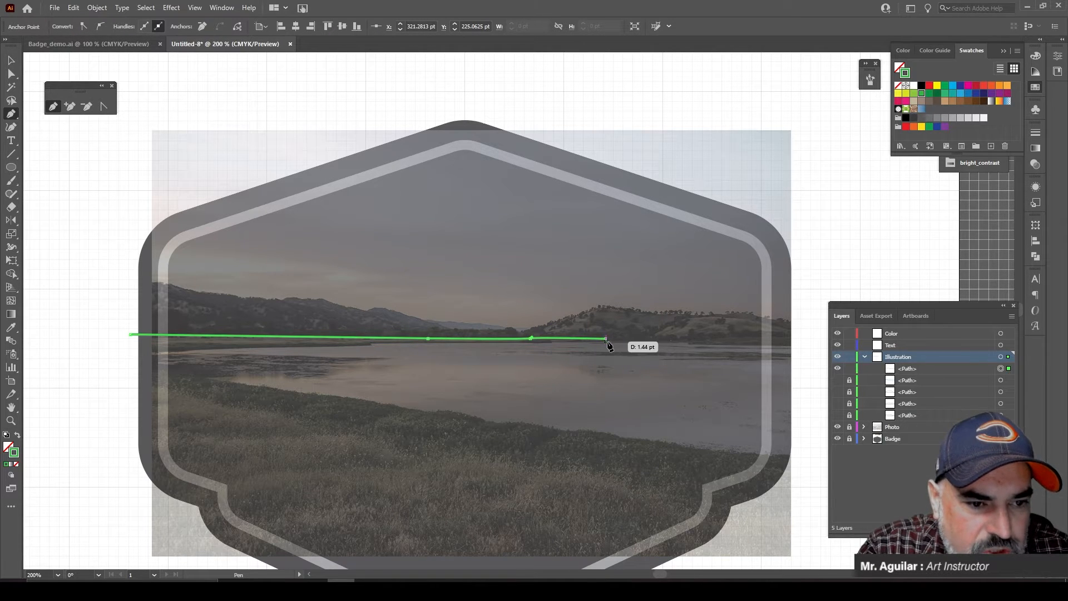
{"action": "left_click_drag", "start_coordinate": [608, 345], "coordinate": [155, 354]}
{"action": "left_click", "coordinate": [130, 350]}
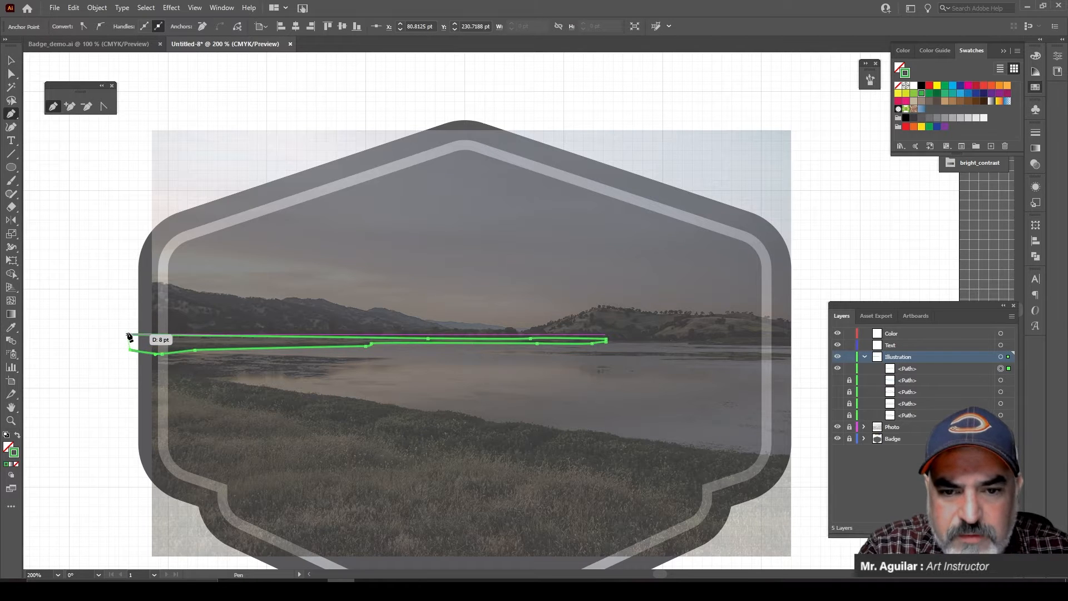
{"action": "left_click", "coordinate": [129, 334]}
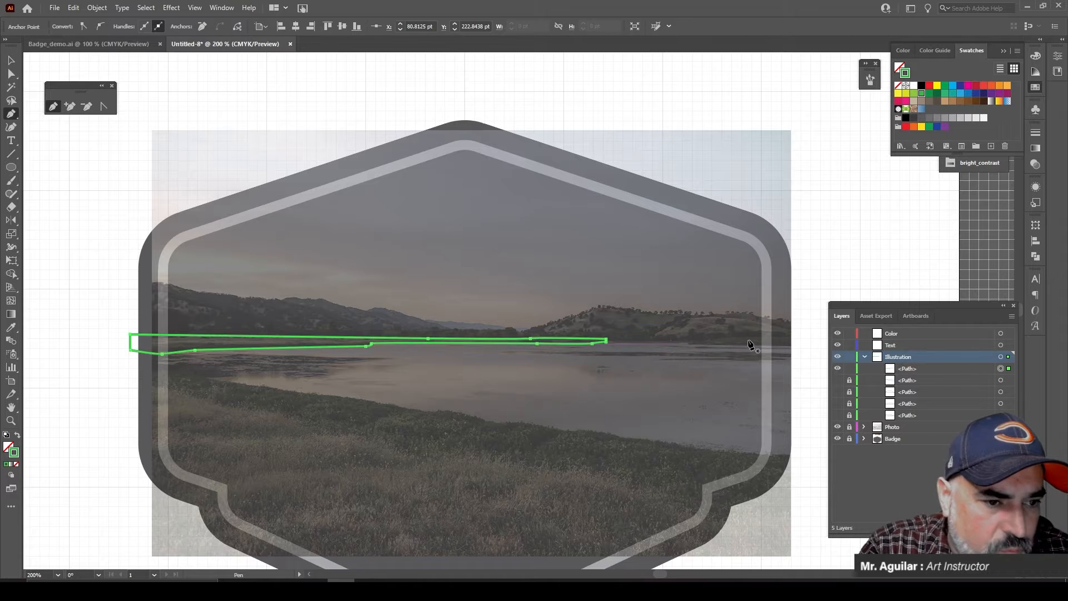
Step: Trace the upper edge of the far shoreline's right-hand land strip, from past the badge's right edge inward to its tip
{"action": "left_click", "coordinate": [797, 335]}
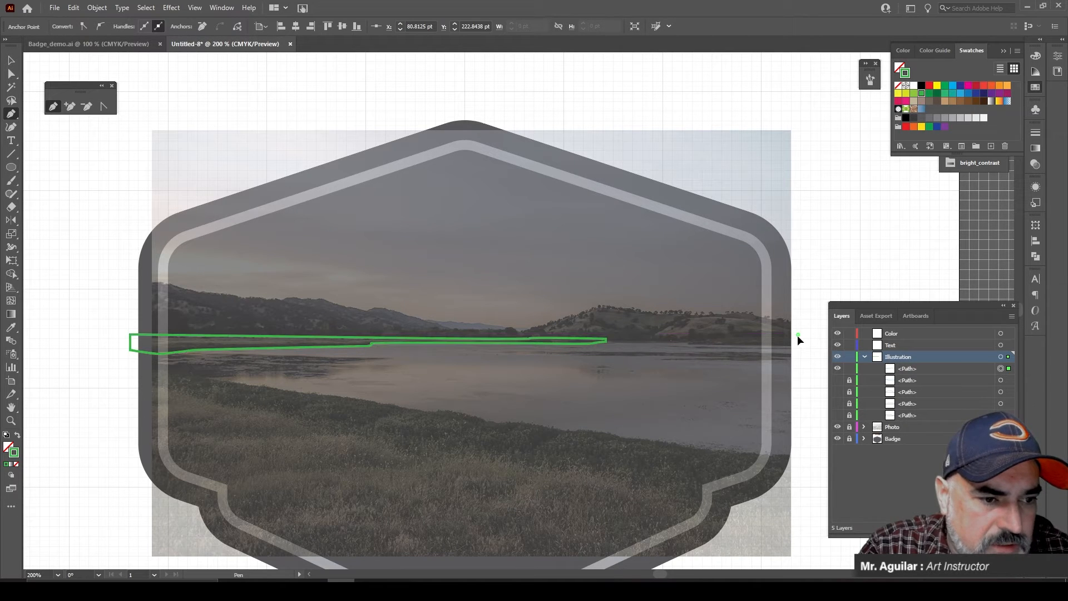
{"action": "left_click_drag", "start_coordinate": [787, 338], "coordinate": [742, 349]}
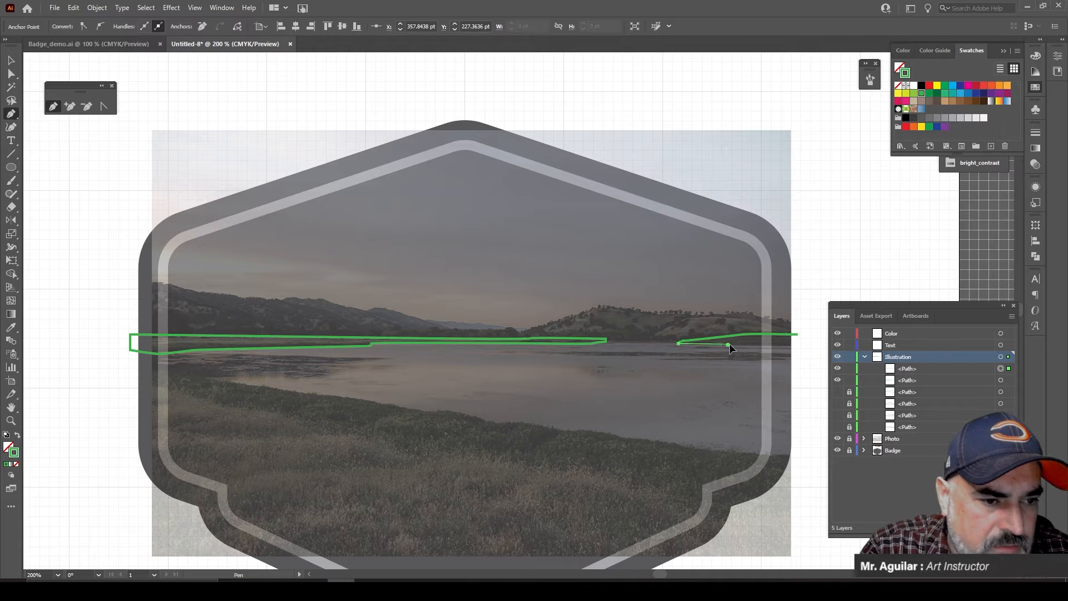
{"action": "key", "text": "ctrl+z"}
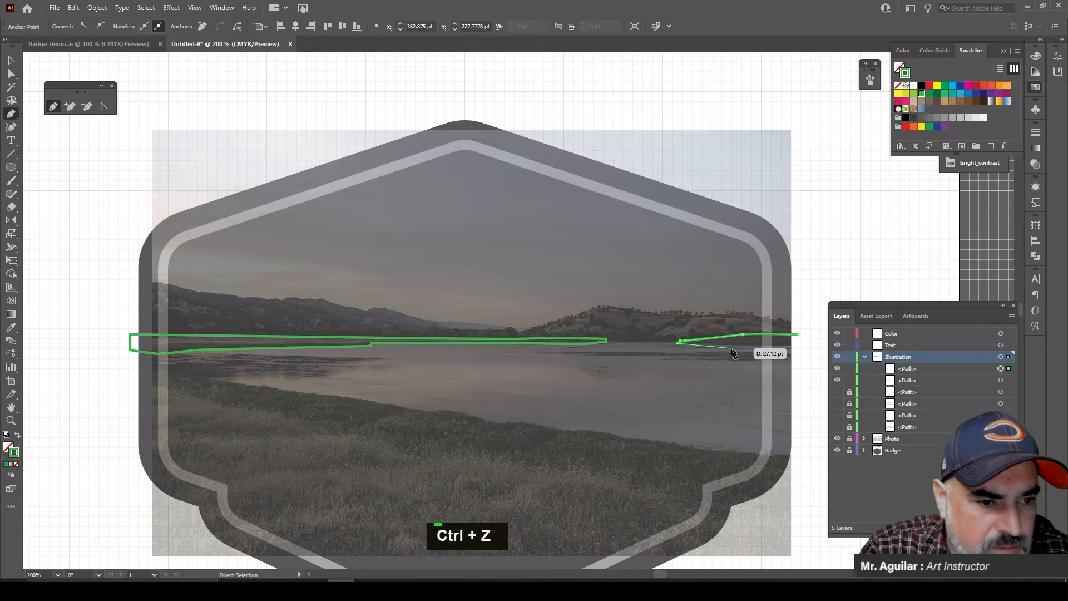
{"action": "left_click_drag", "start_coordinate": [734, 350], "coordinate": [736, 349]}
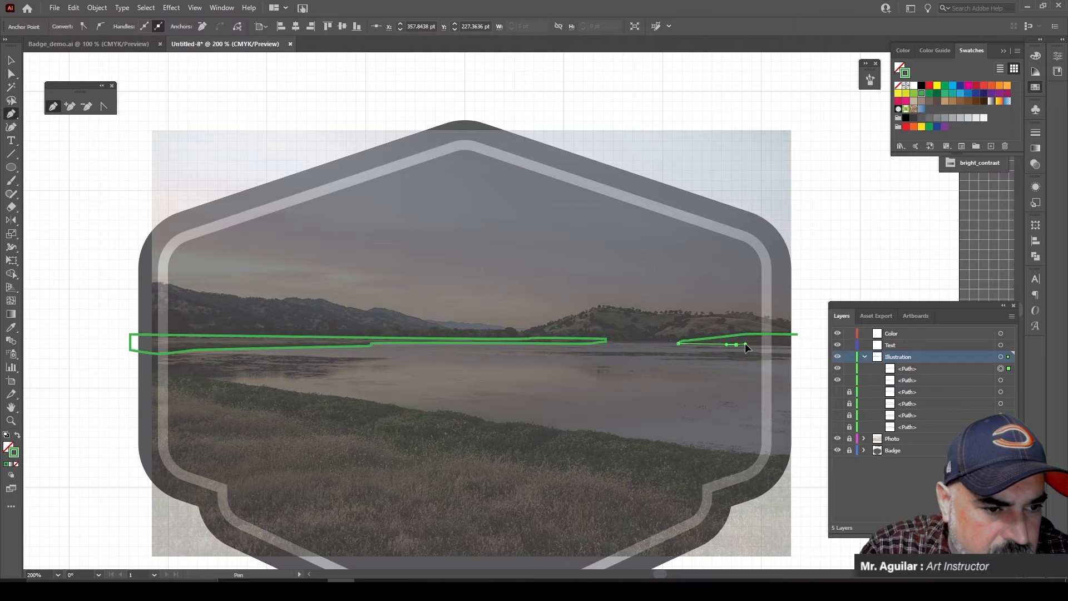
{"action": "left_click_drag", "start_coordinate": [745, 344], "coordinate": [746, 343]}
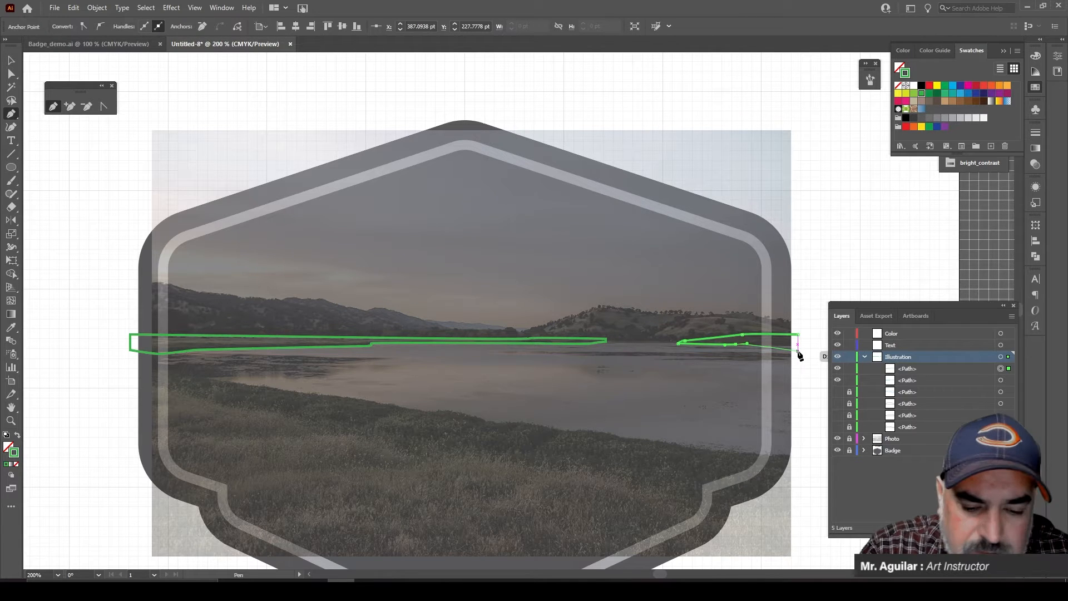
{"action": "key", "text": "ctrl+z"}
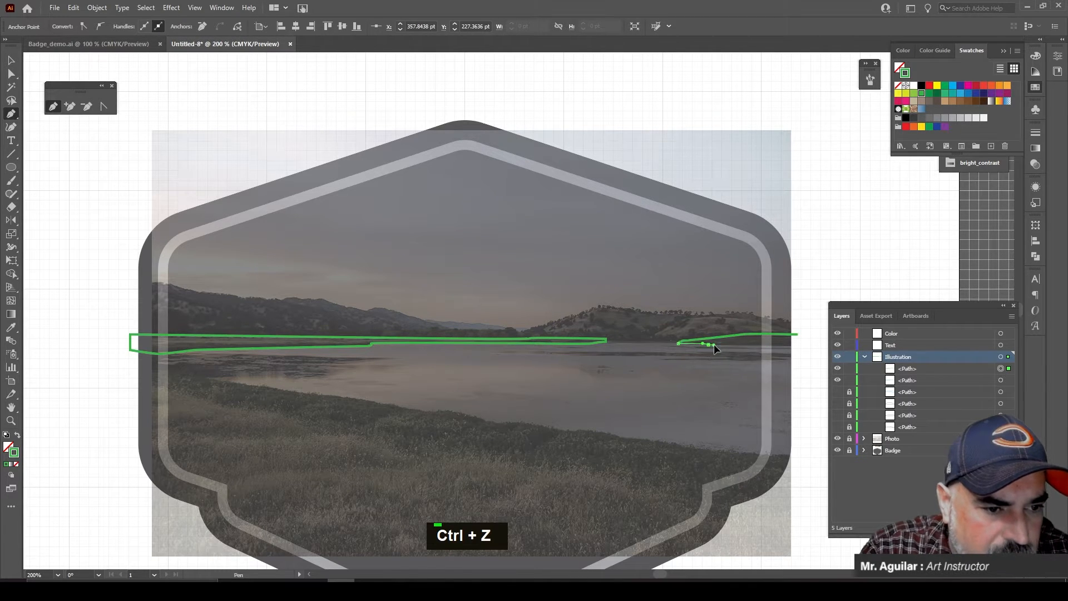
{"action": "key", "text": "ctrl+z"}
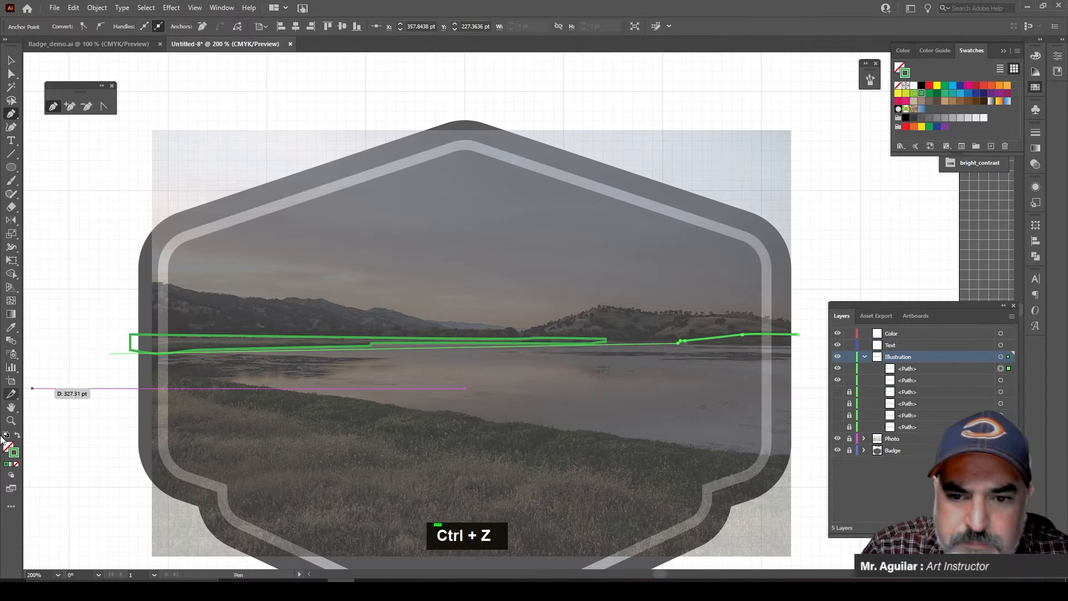
Step: Trace the right-hand strip's lower edge along the waterline past the badge edge and close the shape
{"action": "left_click", "coordinate": [10, 421]}
{"action": "left_click", "coordinate": [719, 363]}
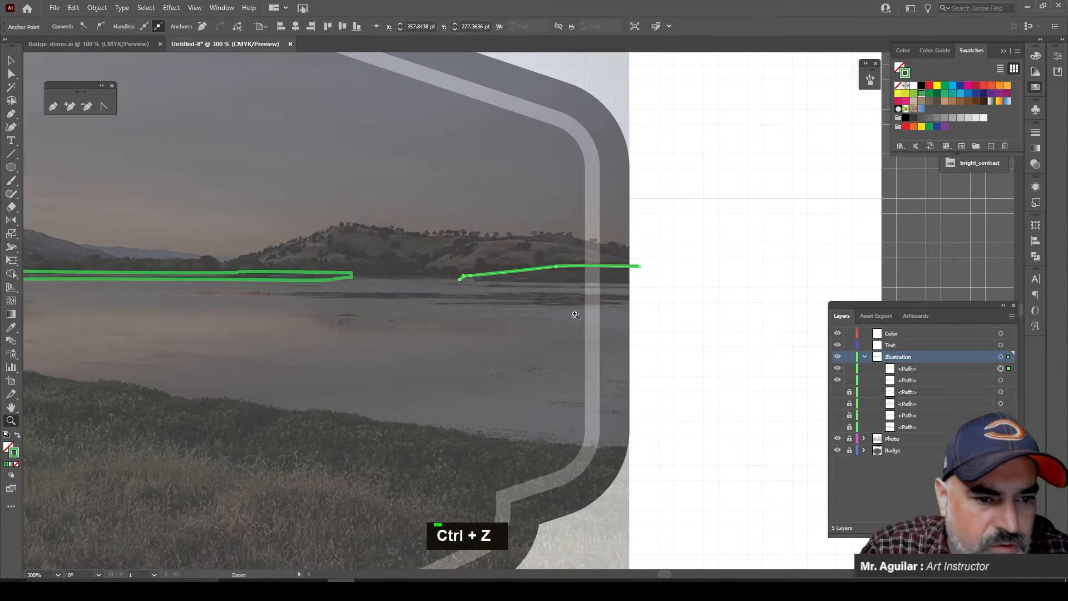
{"action": "left_click", "coordinate": [53, 106]}
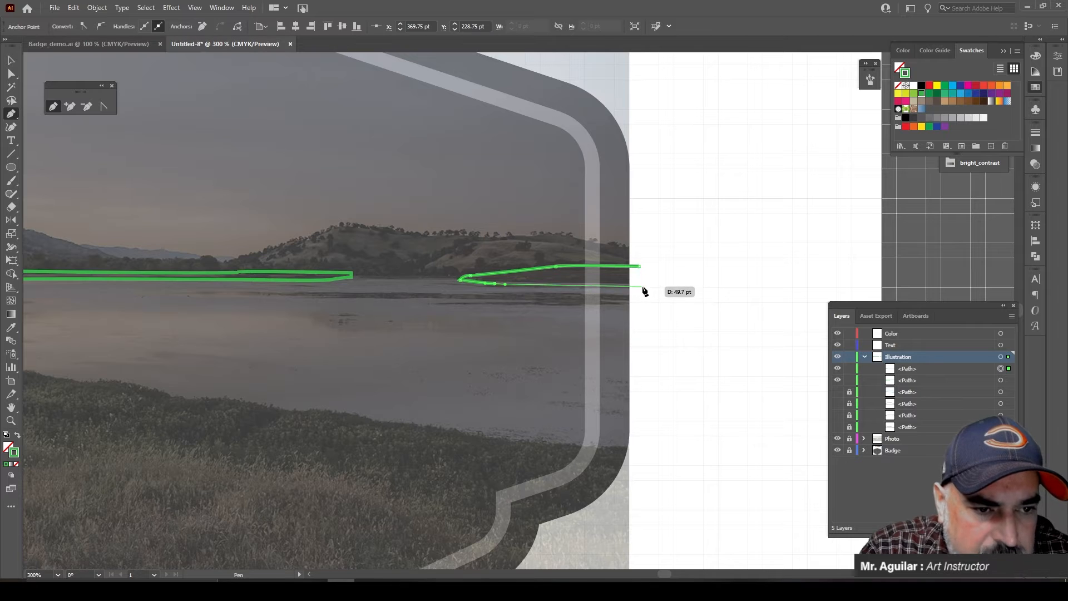
{"action": "left_click", "coordinate": [643, 286]}
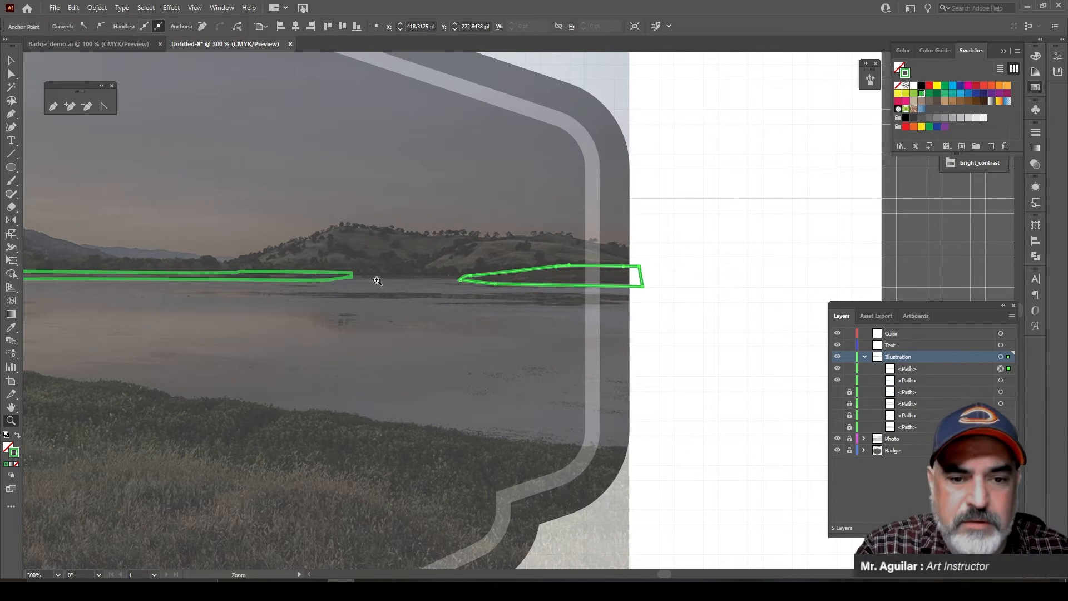
Step: Trace the near grass bank's waterline with the Pen tool, from past the badge's left edge to just beyond the middle of the badge
{"action": "left_click", "coordinate": [353, 294], "text": "alt"}
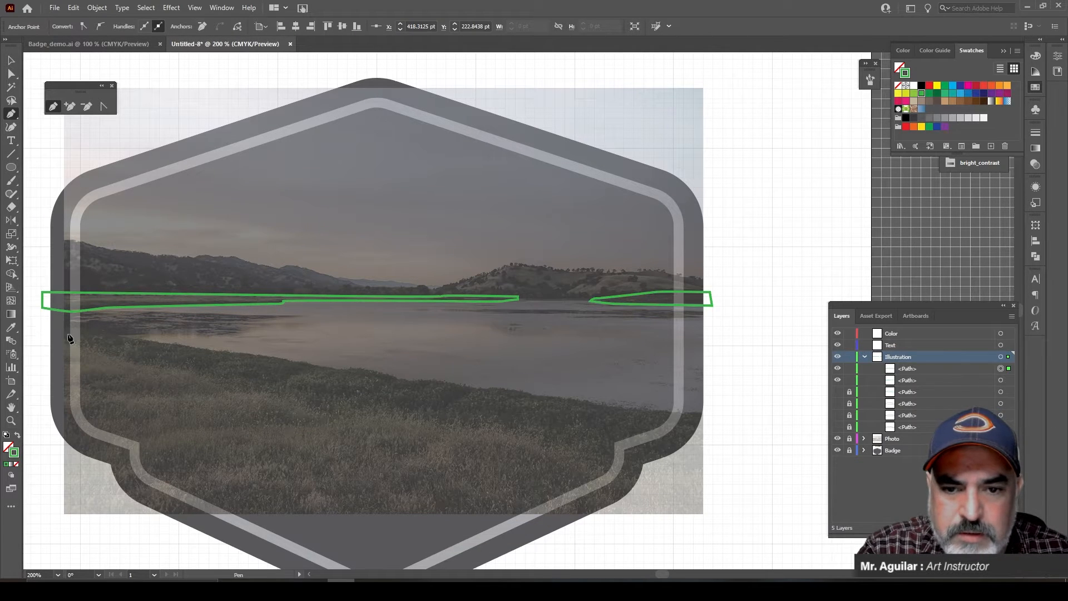
{"action": "left_click_drag", "start_coordinate": [42, 328], "coordinate": [60, 330]}
{"action": "left_click", "coordinate": [94, 333]}
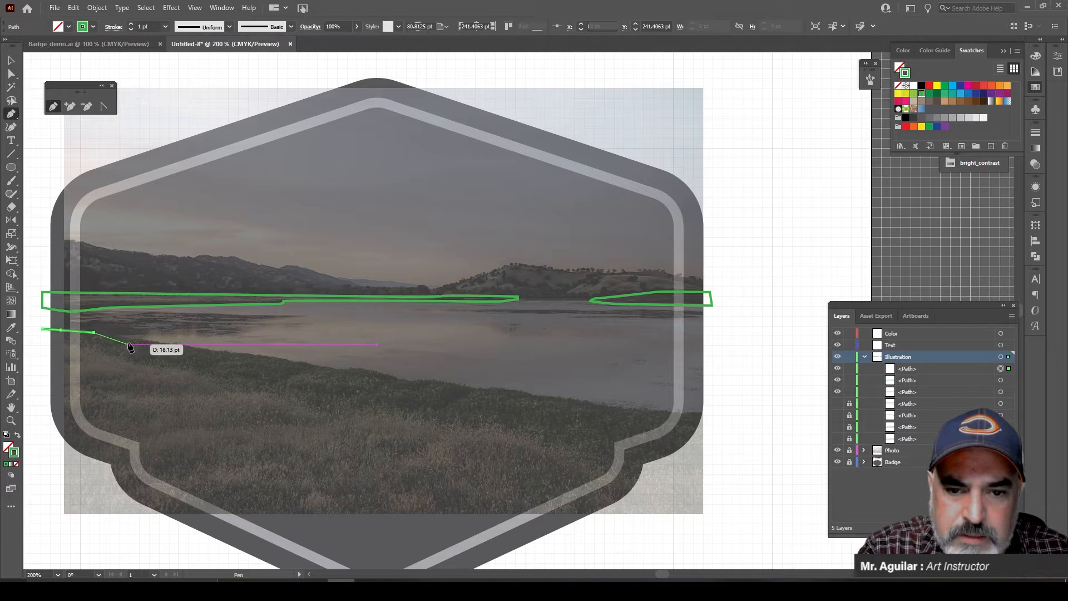
{"action": "key", "text": "ctrl+z"}
{"action": "key", "text": "ctrl+z"}
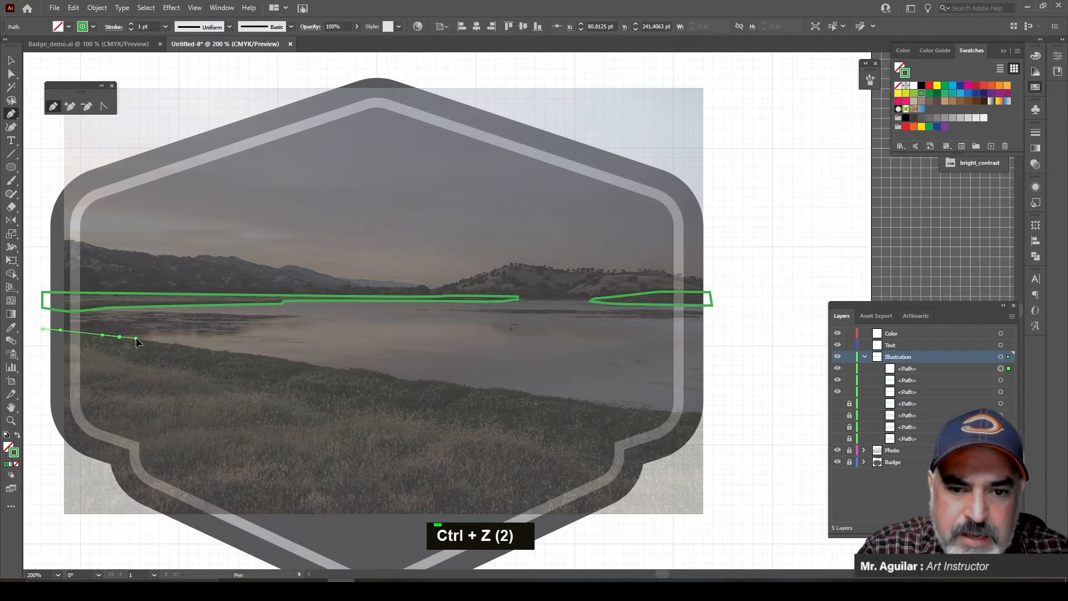
{"action": "left_click", "coordinate": [136, 337]}
{"action": "left_click", "coordinate": [219, 351]}
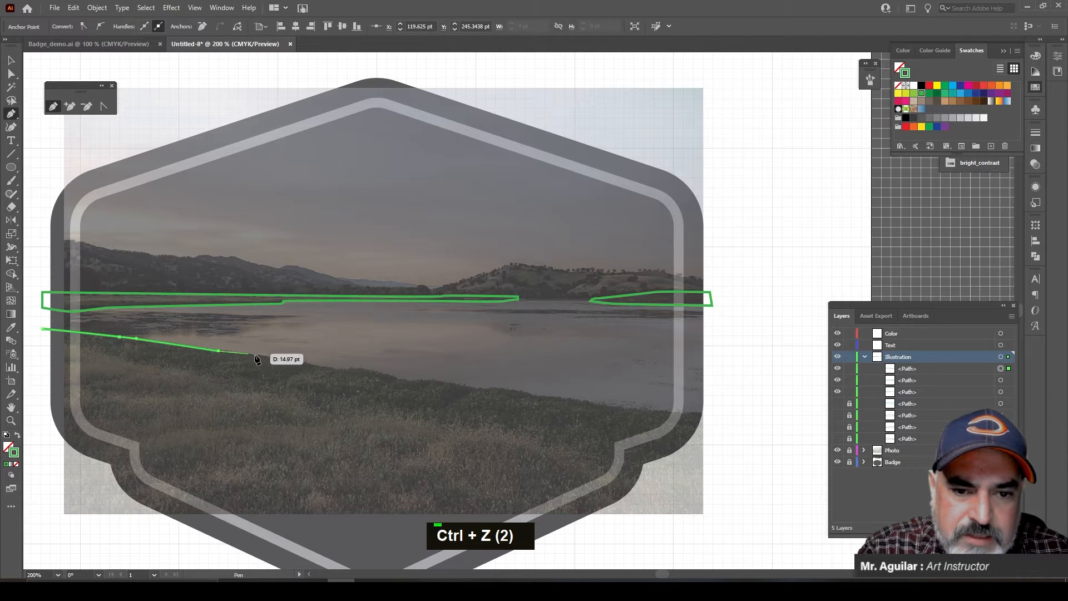
{"action": "left_click", "coordinate": [262, 355]}
{"action": "left_click", "coordinate": [269, 355]}
{"action": "left_click", "coordinate": [277, 357]}
{"action": "left_click_drag", "start_coordinate": [338, 368], "coordinate": [450, 383]}
{"action": "left_click", "coordinate": [372, 372]}
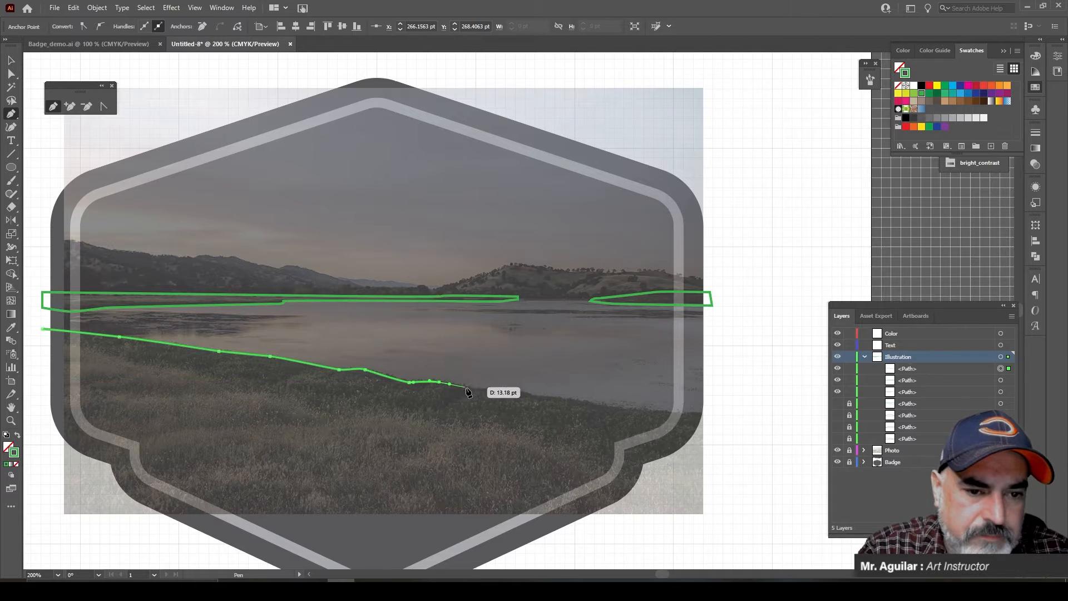
Step: Continue the grass bank's waterline along its gentle bumps down to a point just past the badge's right edge
{"action": "left_click", "coordinate": [478, 389]}
{"action": "left_click", "coordinate": [492, 389]}
{"action": "left_click", "coordinate": [505, 388]}
{"action": "left_click", "coordinate": [518, 389]}
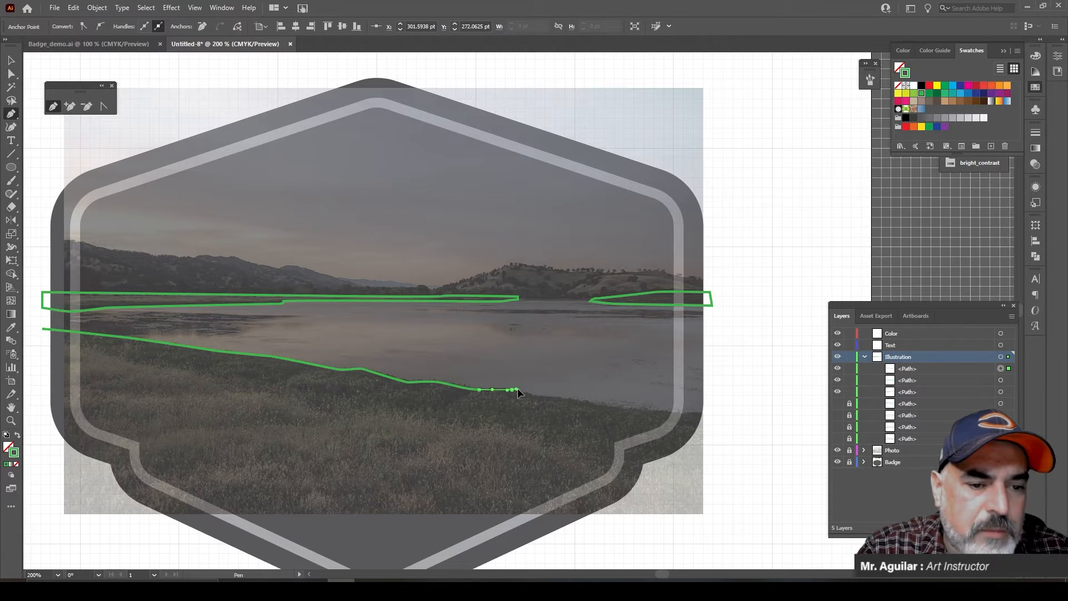
{"action": "left_click", "coordinate": [543, 396]}
{"action": "left_click", "coordinate": [557, 399]}
{"action": "left_click", "coordinate": [571, 401]}
{"action": "left_click", "coordinate": [590, 403]}
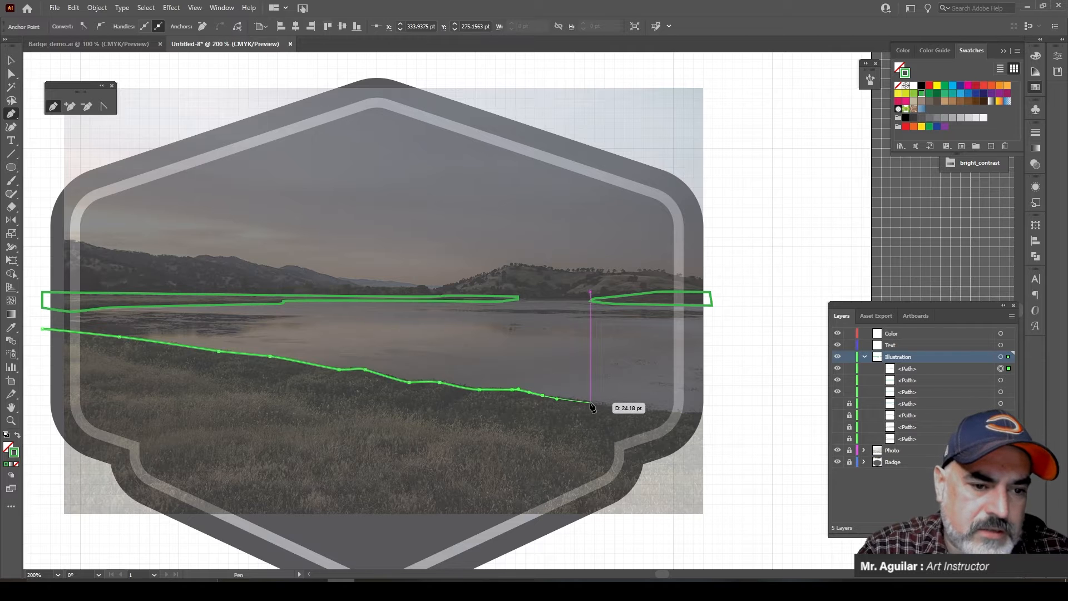
{"action": "left_click", "coordinate": [609, 405]}
{"action": "left_click", "coordinate": [649, 408]}
{"action": "left_click", "coordinate": [661, 409]}
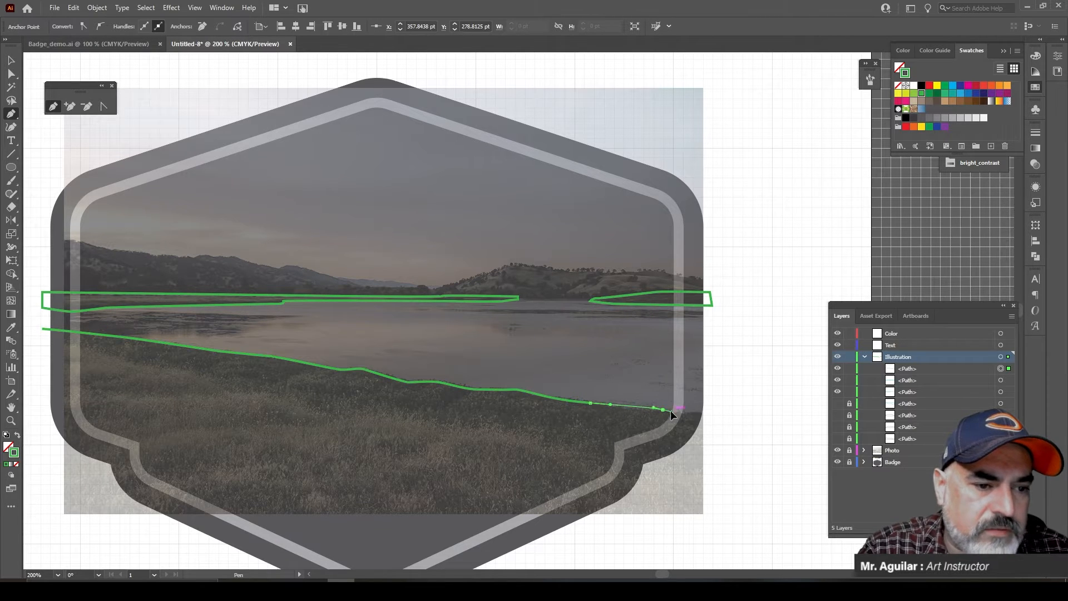
{"action": "left_click", "coordinate": [675, 411]}
{"action": "left_click", "coordinate": [712, 415]}
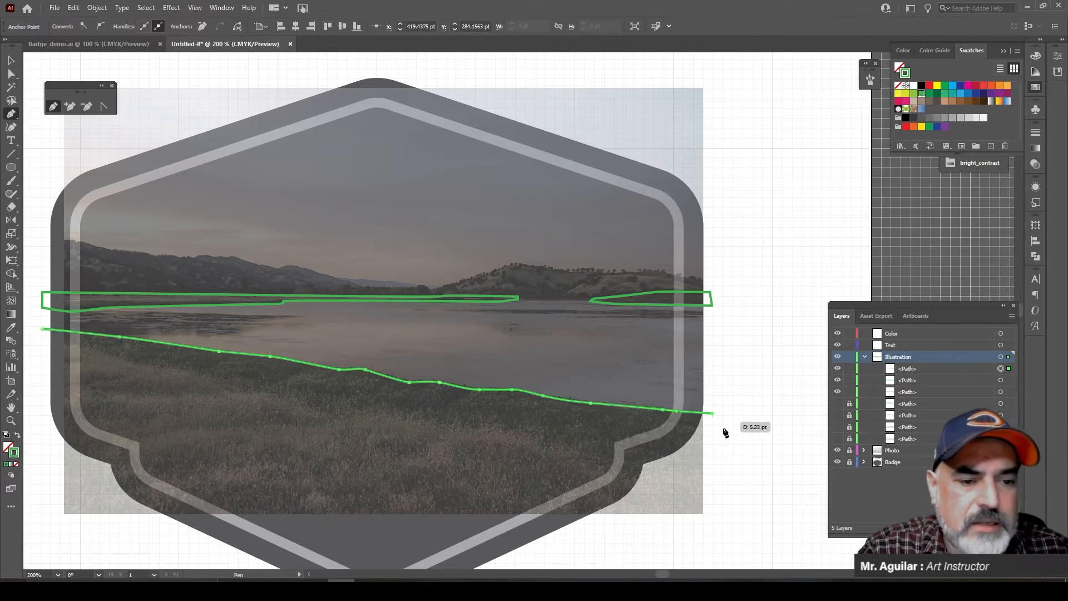
Step: Close the grass bank shape with straight vertical sides and a horizontal base below the badge's pointed tip
{"action": "scroll", "coordinate": [729, 552], "scroll_direction": "down", "scroll_amount": 2}
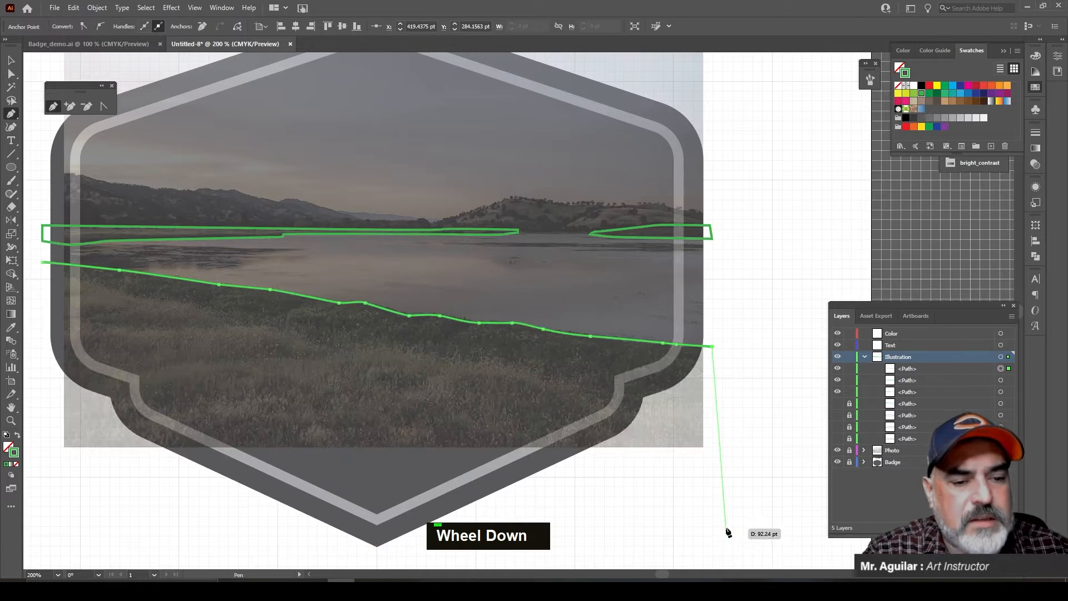
{"action": "scroll", "coordinate": [723, 523], "scroll_direction": "down", "scroll_amount": 3}
{"action": "left_click", "coordinate": [712, 463], "text": "shift"}
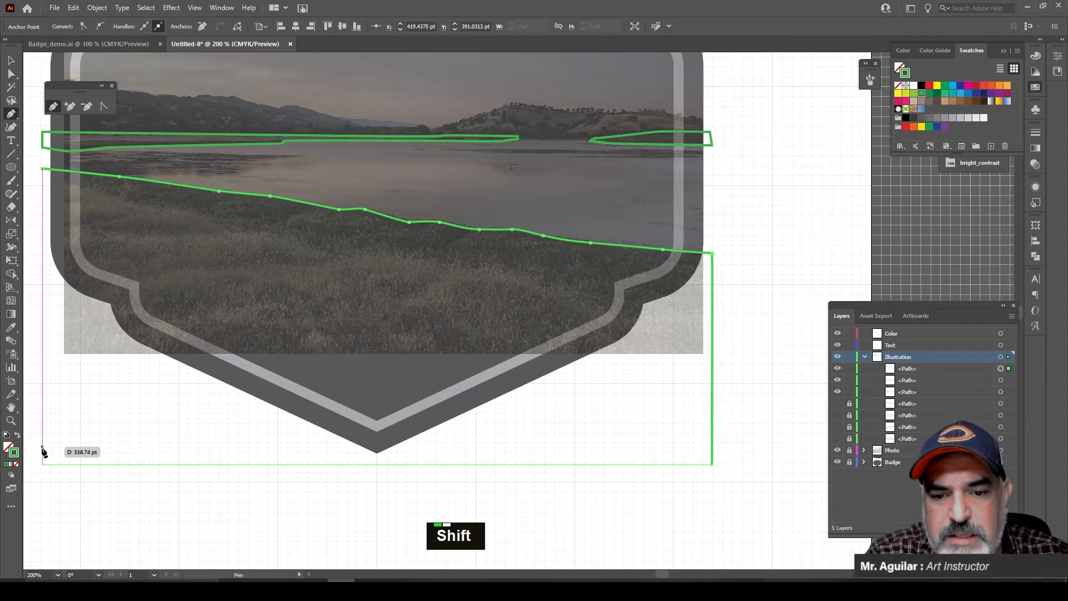
{"action": "left_click", "coordinate": [42, 463], "text": "shift"}
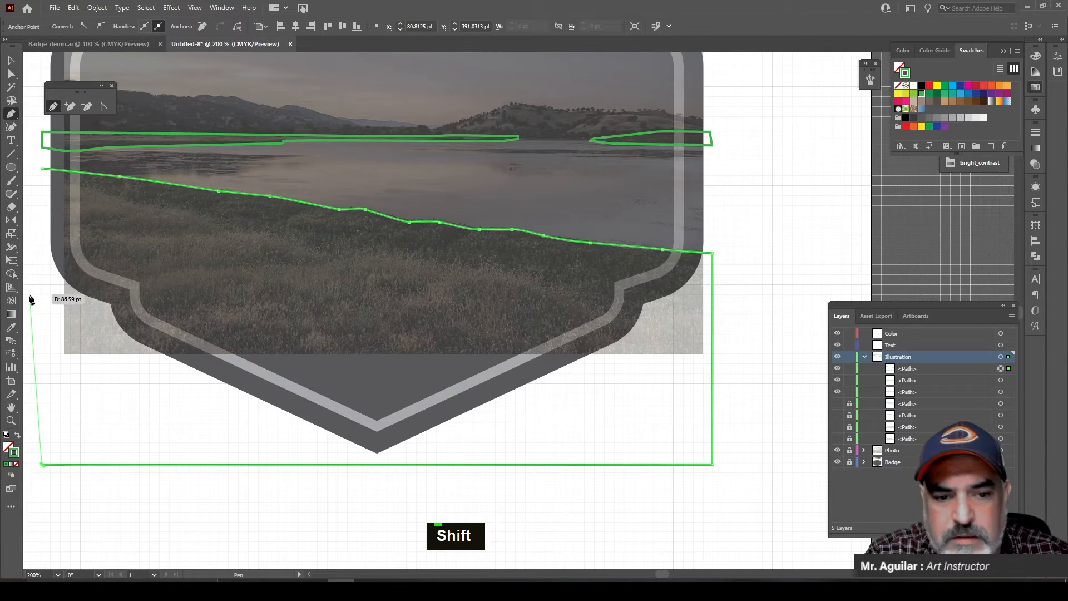
{"action": "key", "text": "ctrl+z"}
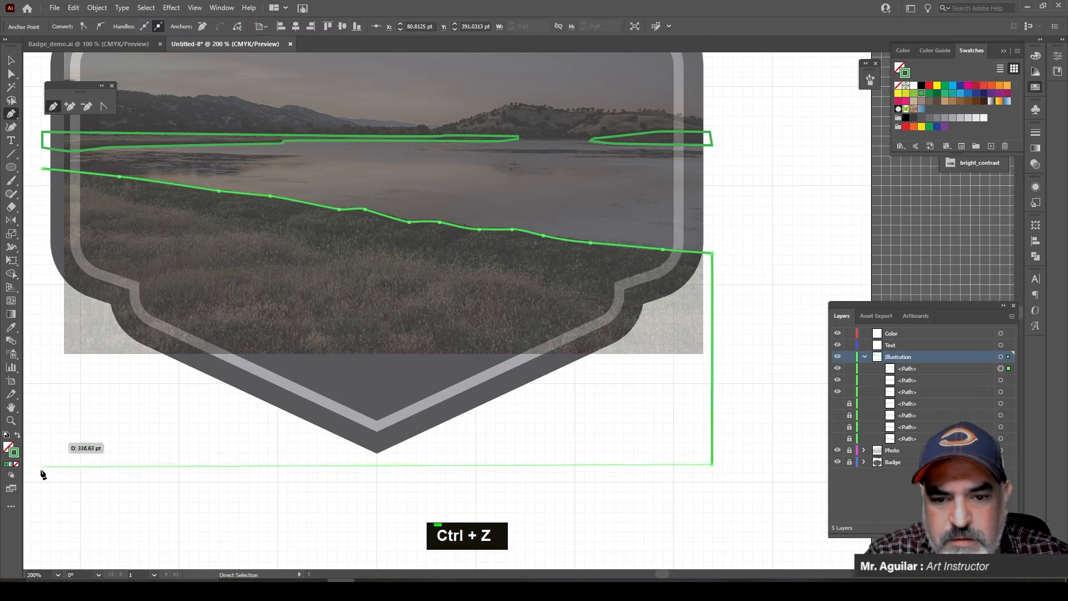
{"action": "left_click", "coordinate": [42, 464], "text": "shift"}
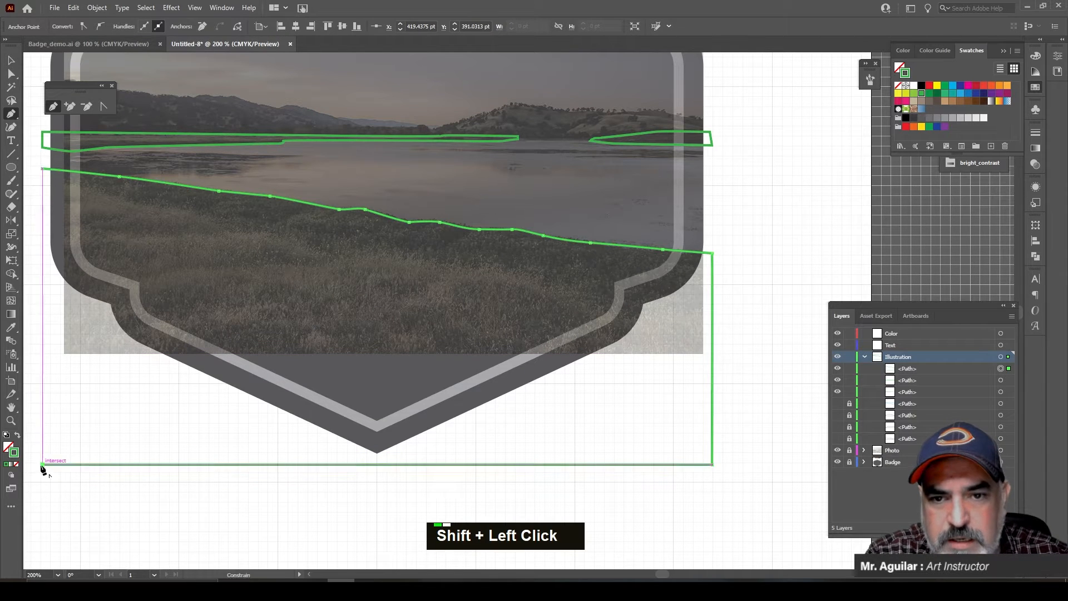
{"action": "left_click", "coordinate": [42, 169], "text": "shift"}
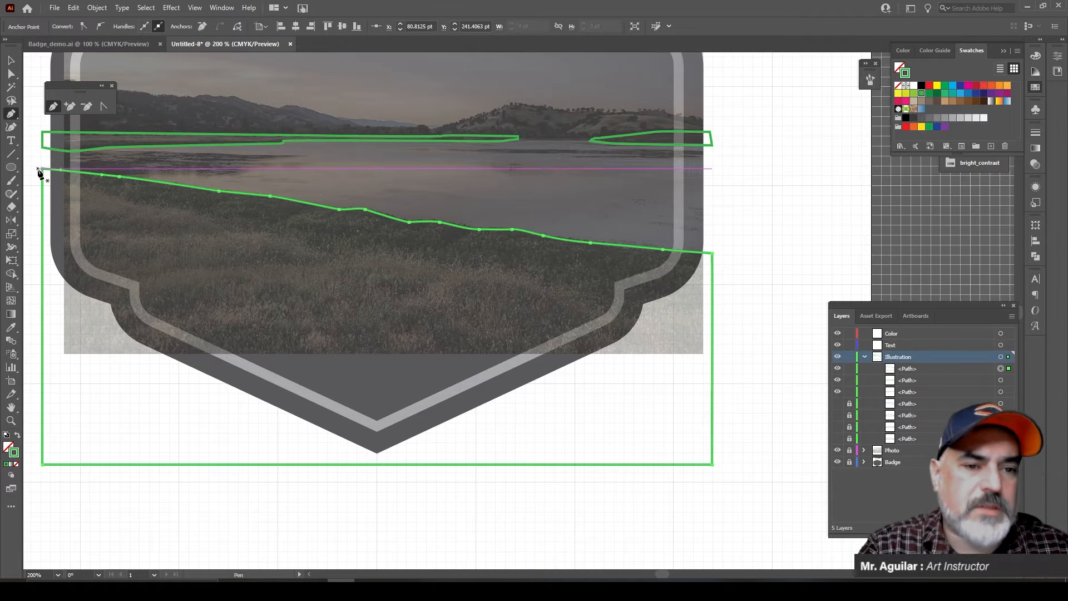
Step: Show the hidden water, middle ridge, right hill and left mountain paths on the Illustration layer again
{"action": "scroll", "coordinate": [371, 392], "scroll_direction": "up", "scroll_amount": 2}
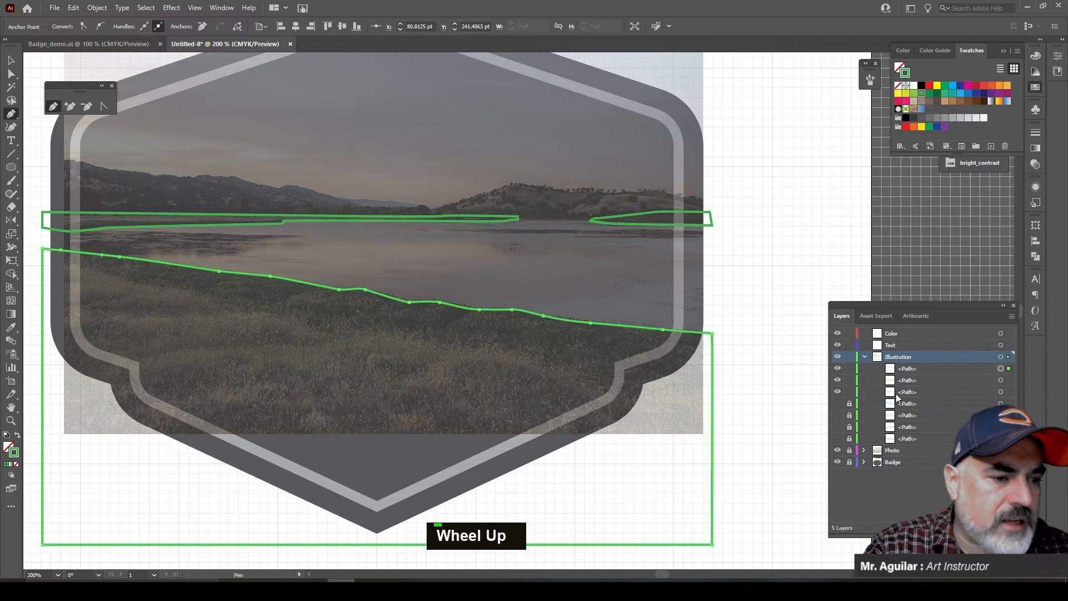
{"action": "left_click", "coordinate": [837, 415]}
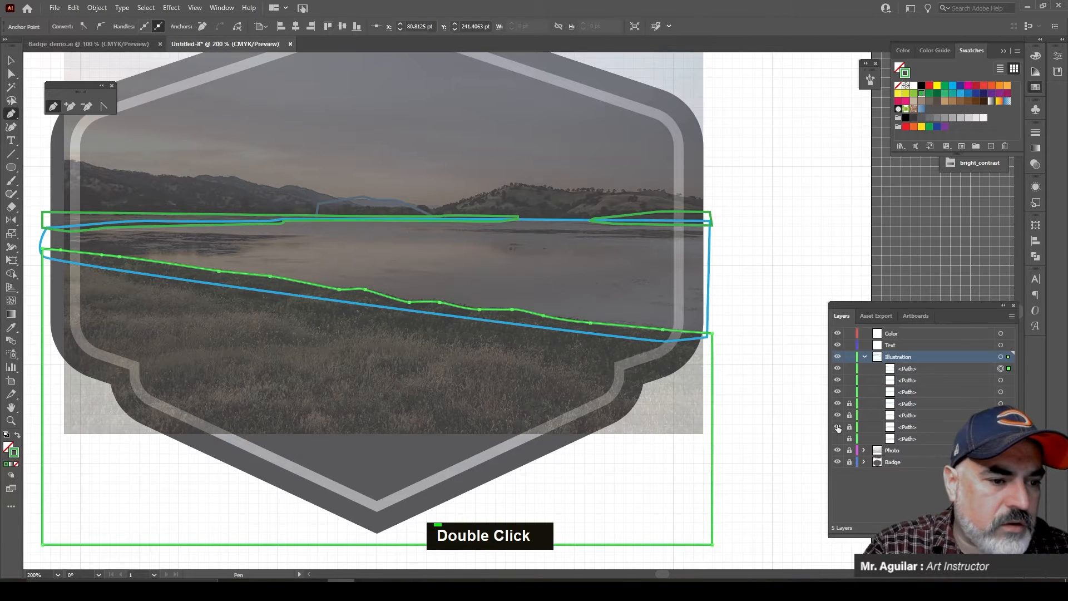
{"action": "left_click", "coordinate": [838, 427]}
{"action": "left_click", "coordinate": [838, 439]}
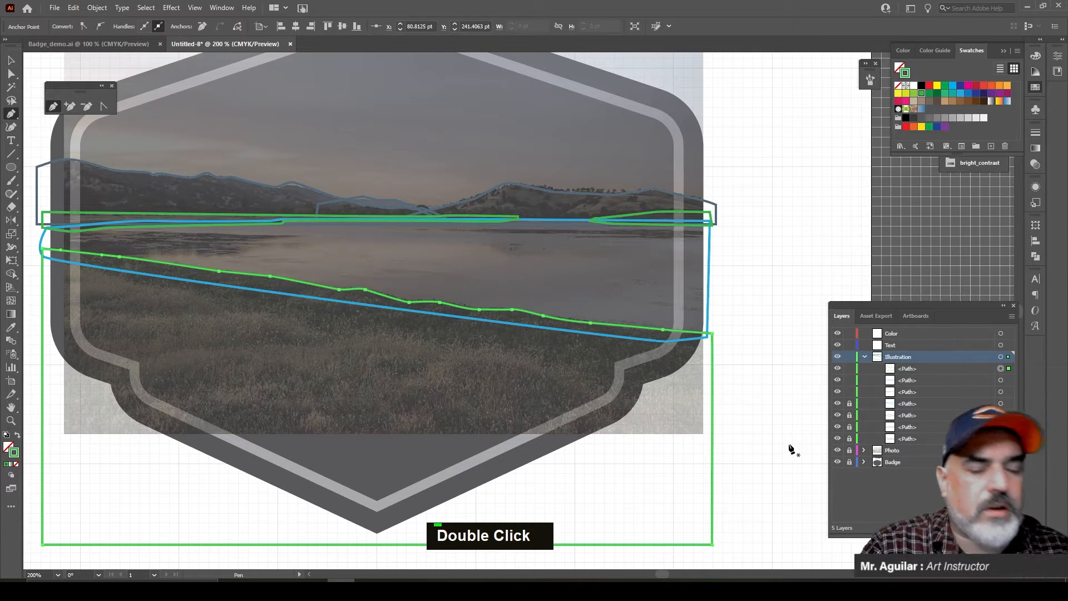
Step: Swap the grass bank shape's green outline into a solid green fill with no stroke
{"action": "left_click", "coordinate": [11, 61]}
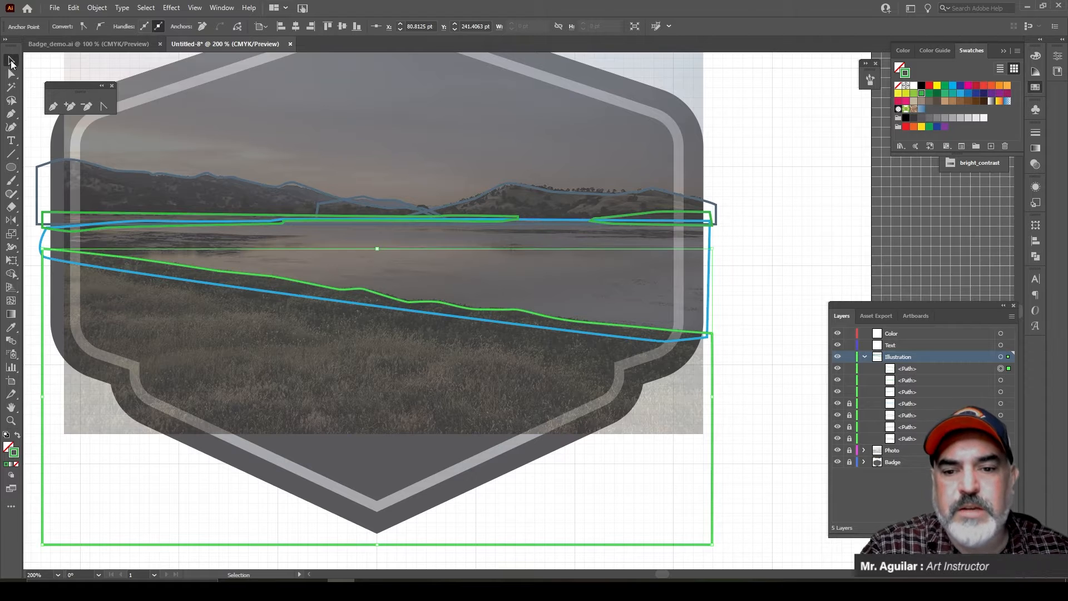
{"action": "left_click", "coordinate": [740, 448]}
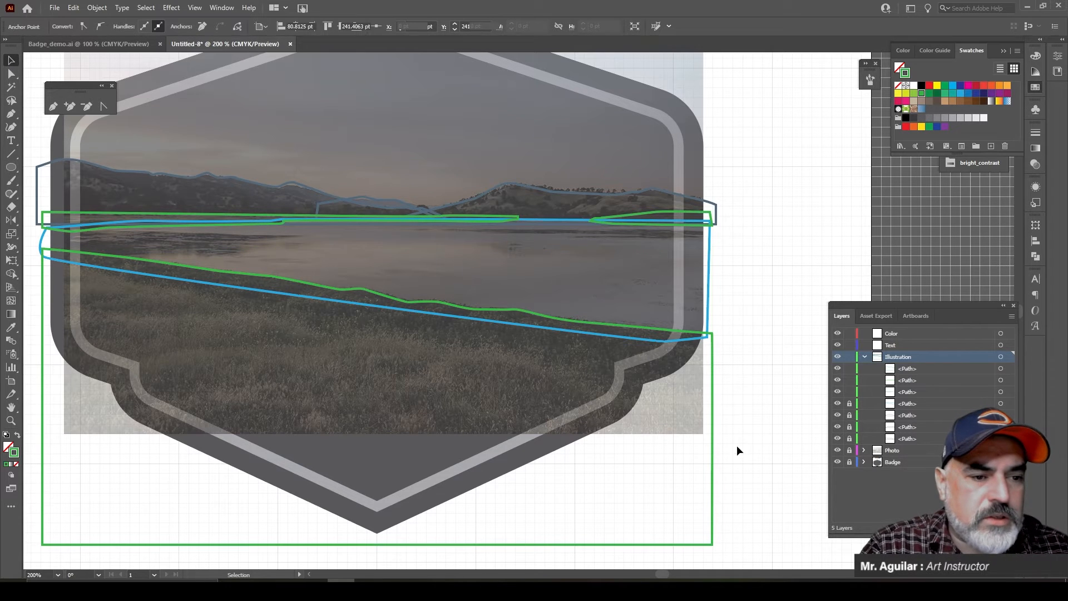
{"action": "left_click", "coordinate": [712, 462]}
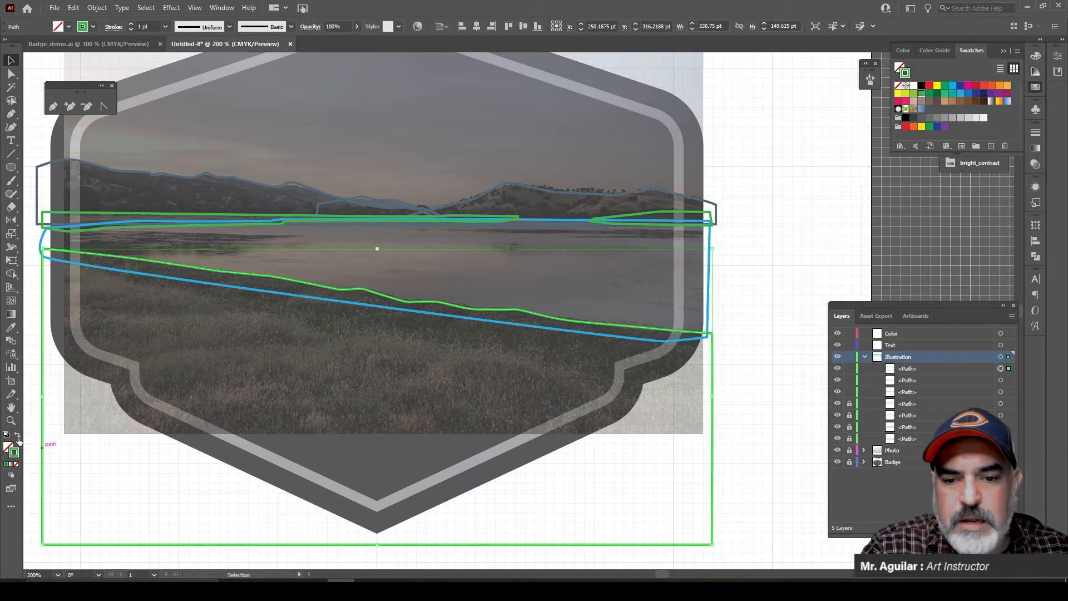
{"action": "left_click", "coordinate": [18, 437]}
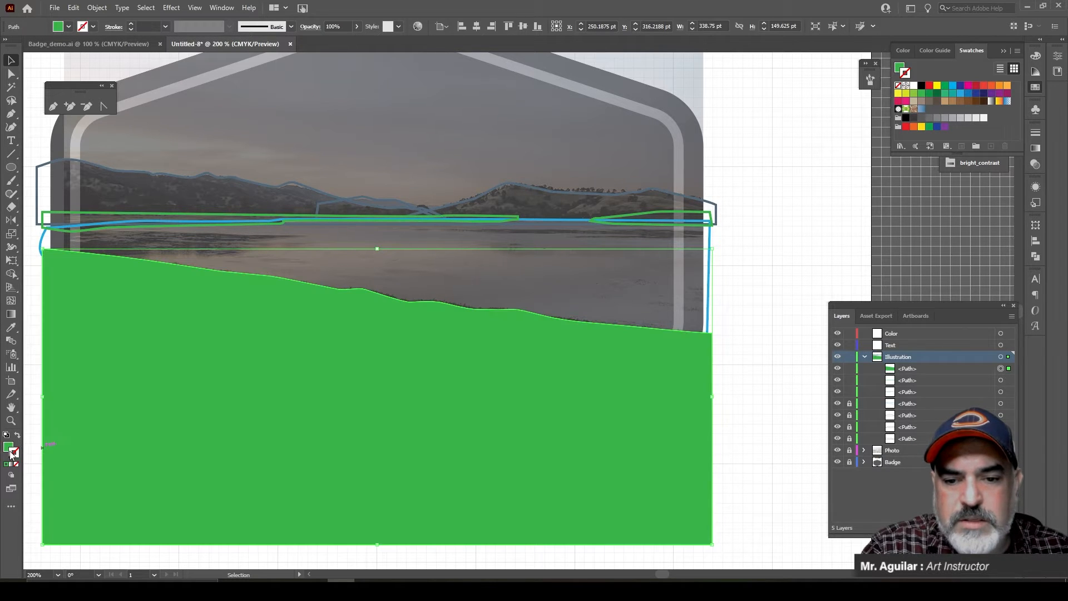
{"action": "left_click", "coordinate": [707, 289]}
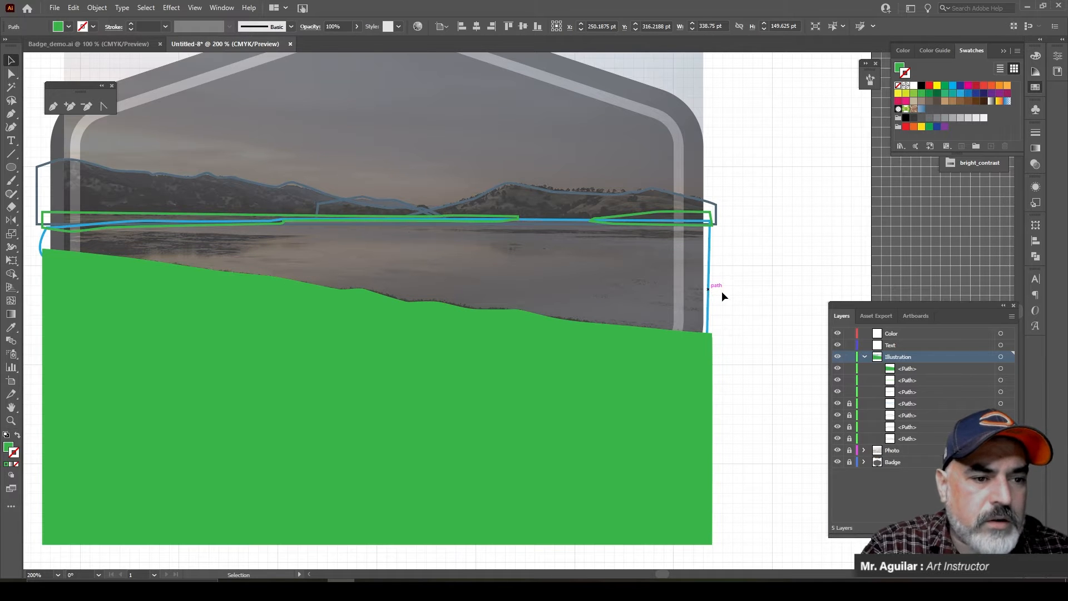
Step: Unlock the locked Illustration paths and give the water shape a solid blue fill with no stroke
{"action": "left_click", "coordinate": [849, 416]}
{"action": "left_click", "coordinate": [850, 427]}
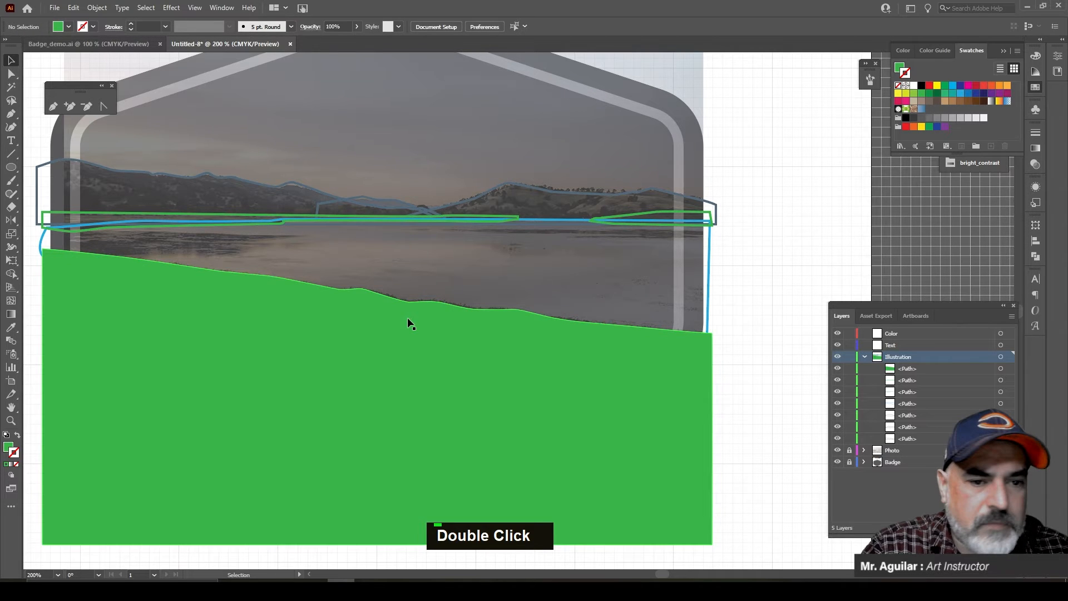
{"action": "left_click_drag", "start_coordinate": [729, 288], "coordinate": [667, 259]}
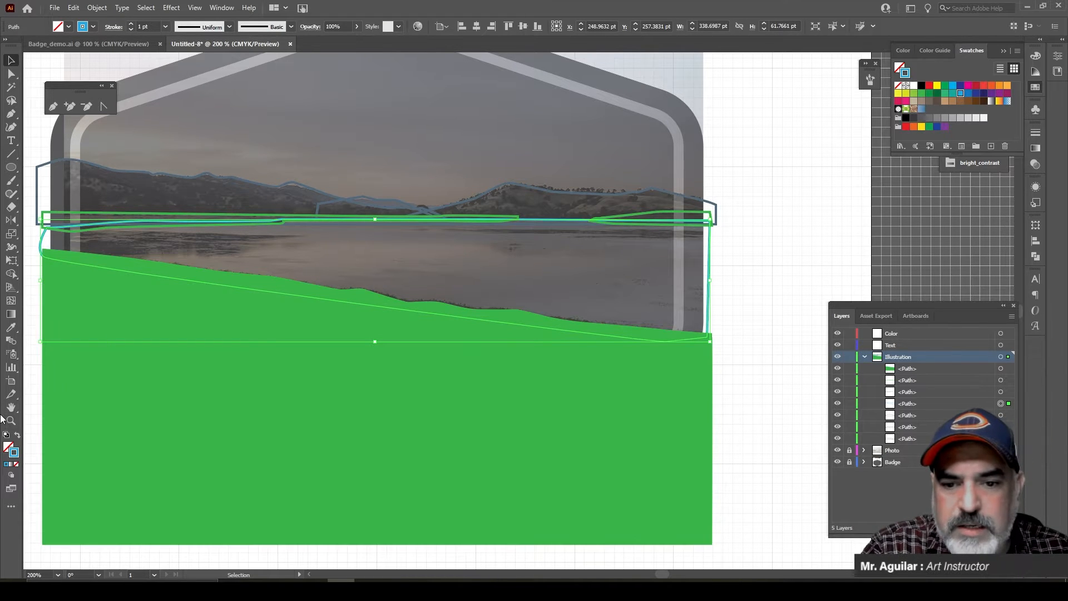
{"action": "left_click", "coordinate": [17, 435]}
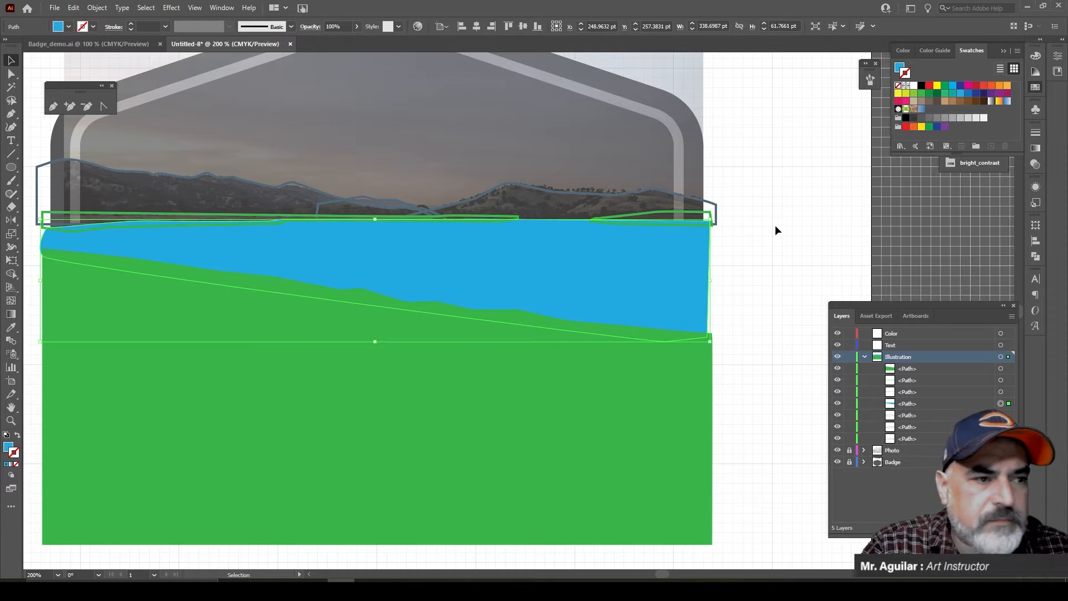
{"action": "key", "text": "x"}
{"action": "left_click", "coordinate": [953, 86]}
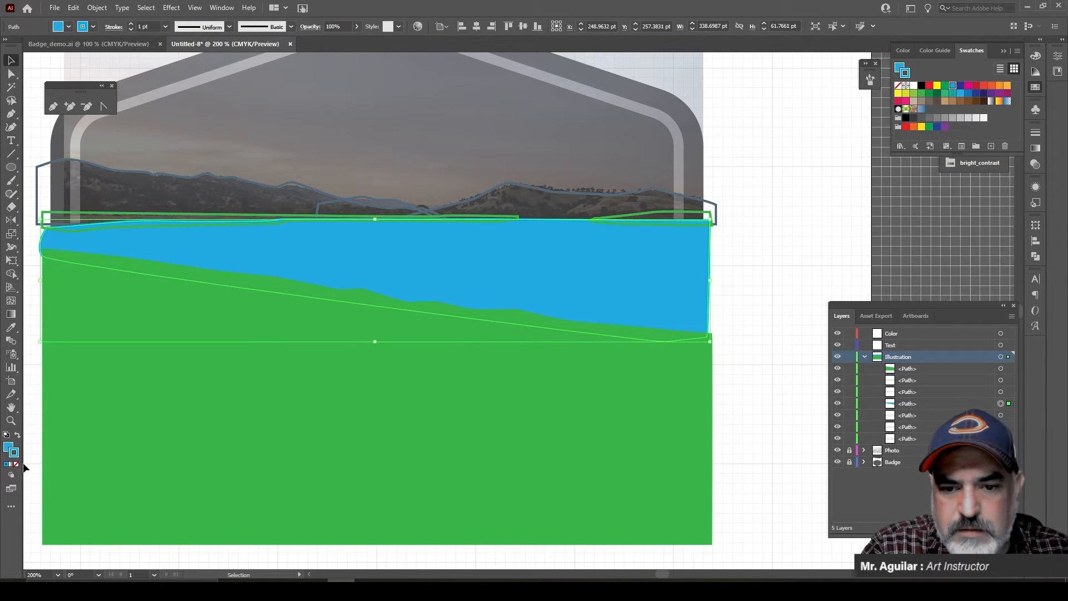
{"action": "left_click", "coordinate": [16, 464]}
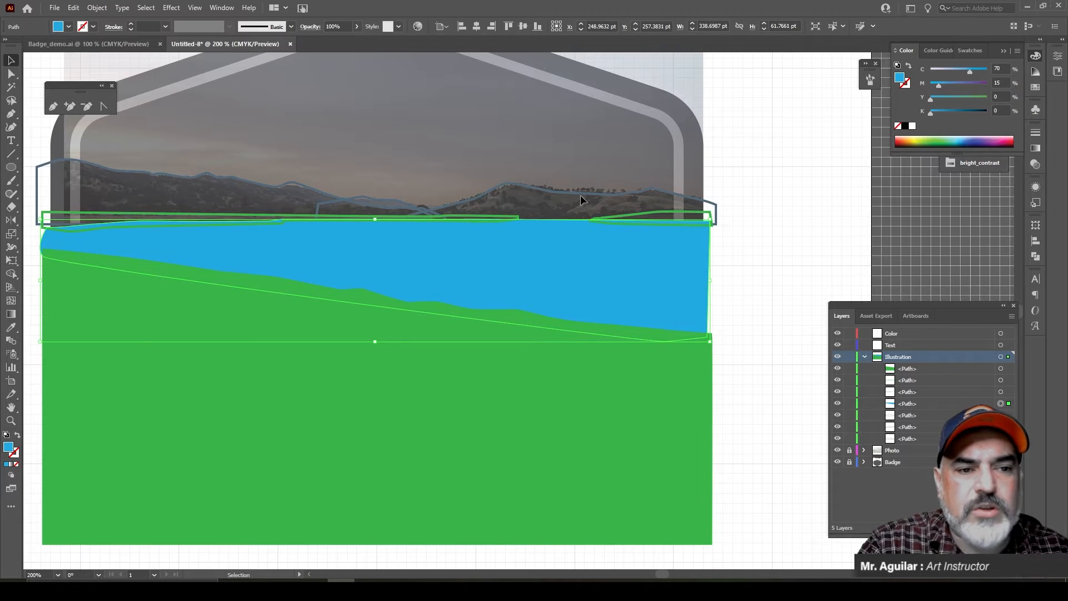
Step: Swap stroke and fill on the right and left far-shore strips so both have a solid green fill and no stroke
{"action": "left_click", "coordinate": [696, 215]}
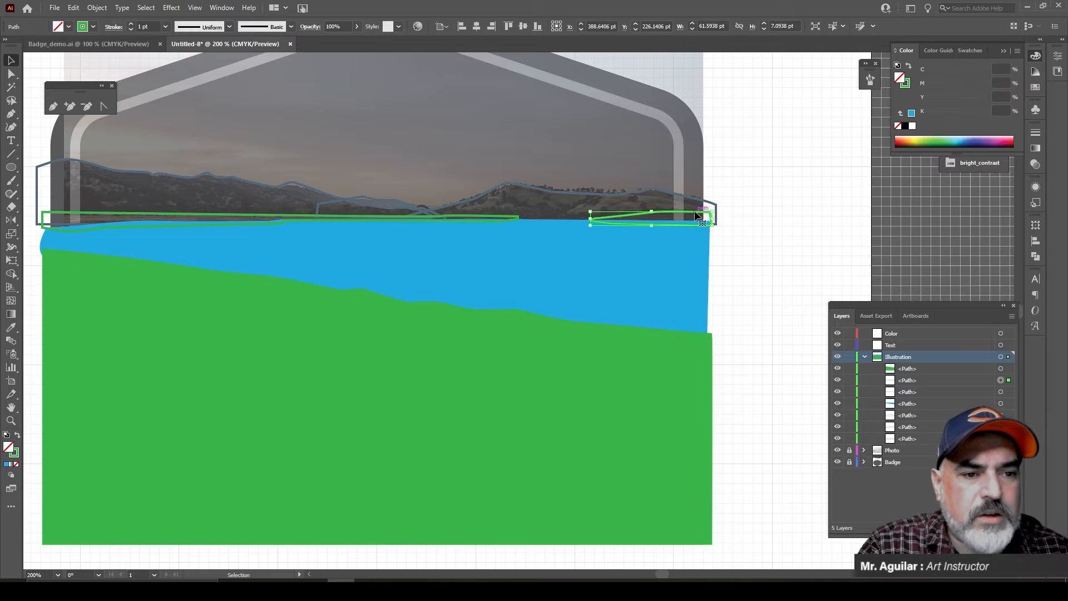
{"action": "left_click", "coordinate": [18, 435]}
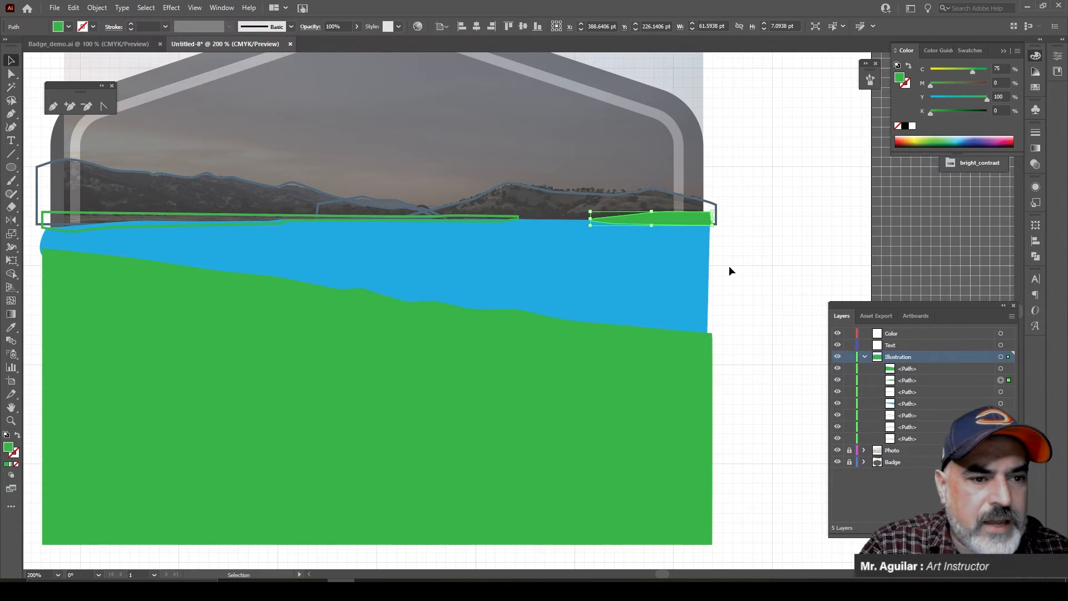
{"action": "left_click", "coordinate": [755, 272]}
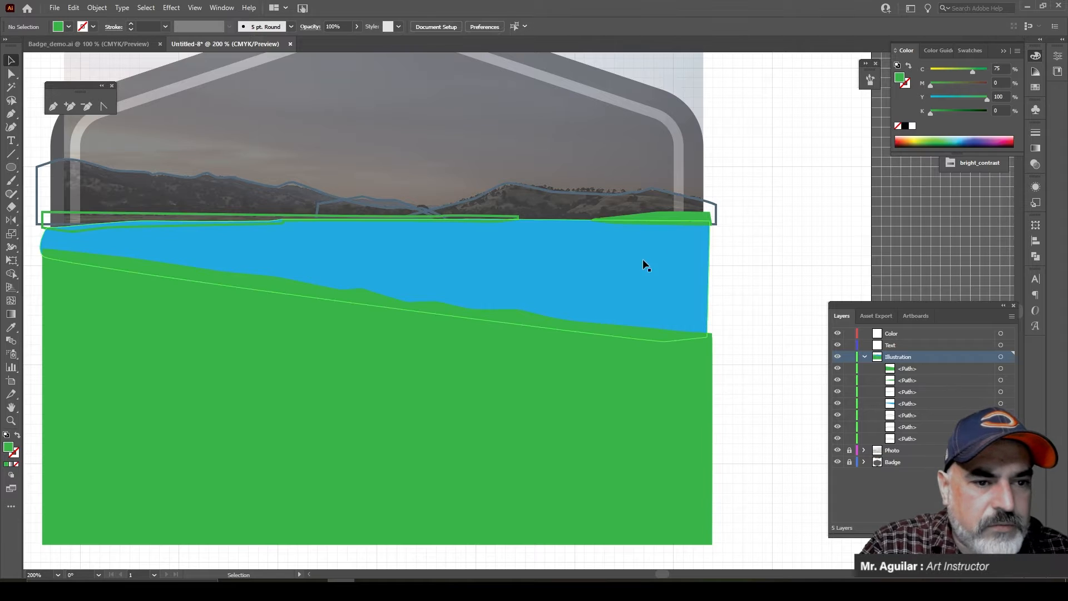
{"action": "left_click", "coordinate": [487, 218]}
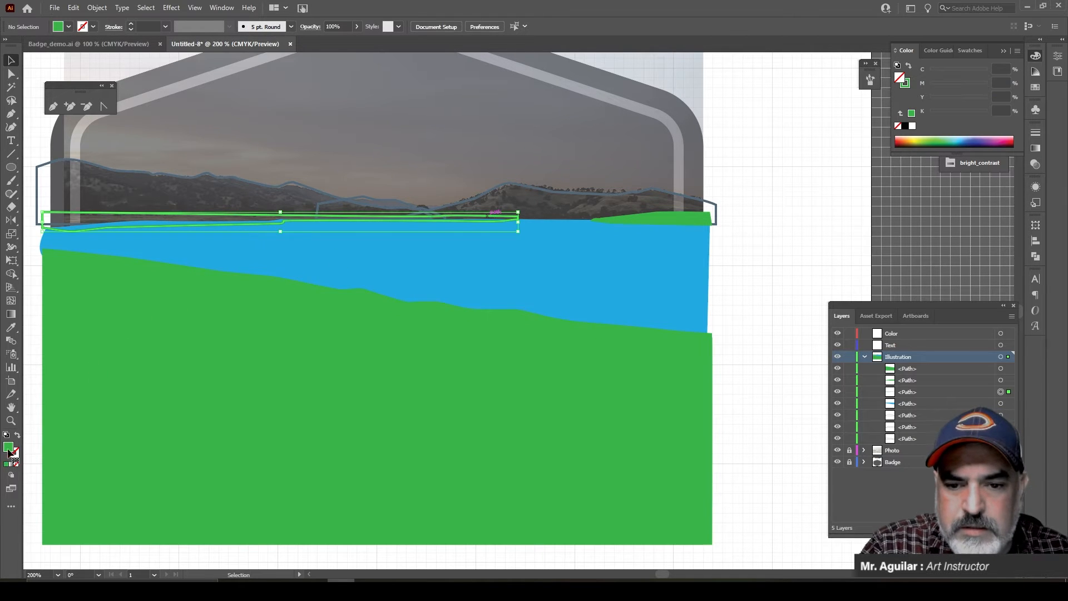
{"action": "left_click", "coordinate": [18, 435]}
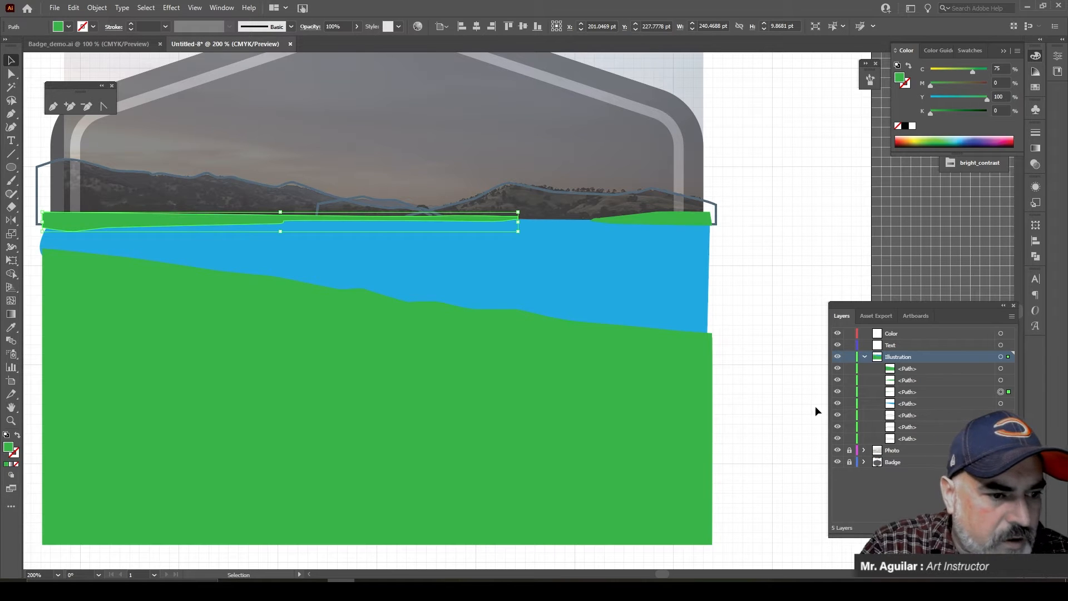
{"action": "left_click", "coordinate": [837, 404]}
{"action": "left_click", "coordinate": [837, 403]}
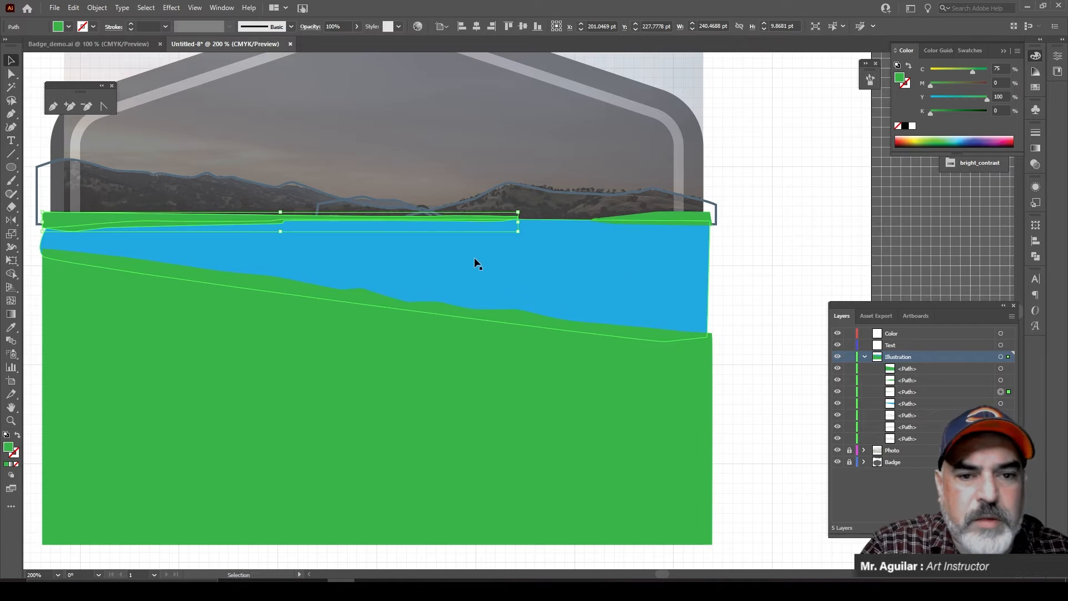
{"action": "left_click", "coordinate": [812, 328]}
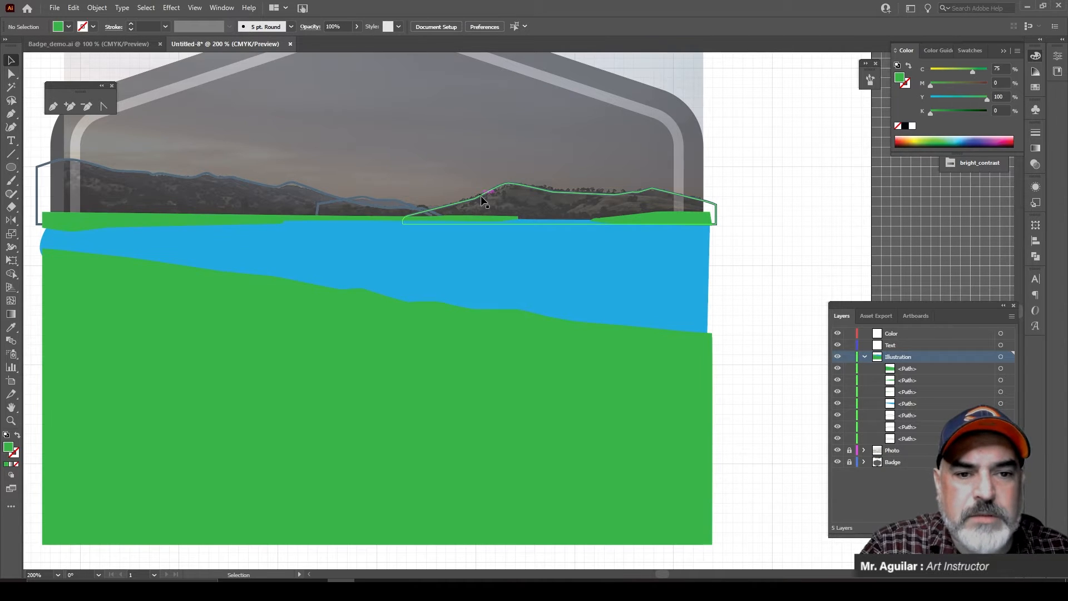
Step: Swap stroke and fill on the middle ridge, right hill and left mountain so each is solid slate blue without a stroke
{"action": "left_click", "coordinate": [399, 204]}
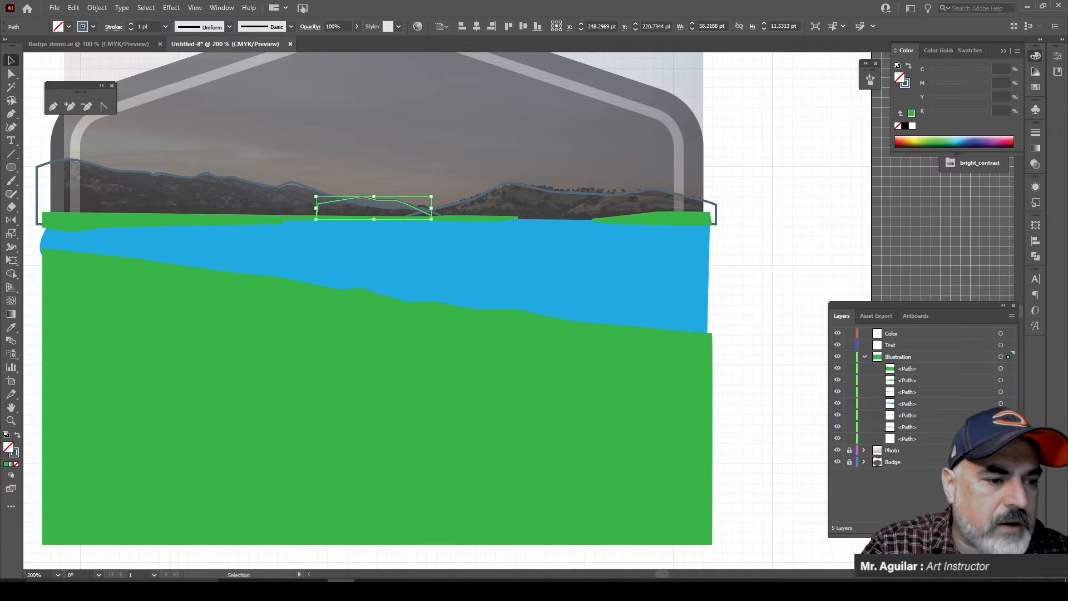
{"action": "left_click", "coordinate": [18, 435]}
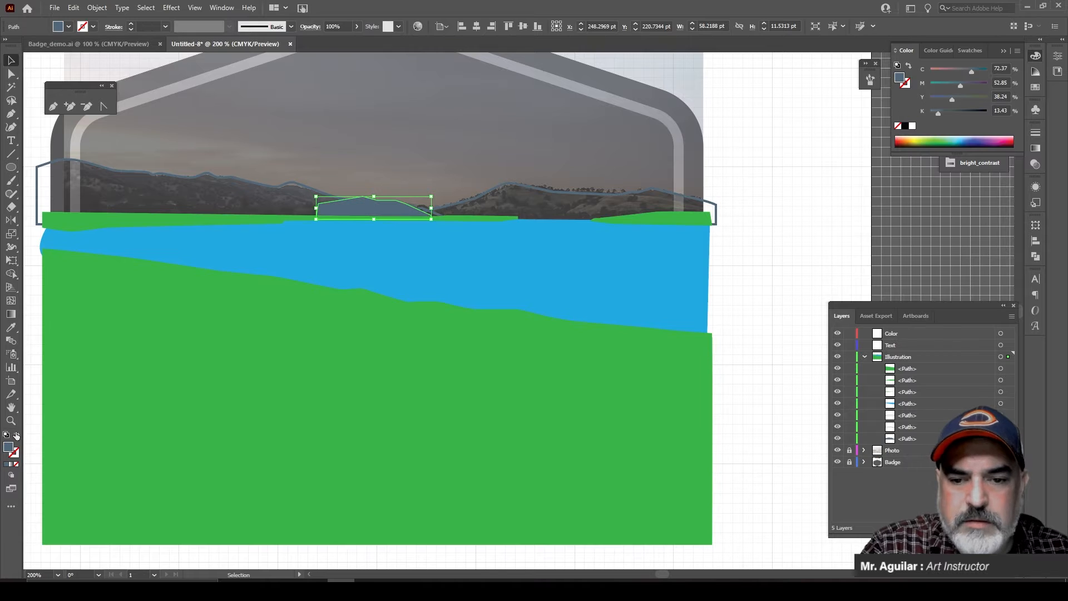
{"action": "left_click", "coordinate": [594, 199]}
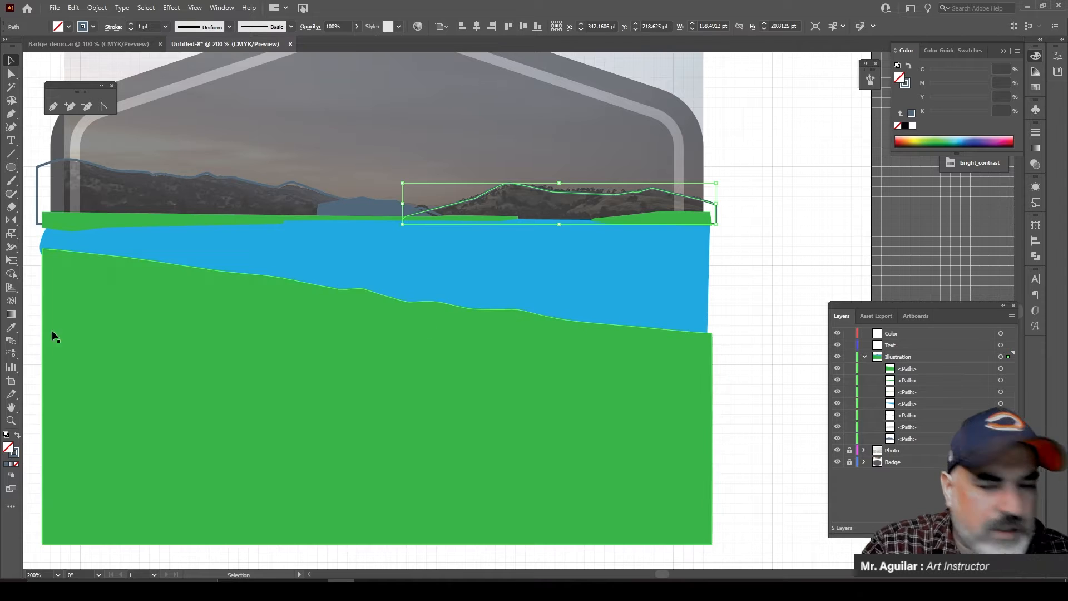
{"action": "left_click", "coordinate": [17, 434]}
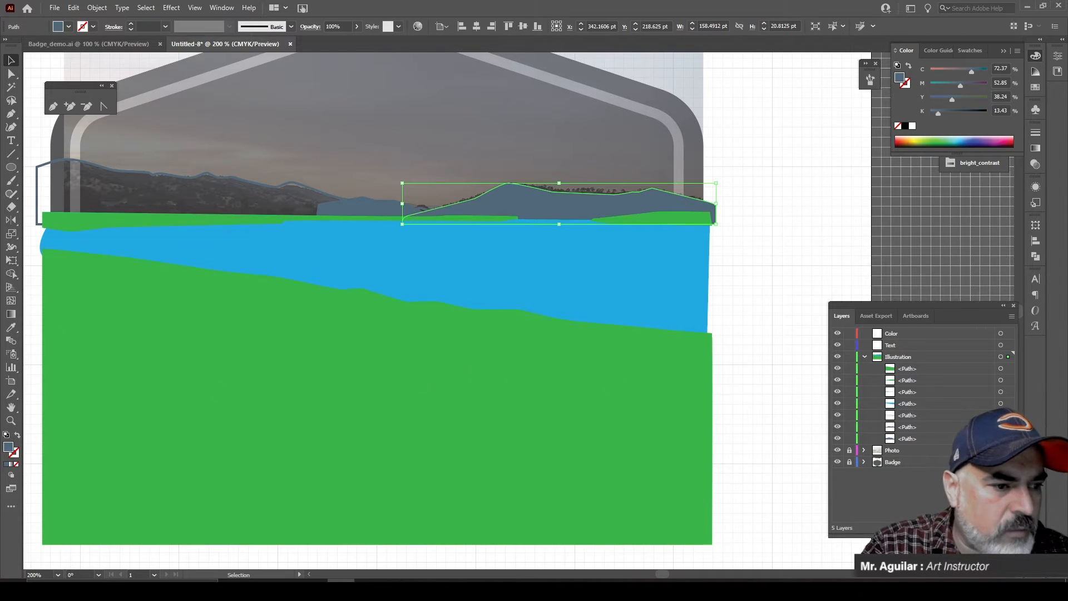
{"action": "left_click", "coordinate": [290, 183]}
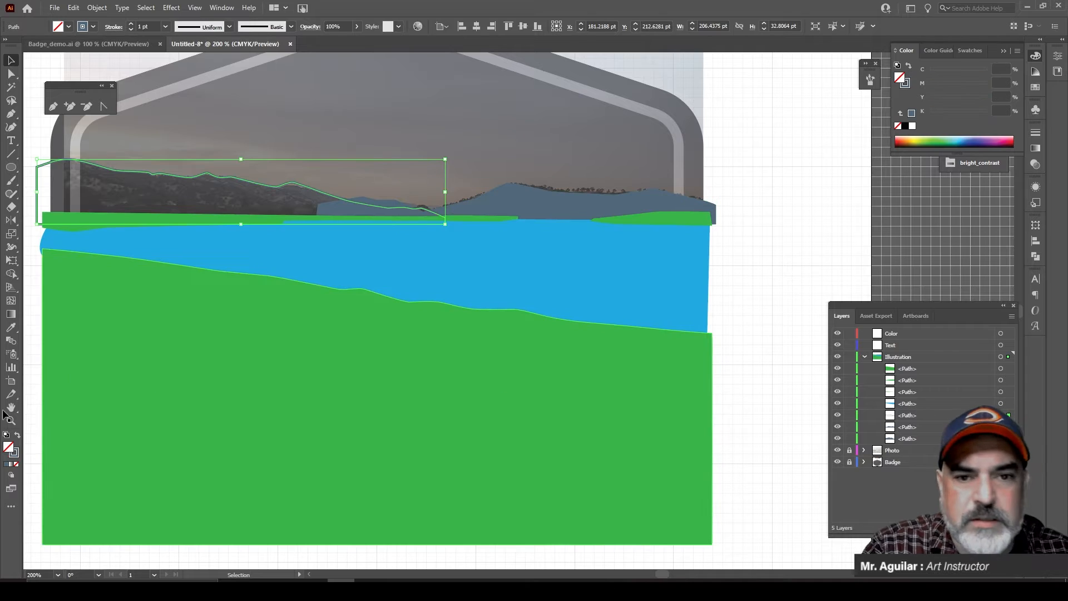
{"action": "left_click", "coordinate": [17, 435]}
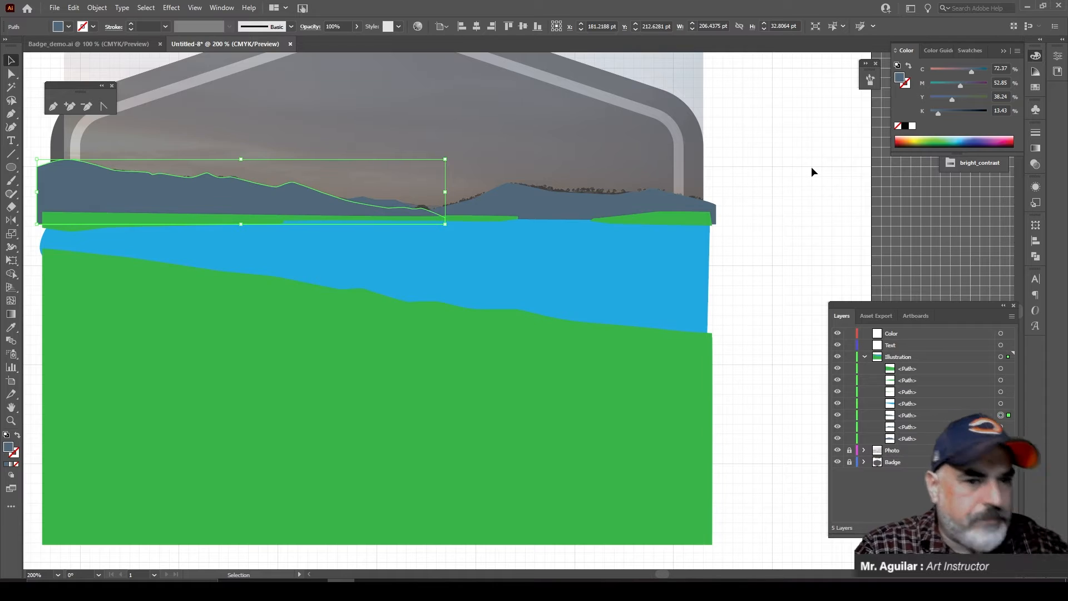
Step: Switch the color sliders to HSB and darken the left mountain's fill to 37% brightness
{"action": "scroll", "coordinate": [619, 208], "scroll_direction": "up", "scroll_amount": 8}
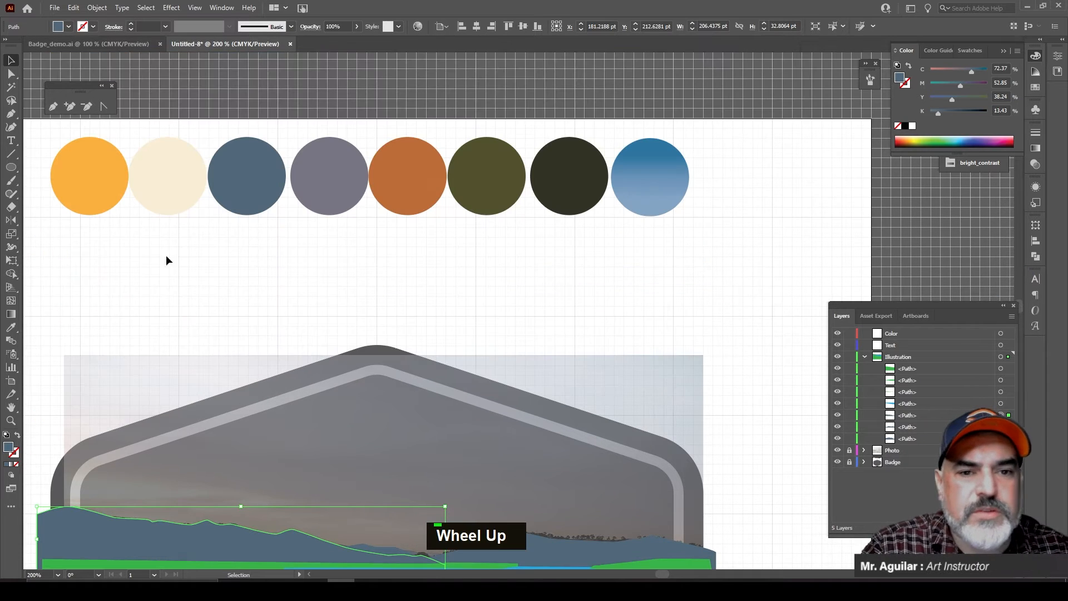
{"action": "scroll", "coordinate": [264, 199], "scroll_direction": "down", "scroll_amount": 5}
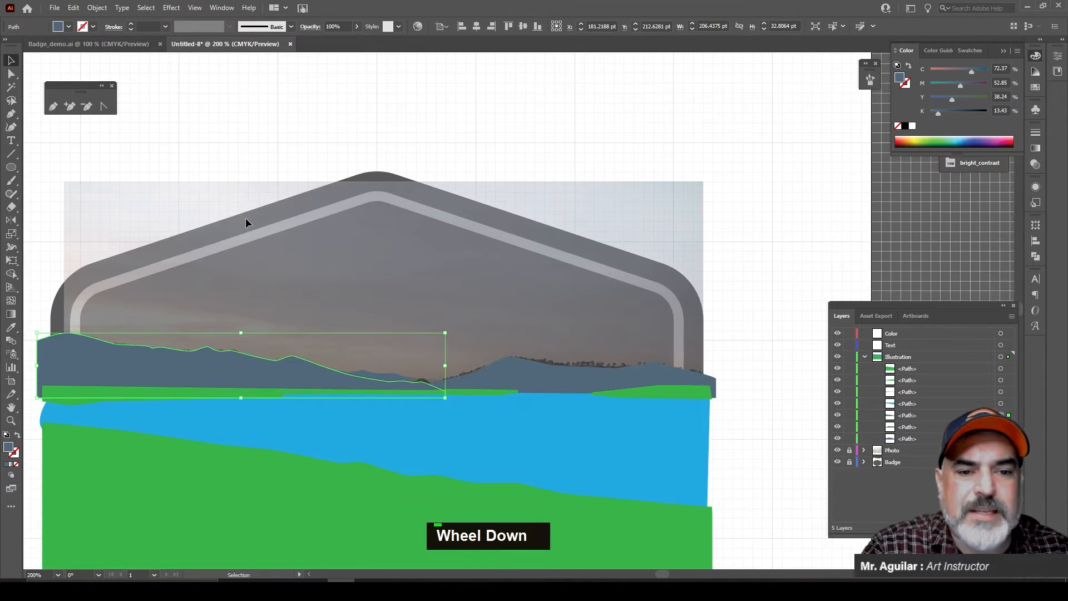
{"action": "scroll", "coordinate": [230, 266], "scroll_direction": "down", "scroll_amount": 1}
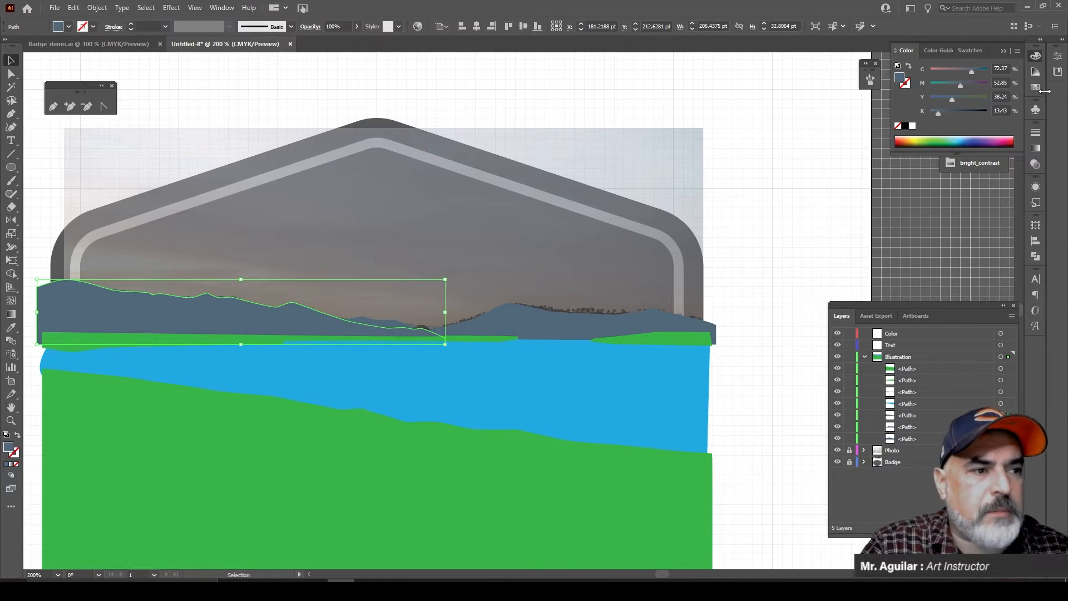
{"action": "left_click", "coordinate": [1018, 51]}
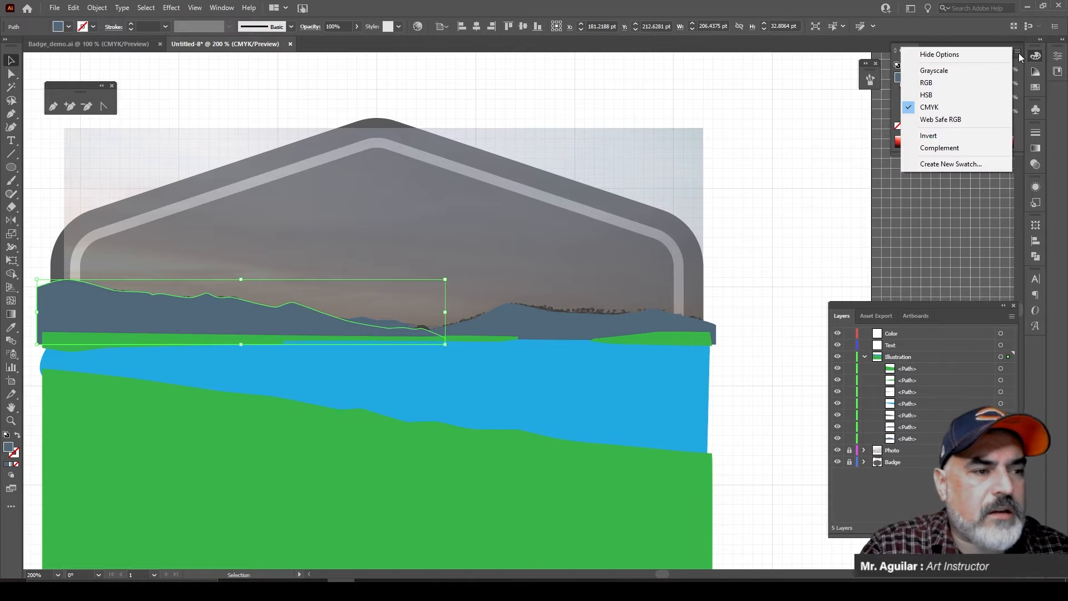
{"action": "left_click", "coordinate": [980, 96]}
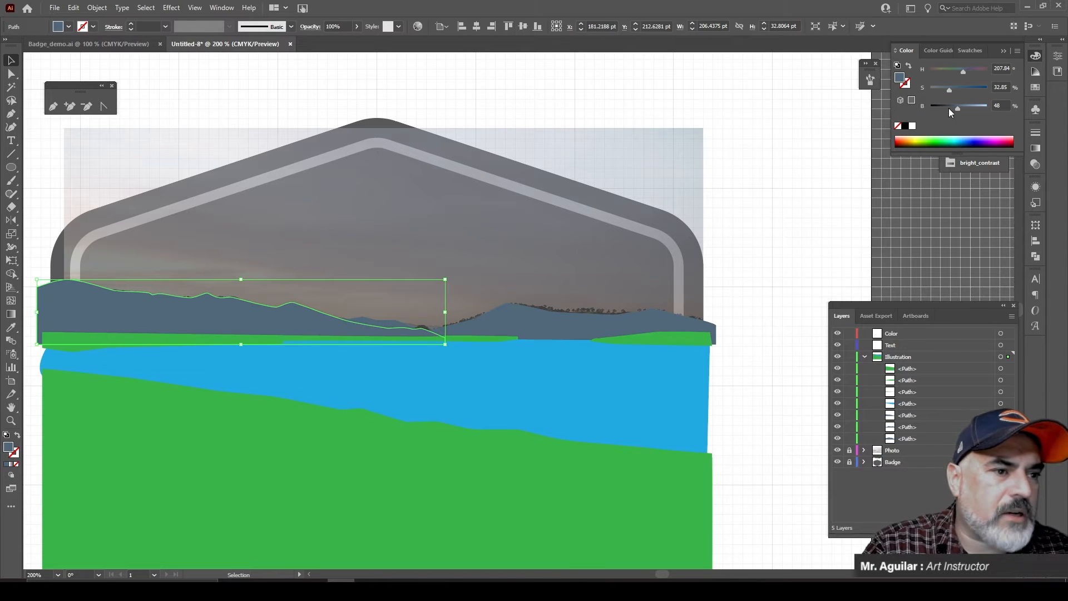
{"action": "left_click_drag", "start_coordinate": [958, 108], "coordinate": [950, 111]}
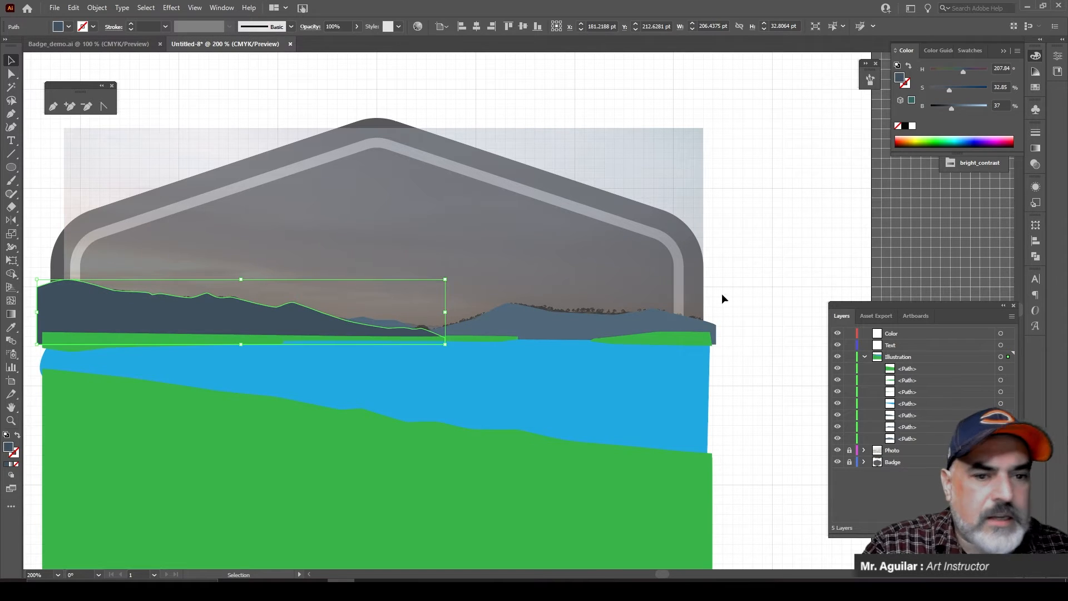
Step: Darken the right hill's slate-blue fill to 45% brightness
{"action": "left_click", "coordinate": [504, 316]}
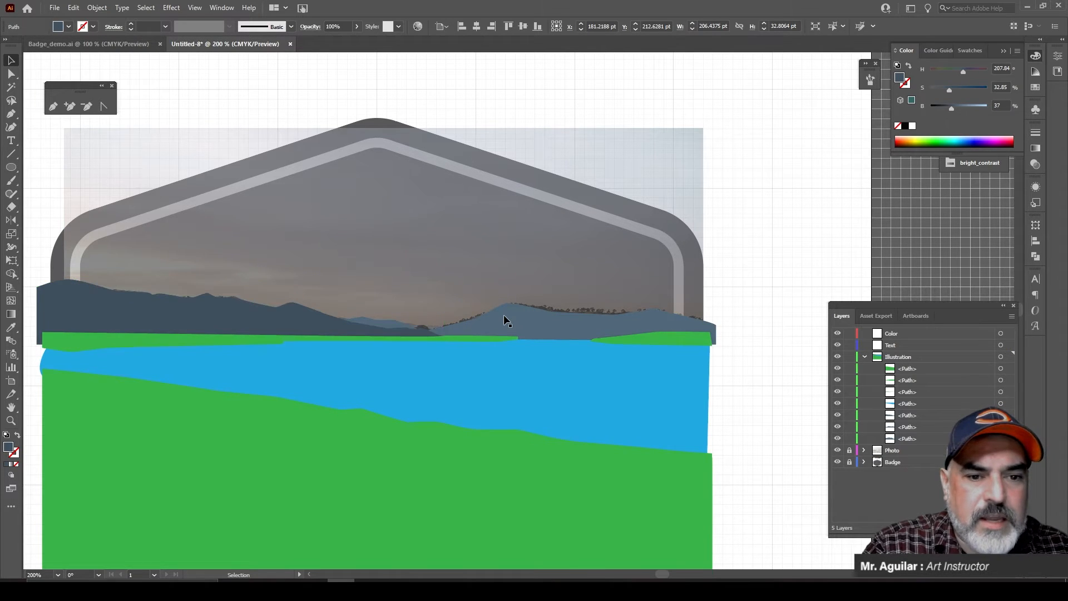
{"action": "left_click", "coordinate": [564, 327]}
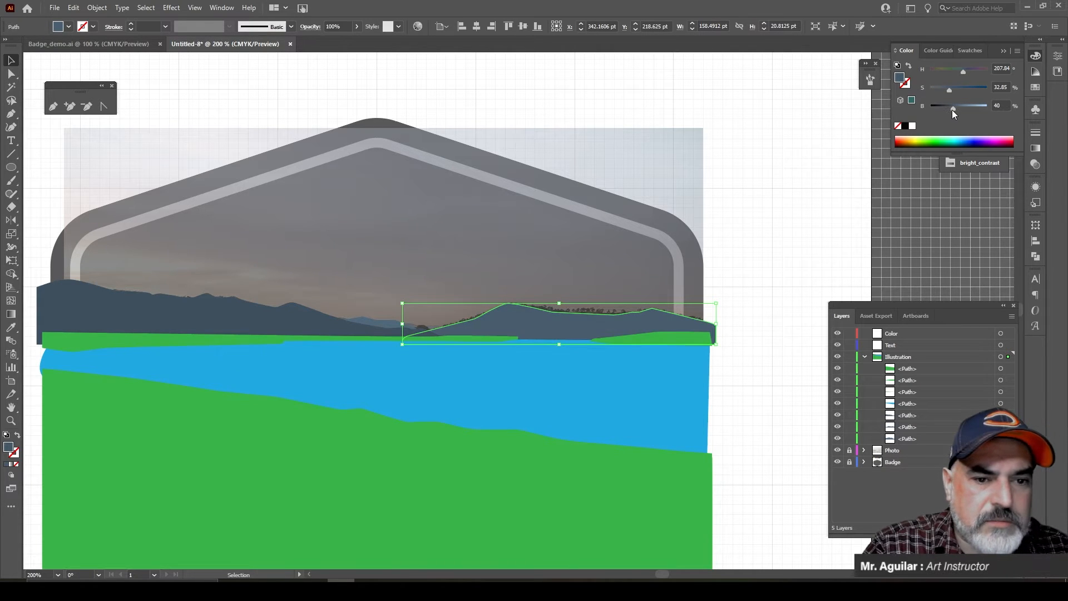
{"action": "left_click", "coordinate": [743, 187]}
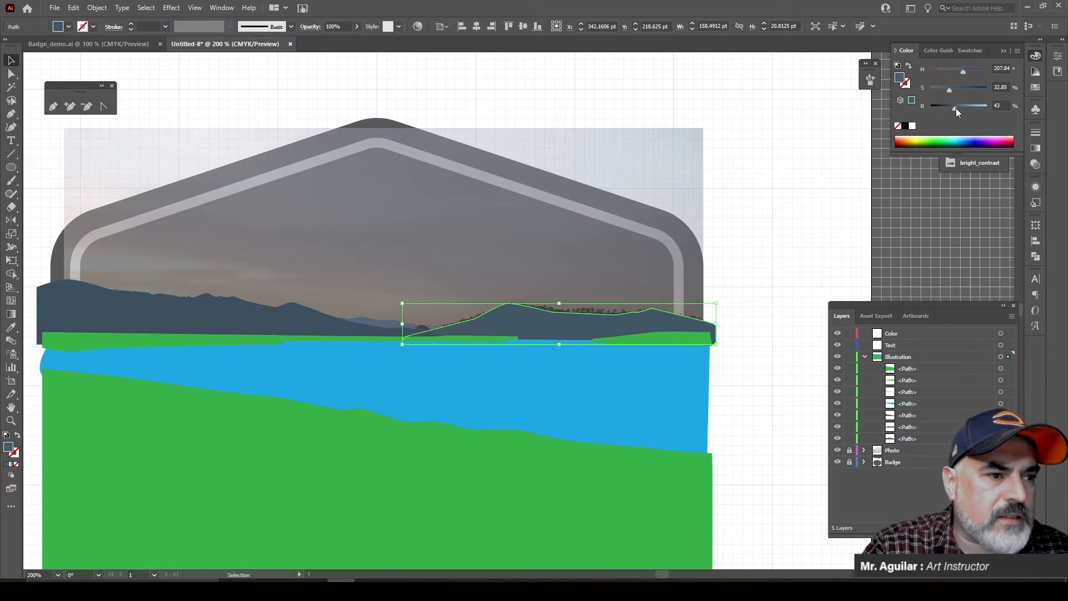
{"action": "left_click_drag", "start_coordinate": [955, 109], "coordinate": [957, 109]}
{"action": "left_click", "coordinate": [783, 280]}
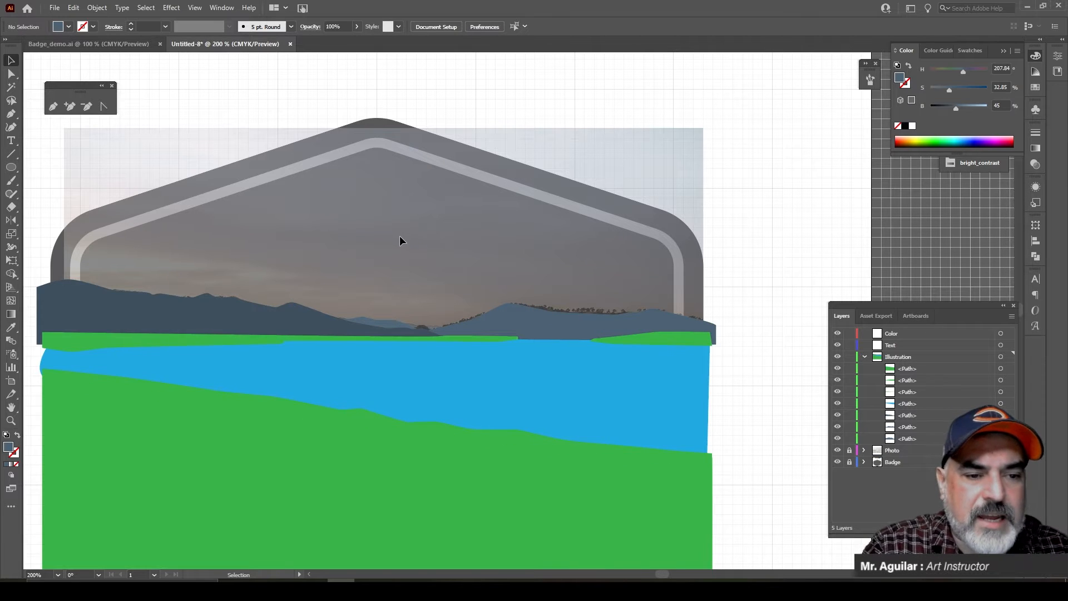
{"action": "scroll", "coordinate": [452, 198], "scroll_direction": "up", "scroll_amount": 3}
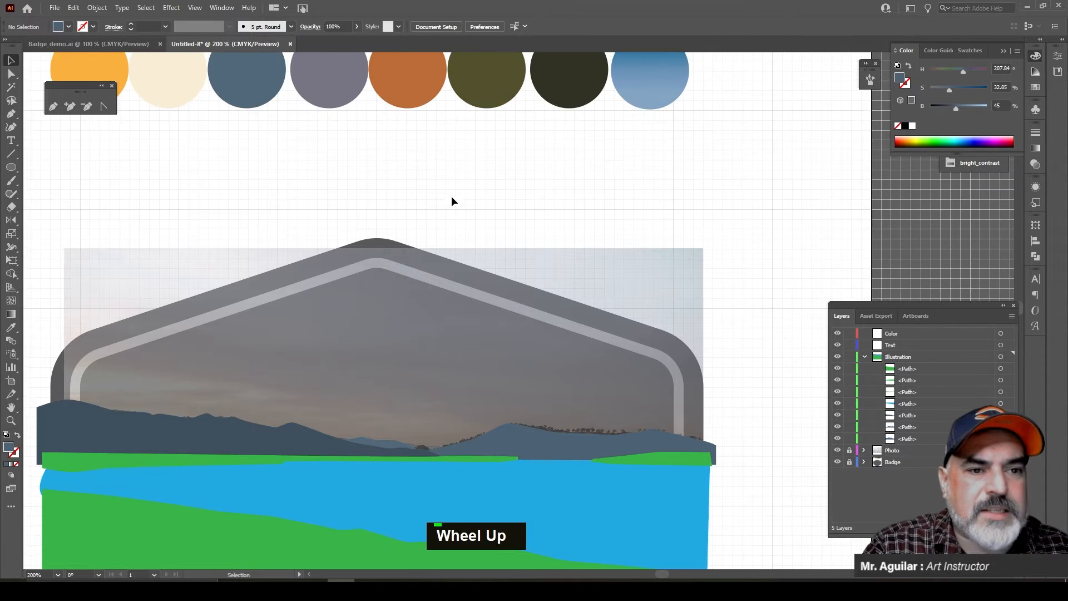
{"action": "scroll", "coordinate": [452, 197], "scroll_direction": "up", "scroll_amount": 2}
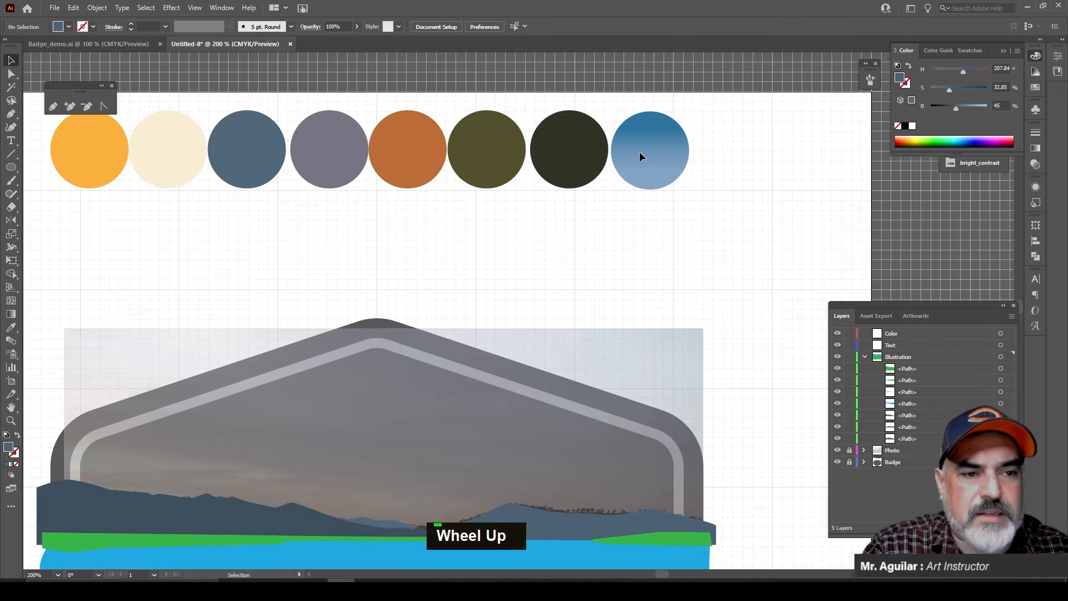
Step: Unlock the Badge layer, inspect its contents, and collapse the Badge and Illustration layers
{"action": "scroll", "coordinate": [640, 150], "scroll_direction": "down", "scroll_amount": 4}
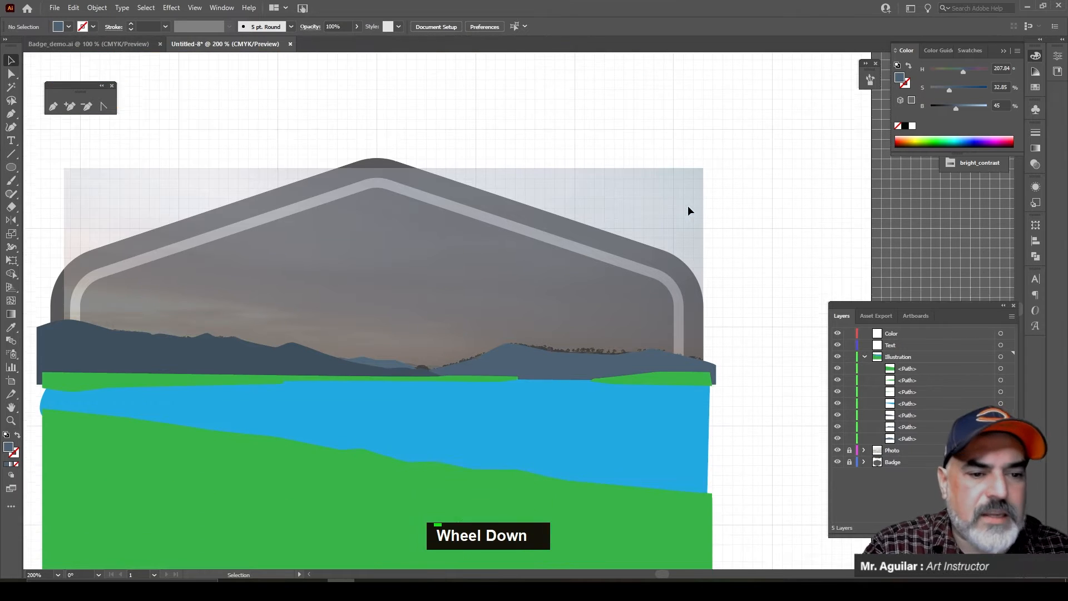
{"action": "scroll", "coordinate": [688, 210], "scroll_direction": "down", "scroll_amount": 2}
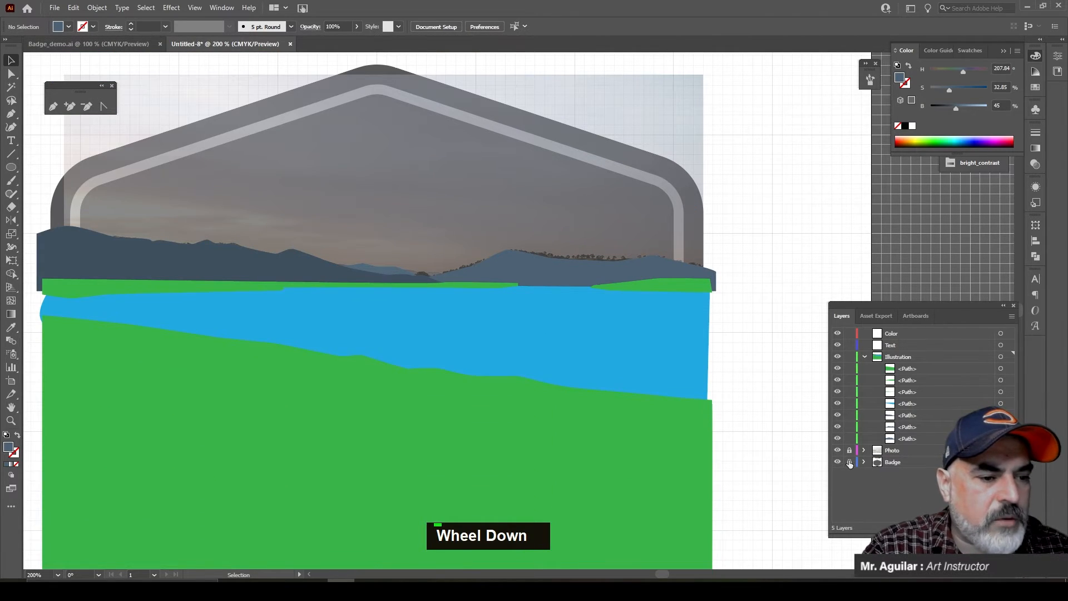
{"action": "left_click", "coordinate": [863, 461]}
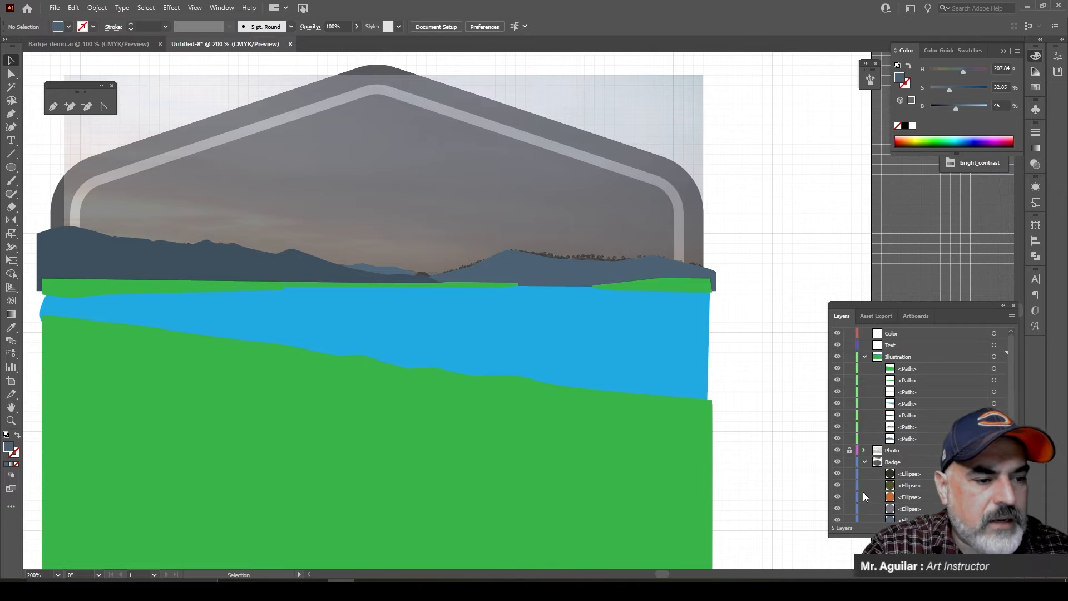
{"action": "scroll", "coordinate": [862, 478], "scroll_direction": "down", "scroll_amount": 3}
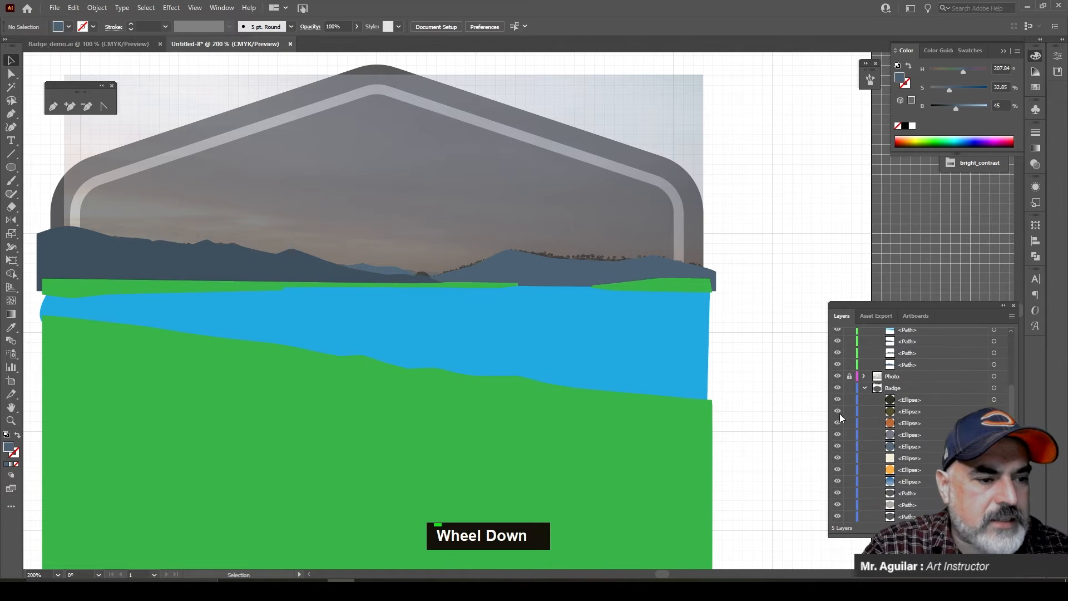
{"action": "left_click", "coordinate": [865, 388]}
{"action": "scroll", "coordinate": [871, 387], "scroll_direction": "up", "scroll_amount": 2}
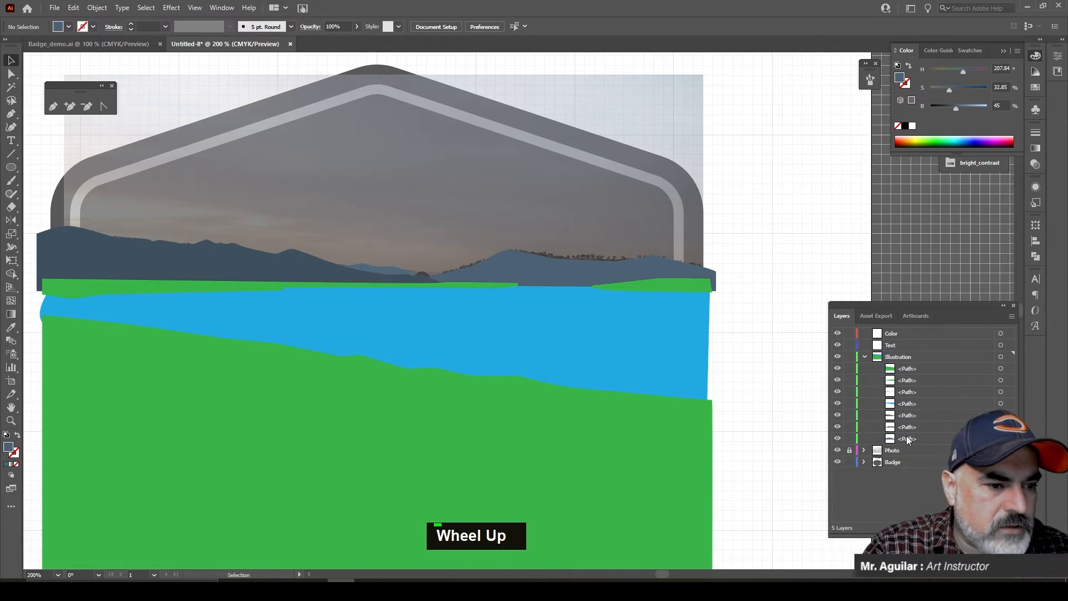
{"action": "left_click", "coordinate": [863, 356]}
Step: Move the eight color reference circles above the badge to the Color layer and lock that layer
{"action": "scroll", "coordinate": [449, 294], "scroll_direction": "up", "scroll_amount": 8}
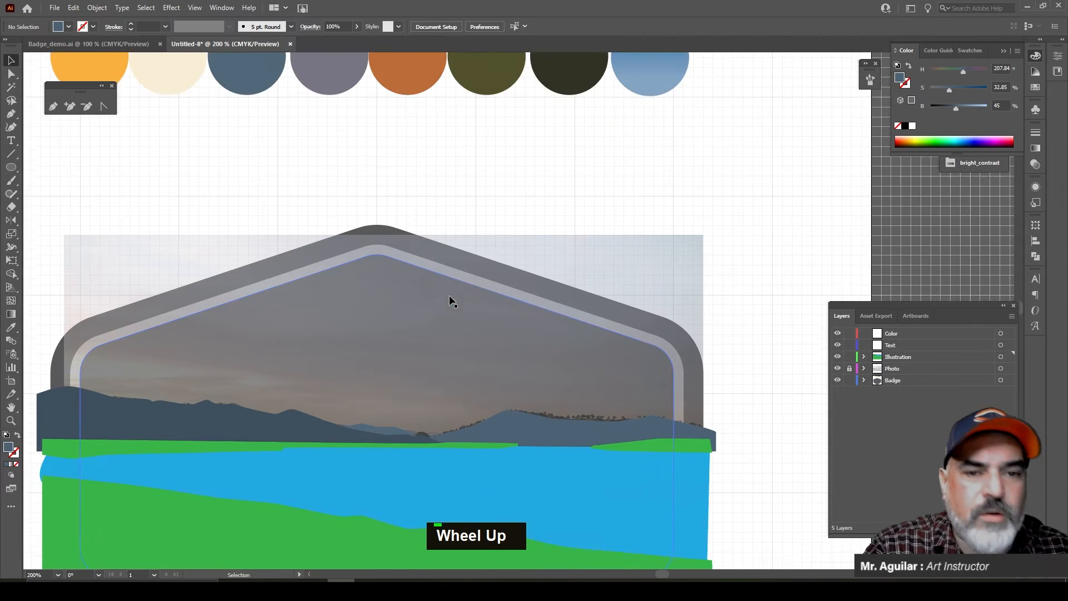
{"action": "left_click_drag", "start_coordinate": [712, 291], "coordinate": [77, 174]}
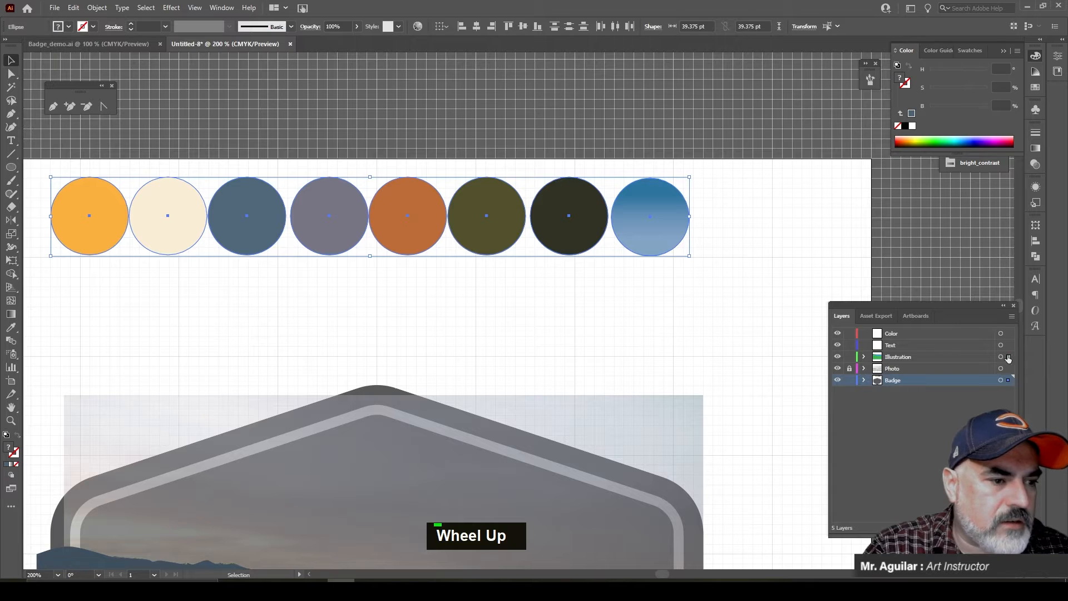
{"action": "left_click_drag", "start_coordinate": [1011, 340], "coordinate": [1008, 334]}
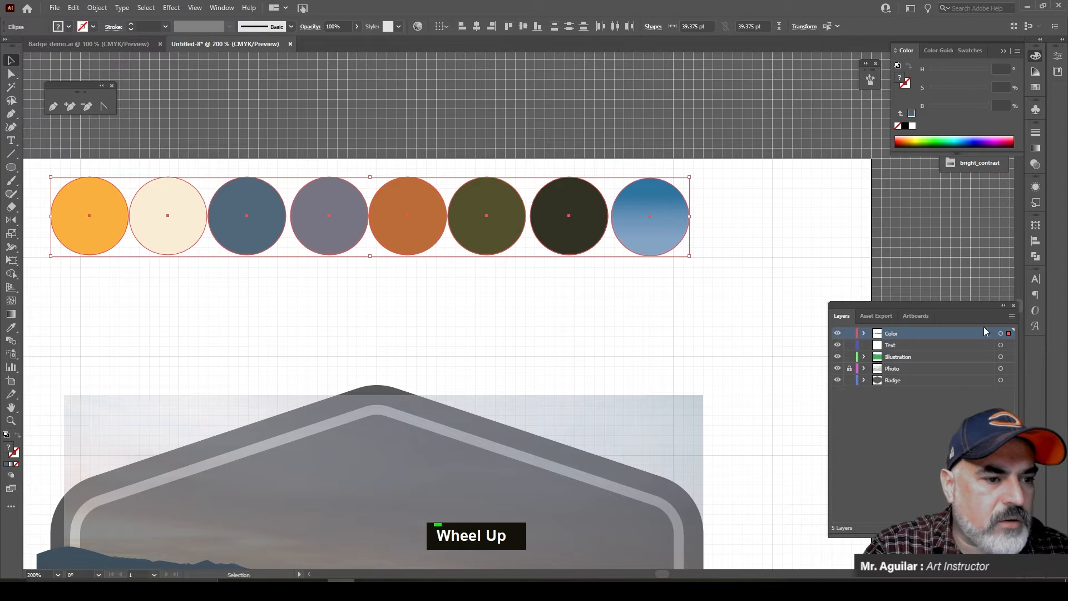
{"action": "left_click", "coordinate": [848, 334]}
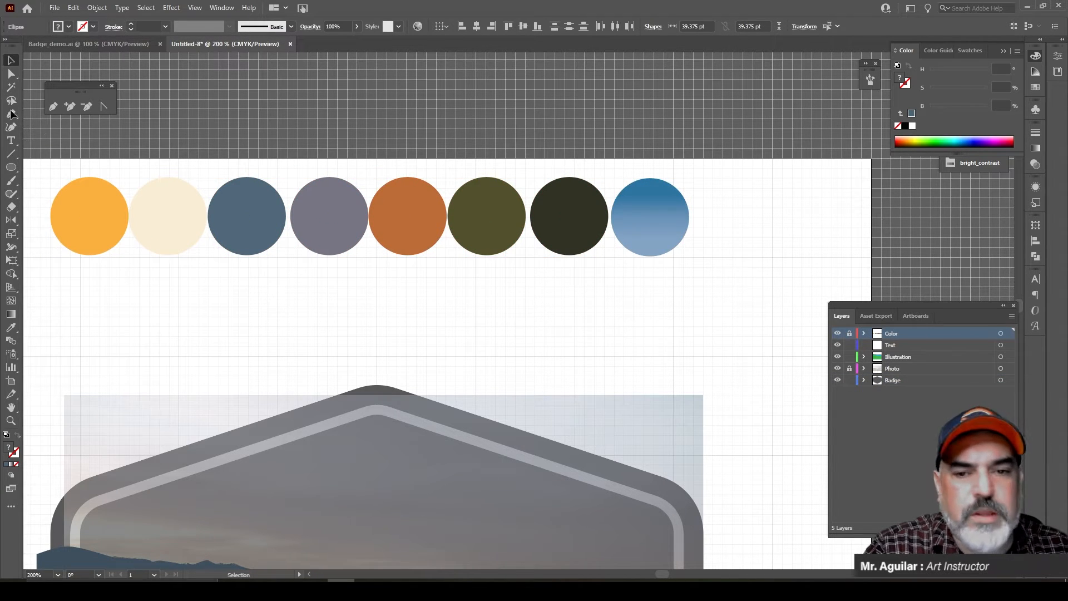
Step: Fill the badge's innermost path with the blue gradient sampled from the gradient reference circle
{"action": "scroll", "coordinate": [793, 272], "scroll_direction": "down", "scroll_amount": 1}
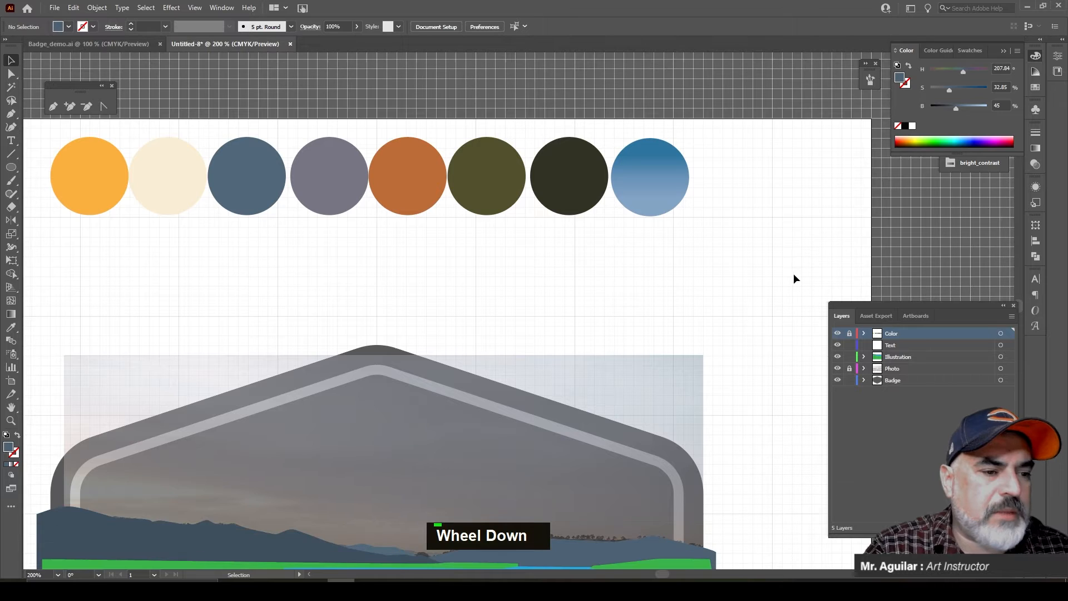
{"action": "left_click", "coordinate": [863, 380]}
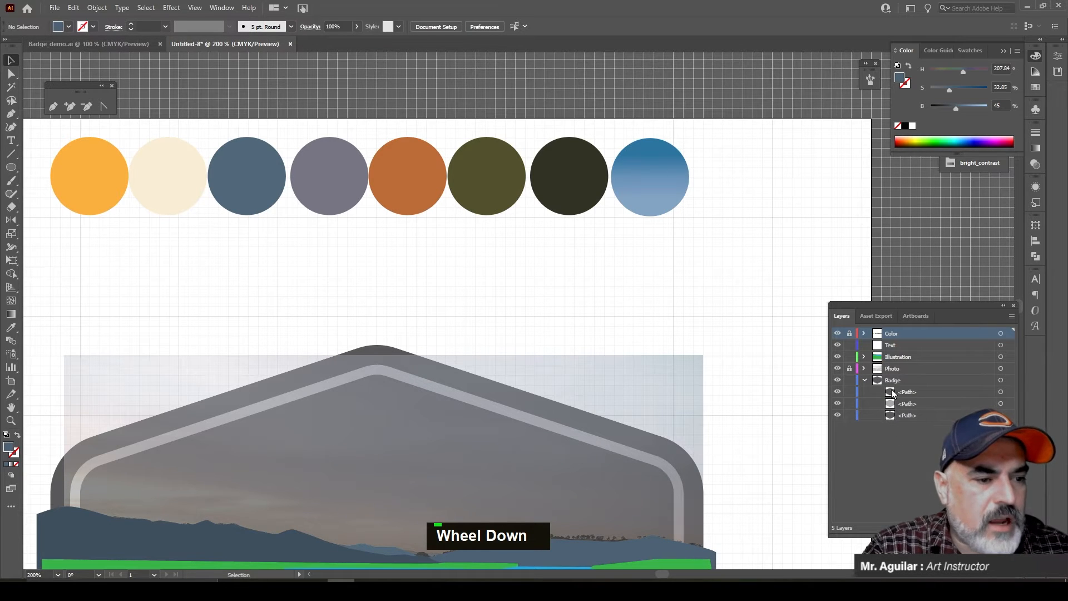
{"action": "scroll", "coordinate": [495, 326], "scroll_direction": "down", "scroll_amount": 7}
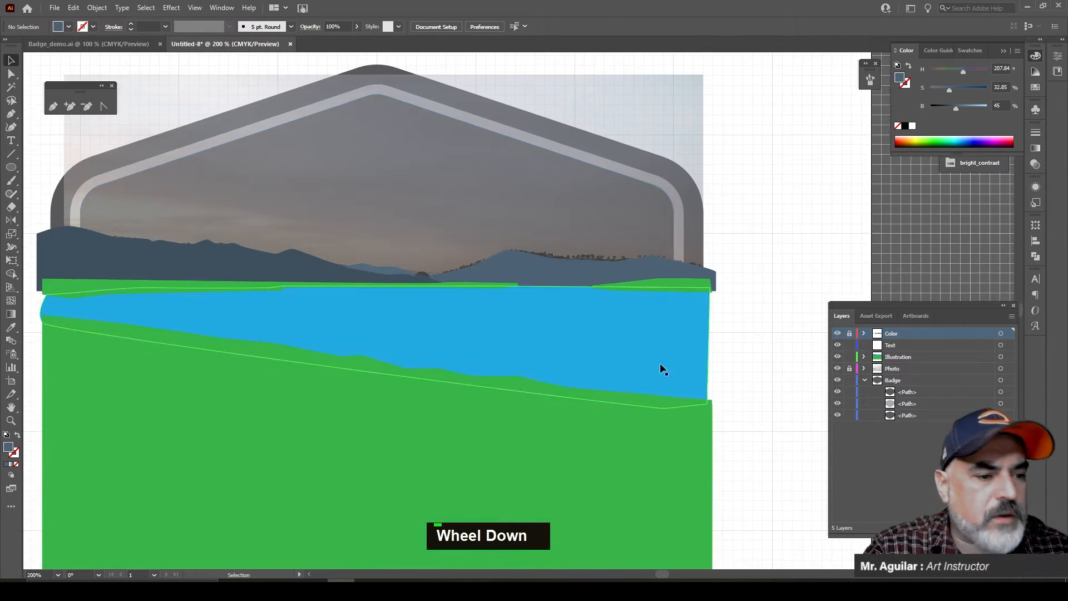
{"action": "left_click", "coordinate": [1001, 392]}
{"action": "scroll", "coordinate": [655, 310], "scroll_direction": "up", "scroll_amount": 4}
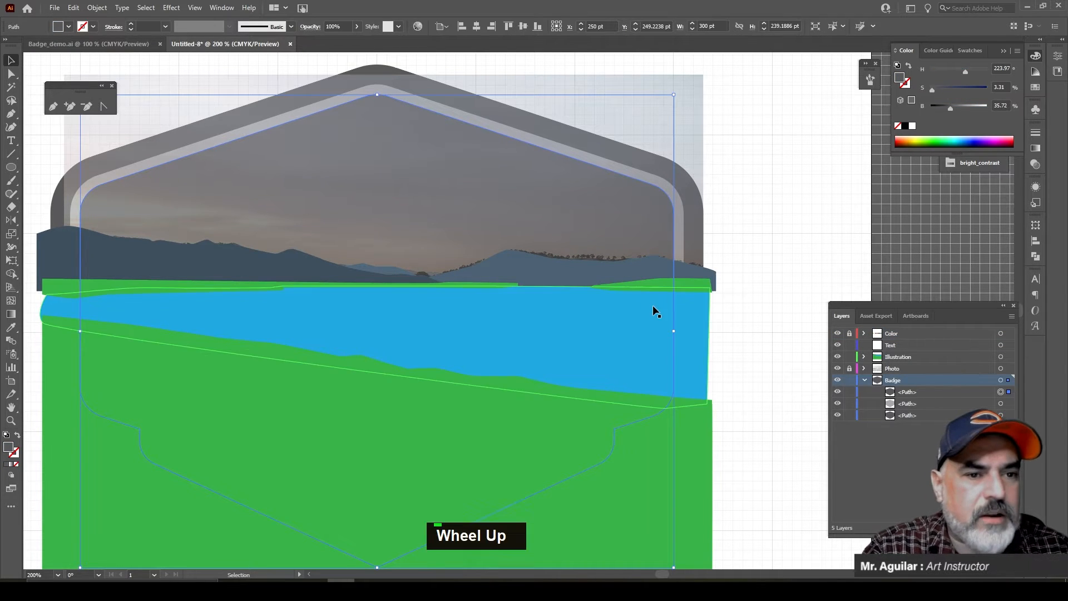
{"action": "scroll", "coordinate": [655, 310], "scroll_direction": "up", "scroll_amount": 1}
{"action": "key", "text": "i"}
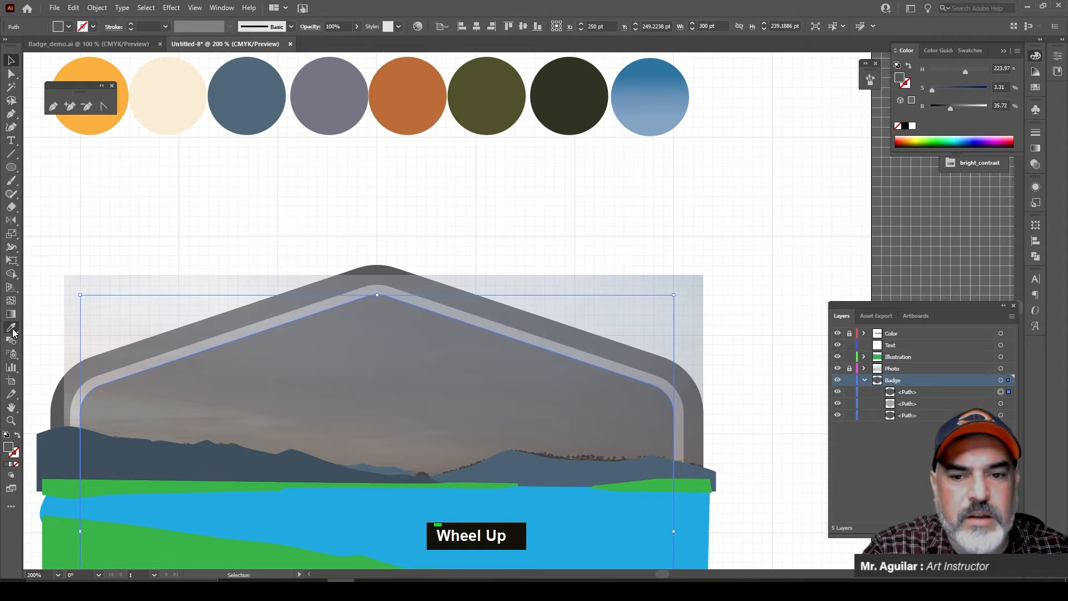
{"action": "left_click", "coordinate": [654, 88]}
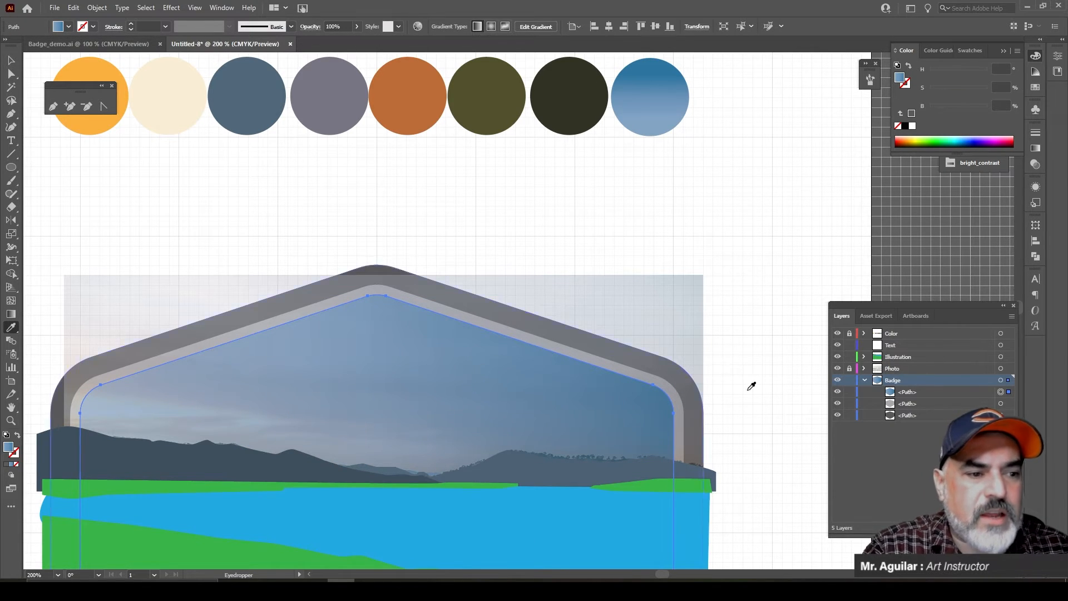
Step: Hide the Photo layer and redraw the sky gradient vertically at 90°, from light blue below to dark blue above
{"action": "left_click", "coordinate": [837, 368]}
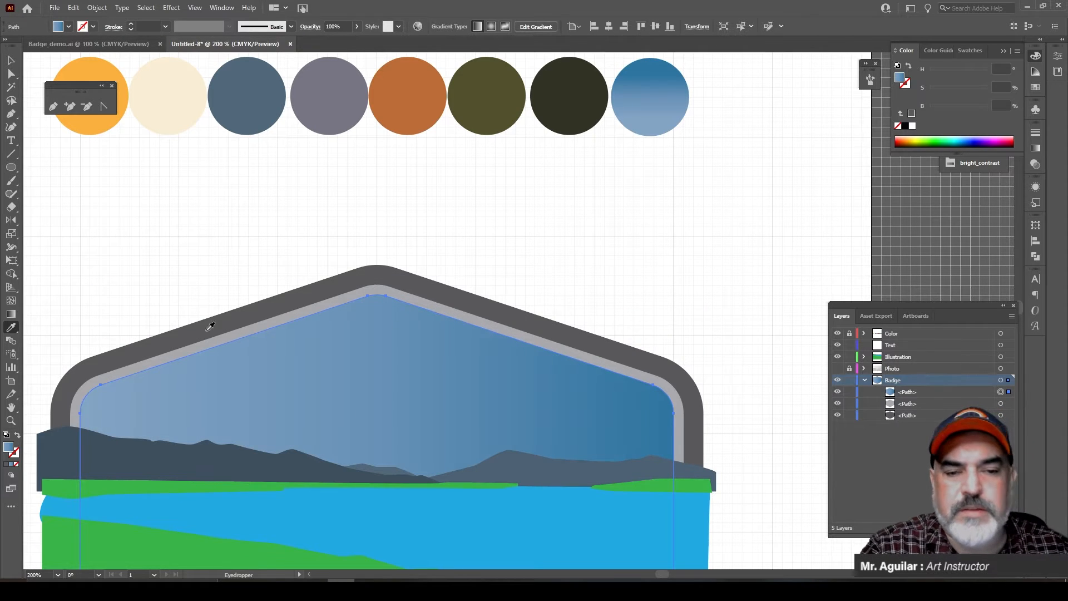
{"action": "left_click", "coordinate": [11, 313]}
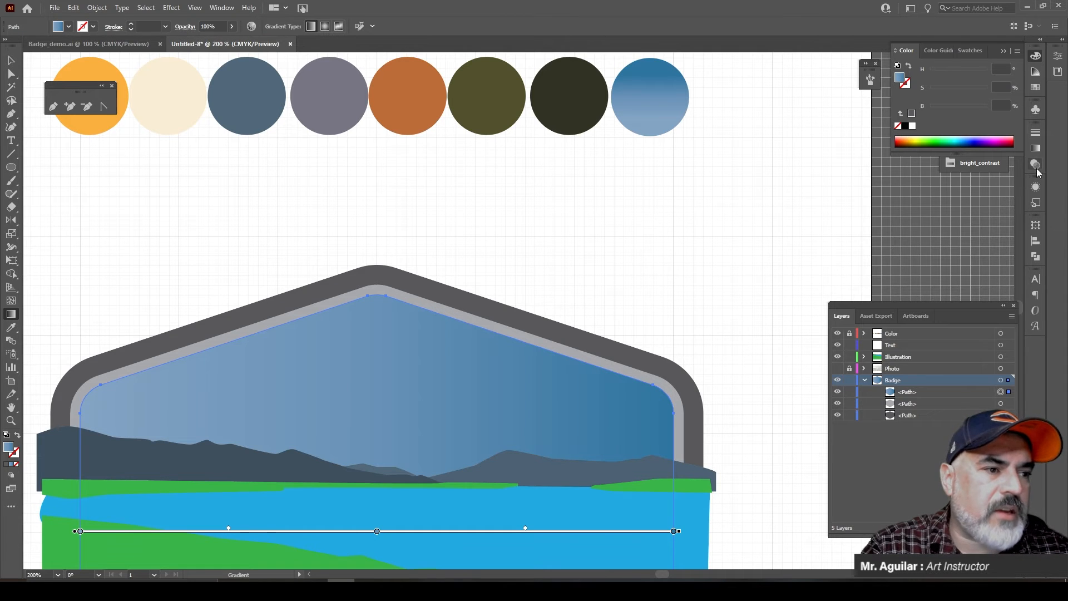
{"action": "left_click", "coordinate": [1035, 149]}
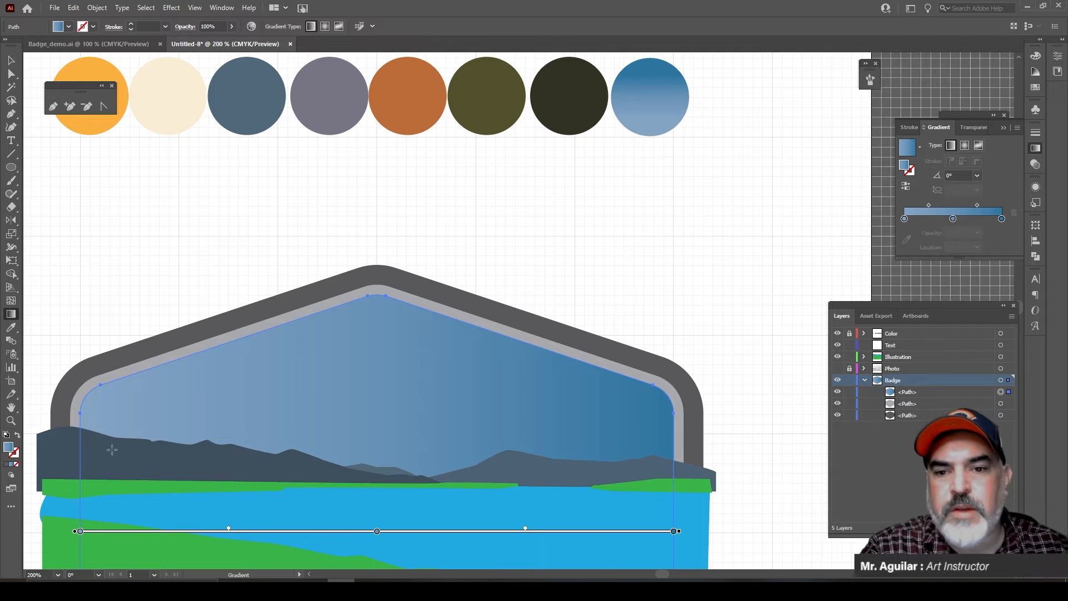
{"action": "scroll", "coordinate": [379, 441], "scroll_direction": "down", "scroll_amount": 2}
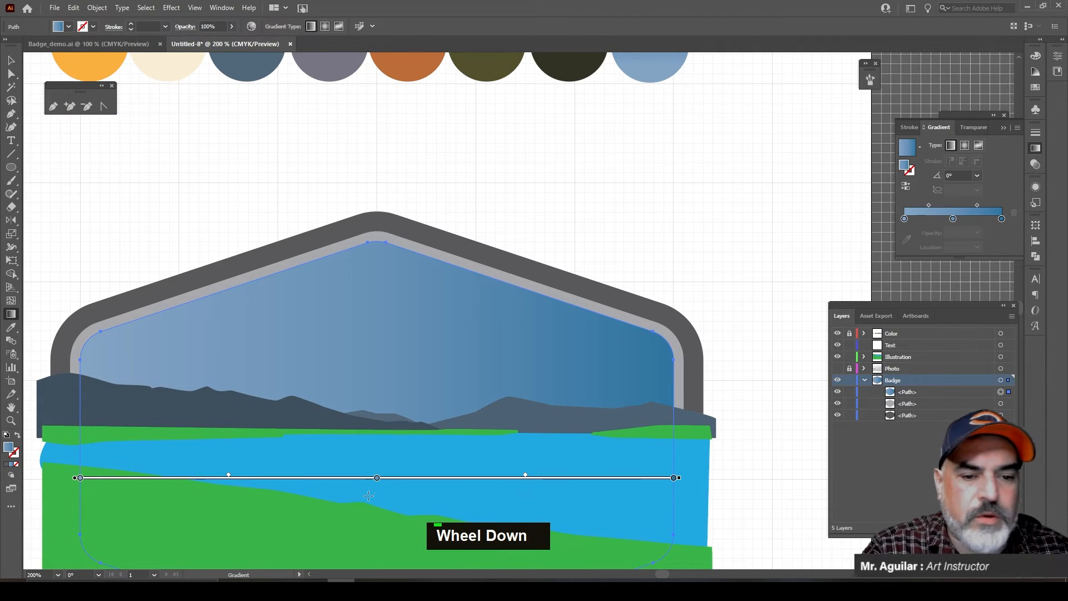
{"action": "mouse_move", "coordinate": [388, 505]}
{"action": "left_mouse_down"}
{"action": "mouse_move", "coordinate": [369, 362]}
{"action": "mouse_move", "coordinate": [375, 317]}
{"action": "mouse_move", "coordinate": [386, 310]}
{"action": "mouse_move", "coordinate": [388, 321]}
{"action": "left_mouse_up"}
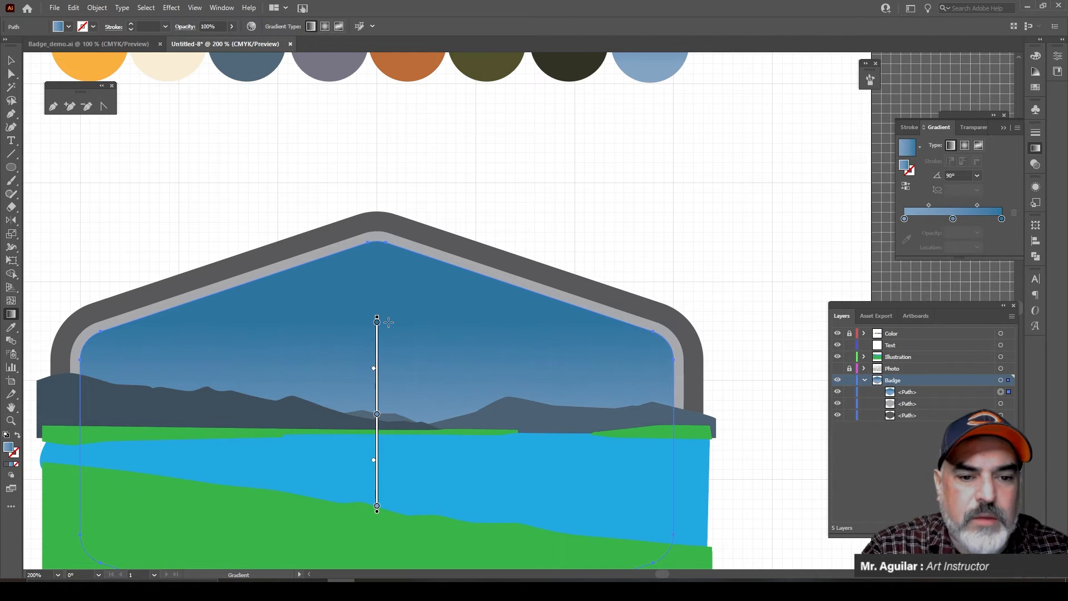
Step: Shift the sky gradient's middle color stop to a location of about 45% and deselect the shape
{"action": "left_click_drag", "start_coordinate": [377, 415], "coordinate": [386, 383]}
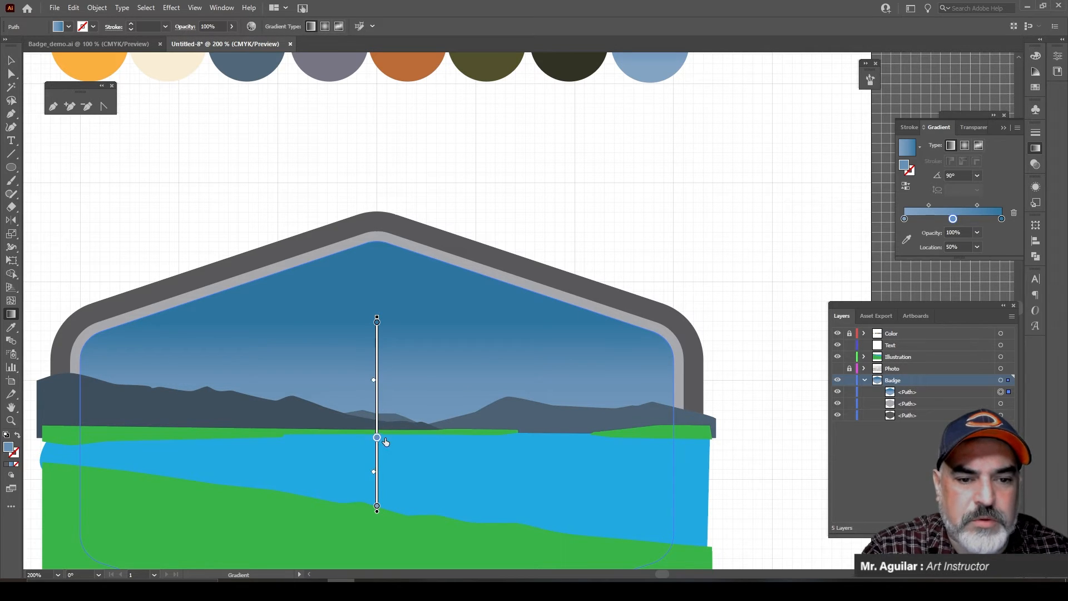
{"action": "left_click_drag", "start_coordinate": [386, 437], "coordinate": [385, 432]}
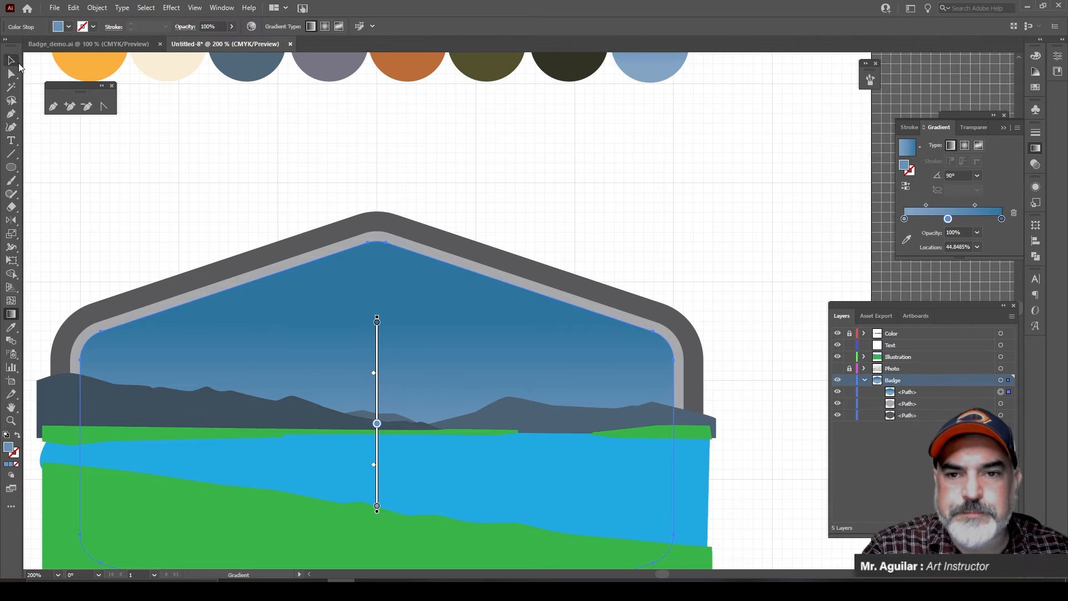
{"action": "left_click", "coordinate": [13, 61]}
{"action": "left_click", "coordinate": [199, 168]}
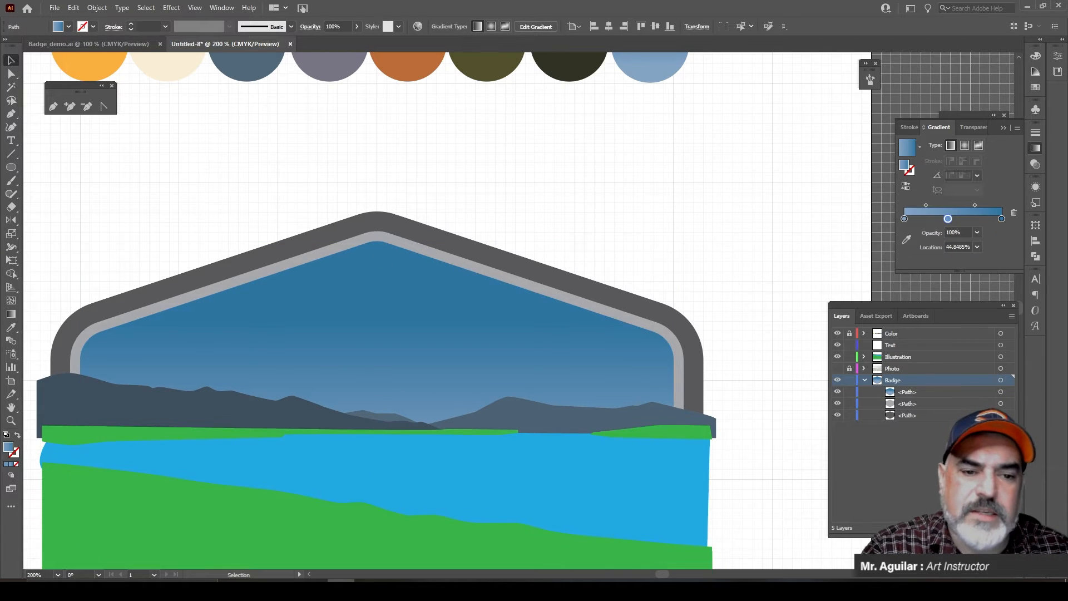
Step: Recolor the right far-shore strip with the olive green sampled from its reference circle
{"action": "scroll", "coordinate": [740, 489], "scroll_direction": "down", "scroll_amount": 5}
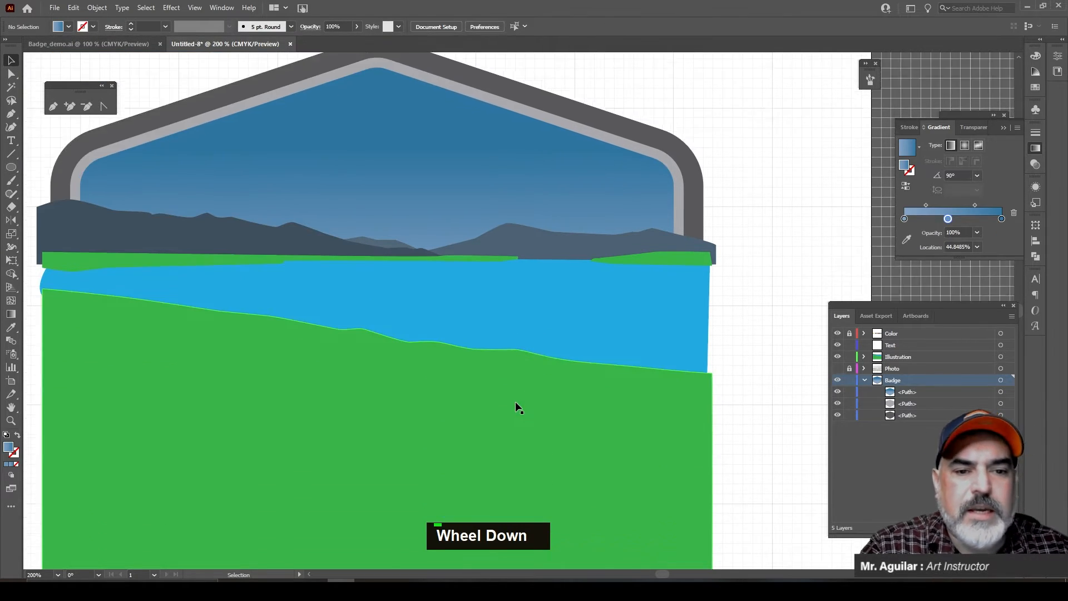
{"action": "left_click", "coordinate": [662, 244]}
{"action": "scroll", "coordinate": [707, 290], "scroll_direction": "up", "scroll_amount": 1}
{"action": "scroll", "coordinate": [156, 257], "scroll_direction": "up", "scroll_amount": 5}
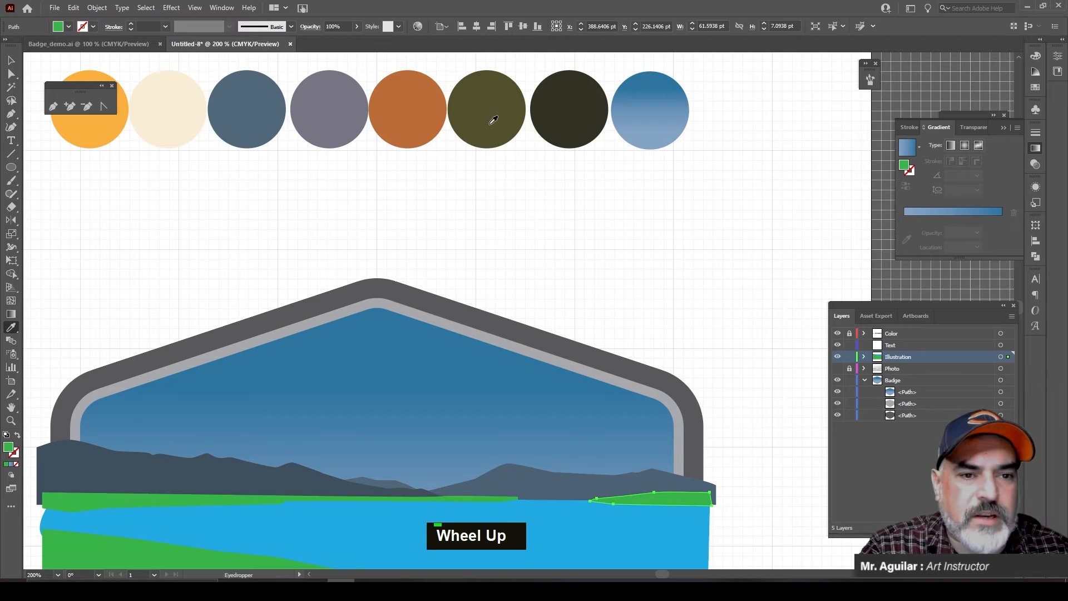
{"action": "left_click", "coordinate": [492, 123]}
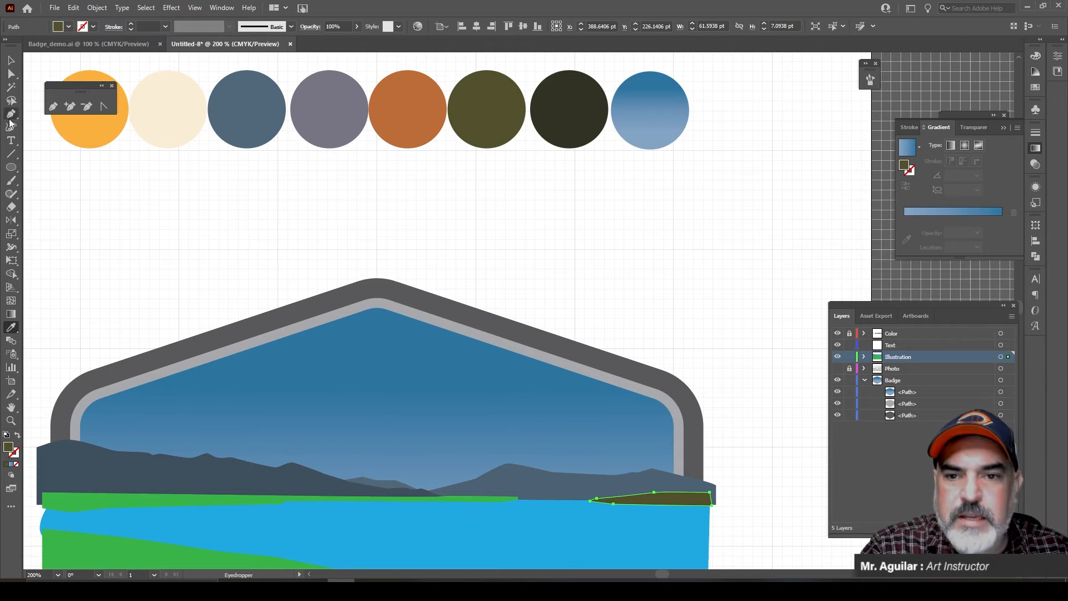
Step: Recolor the left far-shore strip with the same olive green reference color
{"action": "left_click", "coordinate": [12, 59]}
{"action": "left_click", "coordinate": [58, 280]}
{"action": "left_click", "coordinate": [138, 505]}
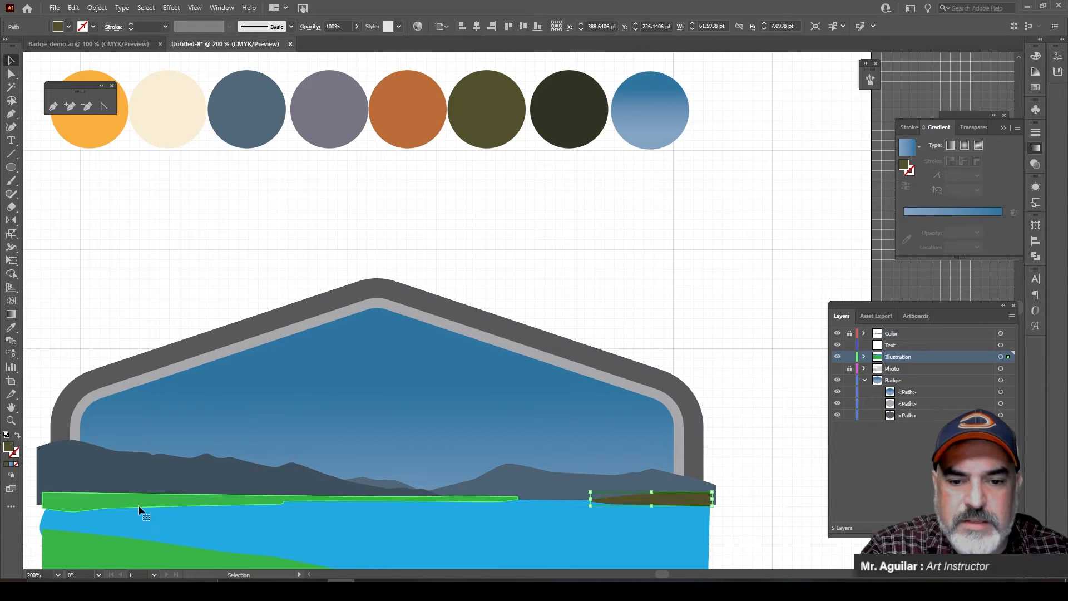
{"action": "left_click", "coordinate": [10, 331]}
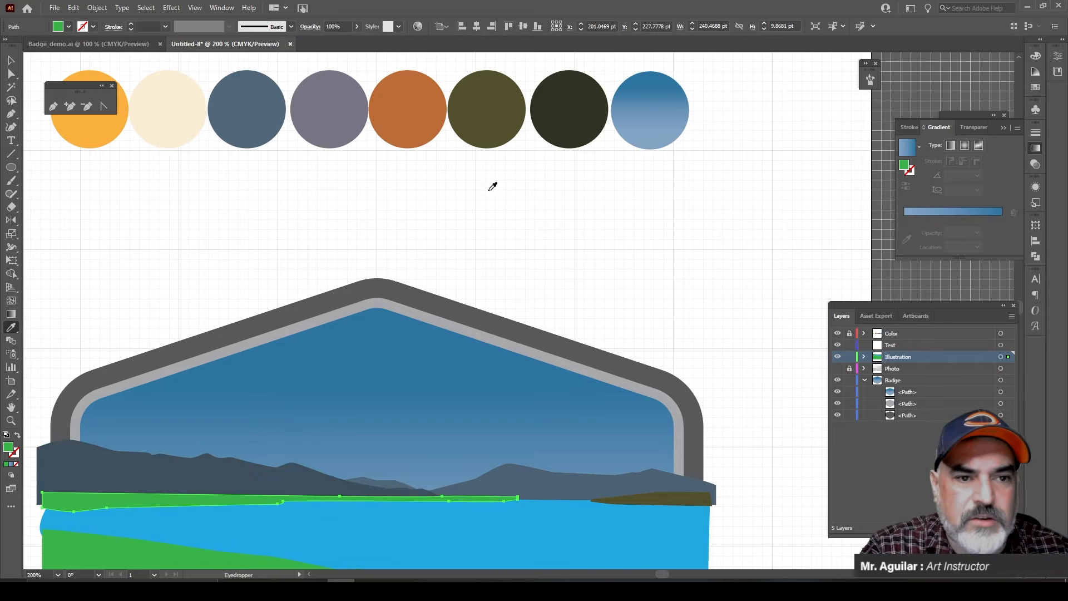
{"action": "left_click", "coordinate": [492, 140]}
Step: Recolor the large foreground land shape with the olive green sampled from the left far-shore strip
{"action": "scroll", "coordinate": [514, 292], "scroll_direction": "down", "scroll_amount": 5}
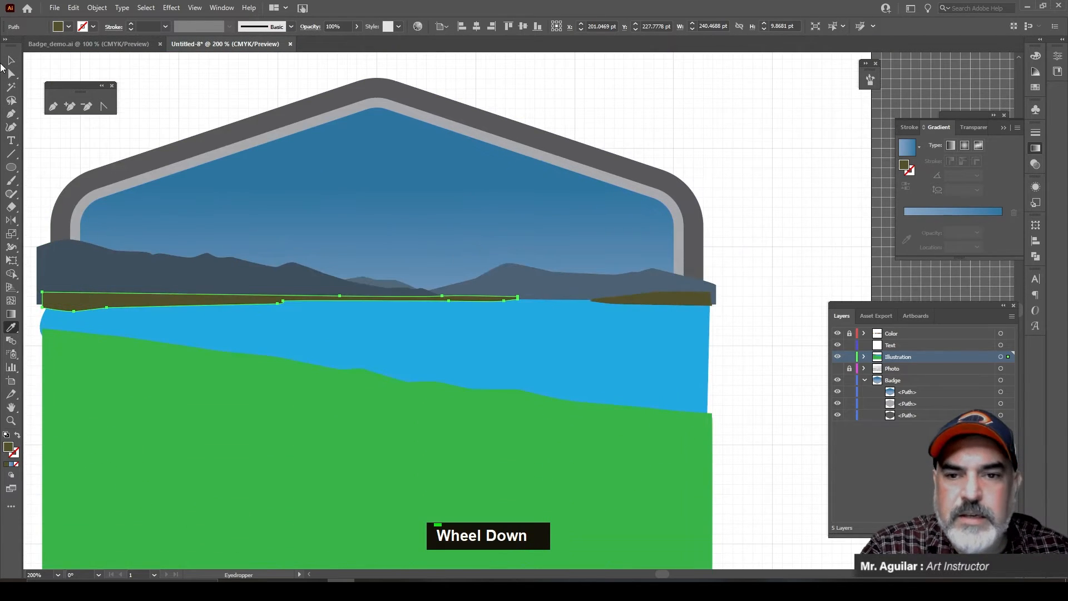
{"action": "key", "text": "v"}
{"action": "left_click", "coordinate": [272, 471]}
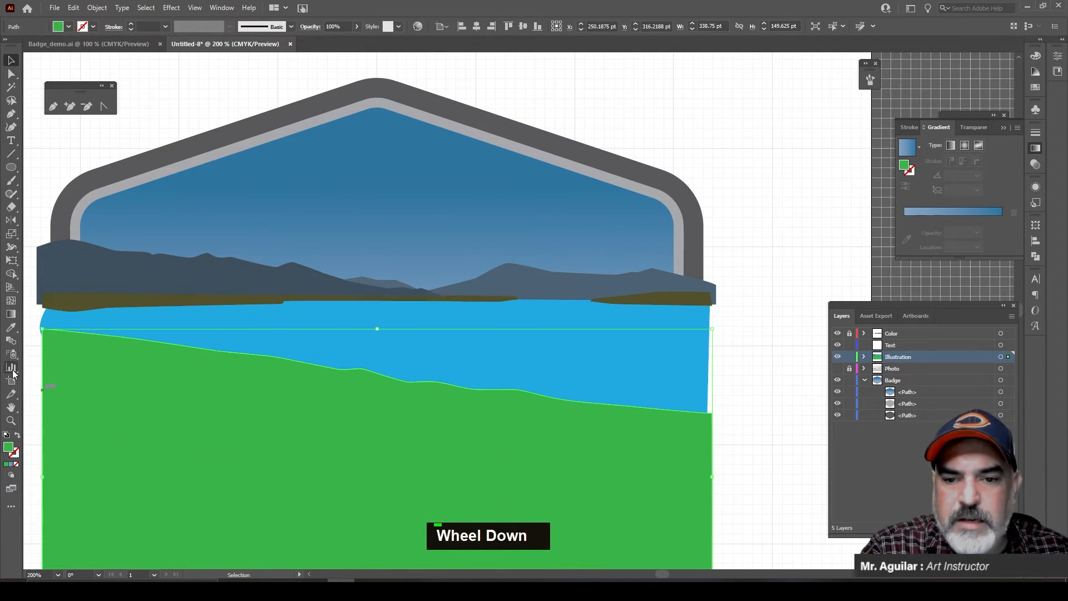
{"action": "left_click", "coordinate": [10, 327]}
{"action": "left_click", "coordinate": [106, 299]}
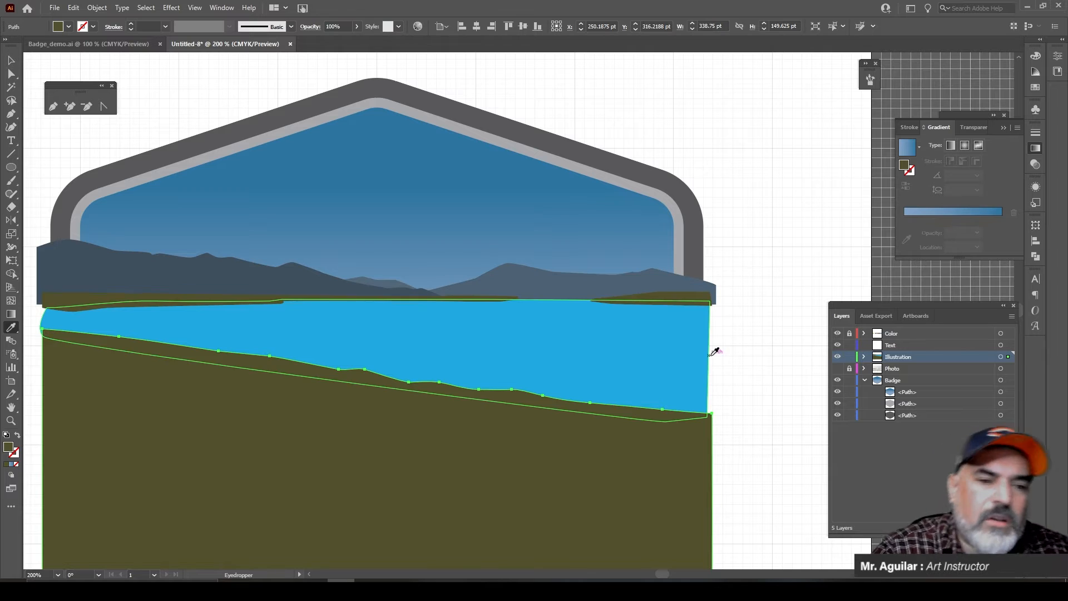
Step: Show the color sliders for the selected foreground land shape and switch them from HSB to CMYK
{"action": "scroll", "coordinate": [775, 298], "scroll_direction": "up", "scroll_amount": 3}
{"action": "scroll", "coordinate": [778, 299], "scroll_direction": "down", "scroll_amount": 2}
{"action": "scroll", "coordinate": [778, 299], "scroll_direction": "up", "scroll_amount": 3}
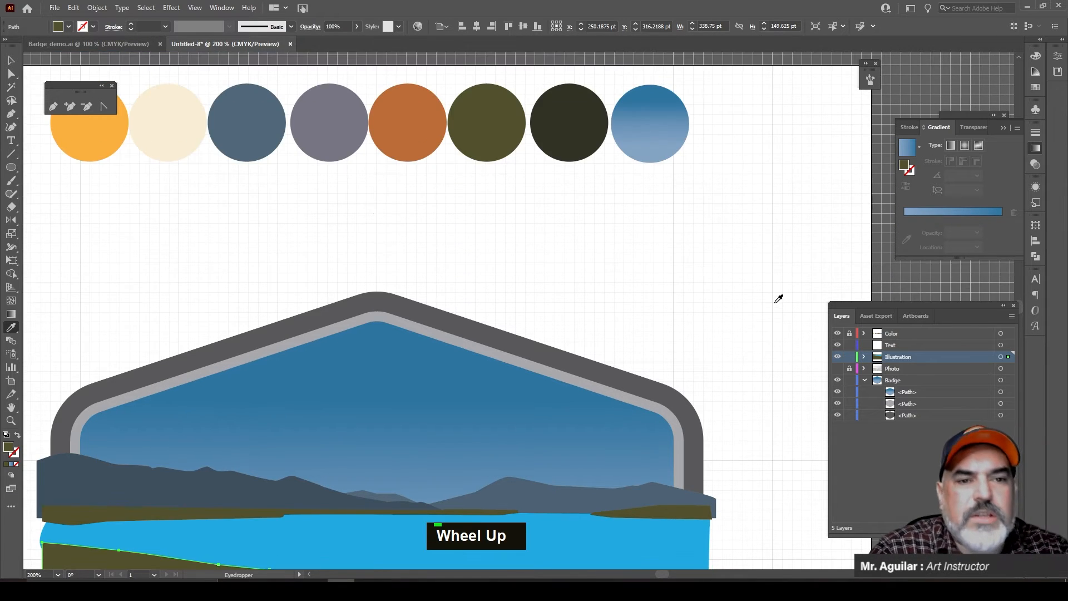
{"action": "left_click", "coordinate": [1035, 70]}
{"action": "left_click", "coordinate": [1036, 56]}
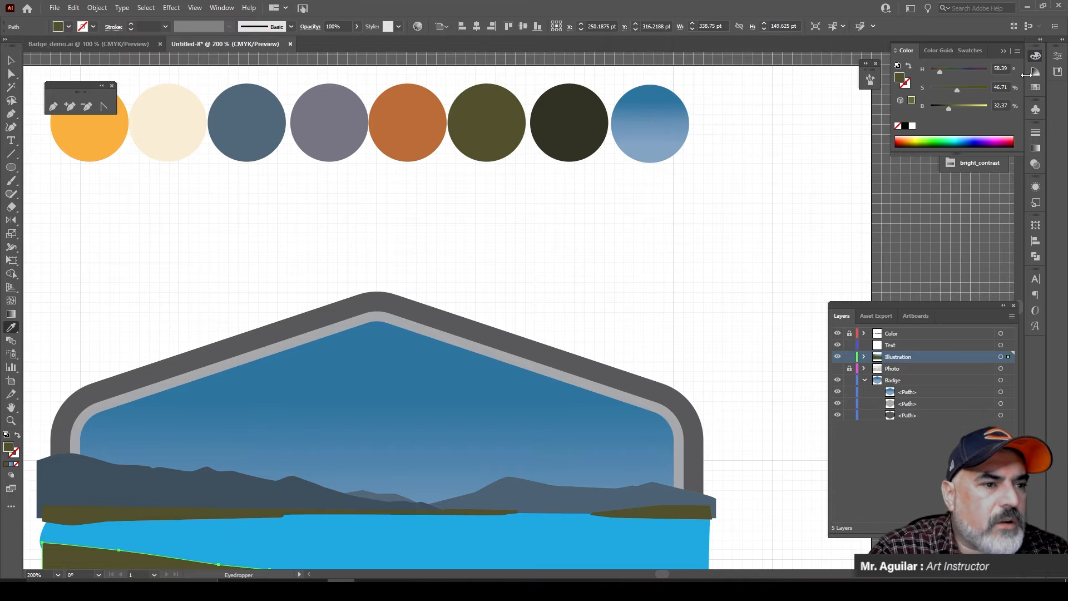
{"action": "left_click", "coordinate": [1016, 51]}
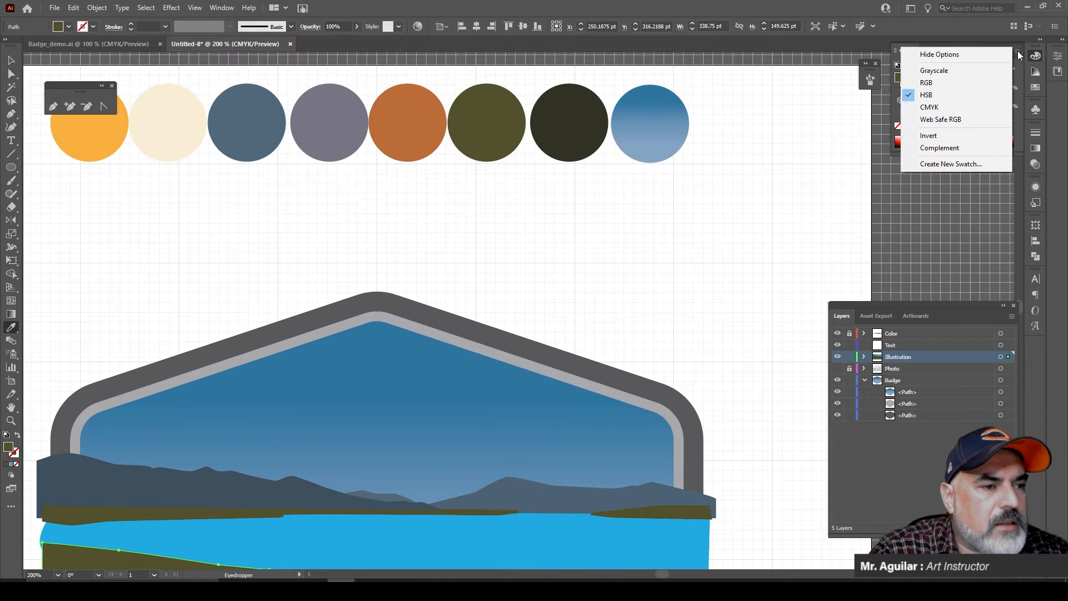
{"action": "left_click", "coordinate": [987, 94]}
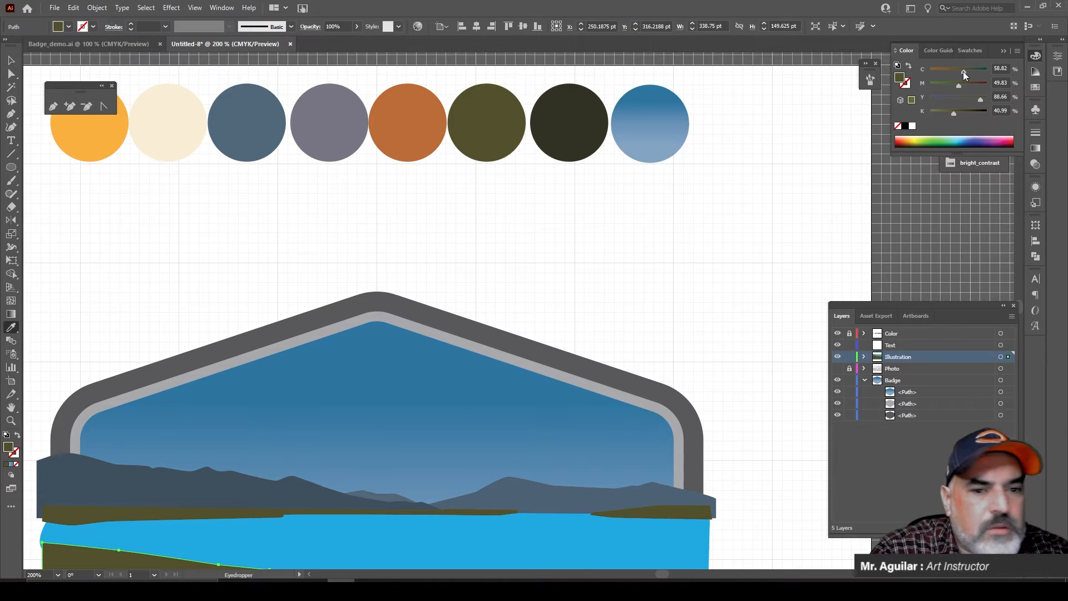
Step: Set the cyan value of the foreground land shape's fill to 69% to make its olive greener
{"action": "left_click_drag", "start_coordinate": [964, 72], "coordinate": [966, 72]}
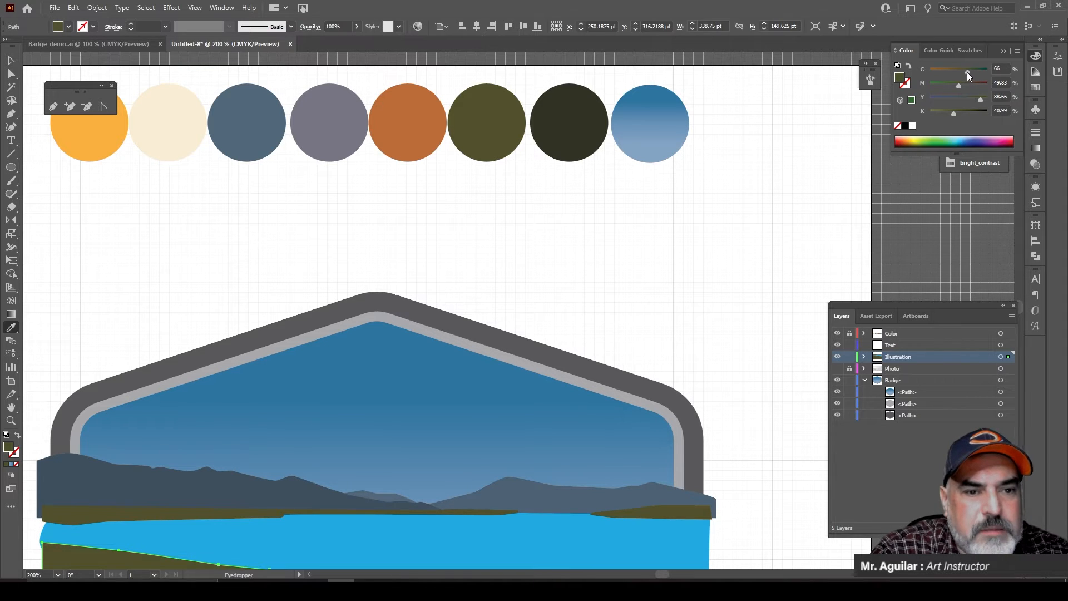
{"action": "left_click", "coordinate": [7, 61]}
{"action": "scroll", "coordinate": [153, 545], "scroll_direction": "down", "scroll_amount": 1}
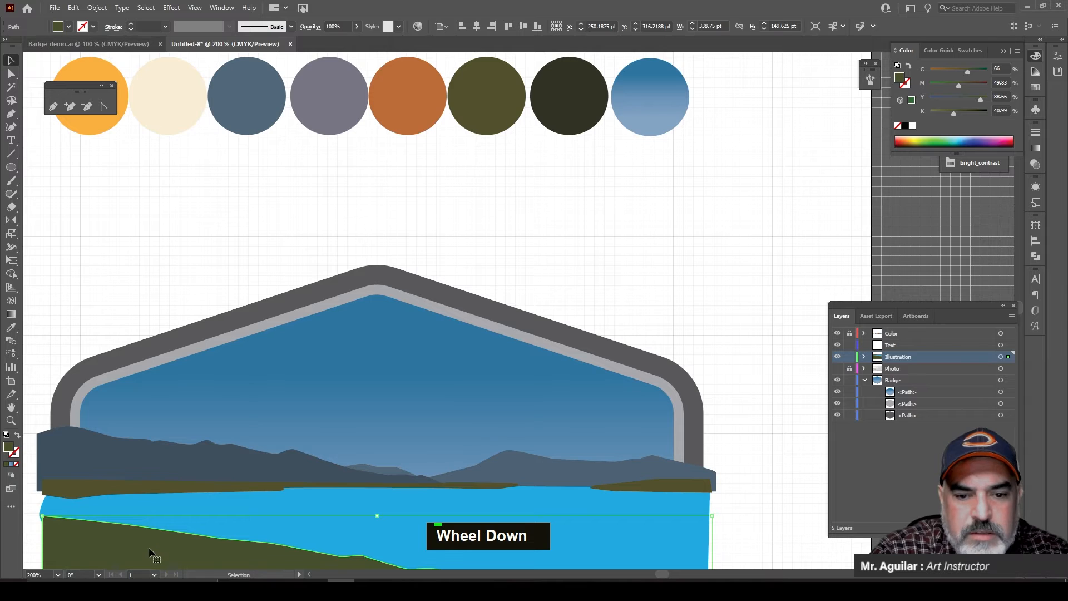
{"action": "scroll", "coordinate": [792, 174], "scroll_direction": "down", "scroll_amount": 4}
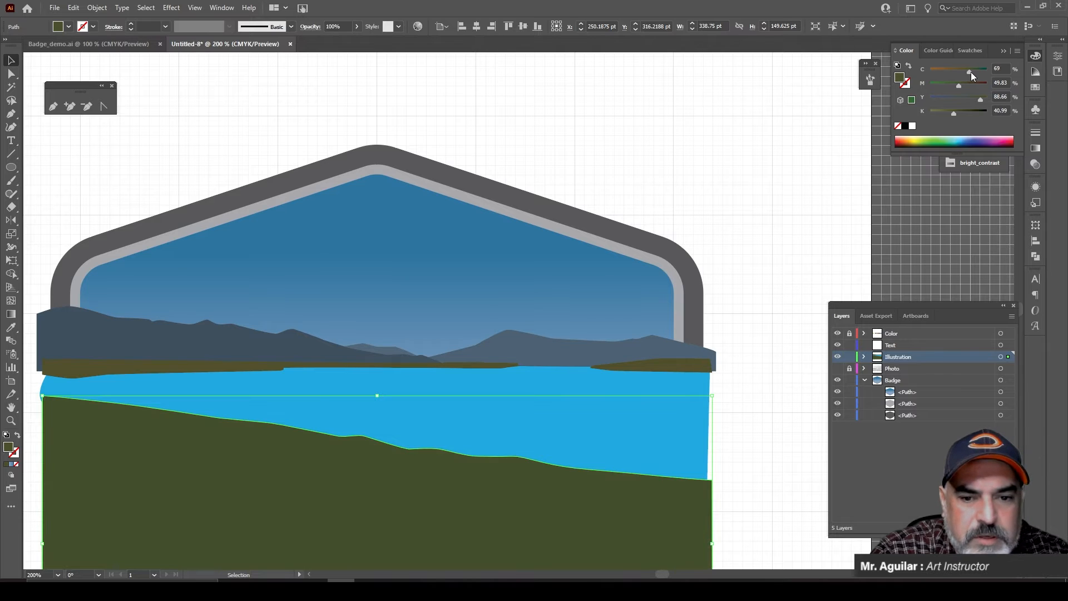
Step: Recolor the right far-shore strip with the green sampled from the foreground land shape
{"action": "left_click", "coordinate": [693, 365]}
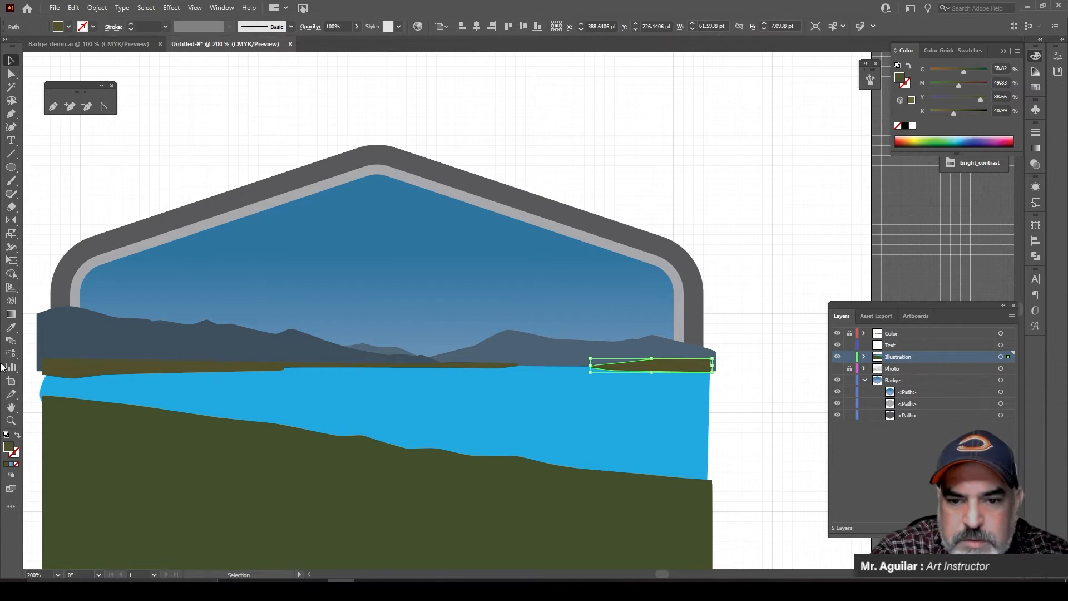
{"action": "left_click", "coordinate": [11, 329]}
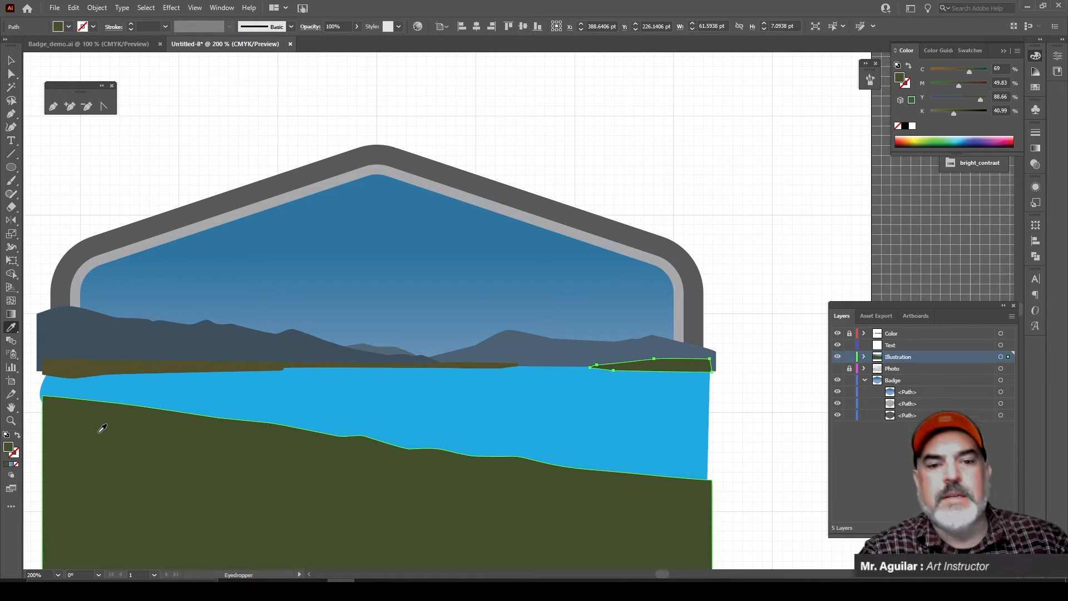
{"action": "left_click", "coordinate": [11, 62]}
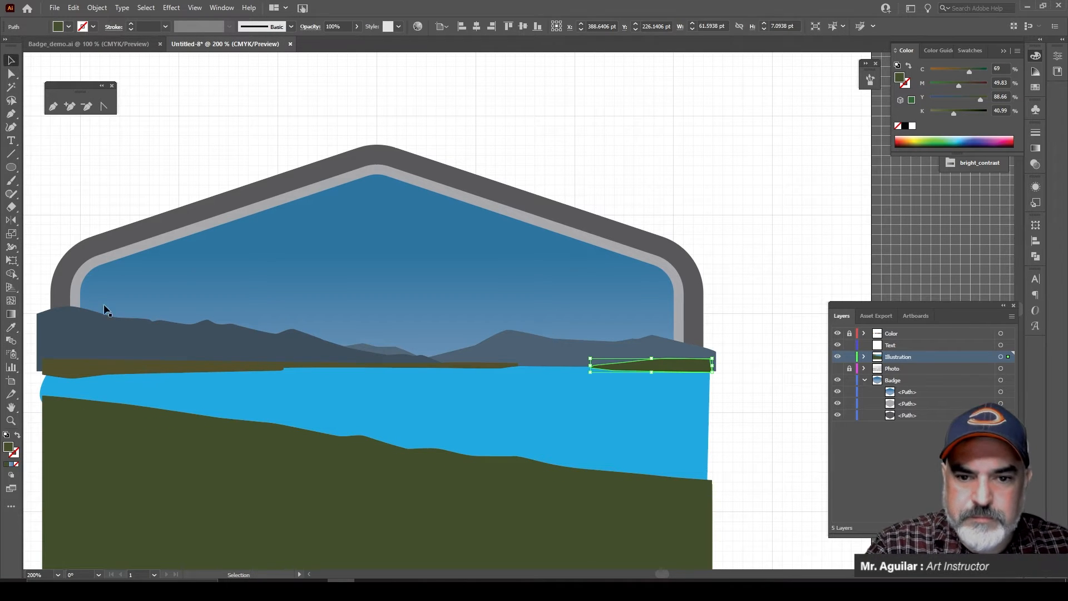
{"action": "left_click", "coordinate": [125, 374]}
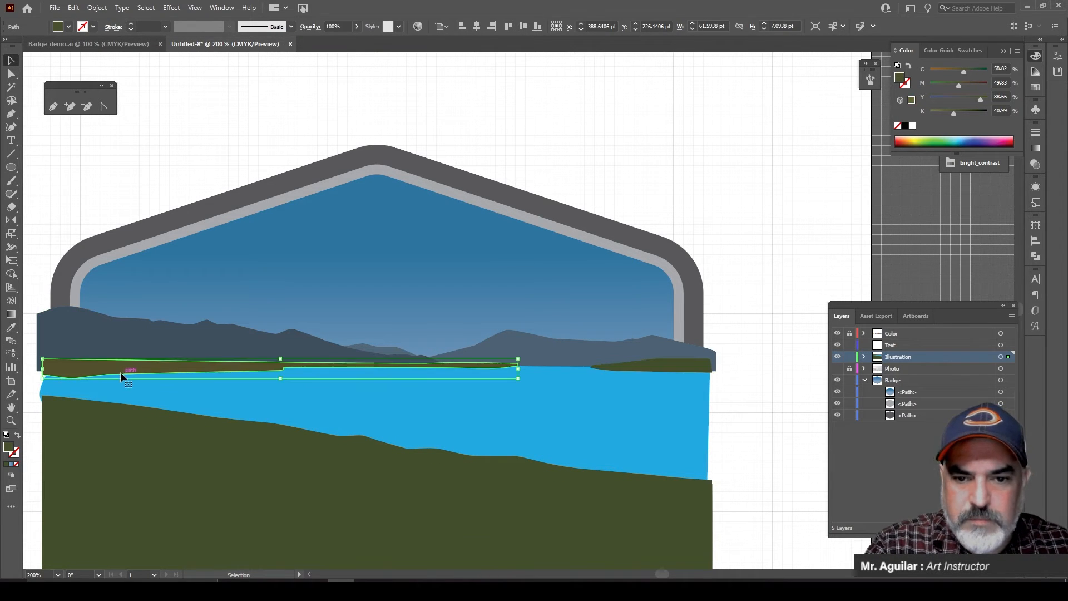
{"action": "left_click", "coordinate": [10, 328]}
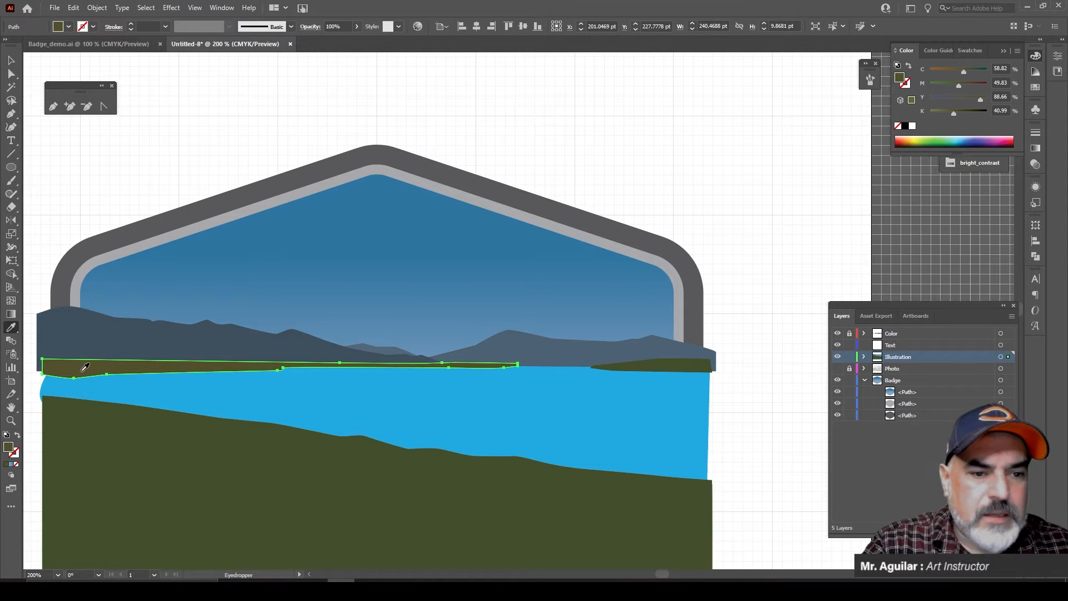
{"action": "left_click", "coordinate": [10, 75]}
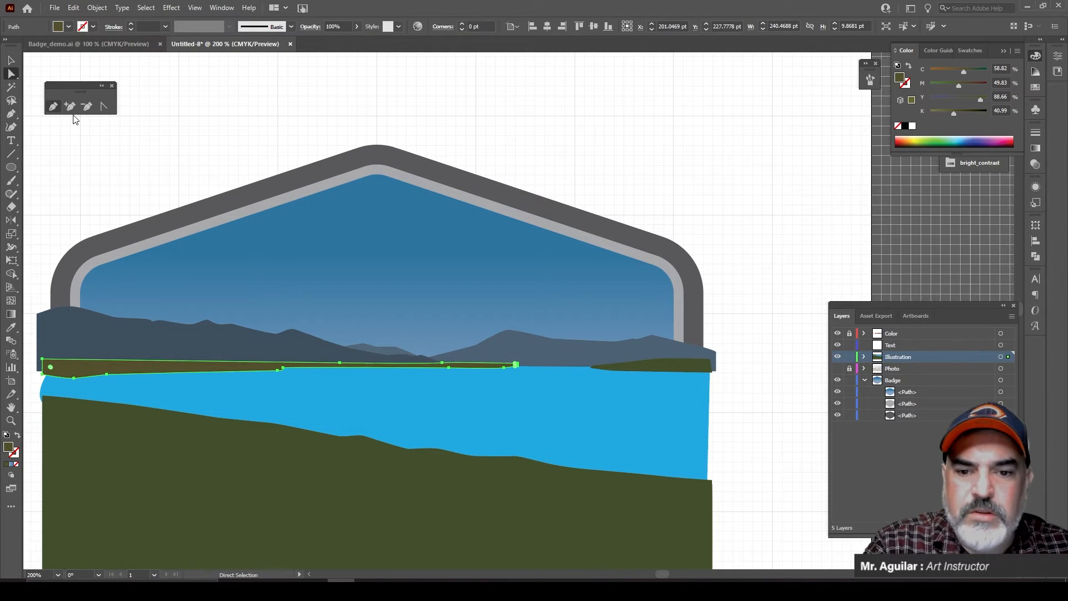
{"action": "left_click", "coordinate": [216, 151]}
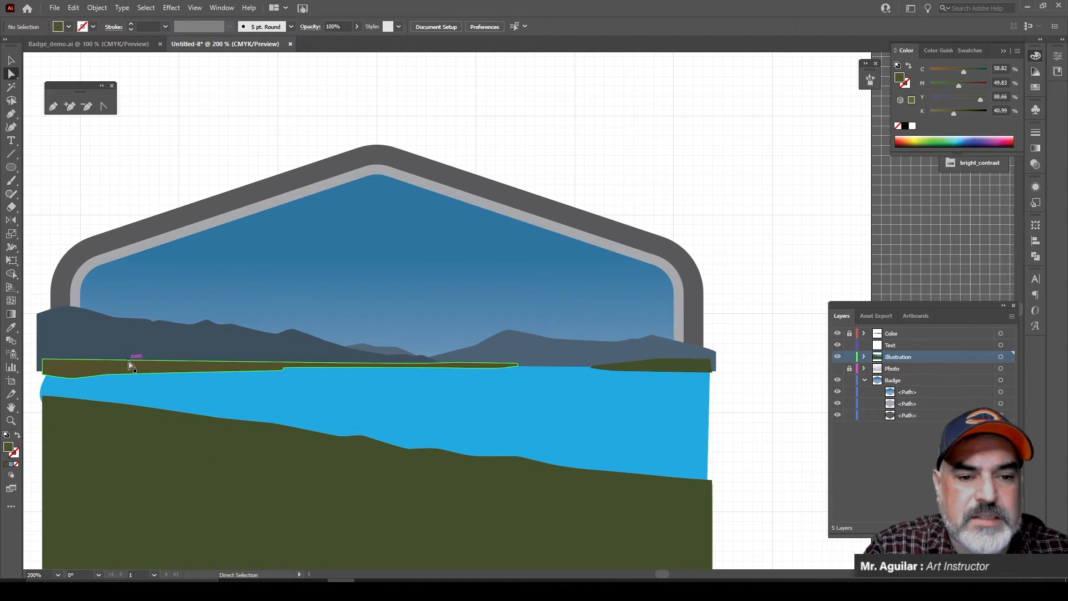
{"action": "scroll", "coordinate": [158, 452], "scroll_direction": "down", "scroll_amount": 3}
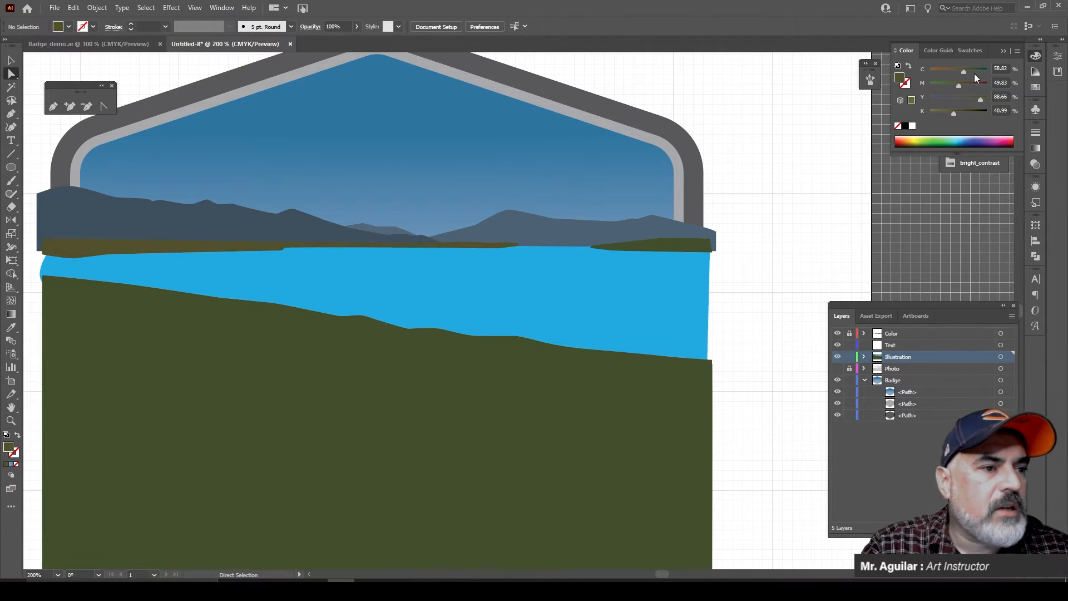
Step: Switch the color sliders to HSB and set the brightness of the large green foreground's fill to 27%
{"action": "left_click", "coordinate": [1017, 55]}
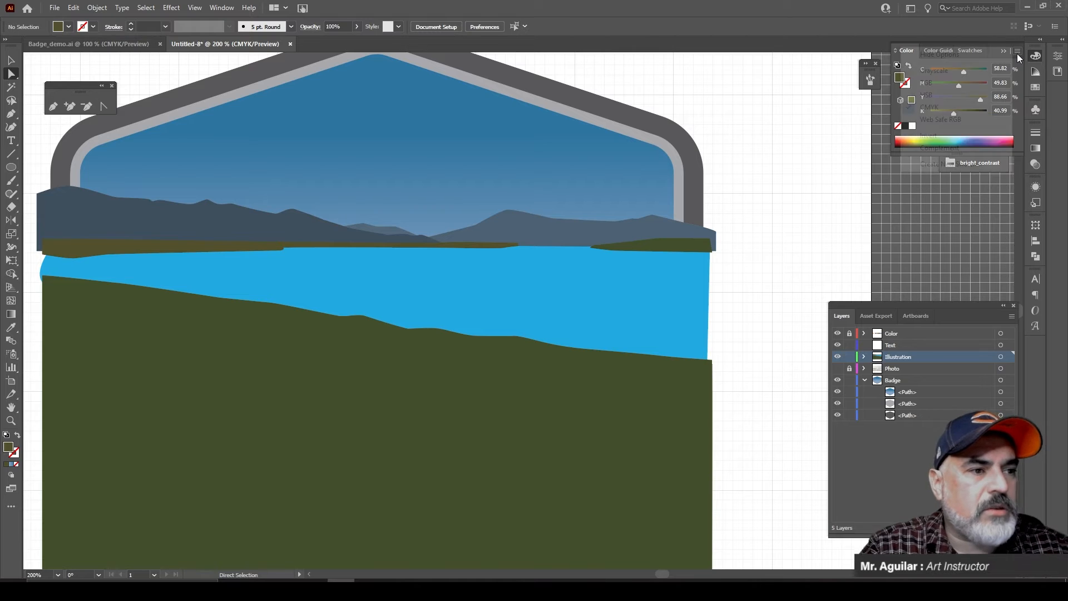
{"action": "left_click", "coordinate": [992, 98]}
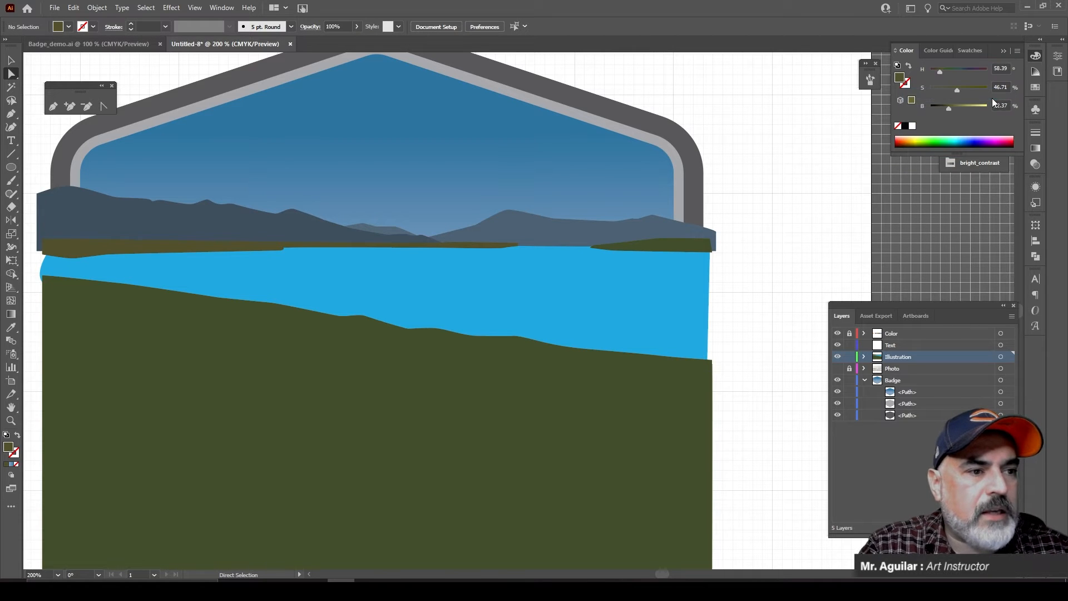
{"action": "left_click", "coordinate": [680, 428]}
{"action": "left_click_drag", "start_coordinate": [950, 107], "coordinate": [946, 105]}
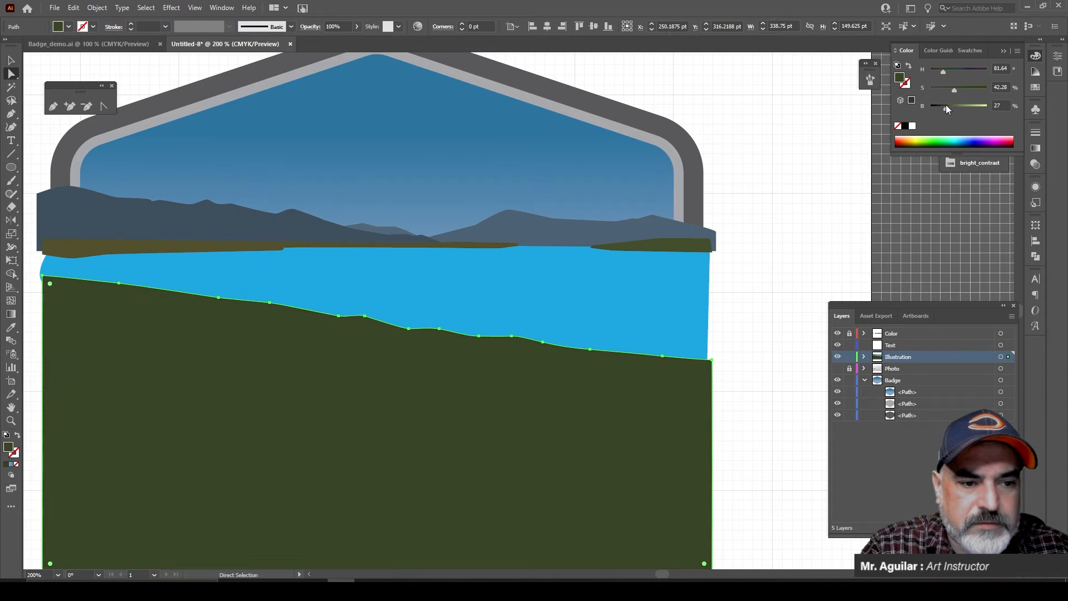
Step: Raise the right shoreline strip's brightness to about 34% and match the left shoreline strip to its sampled color
{"action": "left_click", "coordinate": [689, 245]}
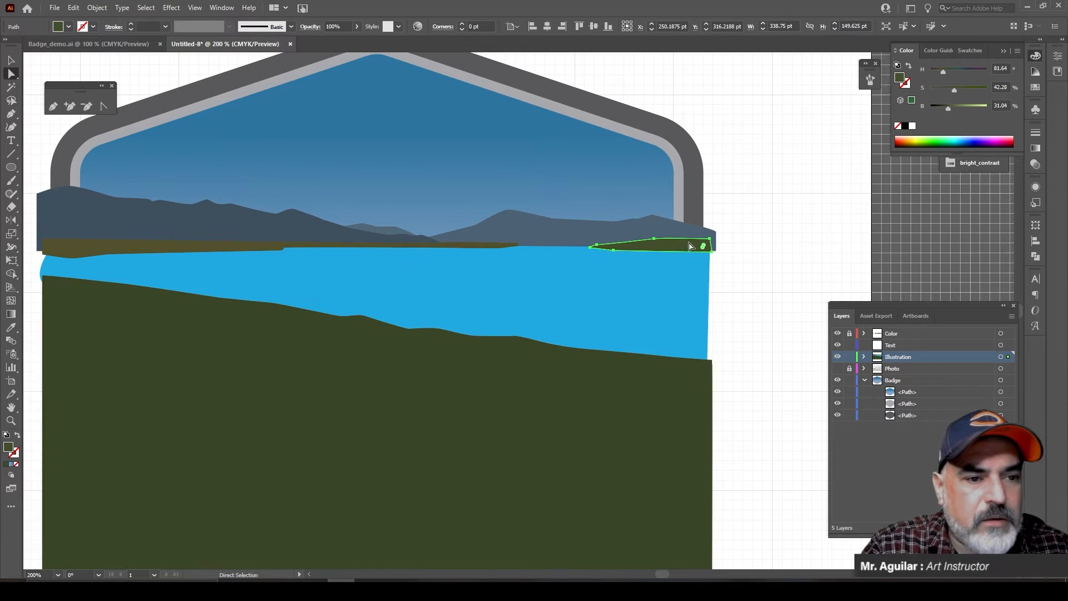
{"action": "left_click_drag", "start_coordinate": [946, 111], "coordinate": [949, 111]}
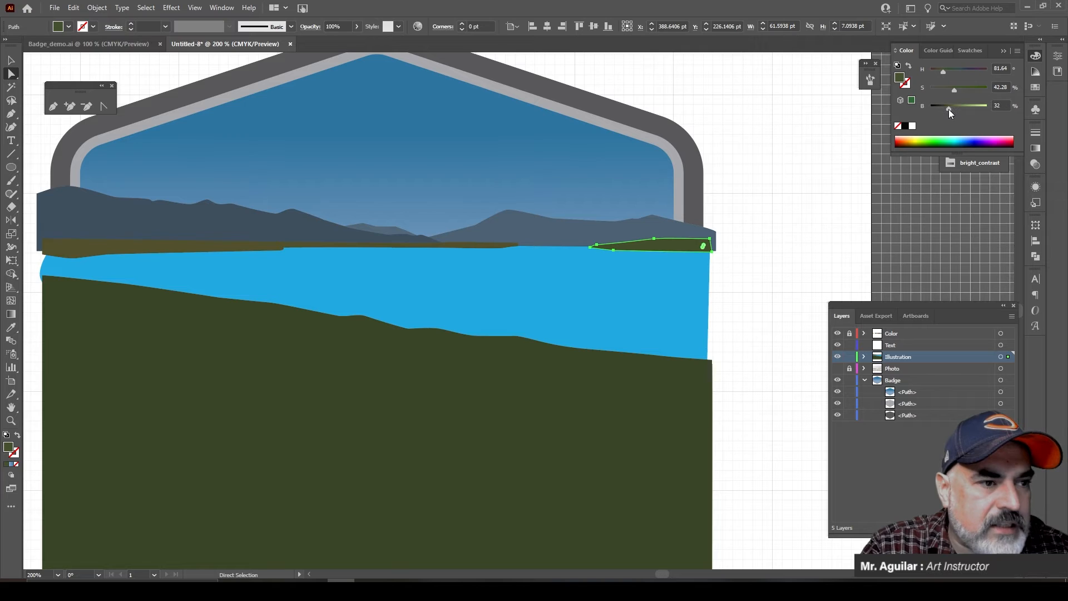
{"action": "left_click", "coordinate": [247, 245]}
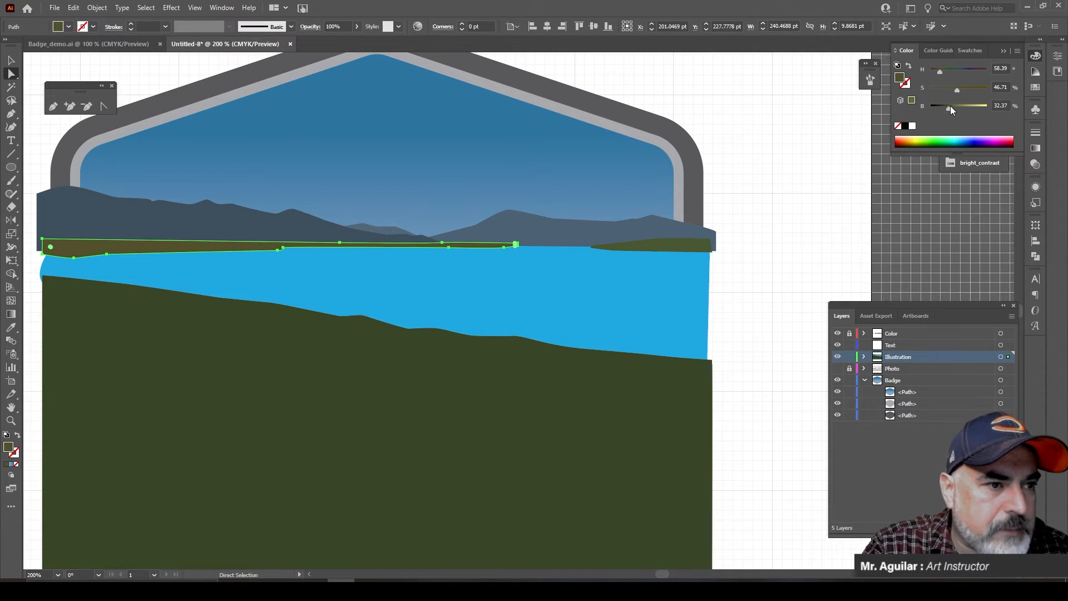
{"action": "left_click_drag", "start_coordinate": [949, 109], "coordinate": [953, 109]}
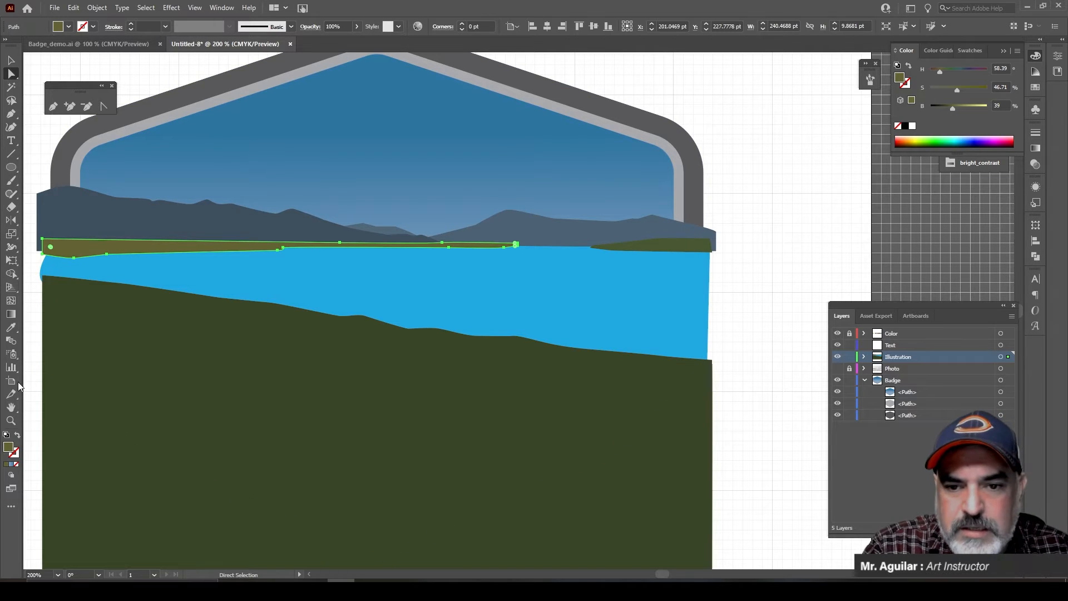
{"action": "left_click", "coordinate": [11, 327]}
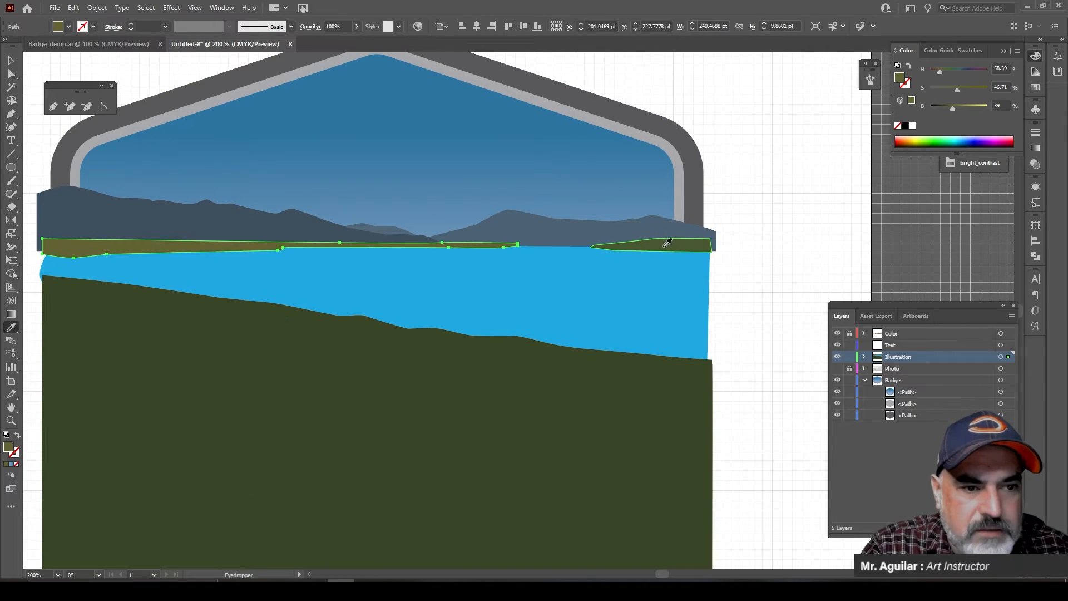
{"action": "left_click", "coordinate": [663, 247]}
{"action": "left_click", "coordinate": [11, 74]}
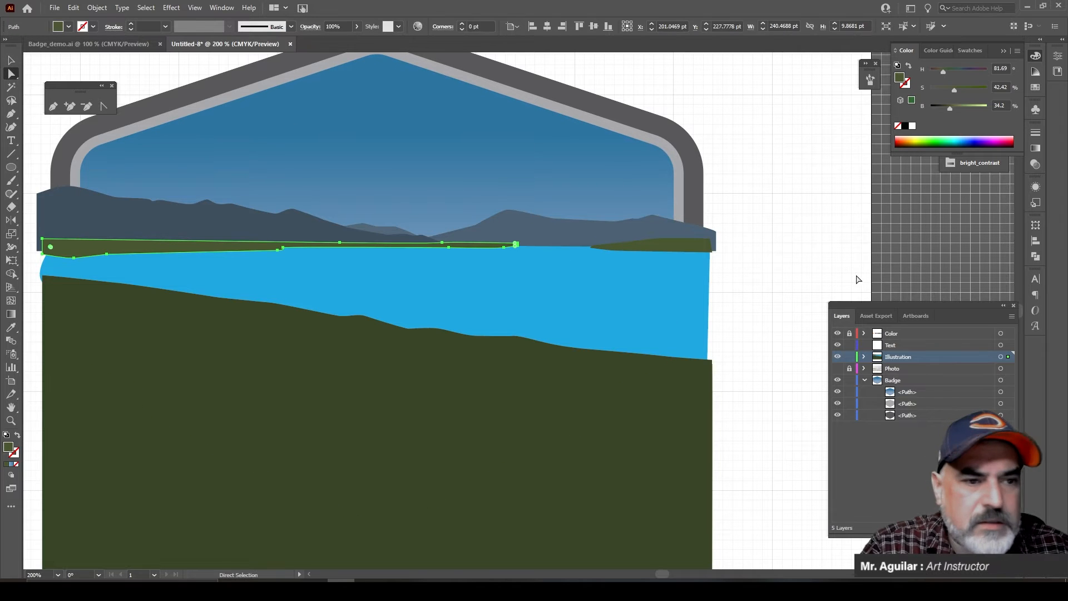
{"action": "left_click", "coordinate": [785, 261]}
Step: Copy the innermost badge shape with the blue gradient fill from the Badge layer
{"action": "scroll", "coordinate": [639, 329], "scroll_direction": "down", "scroll_amount": 4}
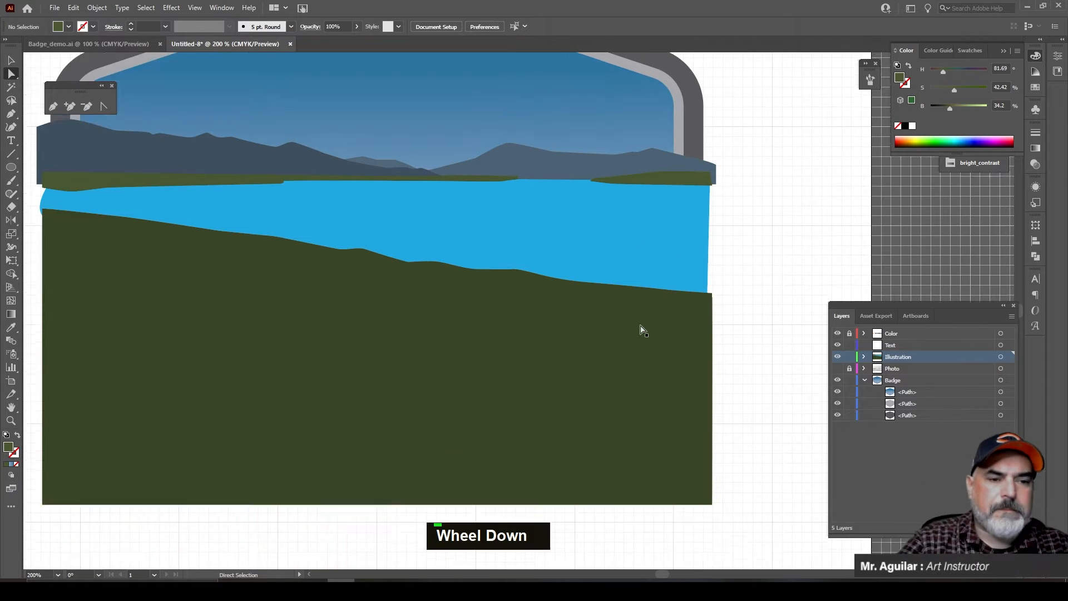
{"action": "scroll", "coordinate": [654, 427], "scroll_direction": "up", "scroll_amount": 2}
{"action": "scroll", "coordinate": [654, 427], "scroll_direction": "up", "scroll_amount": 4}
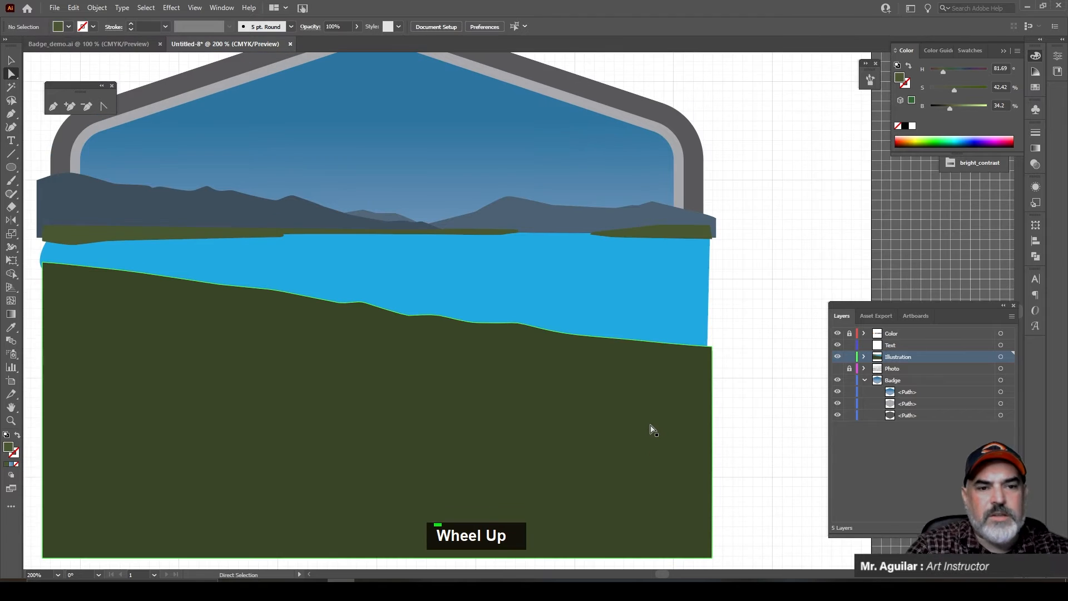
{"action": "scroll", "coordinate": [651, 430], "scroll_direction": "down", "scroll_amount": 1}
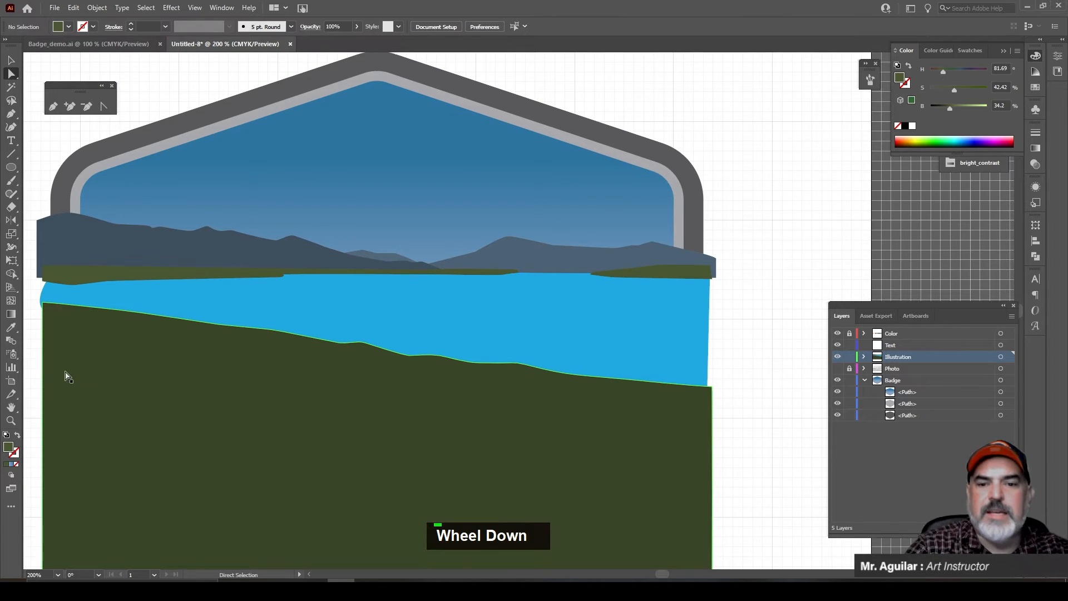
{"action": "left_click", "coordinate": [12, 421]}
{"action": "left_click", "coordinate": [408, 241], "text": "alt"}
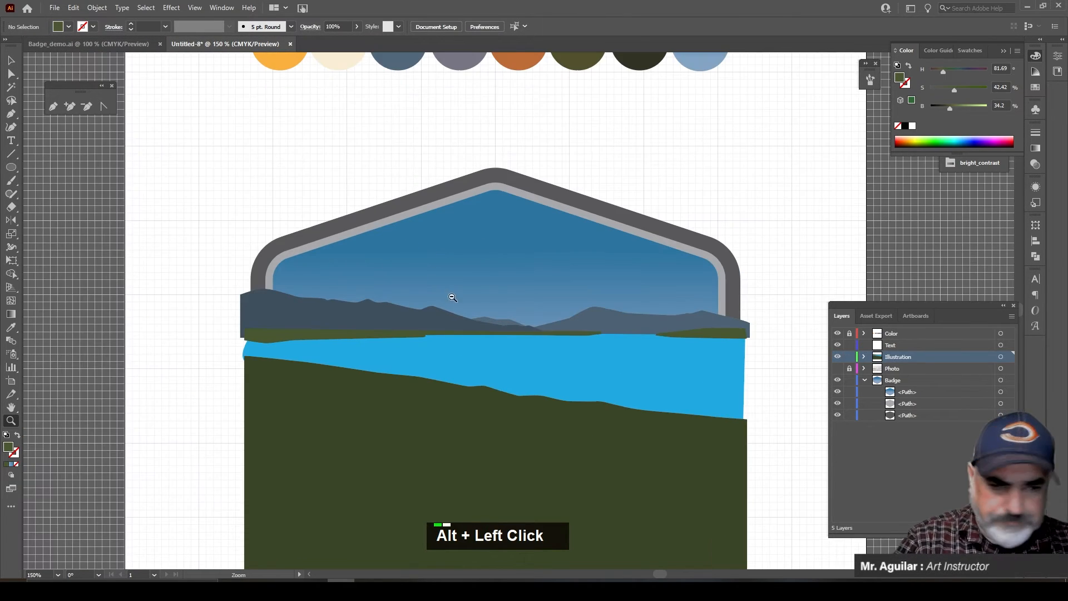
{"action": "left_click", "coordinate": [503, 363], "text": "alt"}
{"action": "scroll", "coordinate": [504, 362], "scroll_direction": "down", "scroll_amount": 4}
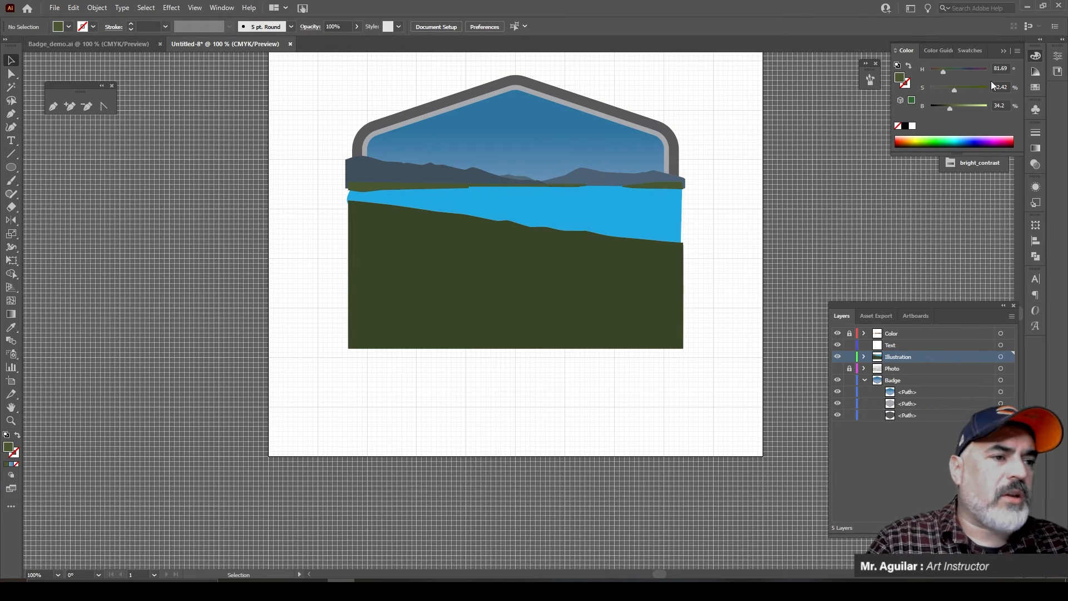
{"action": "left_click", "coordinate": [1003, 51]}
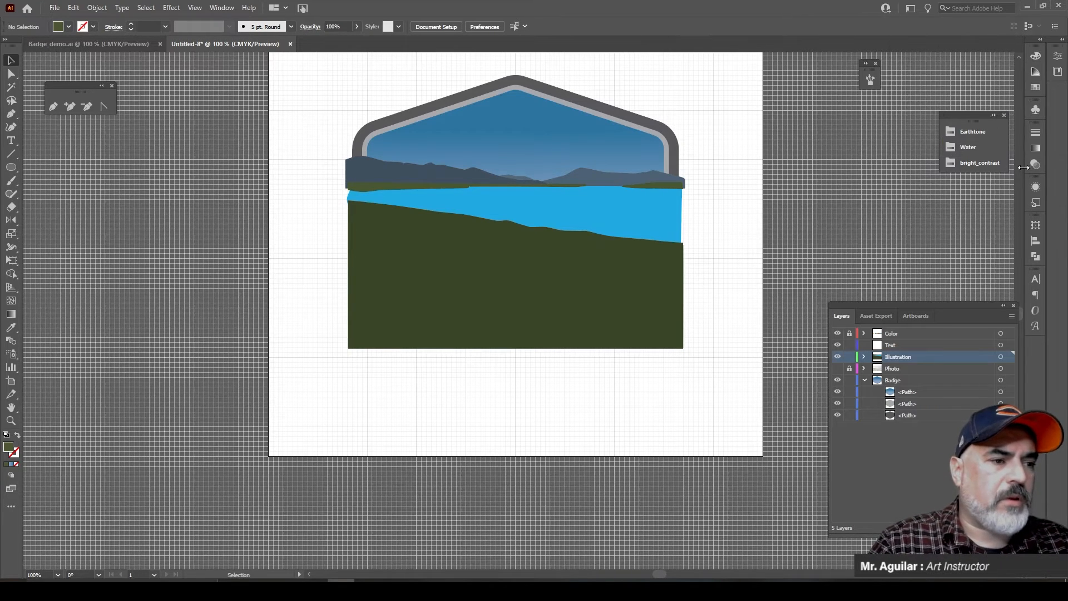
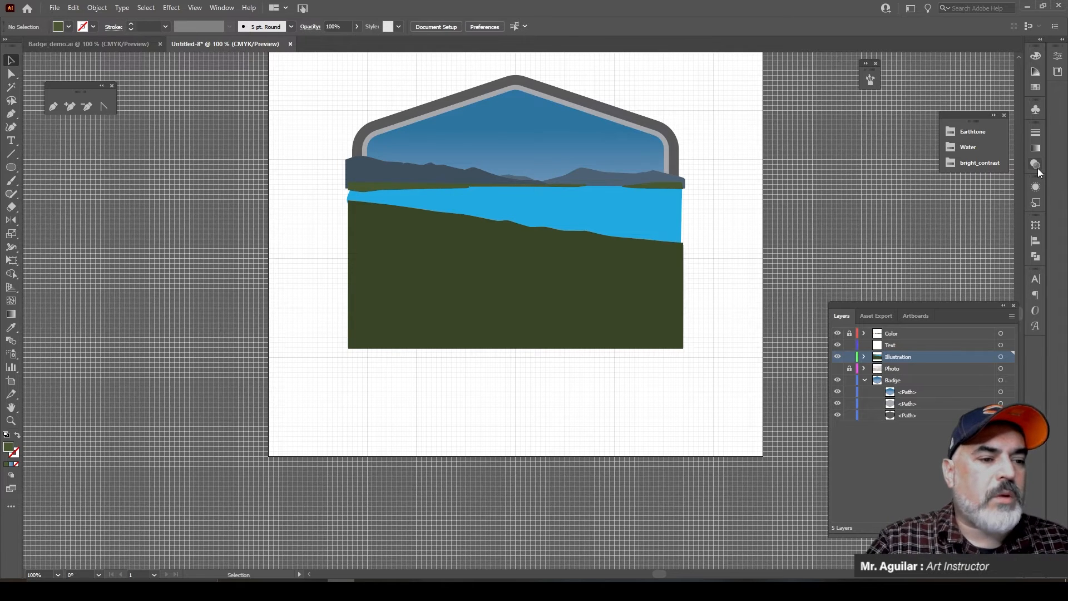
{"action": "left_click", "coordinate": [1001, 392]}
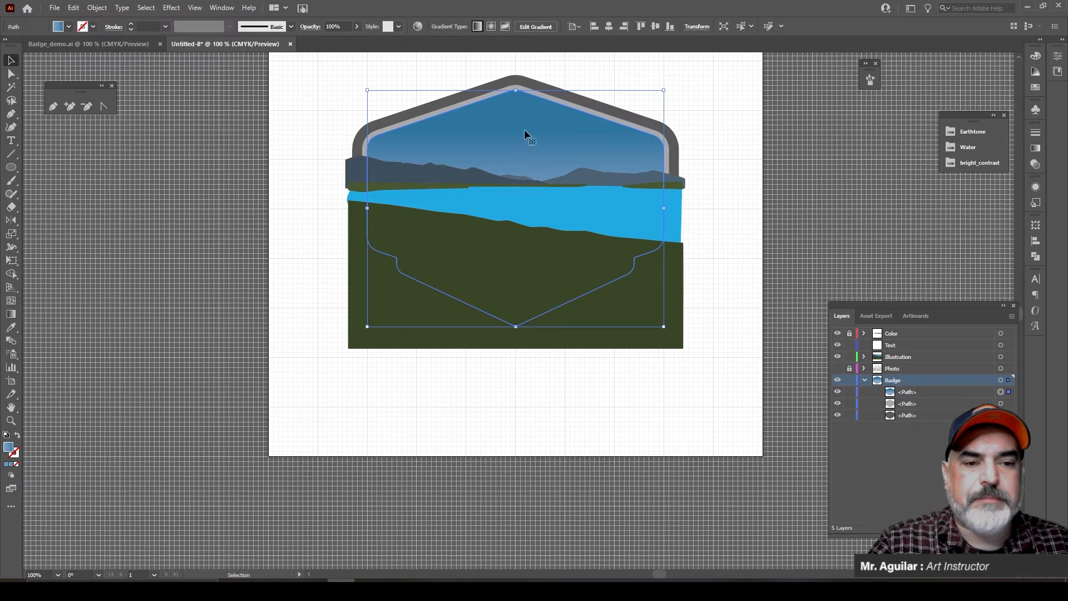
{"action": "key", "text": "ctrl+c"}
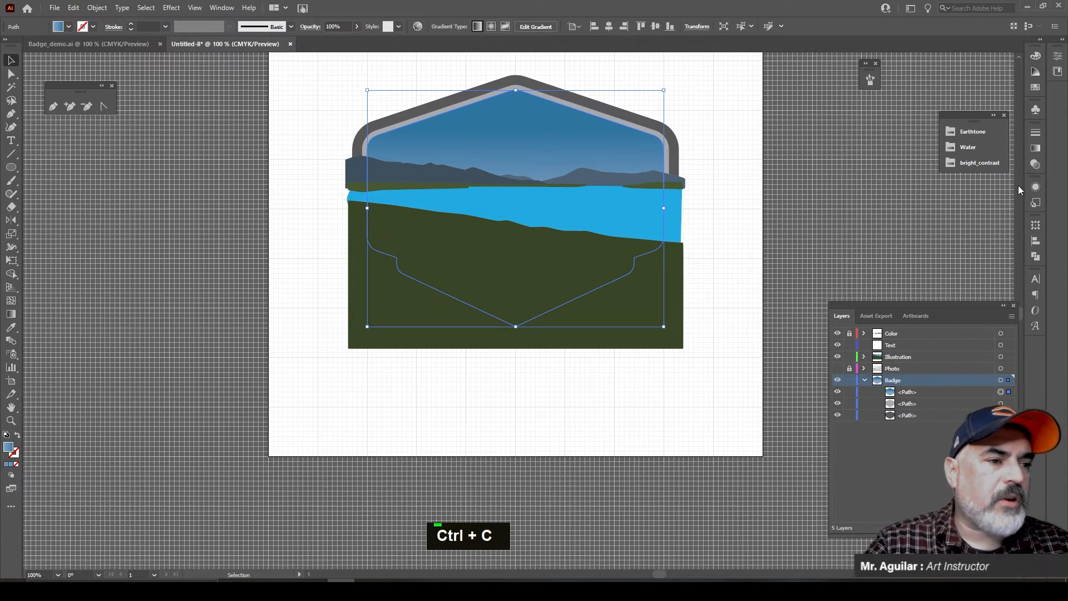
Step: Add an opacity mask to the dark green foreground and paste the copied badge shape in front inside the mask
{"action": "left_click", "coordinate": [1034, 166]}
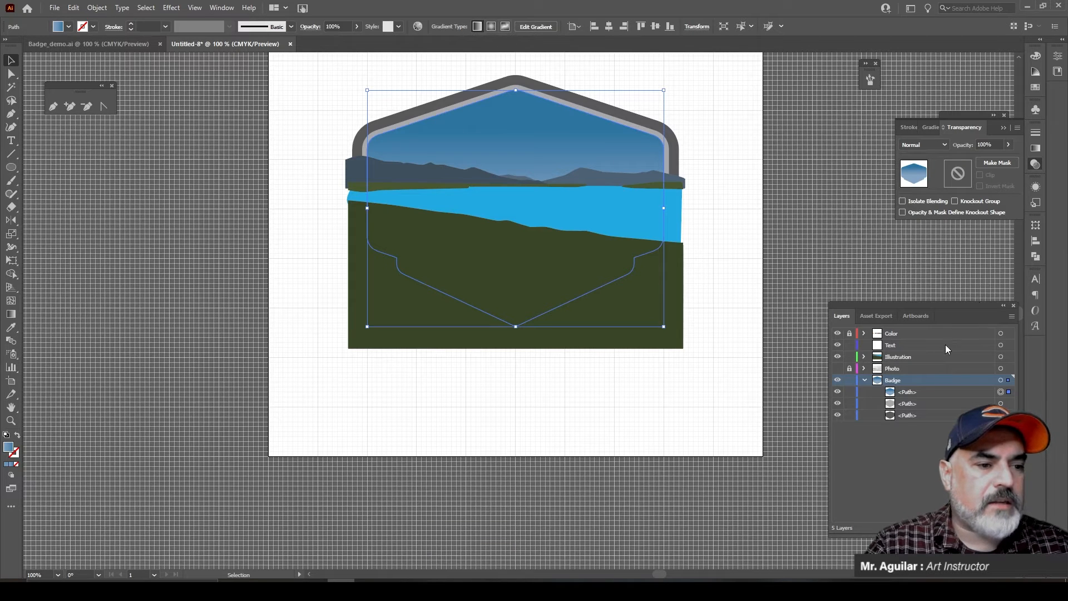
{"action": "left_click", "coordinate": [864, 356]}
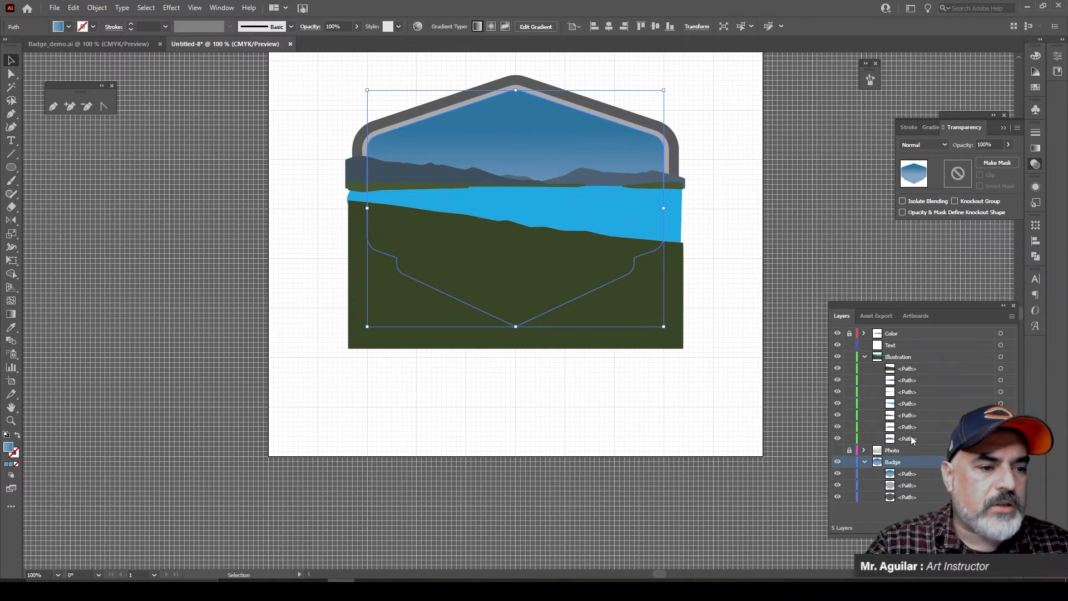
{"action": "left_click", "coordinate": [675, 310]}
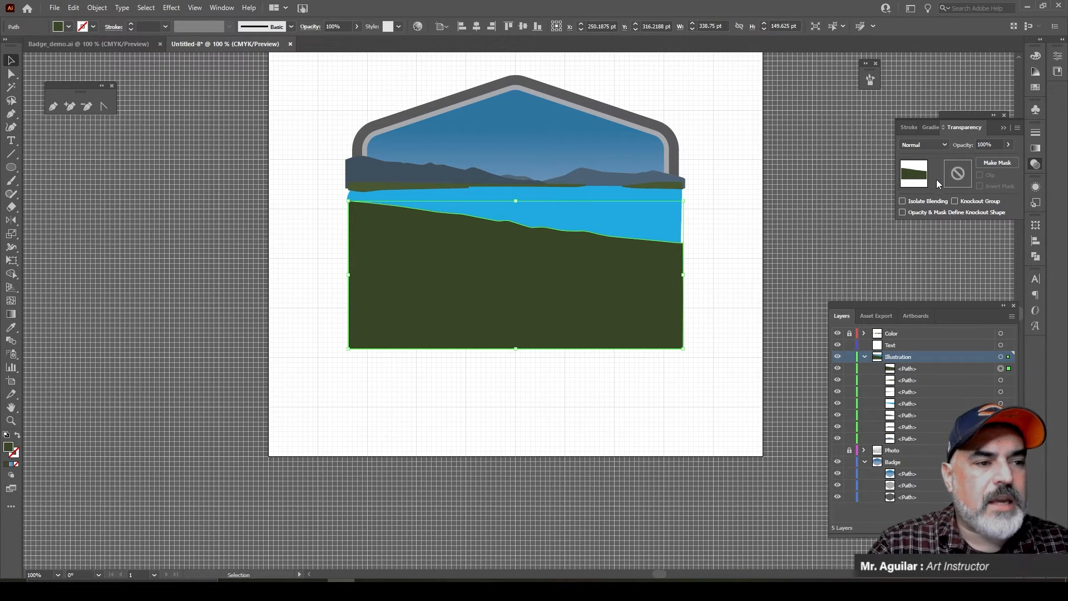
{"action": "left_click", "coordinate": [1006, 163]}
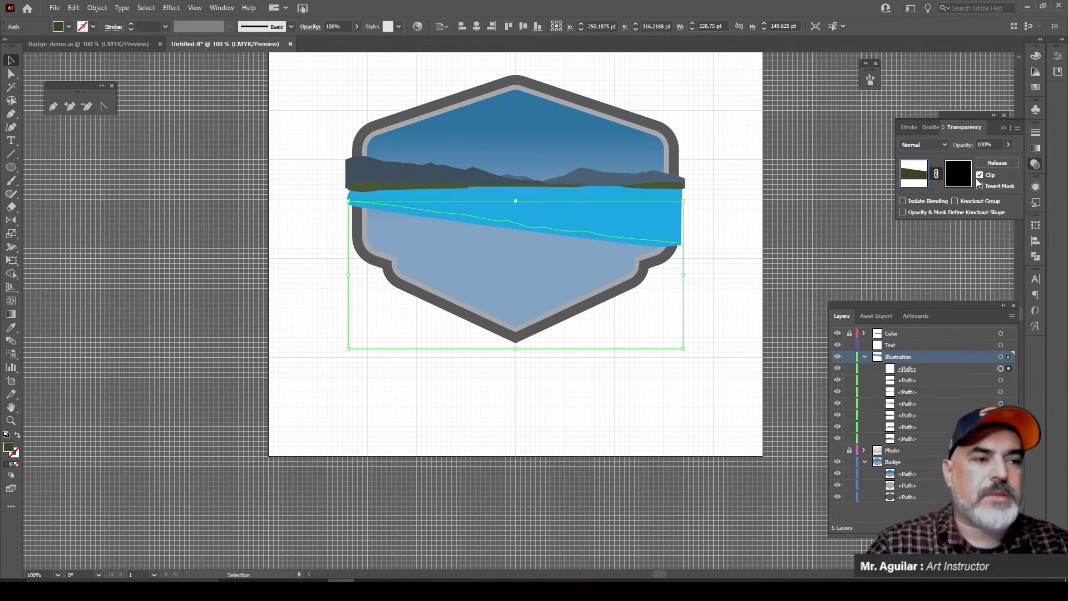
{"action": "left_click", "coordinate": [959, 176]}
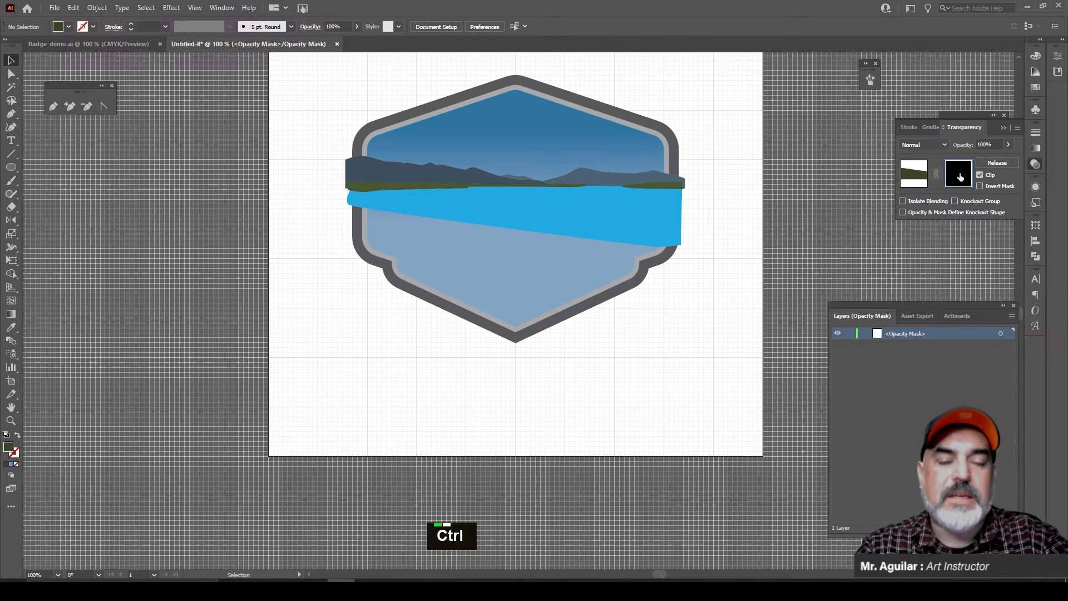
{"action": "key", "text": "ctrl+f"}
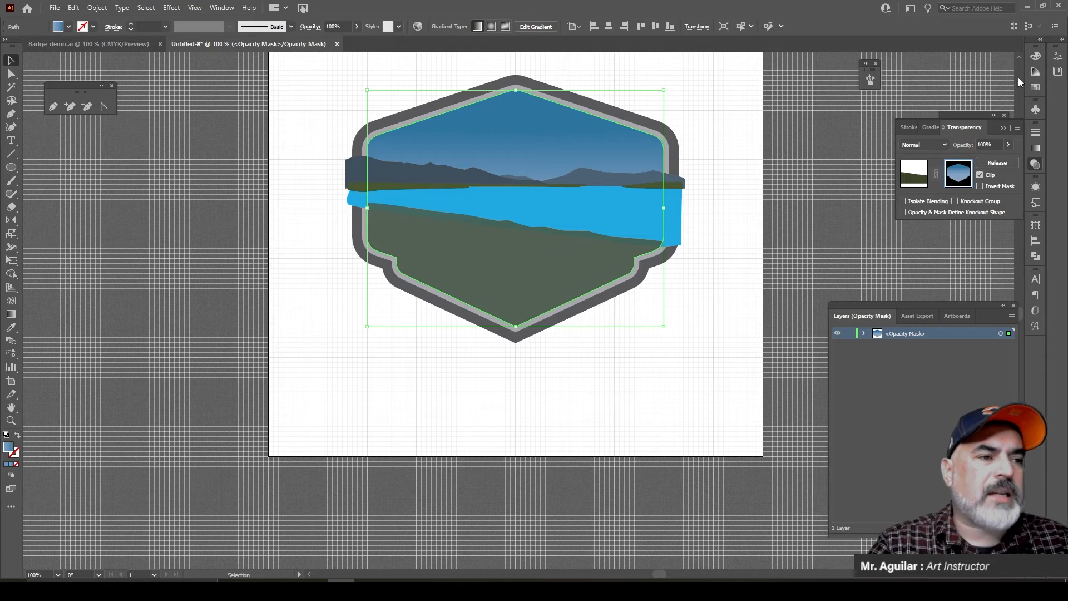
Step: Fill the badge shape inside the foreground's opacity mask with the white swatch
{"action": "left_click", "coordinate": [1035, 88]}
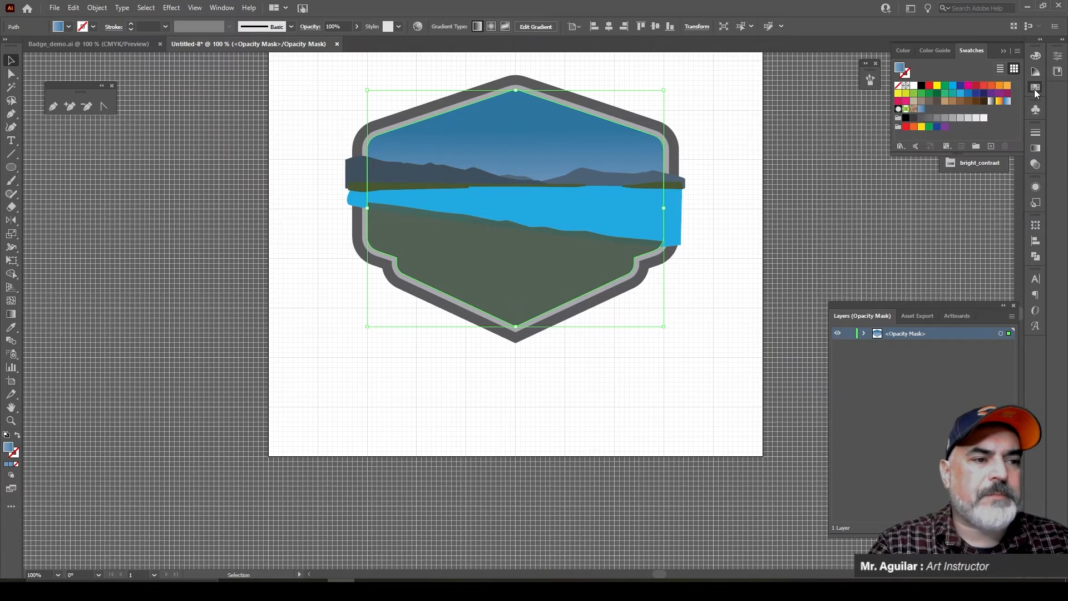
{"action": "left_click", "coordinate": [914, 86]}
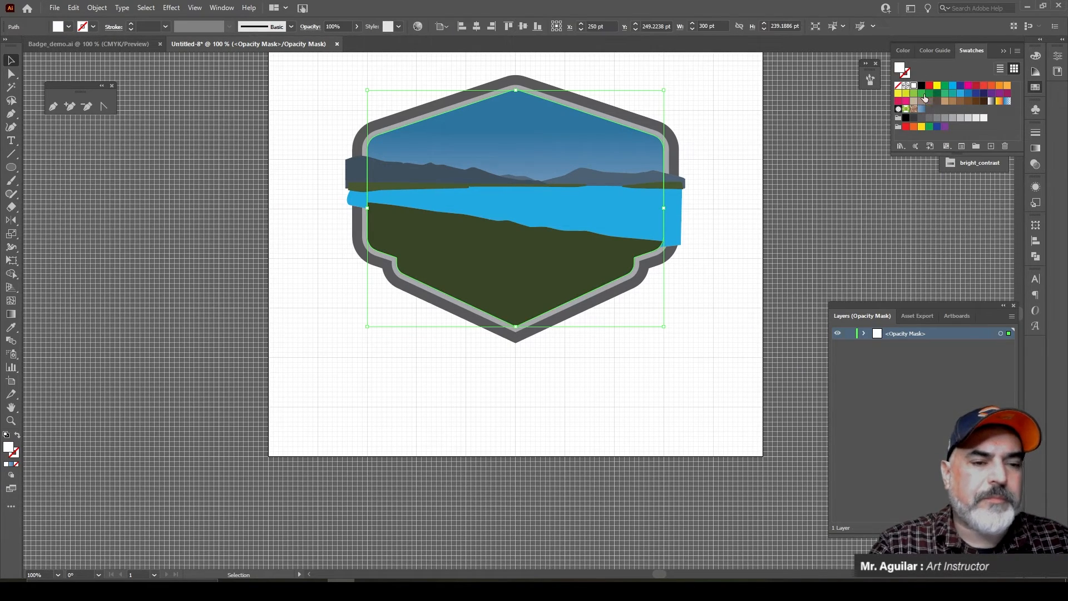
{"action": "left_click", "coordinate": [1003, 51]}
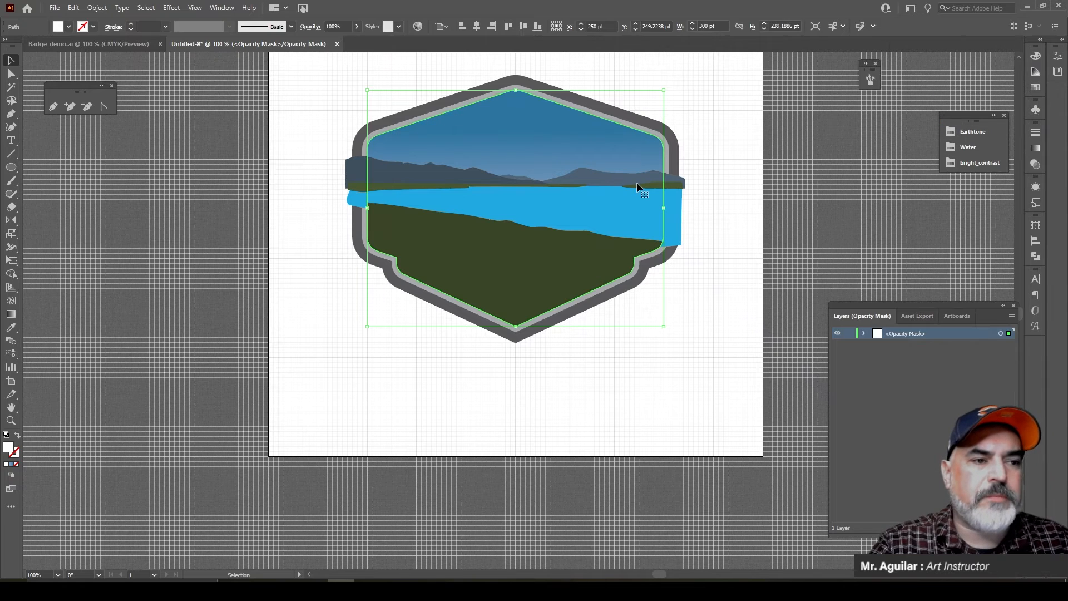
Step: Copy the white mask shape, exit mask editing and unlink the opacity mask from the foreground artwork
{"action": "left_click", "coordinate": [1035, 164]}
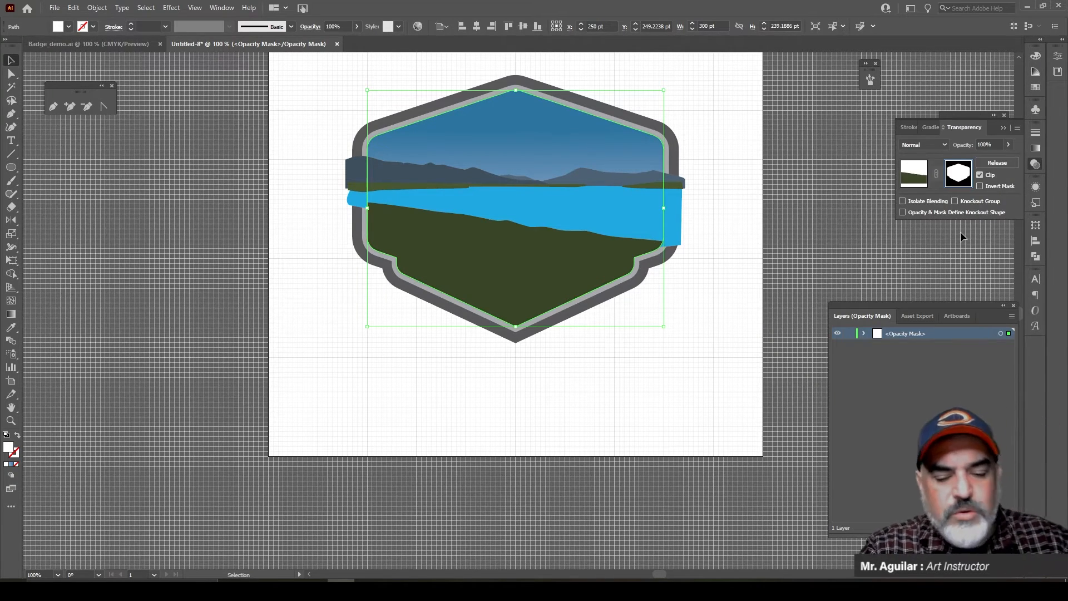
{"action": "key", "text": "ctrl"}
{"action": "key", "text": "ctrl+c"}
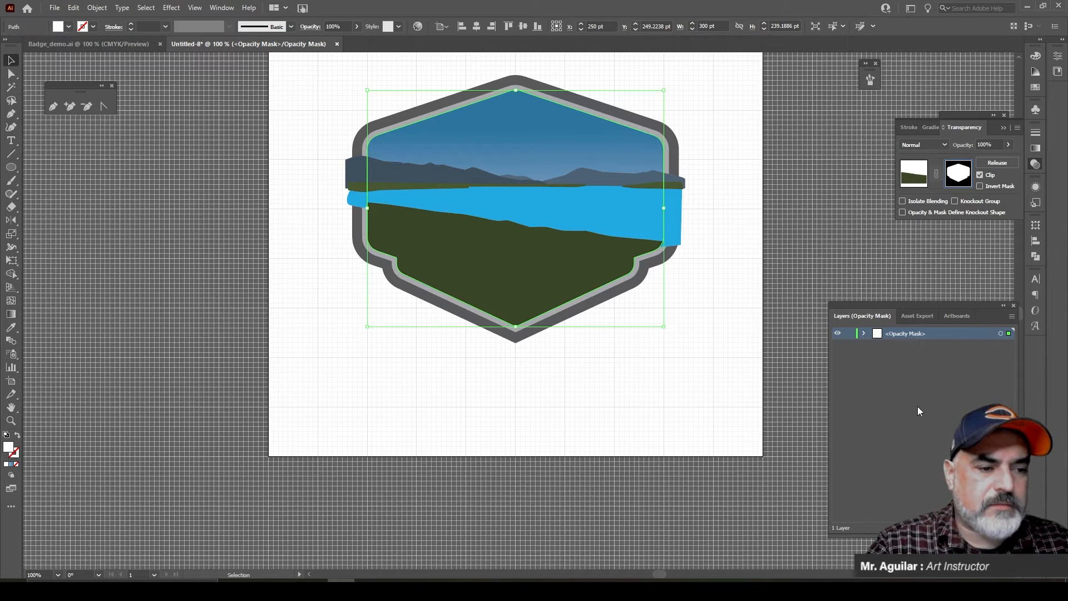
{"action": "left_click", "coordinate": [912, 174]}
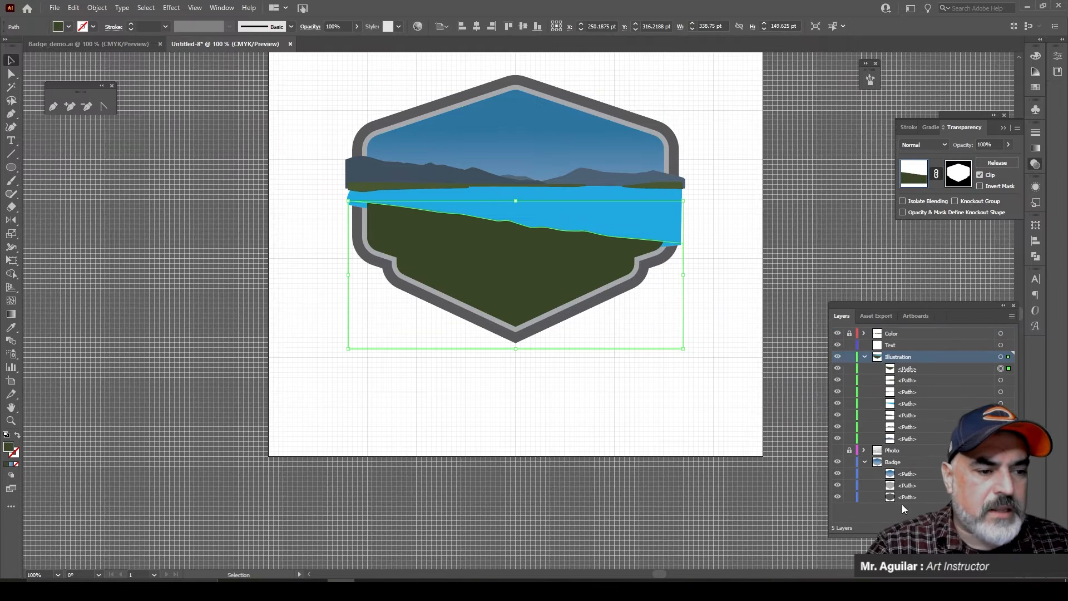
{"action": "left_click", "coordinate": [936, 177]}
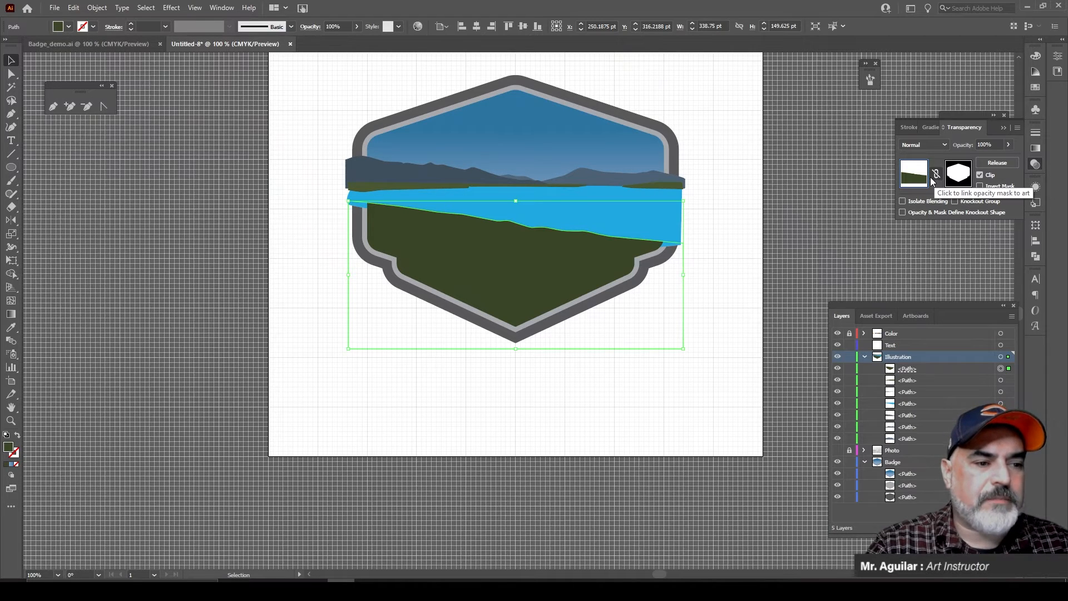
Step: Add an opacity mask to the right shoreline strip and paste the white badge shape in front inside it
{"action": "left_click", "coordinate": [1000, 382]}
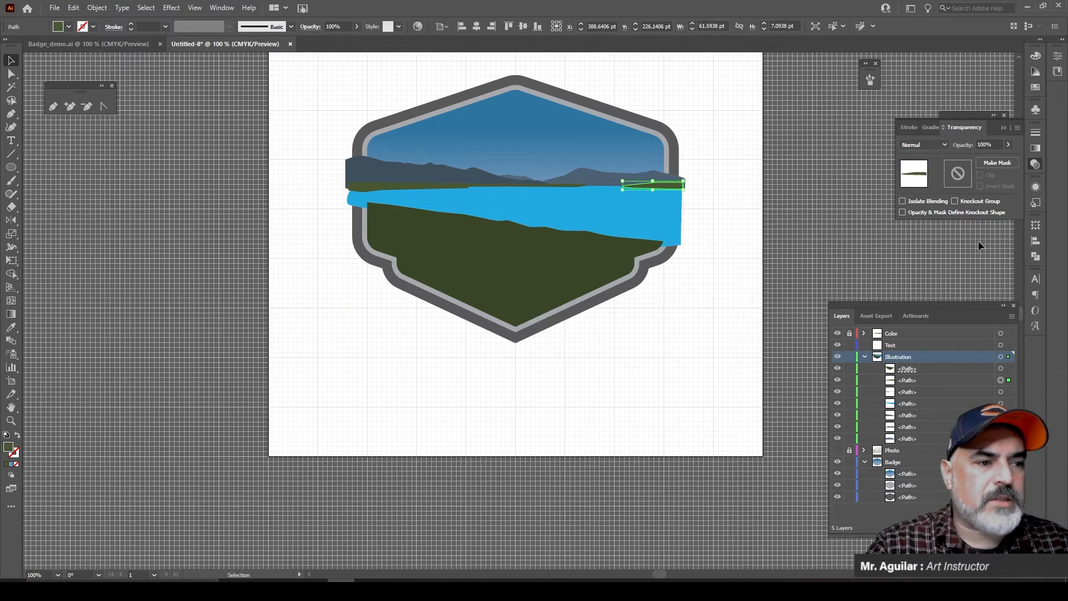
{"action": "left_click", "coordinate": [987, 163]}
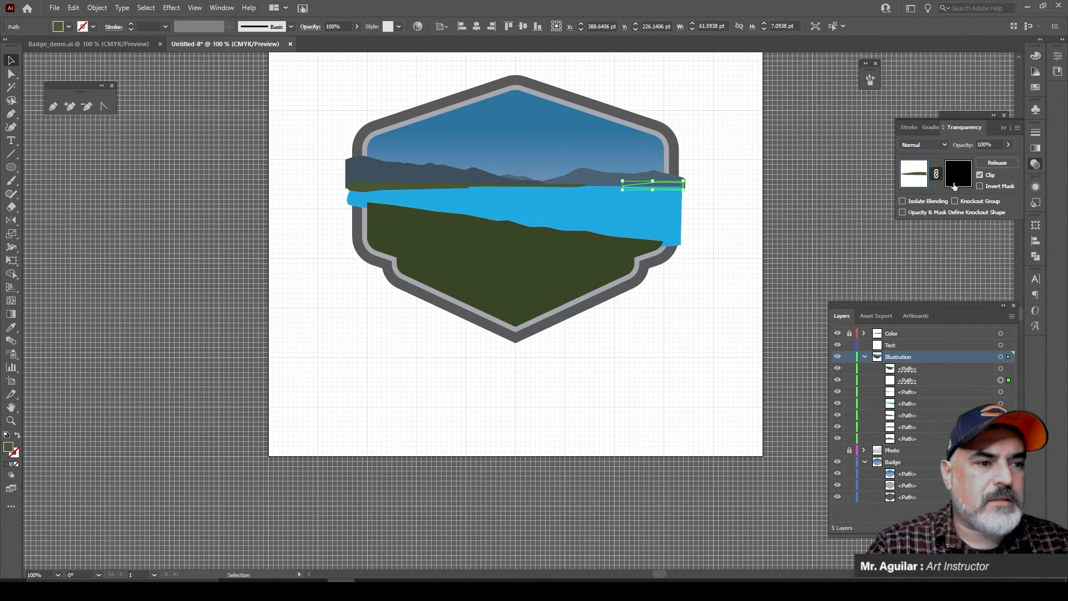
{"action": "left_click", "coordinate": [955, 183]}
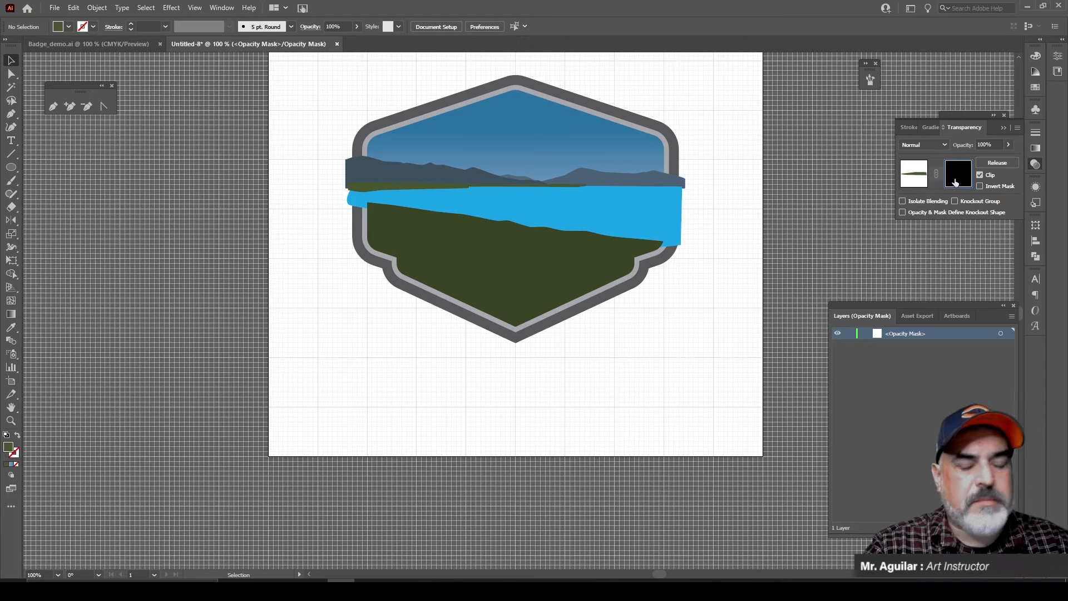
{"action": "key", "text": "ctrl"}
{"action": "key", "text": "ctrl+f"}
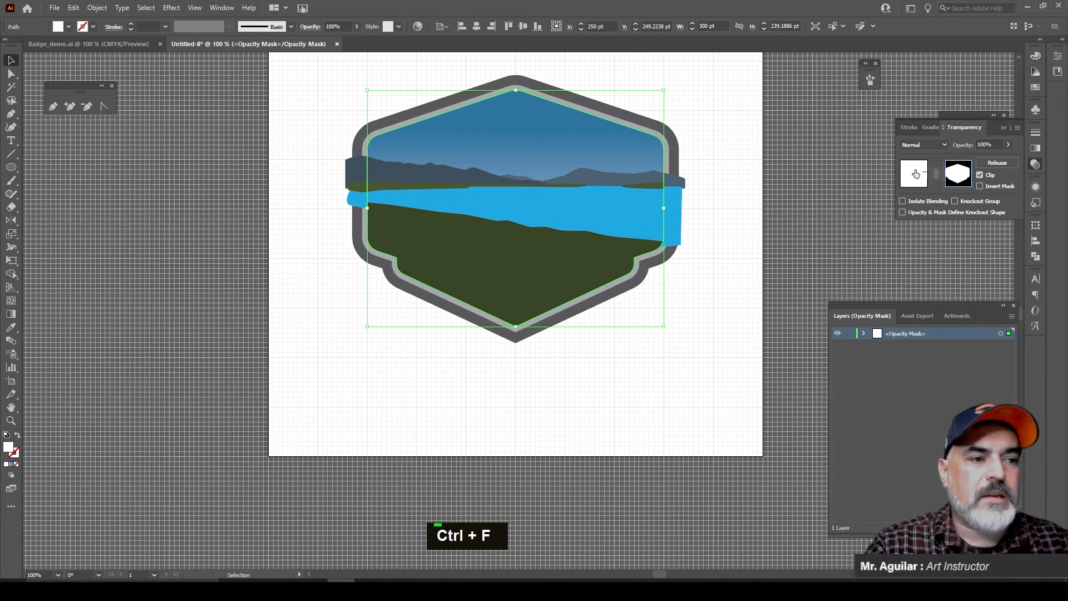
Step: Exit mask editing and unlink the opacity mask from the right shoreline strip
{"action": "left_click", "coordinate": [916, 174]}
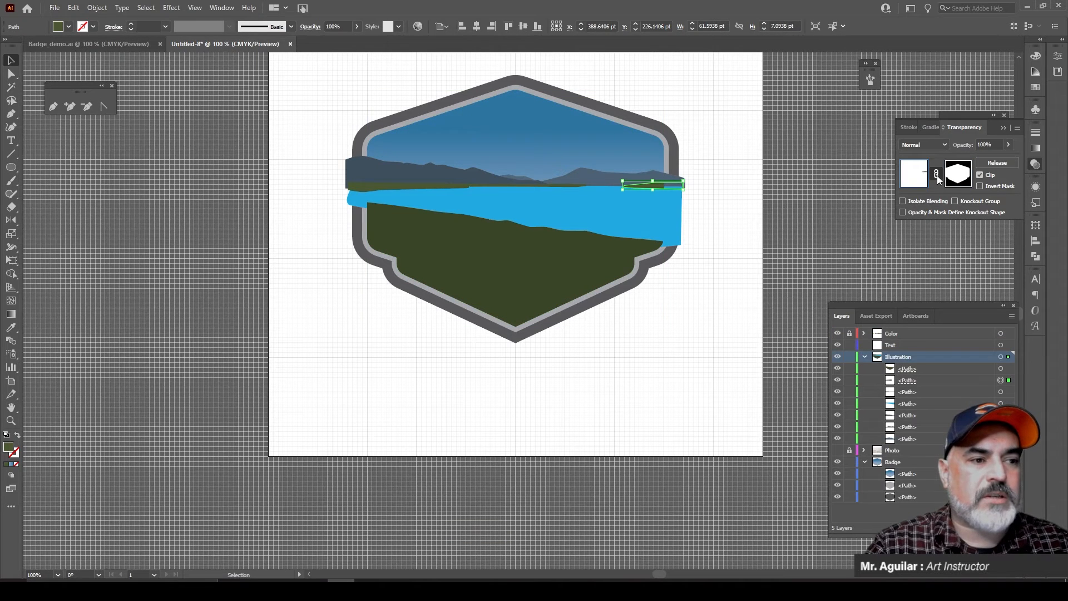
{"action": "left_click", "coordinate": [936, 175]}
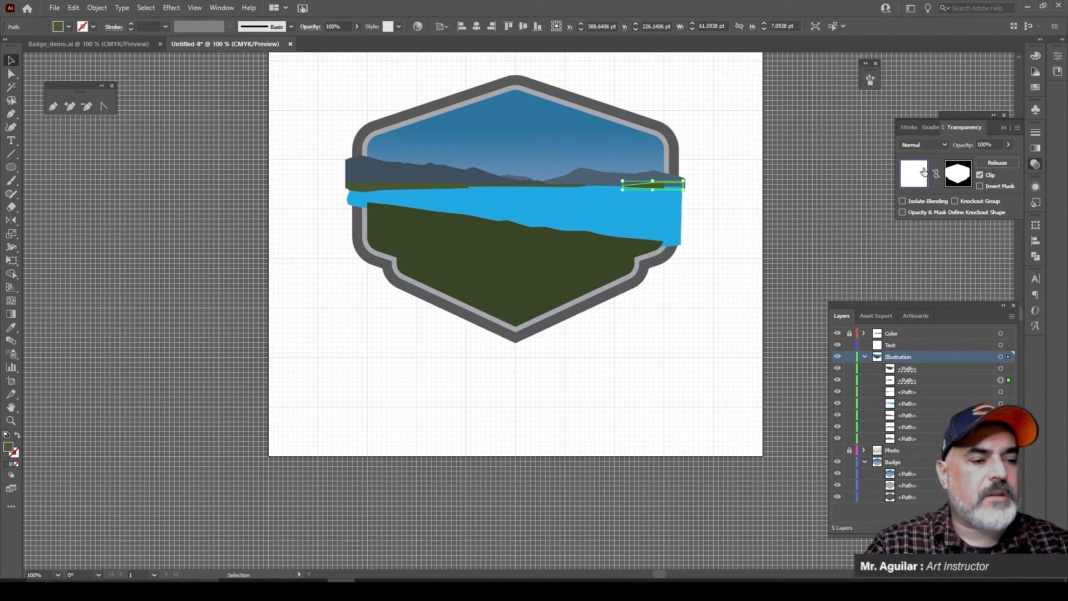
Step: Add an opacity mask to the left shoreline strip, paste the white badge shape in front inside it, and unlink the mask
{"action": "left_click", "coordinate": [1000, 392]}
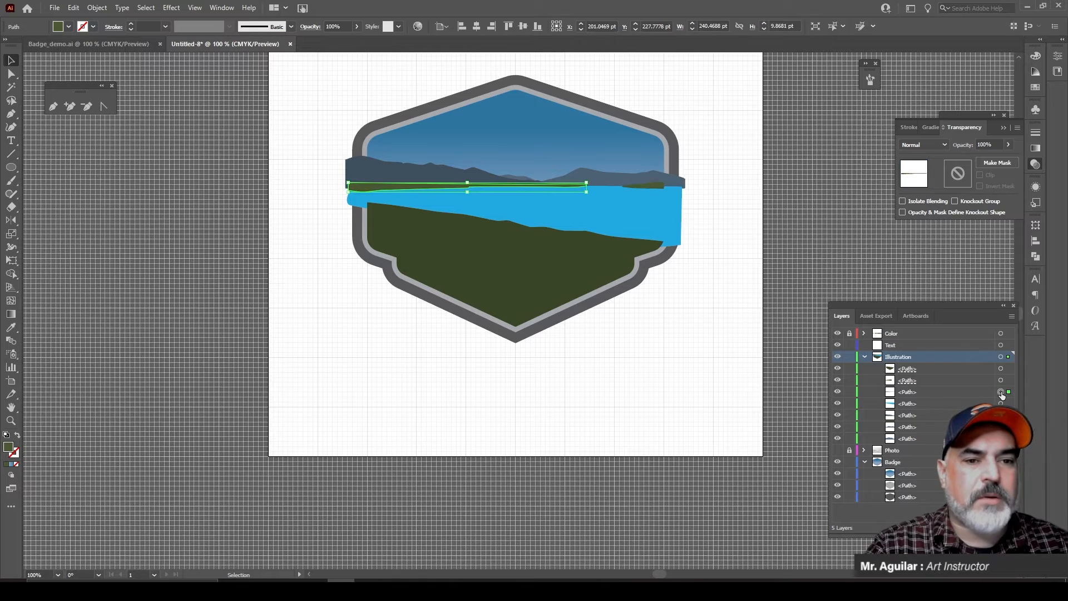
{"action": "left_click", "coordinate": [990, 164]}
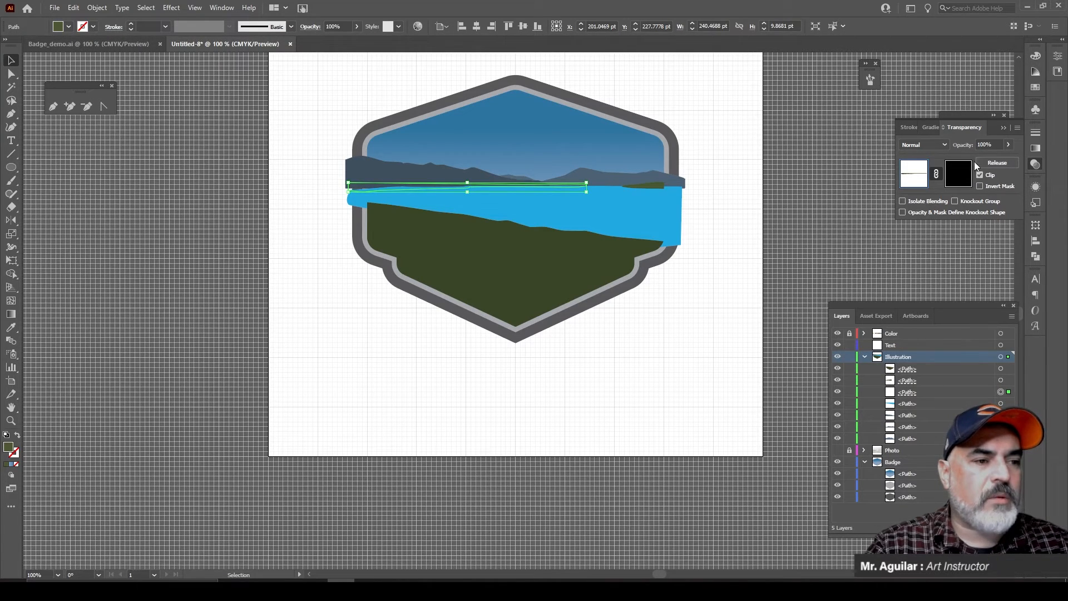
{"action": "left_click", "coordinate": [955, 167]}
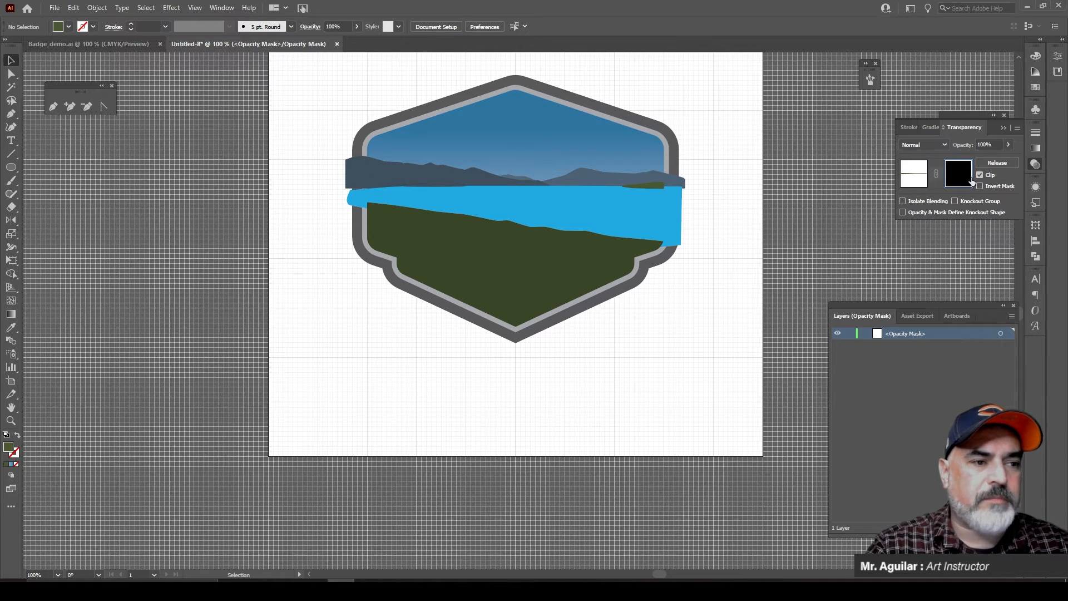
{"action": "key", "text": "ctrl+f"}
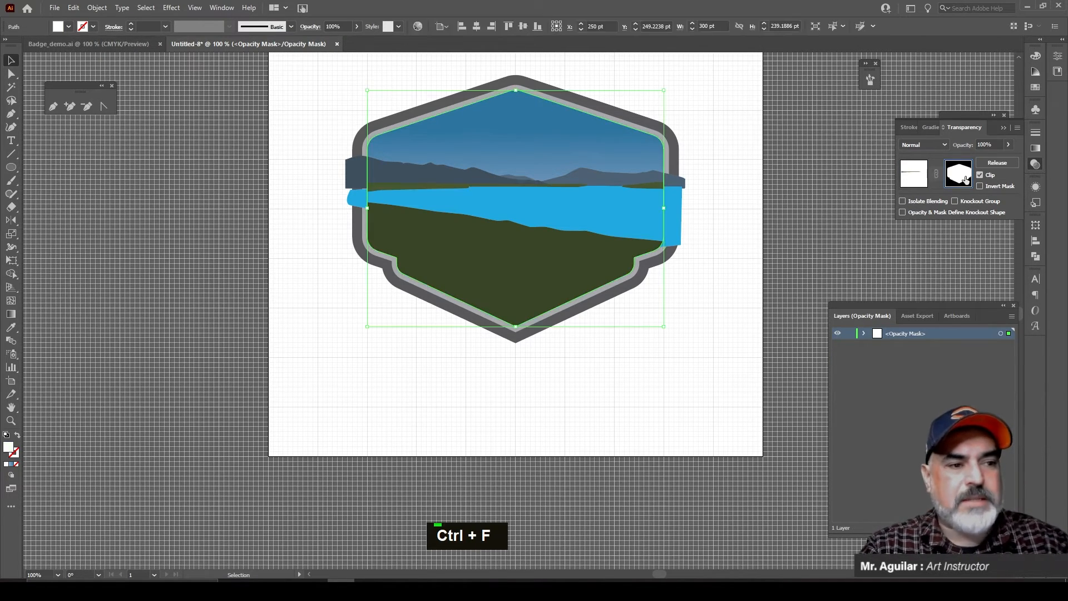
{"action": "left_click", "coordinate": [922, 180]}
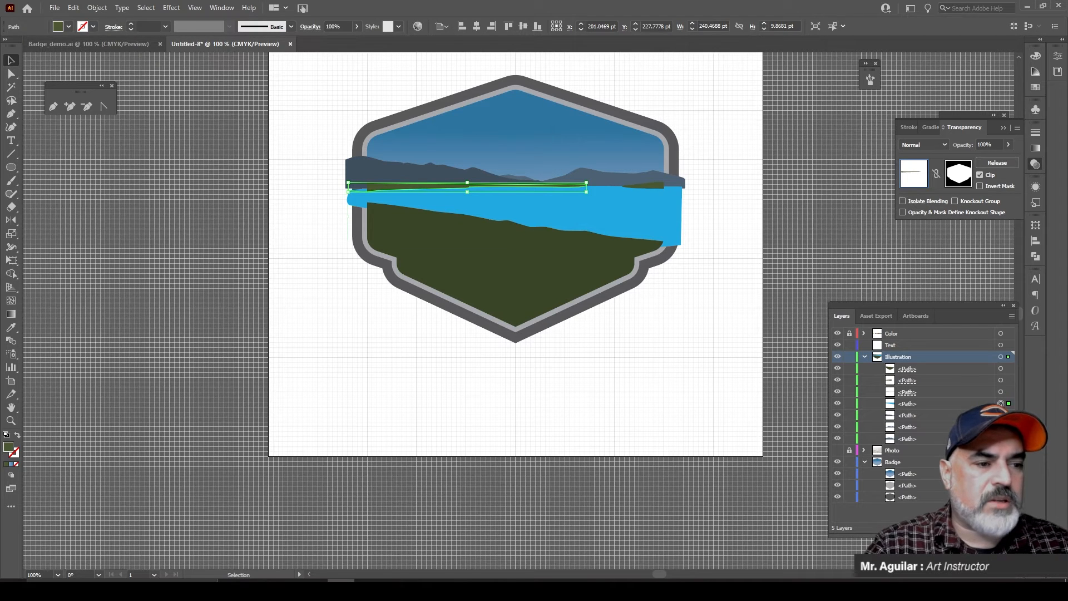
Step: Mask the bright blue lake with the white badge shape pasted in an opacity mask, and unlink the mask
{"action": "left_click", "coordinate": [1001, 403]}
{"action": "left_click", "coordinate": [1002, 163]}
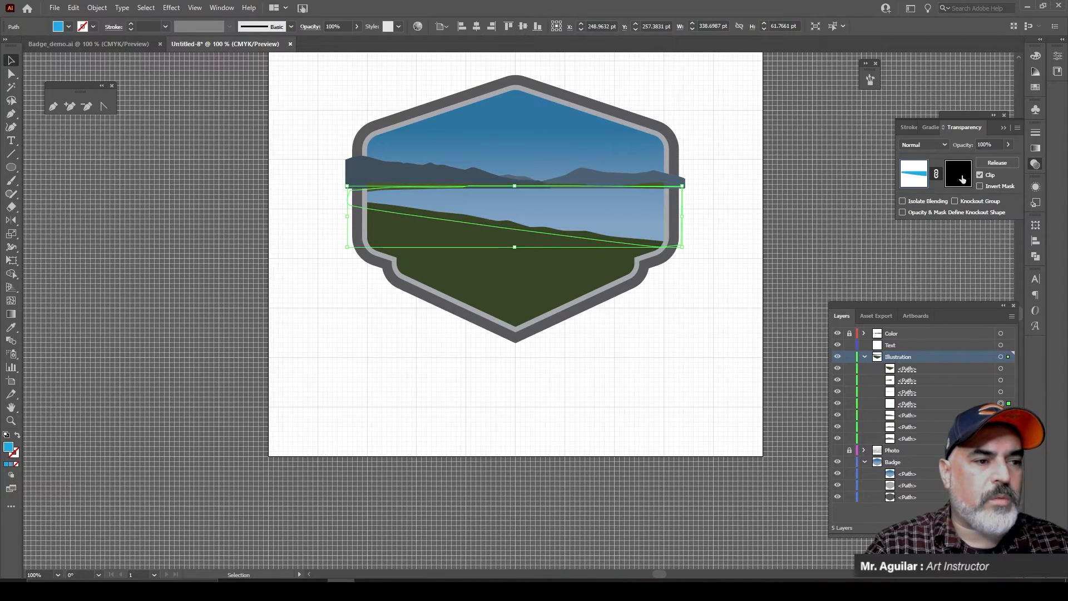
{"action": "left_click", "coordinate": [955, 176]}
{"action": "key", "text": "ctrl+f"}
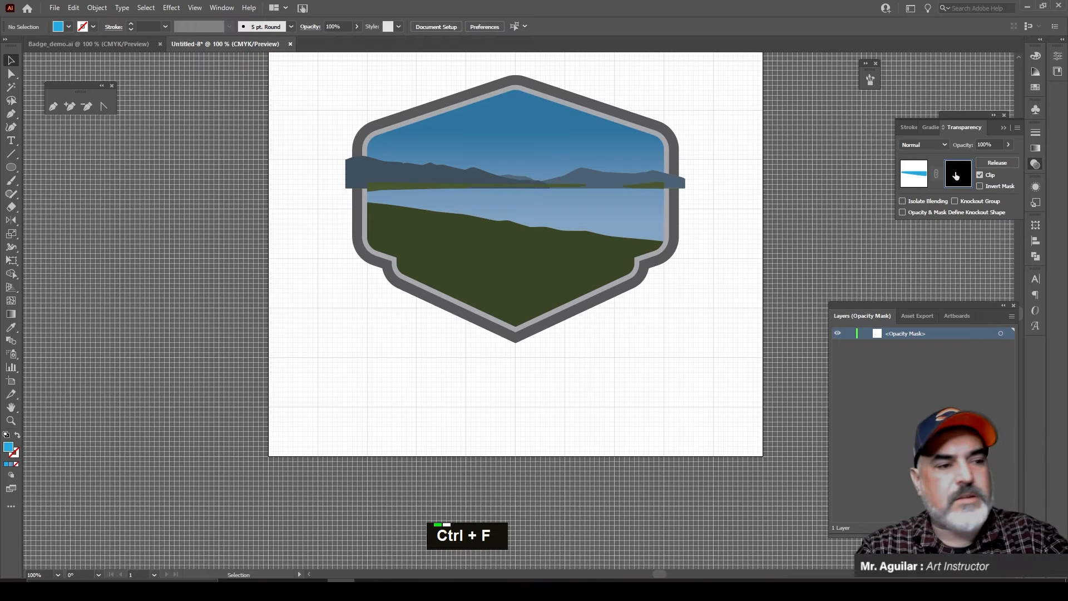
{"action": "left_click", "coordinate": [914, 173]}
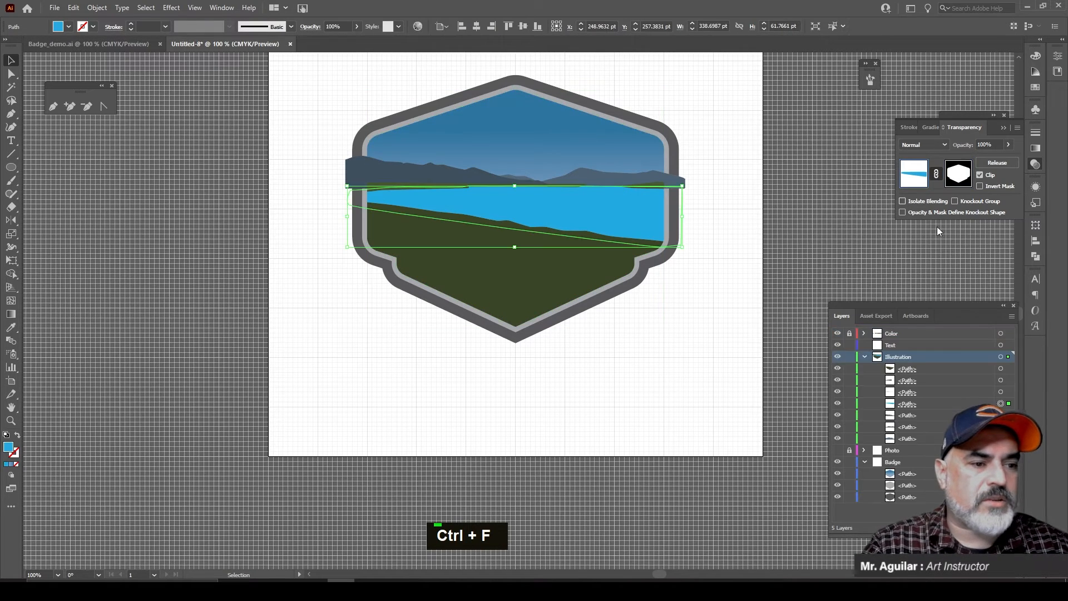
{"action": "left_click", "coordinate": [936, 174]}
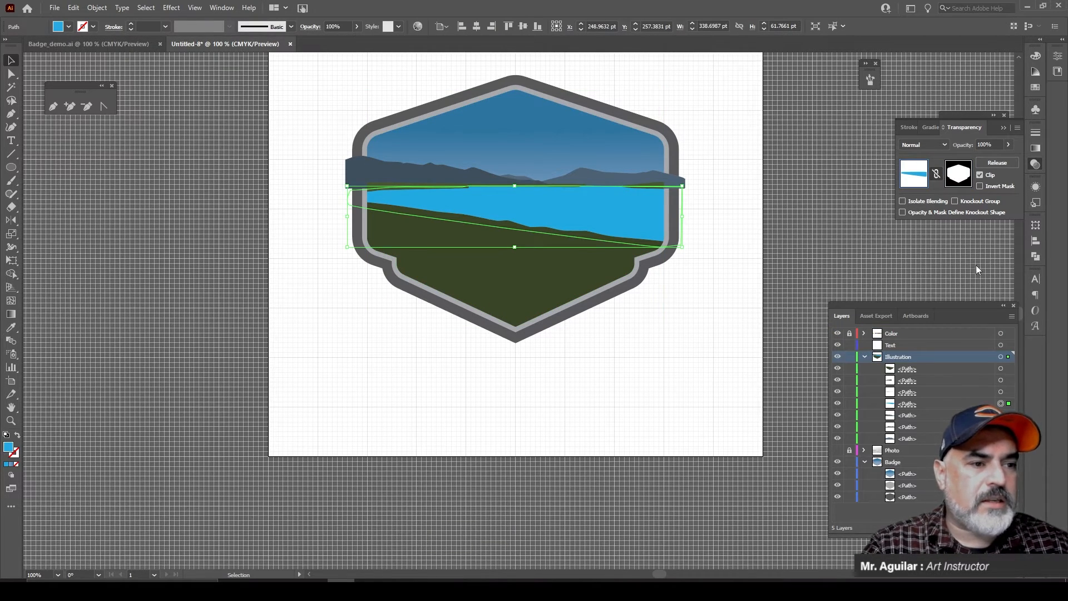
Step: Give the left mountain range an unlinked opacity mask containing the white badge shape pasted in front
{"action": "left_click", "coordinate": [1001, 415]}
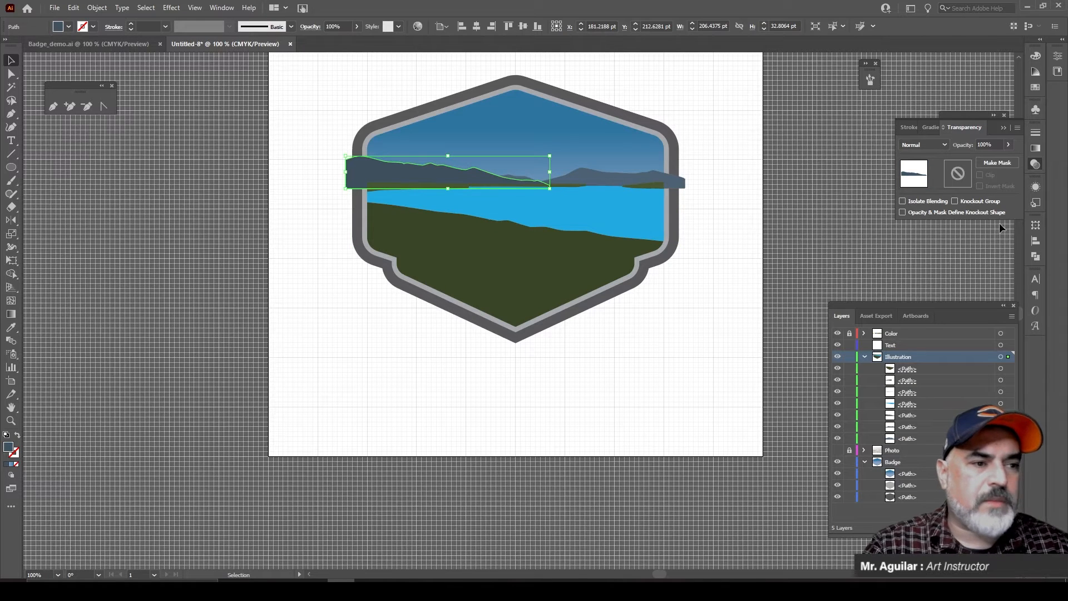
{"action": "left_click", "coordinate": [1006, 164]}
{"action": "left_click", "coordinate": [955, 179]}
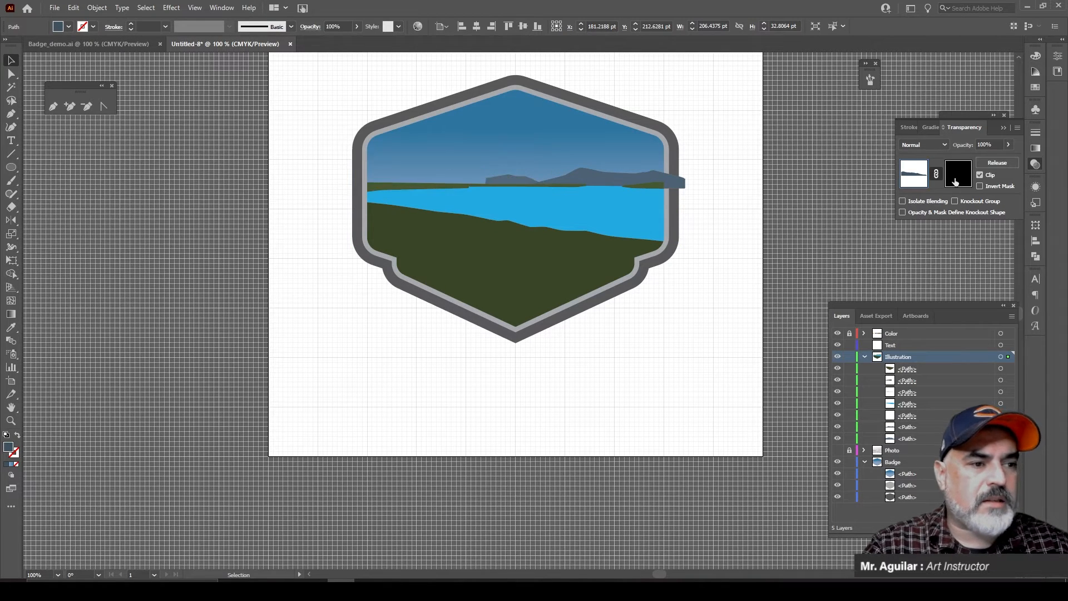
{"action": "key", "text": "ctrl+f"}
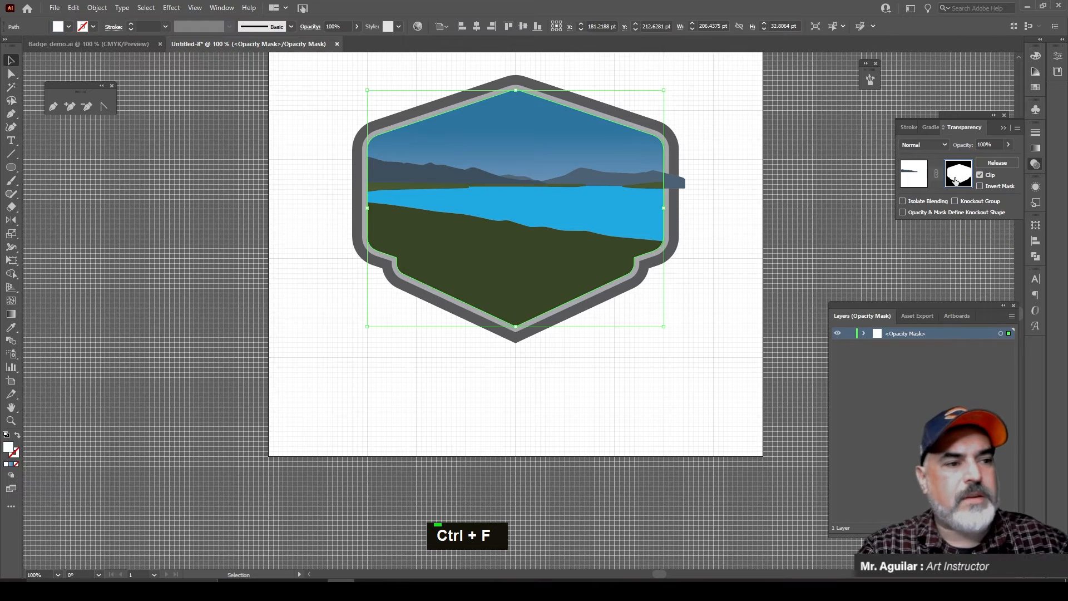
{"action": "left_click", "coordinate": [918, 177]}
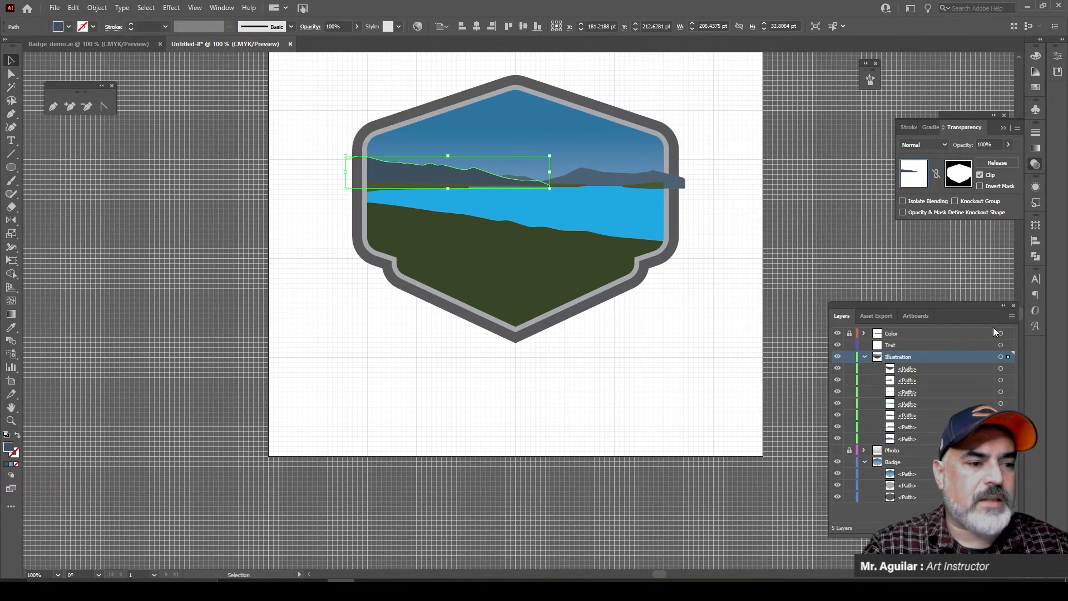
Step: Clip the right mountain range with an opacity mask containing the pasted white badge shape, and unlink the mask
{"action": "left_click", "coordinate": [1000, 427]}
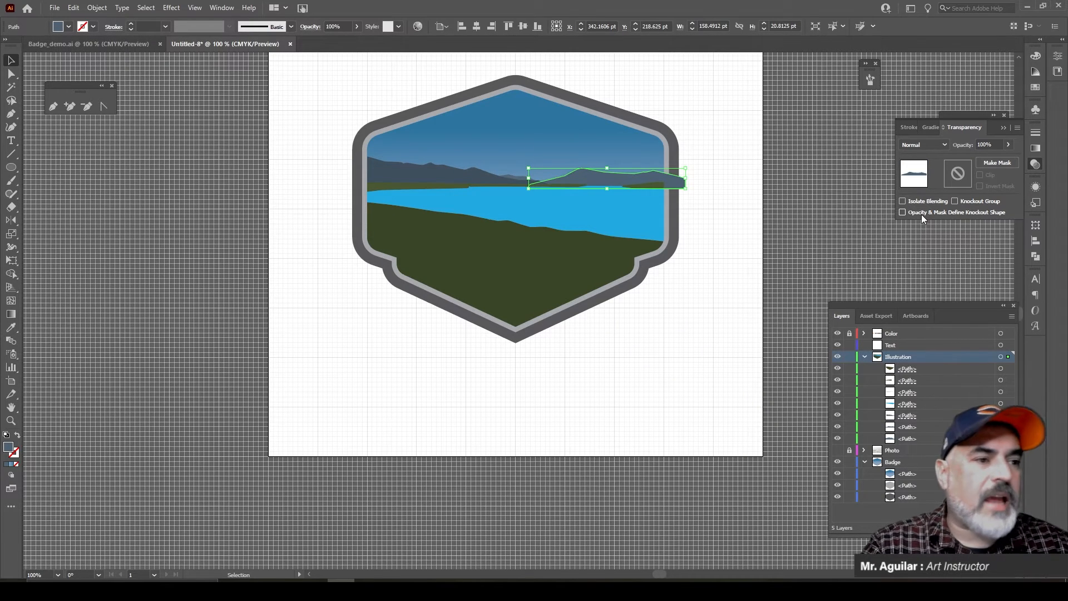
{"action": "left_click", "coordinate": [997, 163]}
{"action": "left_click", "coordinate": [953, 178]}
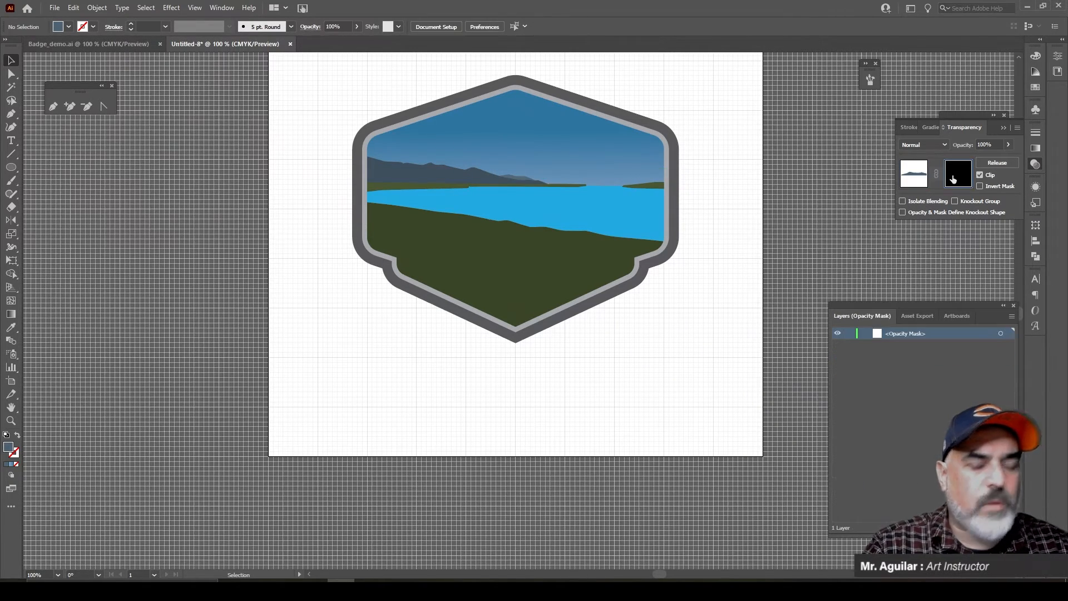
{"action": "key", "text": "ctrl+f"}
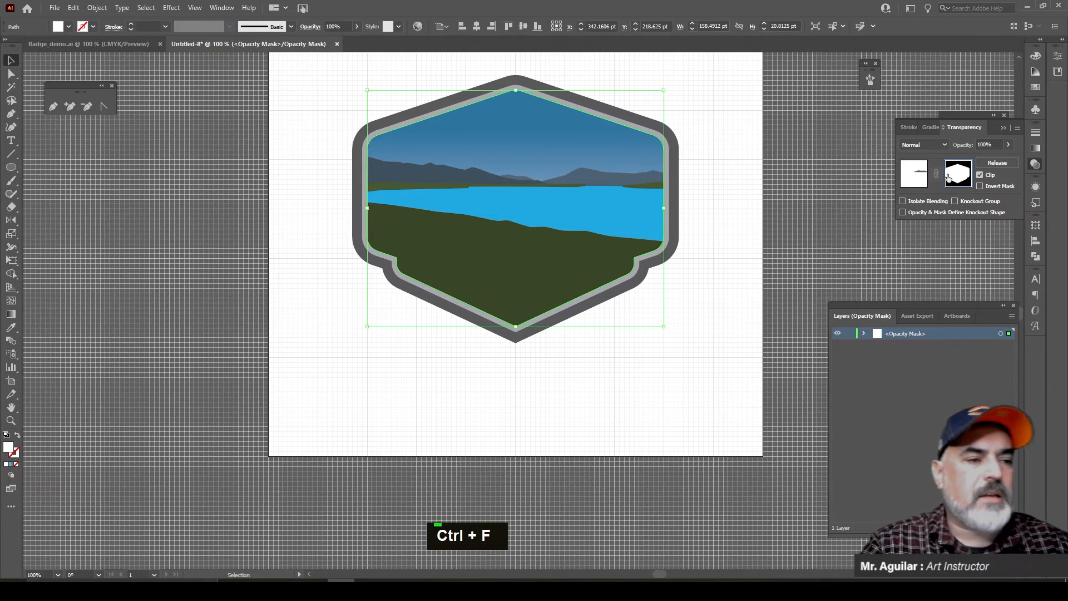
{"action": "left_click", "coordinate": [921, 184]}
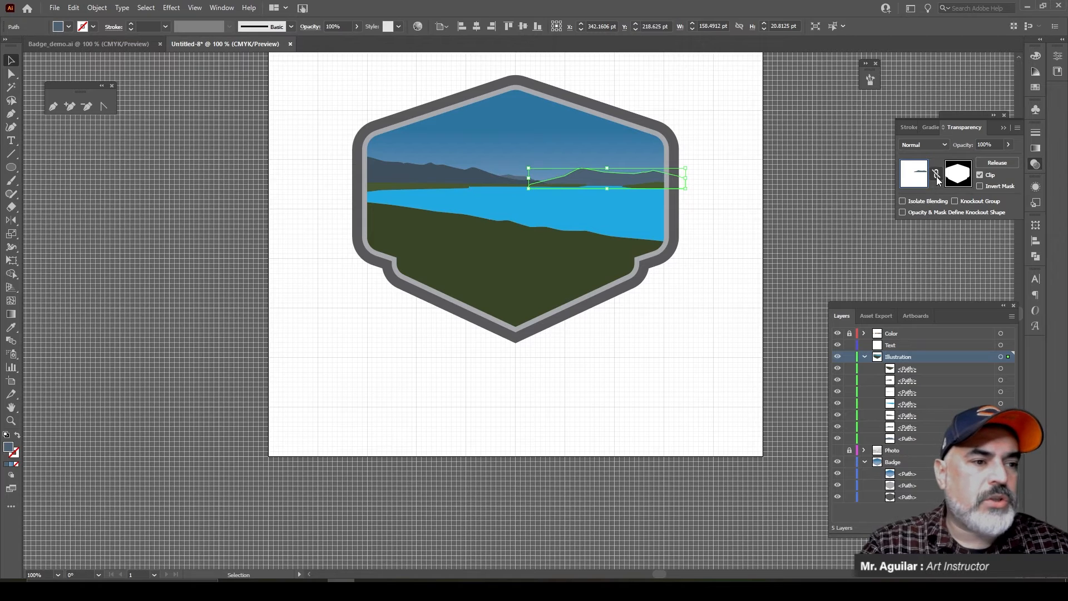
{"action": "left_click", "coordinate": [936, 173]}
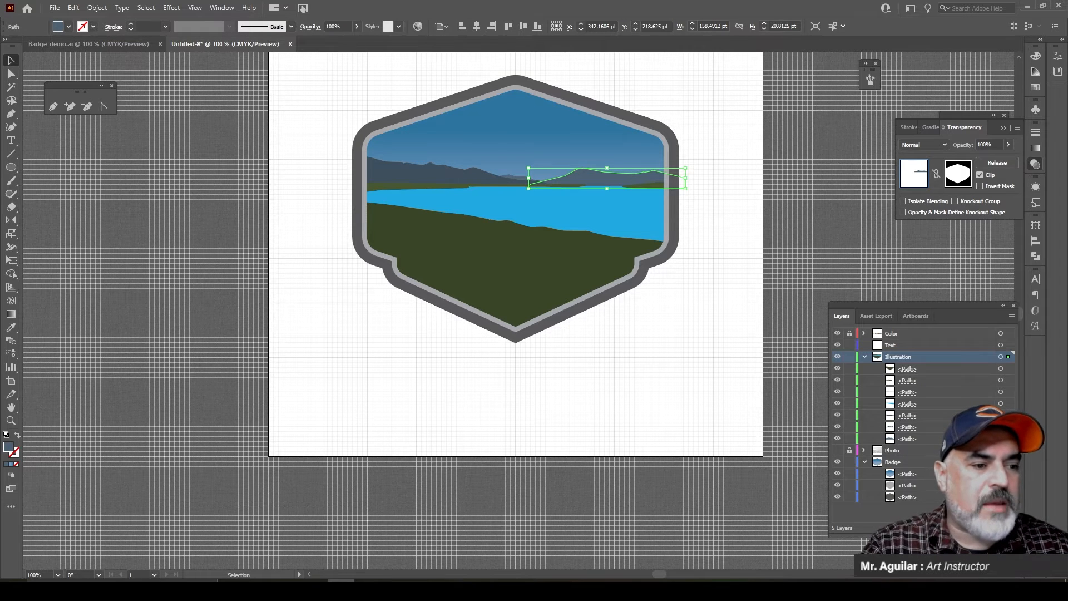
Step: Check the small central hill and the right mountain range for their opacity masks, and deselect the artwork
{"action": "left_click", "coordinate": [1000, 438]}
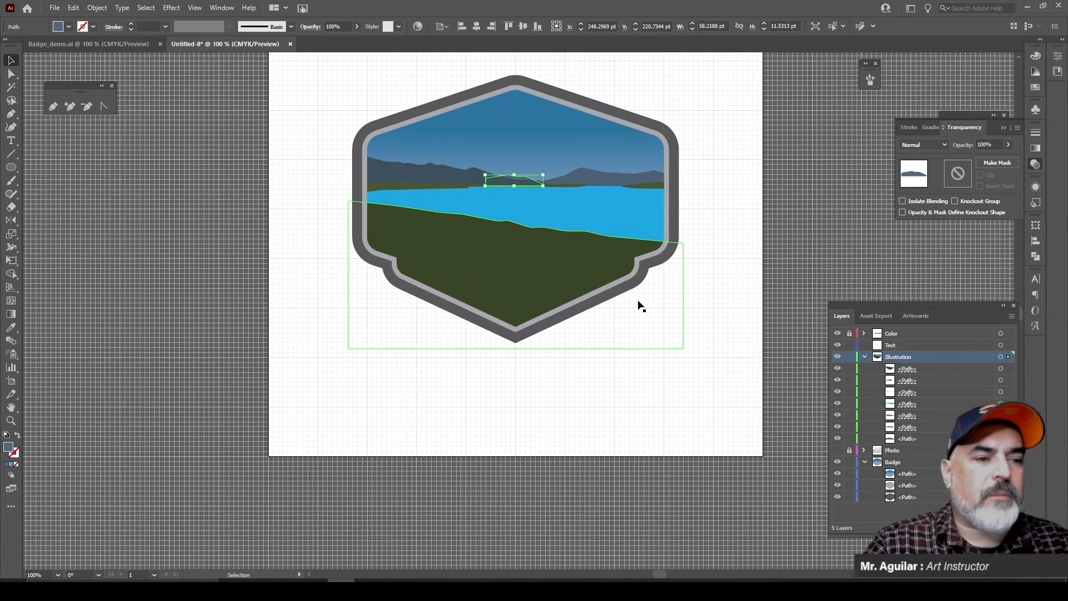
{"action": "left_click", "coordinate": [942, 427]}
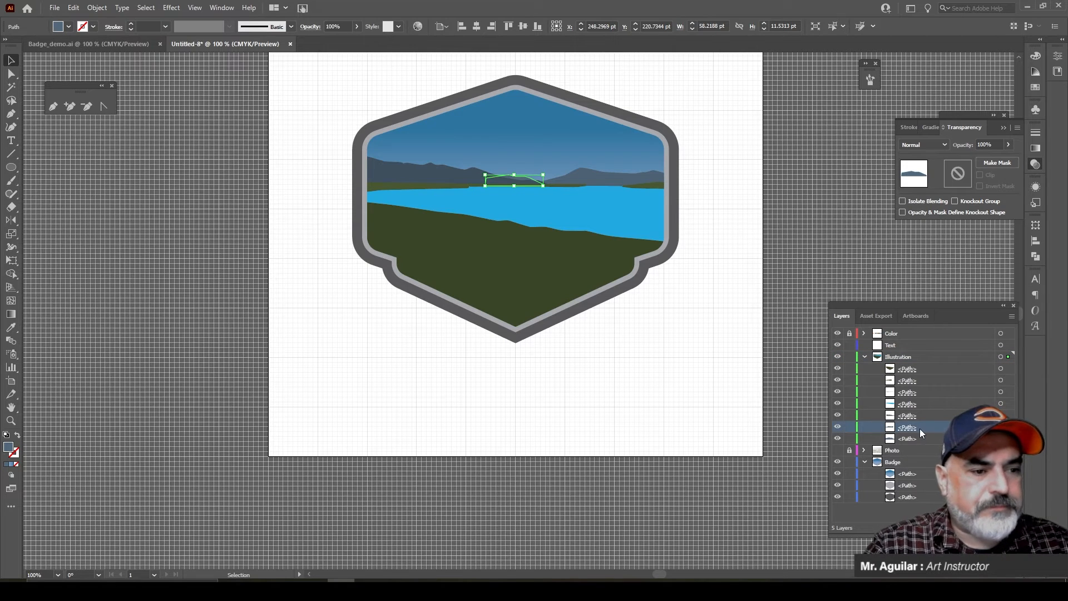
{"action": "left_click", "coordinate": [1001, 427]}
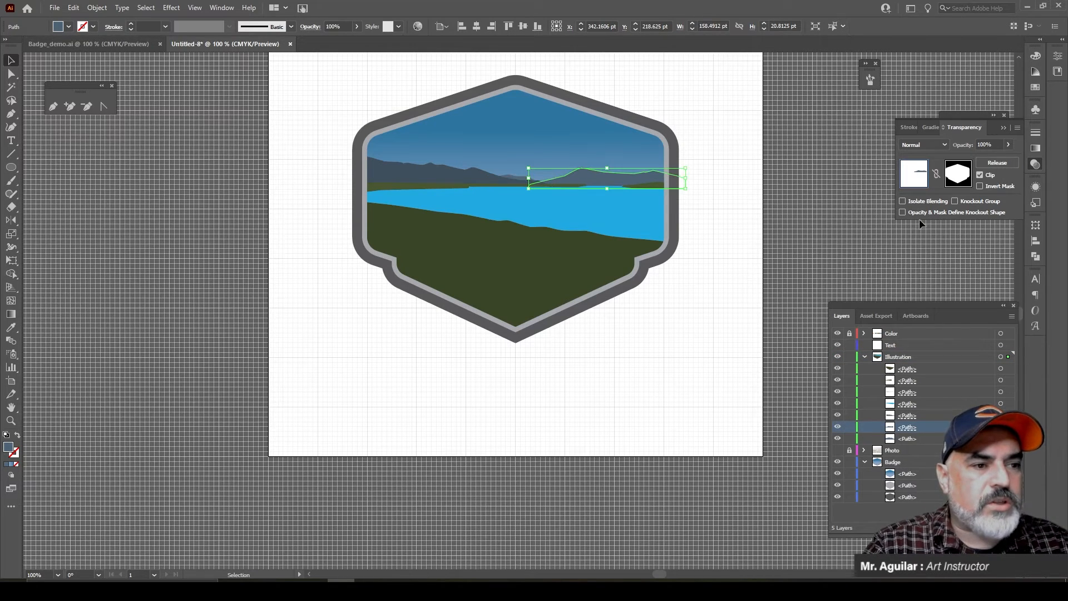
{"action": "left_click", "coordinate": [935, 174]}
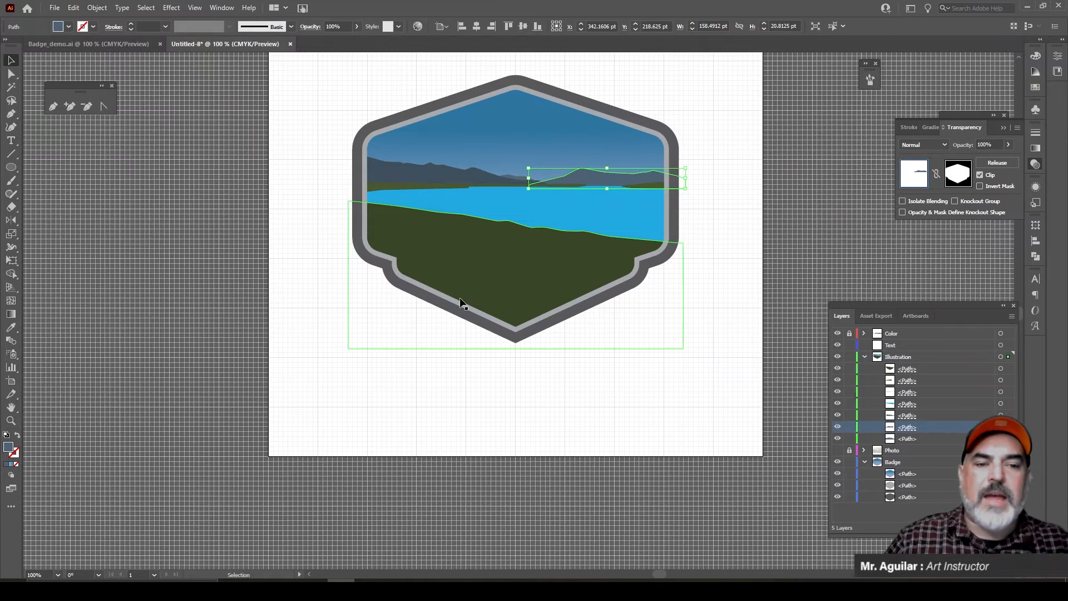
{"action": "left_click", "coordinate": [326, 373]}
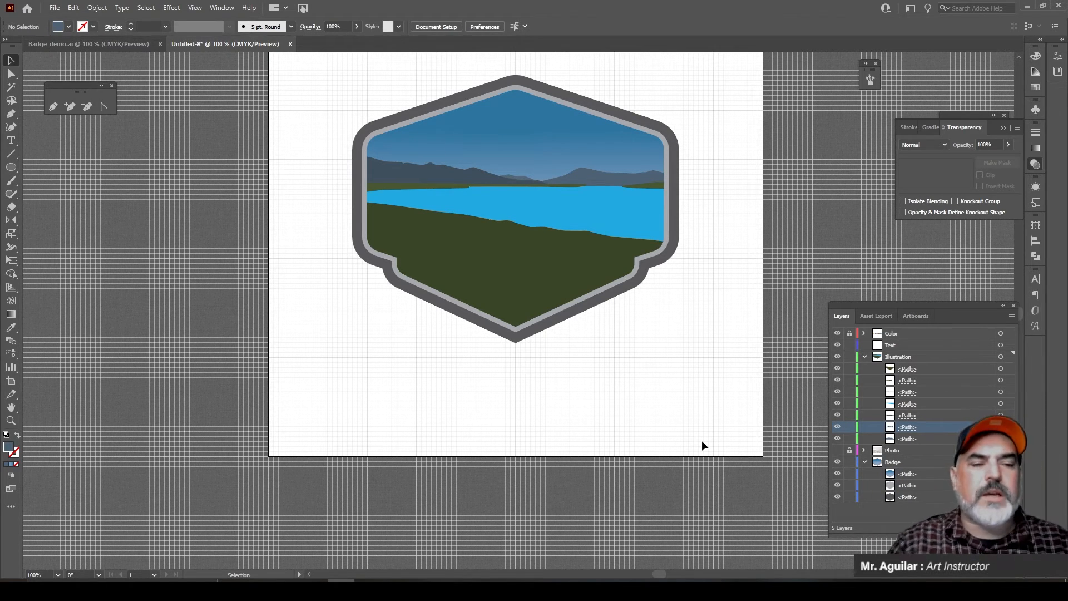
Step: Draw a sun circle about 49 pt across over the left mountain range with the Ellipse tool
{"action": "scroll", "coordinate": [702, 443], "scroll_direction": "up", "scroll_amount": 4}
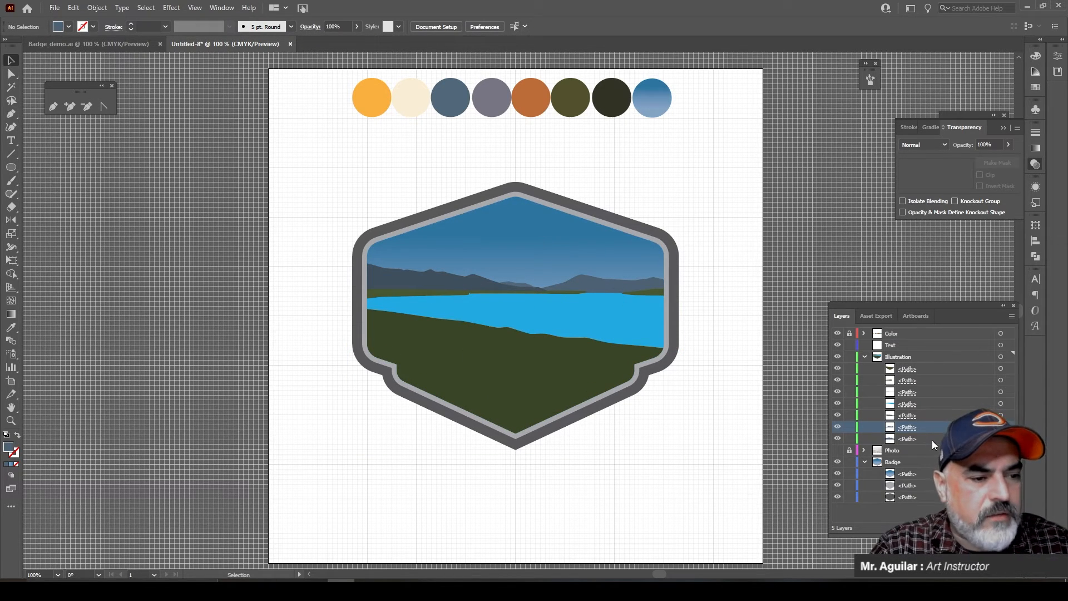
{"action": "left_click", "coordinate": [10, 171]}
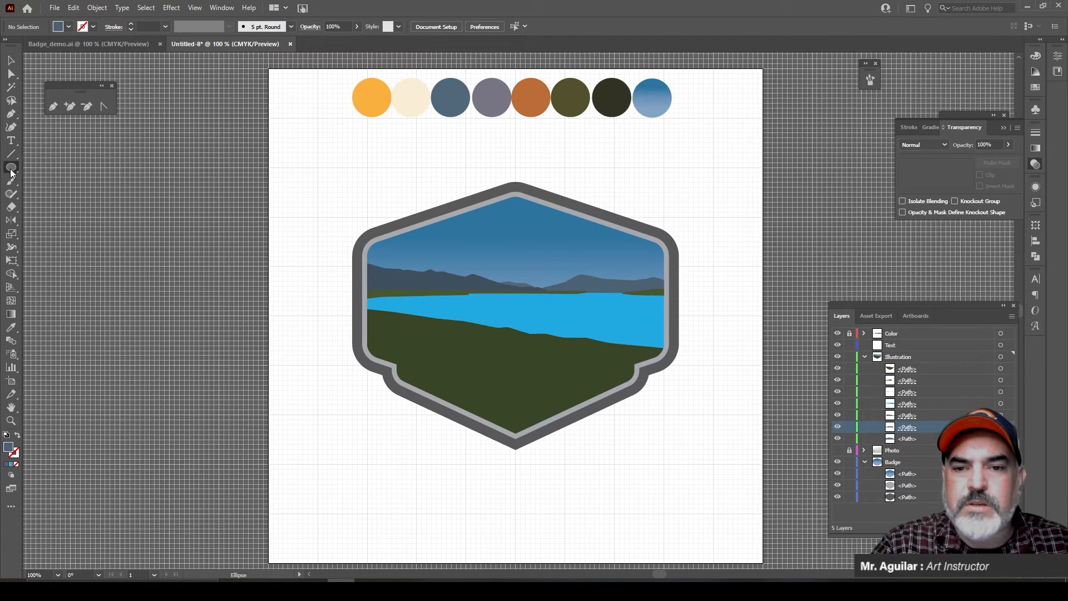
{"action": "left_click_drag", "start_coordinate": [11, 171], "coordinate": [60, 192]}
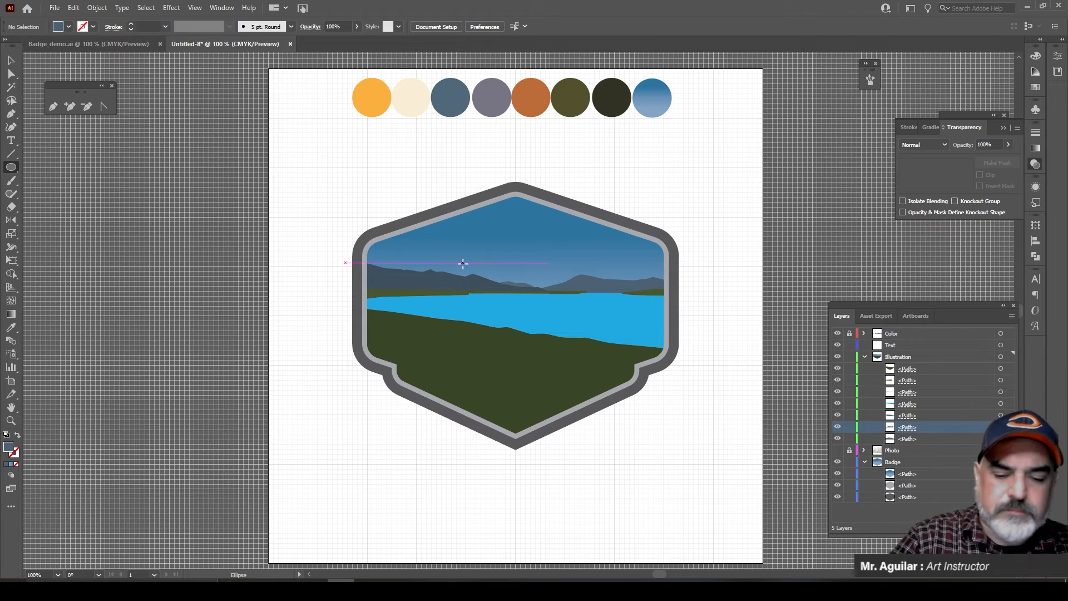
{"action": "left_click_drag", "start_coordinate": [452, 266], "coordinate": [478, 291]}
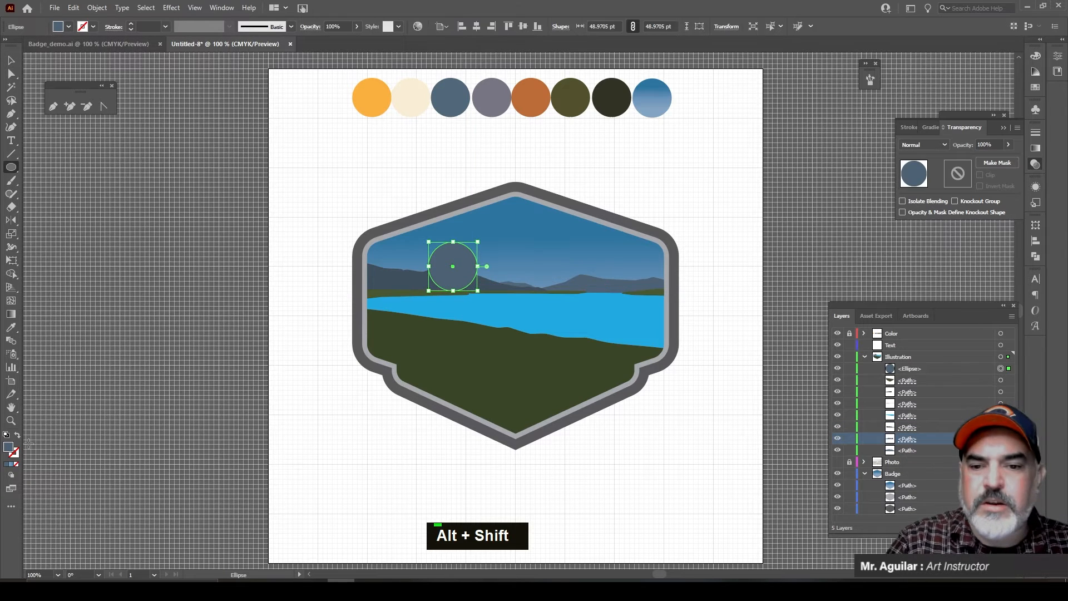
Step: Fill the sun circle with the orange palette color and stack it behind all other shapes in the Illustration layer
{"action": "left_click", "coordinate": [12, 328]}
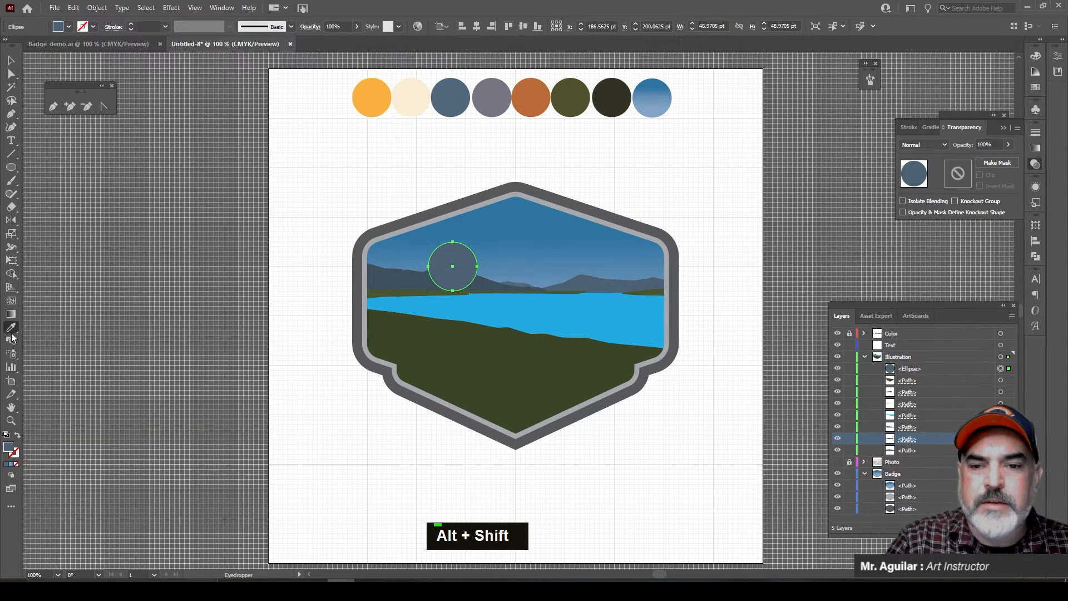
{"action": "left_click", "coordinate": [376, 89]}
{"action": "key", "text": "v"}
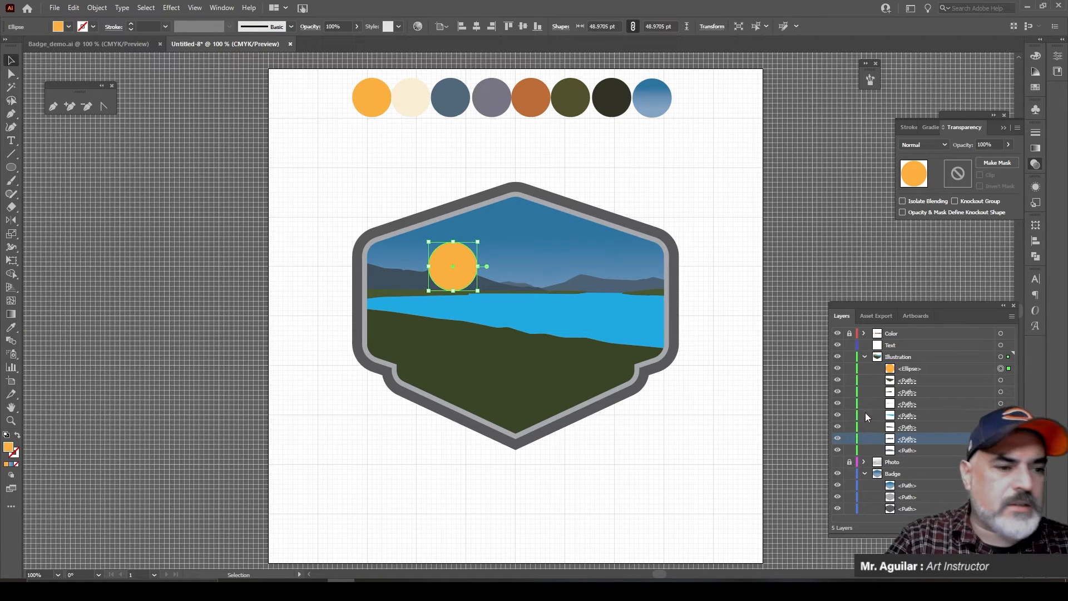
{"action": "left_click_drag", "start_coordinate": [977, 369], "coordinate": [977, 455]}
{"action": "left_click", "coordinate": [676, 472]}
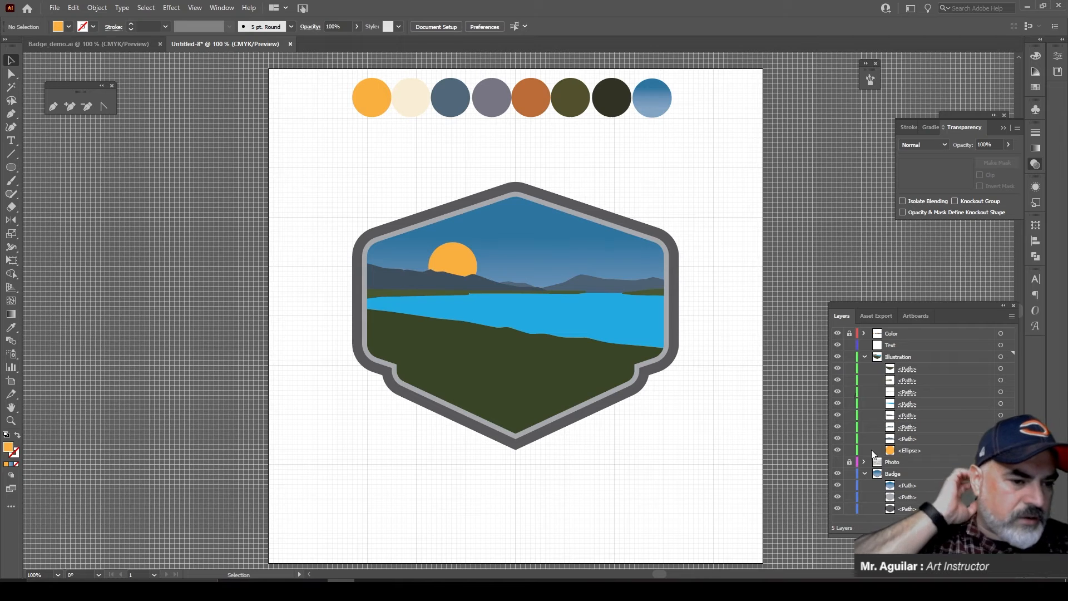
Step: Lock the sun ellipse and every path in the Illustration layer
{"action": "left_click", "coordinate": [849, 449]}
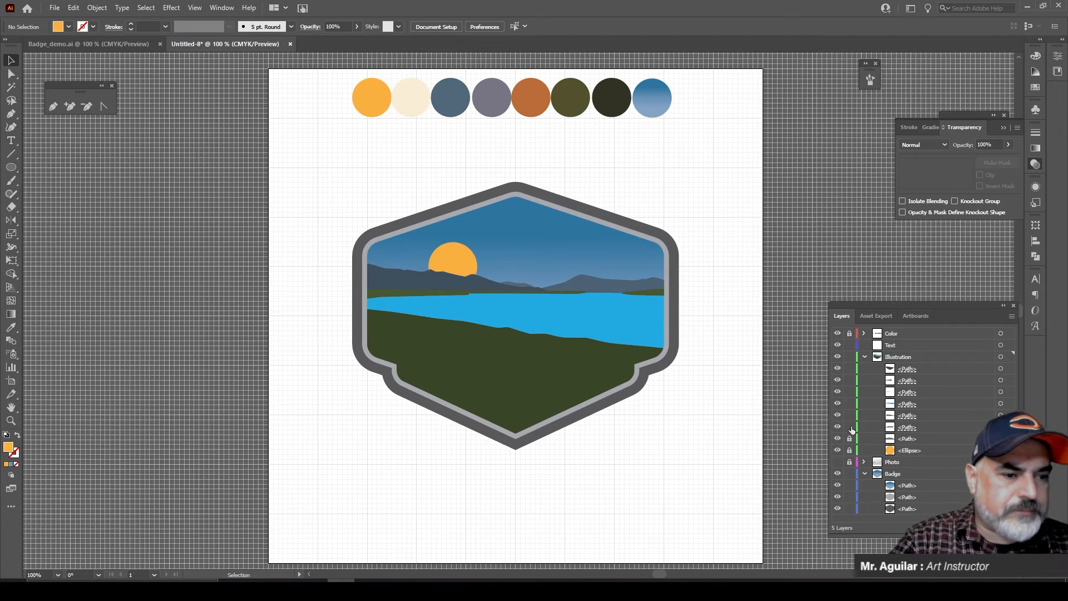
{"action": "left_click", "coordinate": [849, 427]}
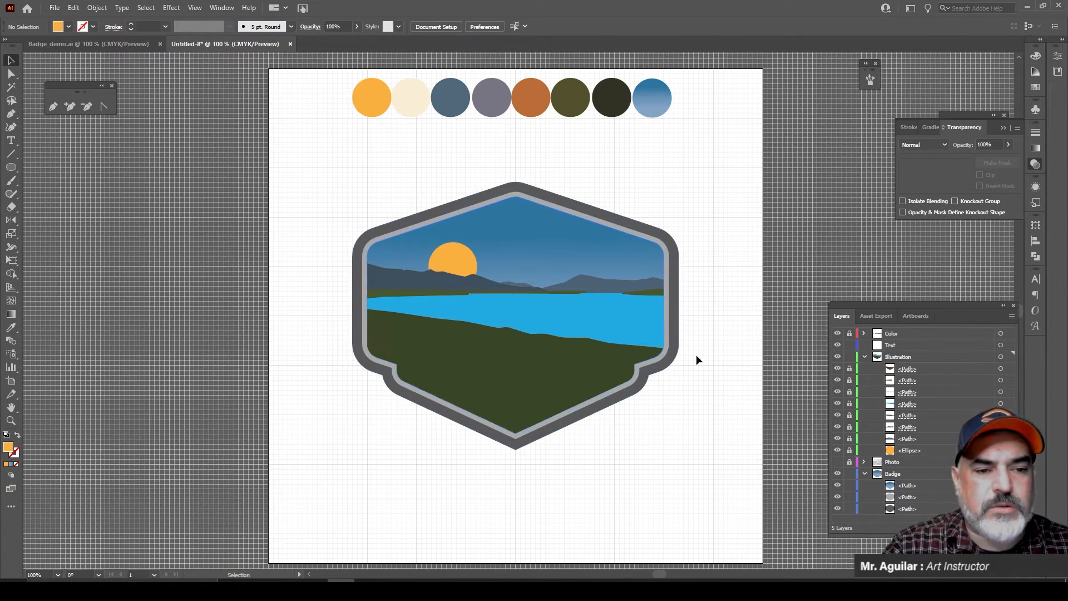
{"action": "left_click", "coordinate": [558, 337]}
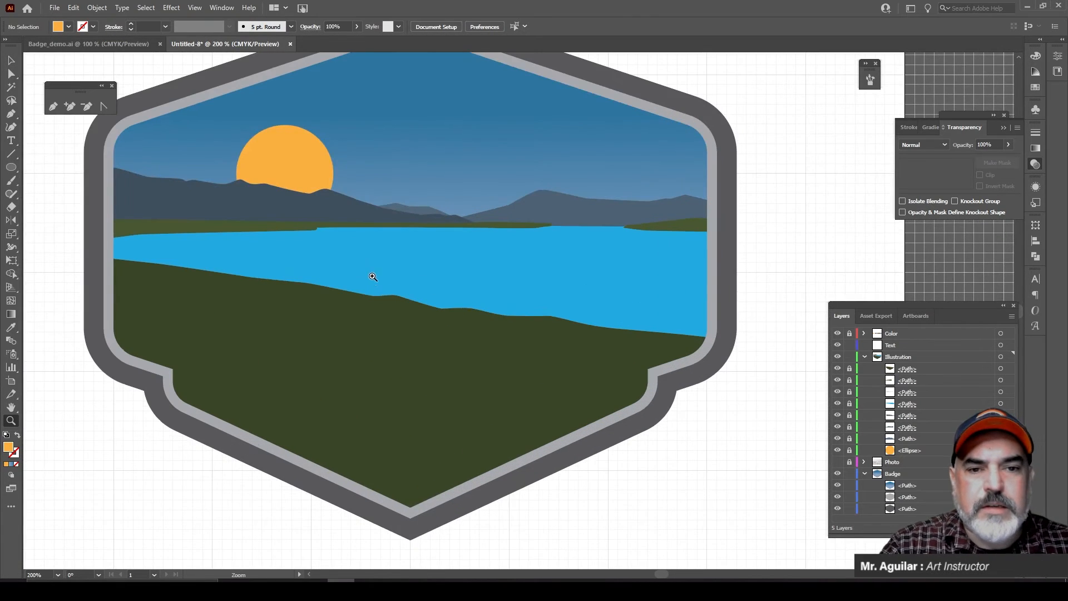
Step: Draw the wavy left edge of an orange sun reflection across the lake with the Pen tool, from the far shore to the near shoreline
{"action": "scroll", "coordinate": [378, 382], "scroll_direction": "up", "scroll_amount": 2}
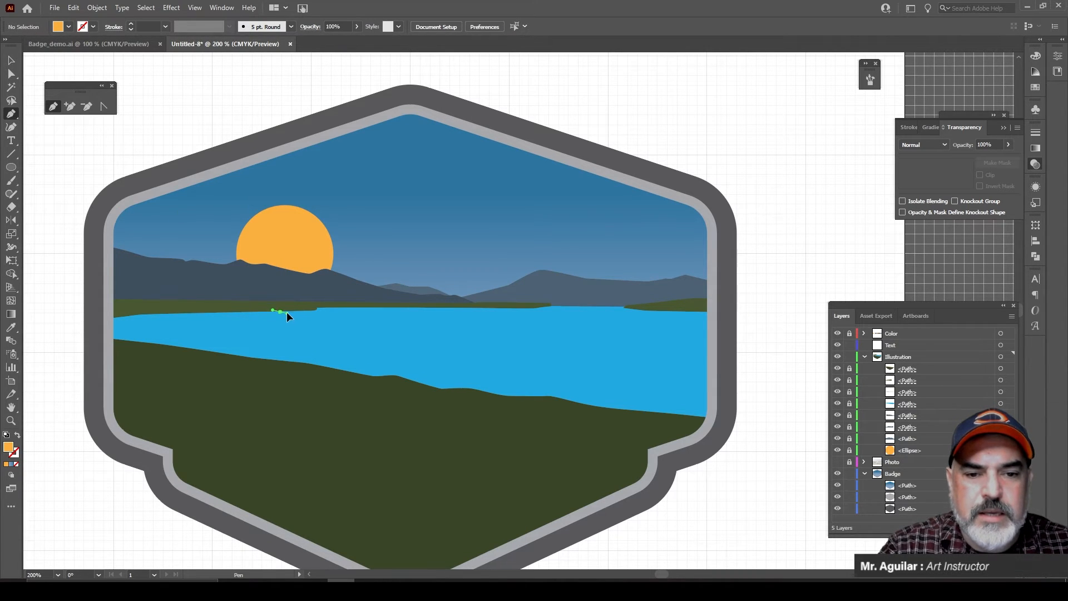
{"action": "left_click_drag", "start_coordinate": [287, 313], "coordinate": [286, 311]}
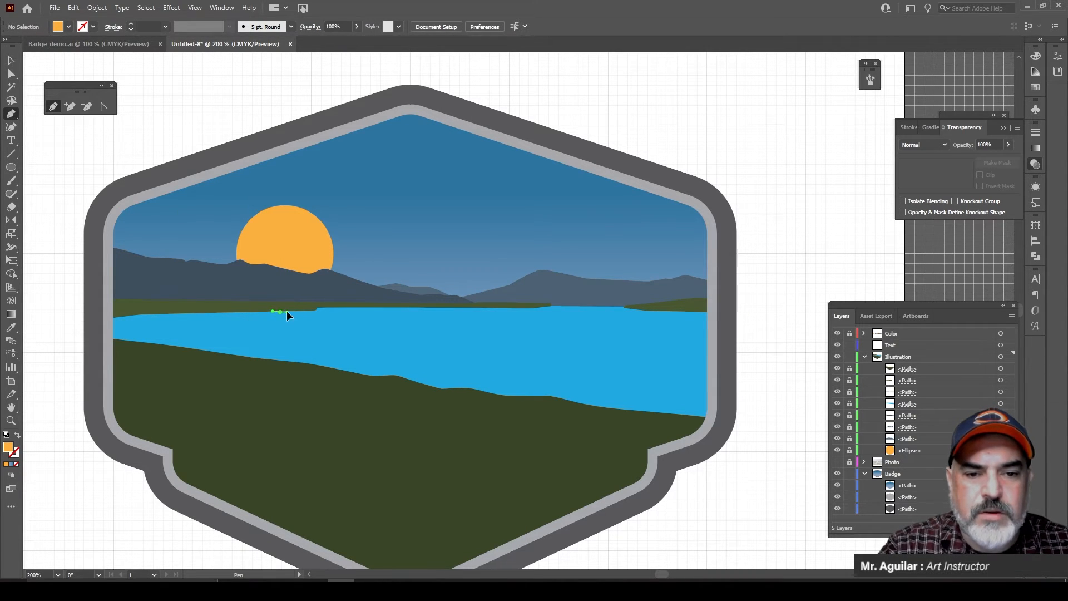
{"action": "left_click", "coordinate": [259, 318]}
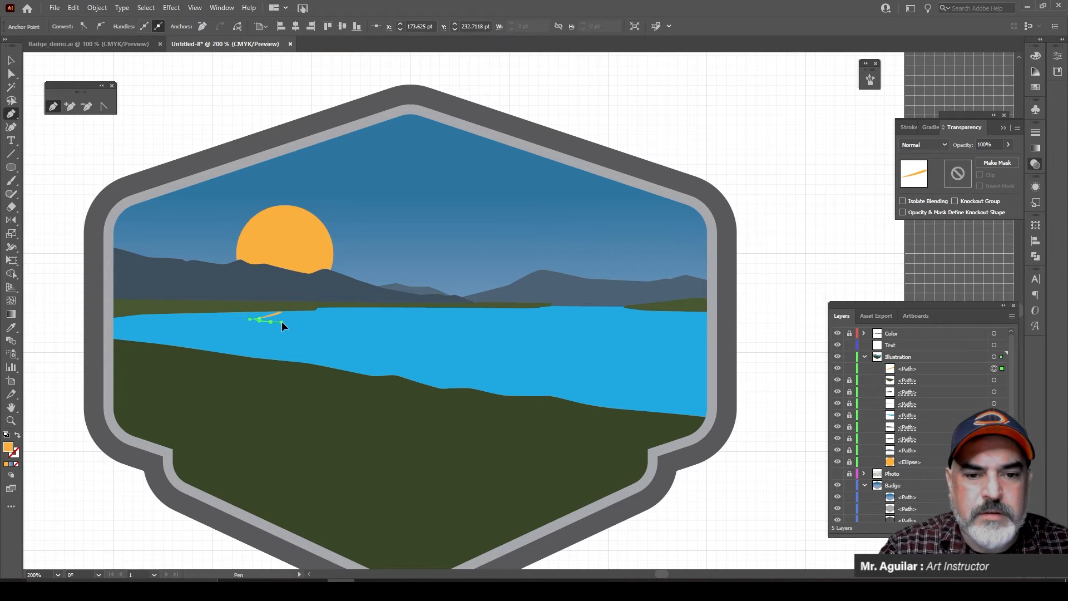
{"action": "left_click_drag", "start_coordinate": [283, 322], "coordinate": [313, 359]}
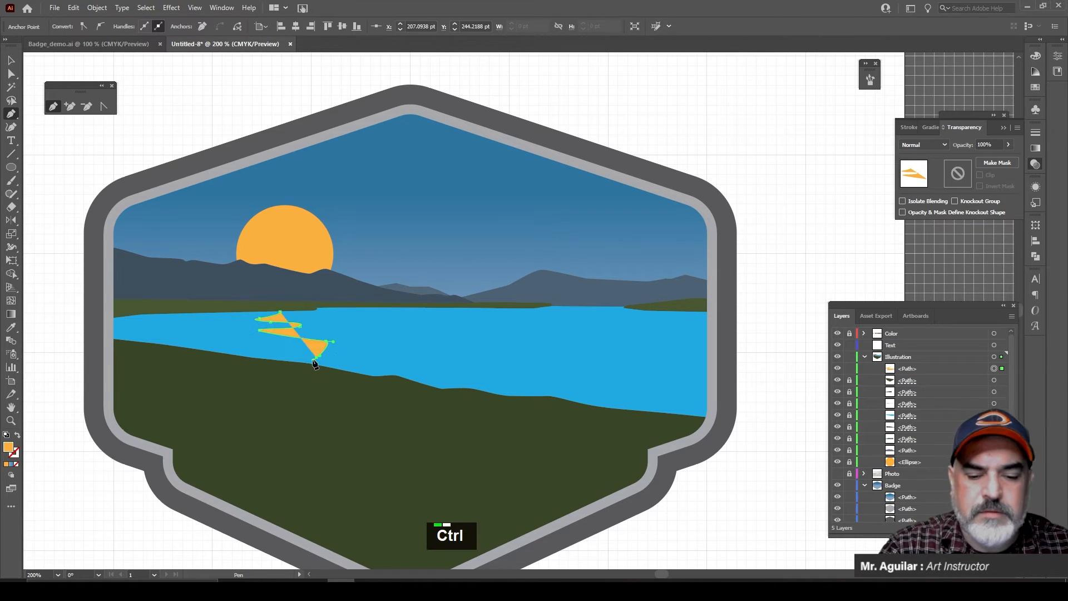
{"action": "key", "text": "ctrl+z"}
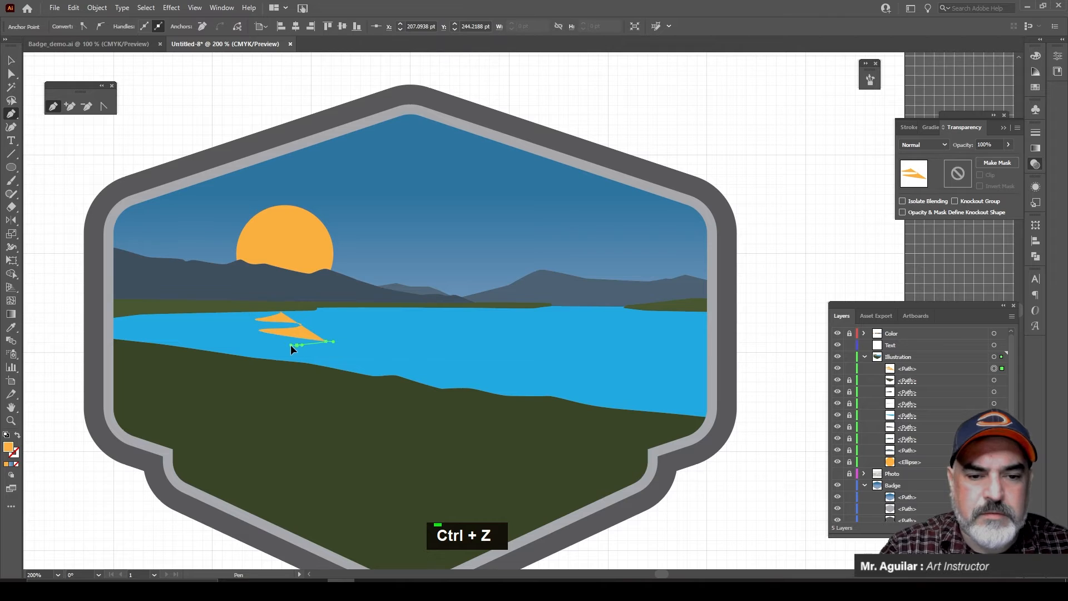
{"action": "left_click_drag", "start_coordinate": [293, 346], "coordinate": [345, 357]}
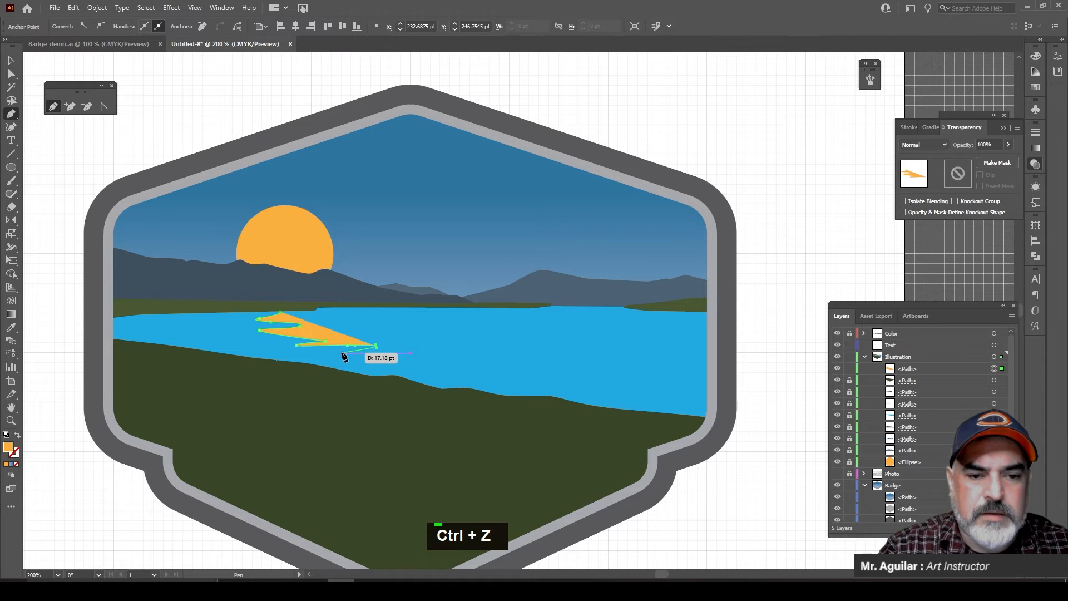
{"action": "left_click", "coordinate": [380, 352]}
{"action": "left_click", "coordinate": [389, 355]}
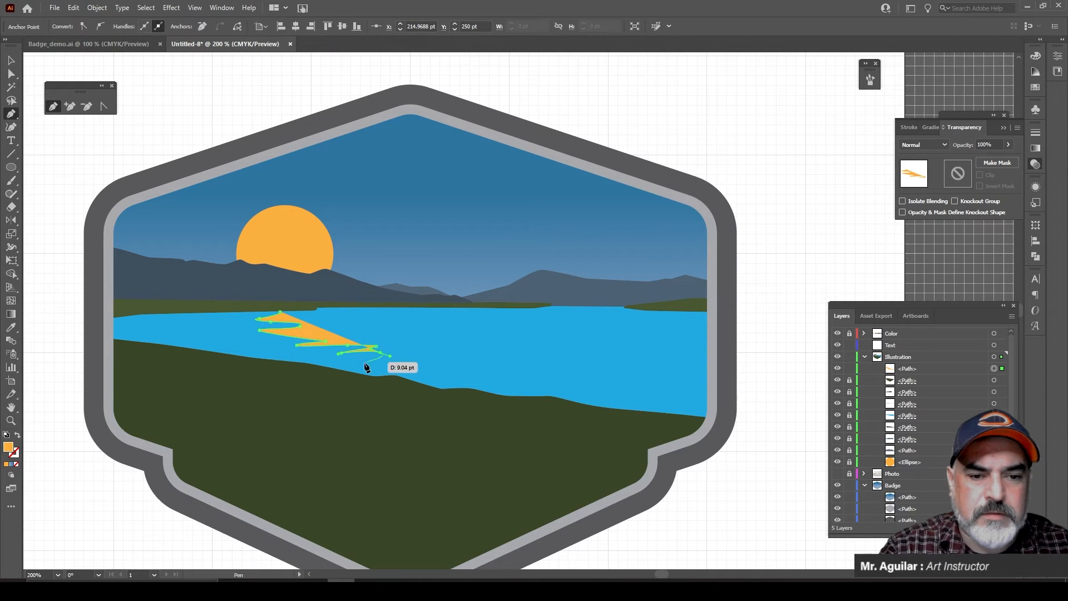
{"action": "left_click", "coordinate": [332, 363]}
{"action": "left_click", "coordinate": [323, 370]}
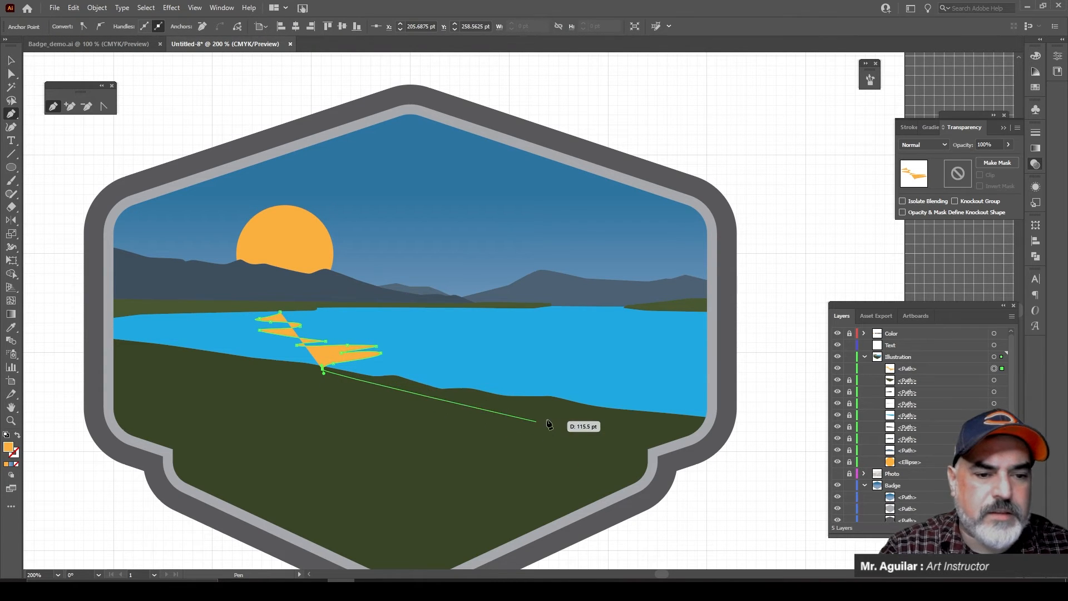
Step: Continue the reflection path along its lower edge, overlapping the dark green foreground hill up to the right end of the reflection
{"action": "left_click_drag", "start_coordinate": [528, 411], "coordinate": [556, 410]}
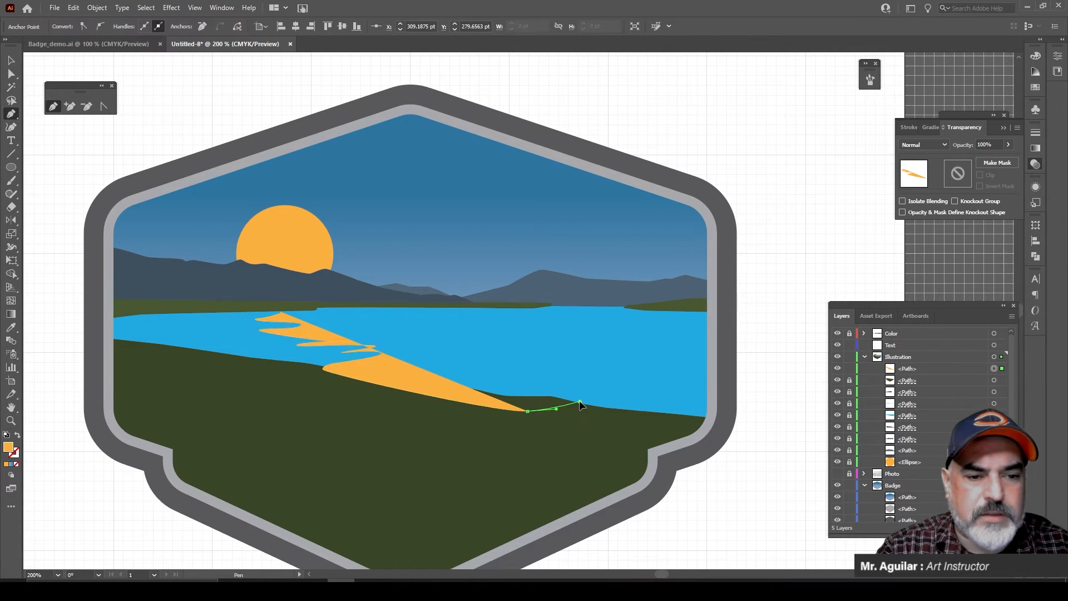
{"action": "left_click", "coordinate": [578, 401]}
{"action": "key", "text": "ctrl+z"}
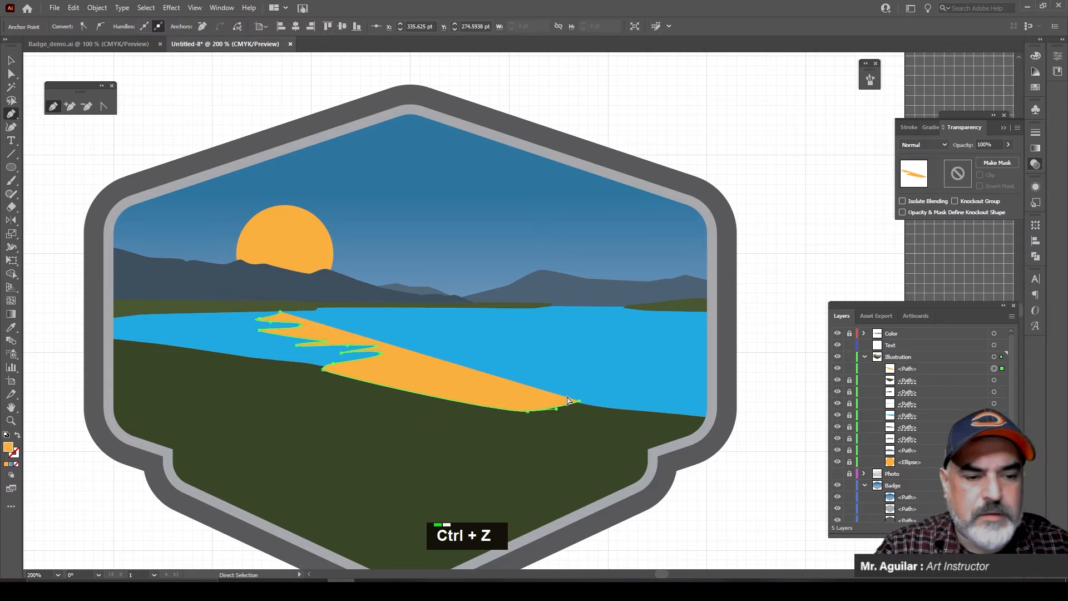
{"action": "left_click", "coordinate": [576, 399]}
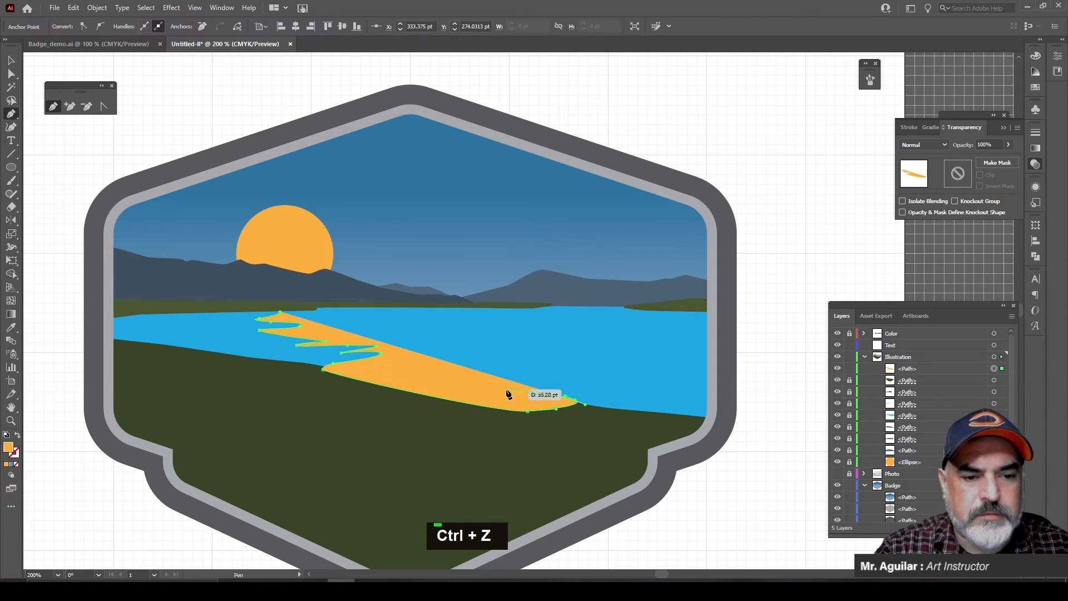
Step: Draw the lower part of the reflection's right edge as pointed ripples, working back up from the near shoreline to mid-lake
{"action": "left_click_drag", "start_coordinate": [507, 390], "coordinate": [498, 388]}
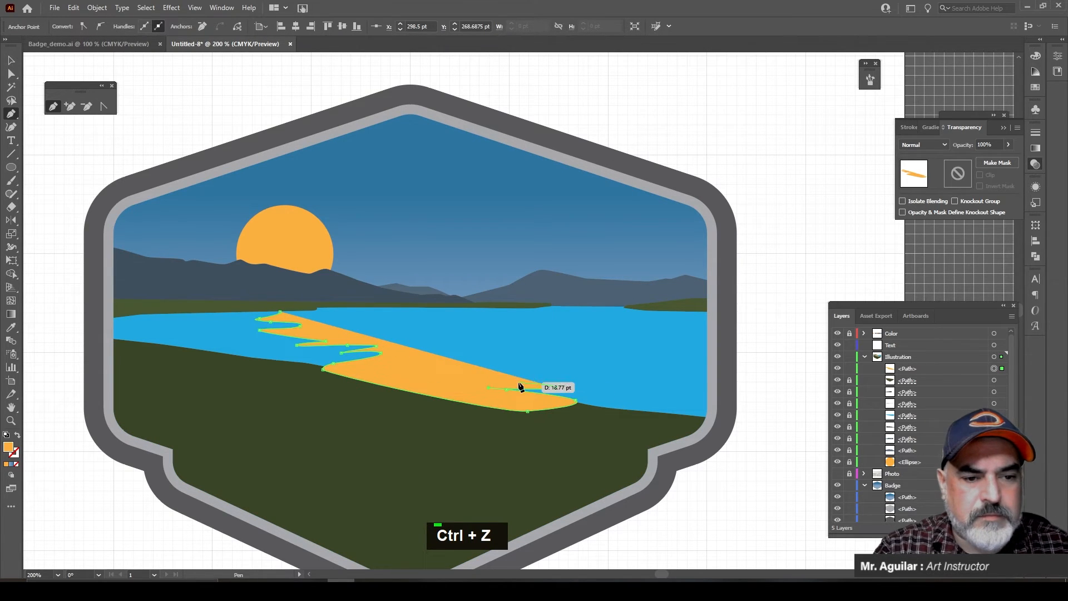
{"action": "left_click", "coordinate": [495, 380]}
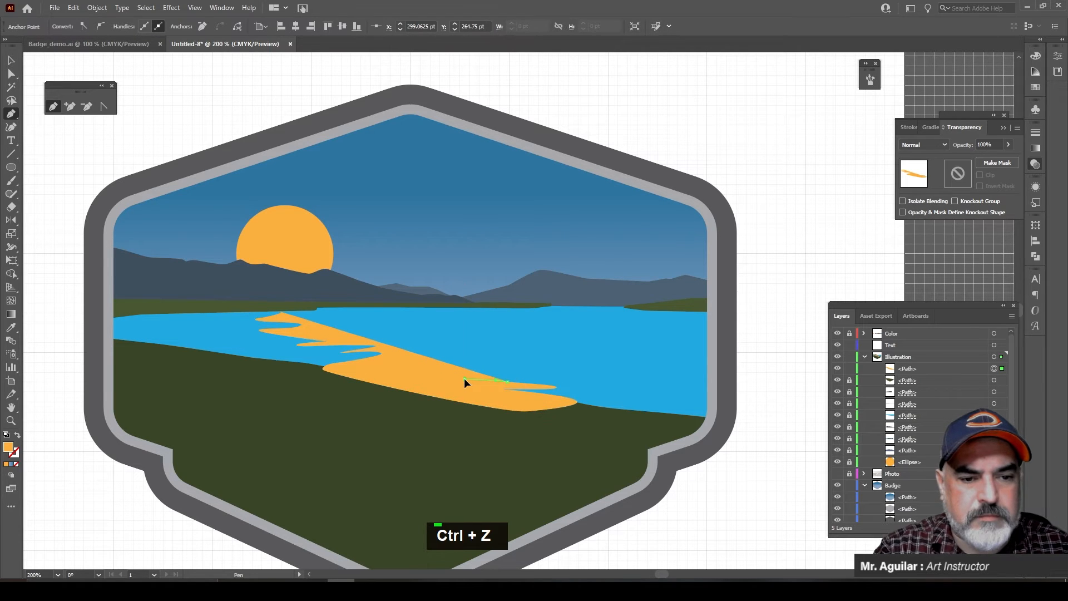
{"action": "left_click", "coordinate": [464, 379]}
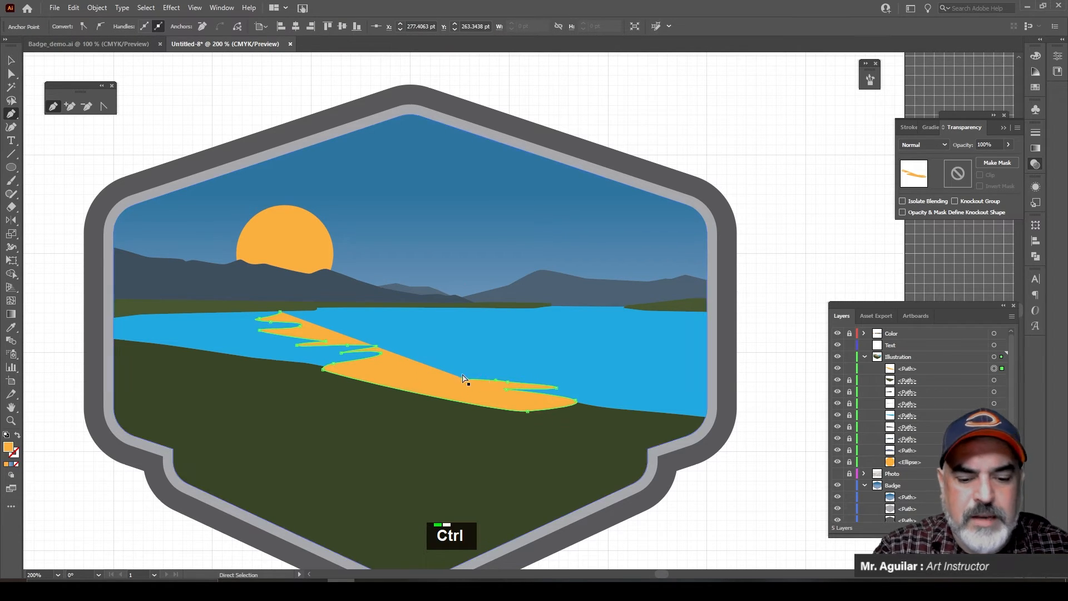
{"action": "key", "text": "ctrl+z"}
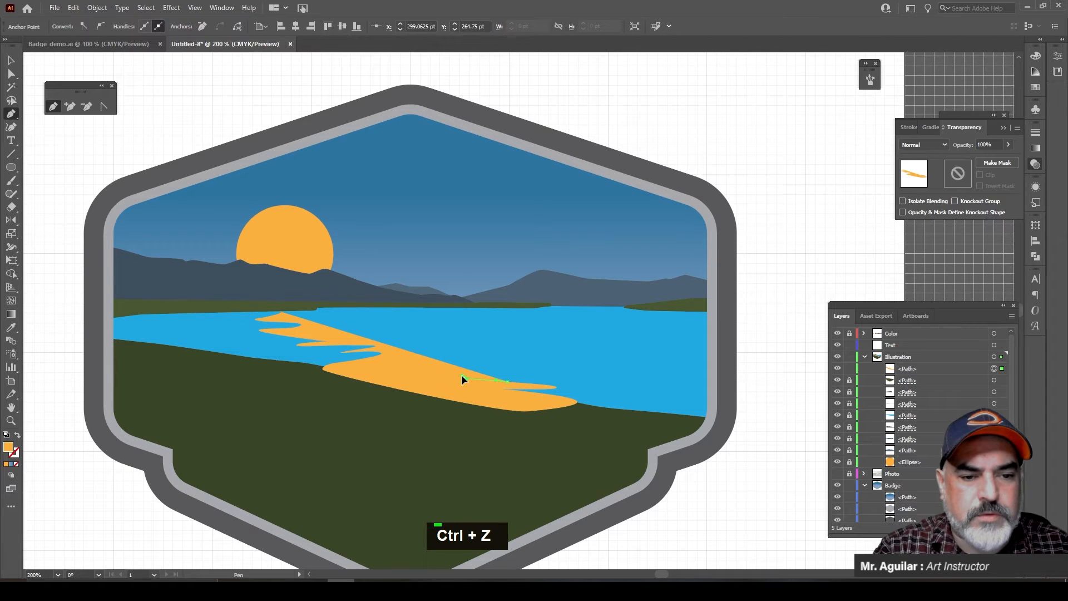
{"action": "left_click", "coordinate": [465, 373]}
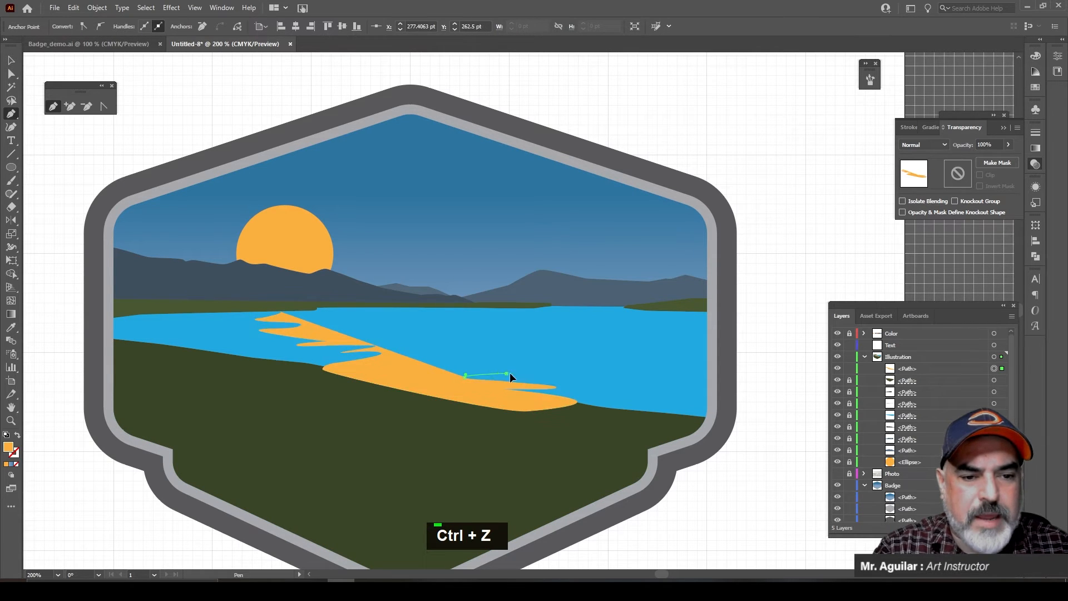
{"action": "left_click_drag", "start_coordinate": [518, 373], "coordinate": [423, 337]}
{"action": "left_click", "coordinate": [532, 367]}
{"action": "key", "text": "ctrl+z"}
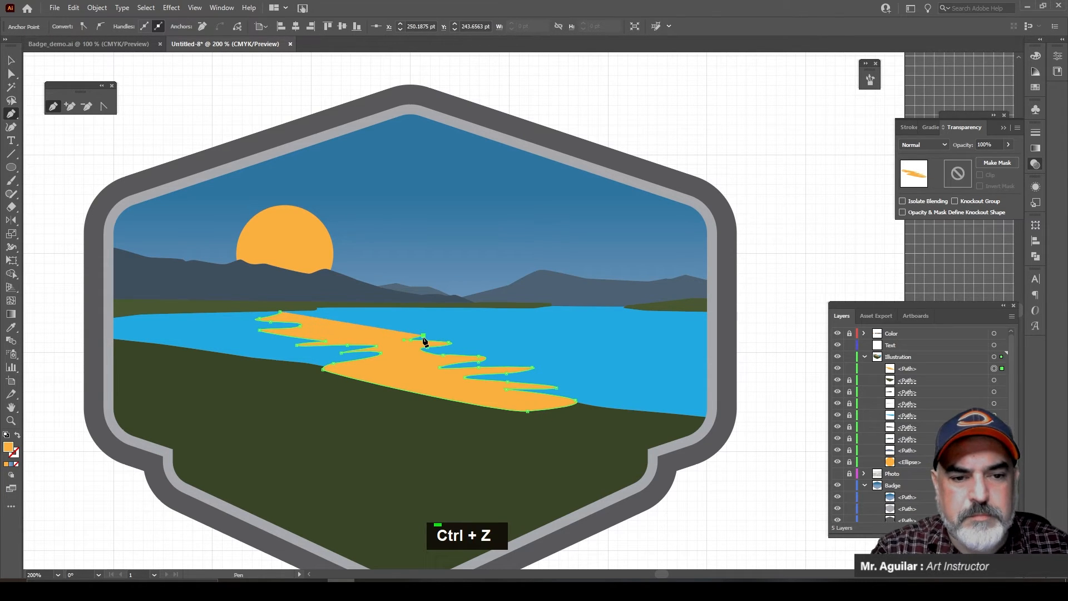
Step: Undo the last ripple points, then finish the right edge up to the far shore and close the reflection shape, about 163 pt wide
{"action": "key", "text": "ctrl+z"}
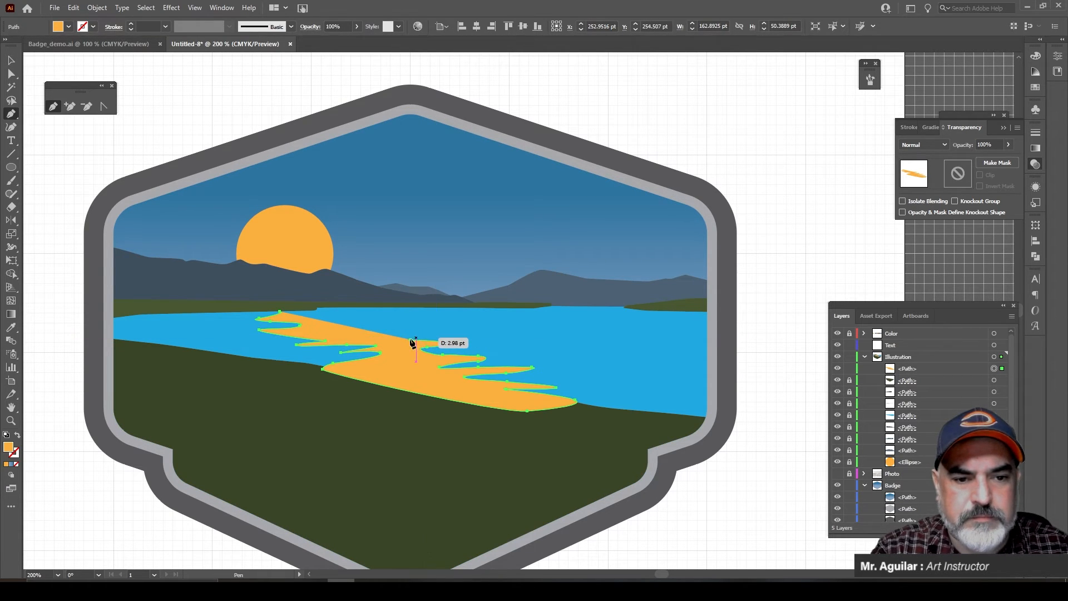
{"action": "key", "text": "ctrl+z"}
{"action": "key", "text": "ctrl+z"}
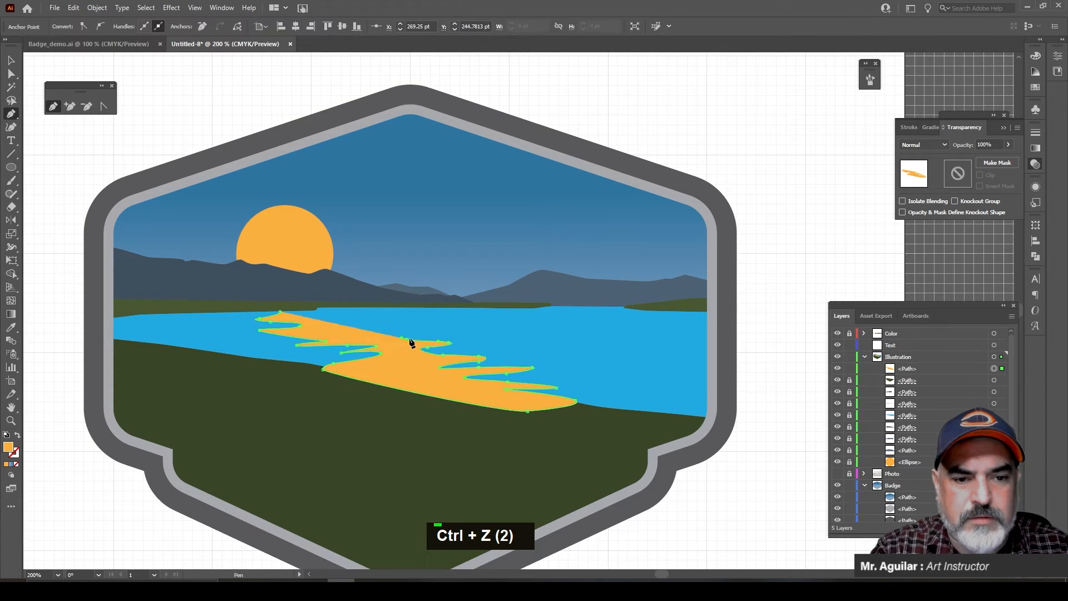
{"action": "left_click_drag", "start_coordinate": [416, 337], "coordinate": [272, 310]}
{"action": "left_click", "coordinate": [279, 311]}
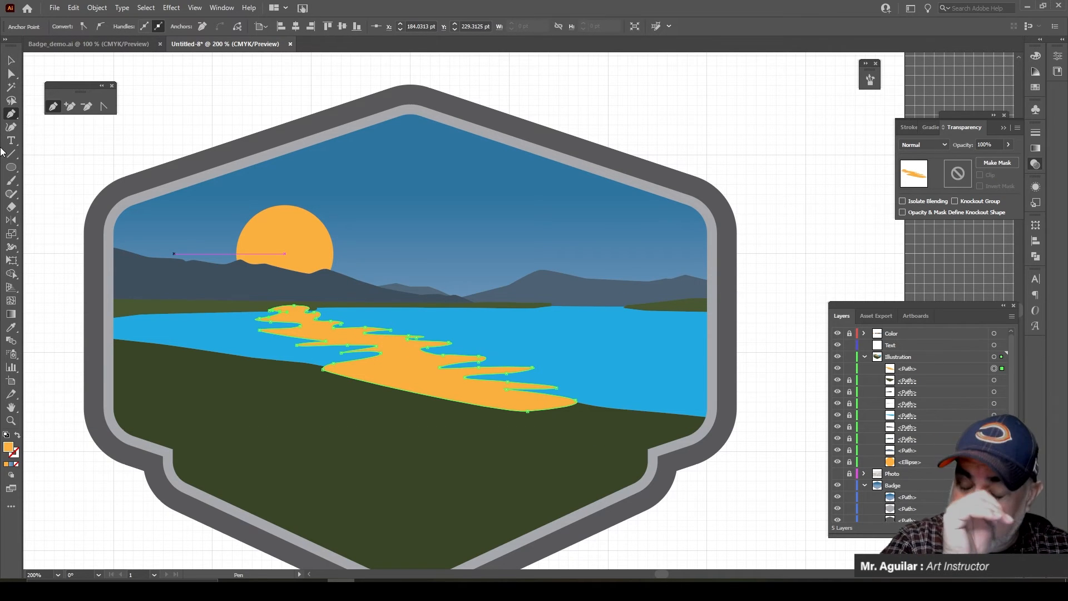
Step: Stack the reflection directly above the lake path, behind the foreground hill and shore paths, and deselect it
{"action": "left_click", "coordinate": [10, 60]}
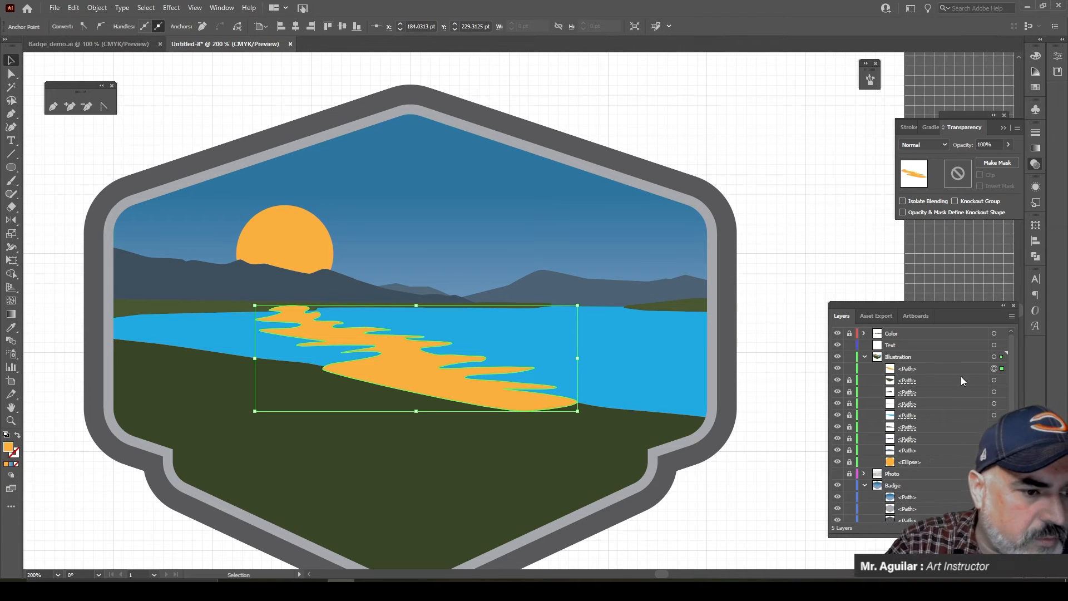
{"action": "left_click_drag", "start_coordinate": [958, 368], "coordinate": [949, 406]}
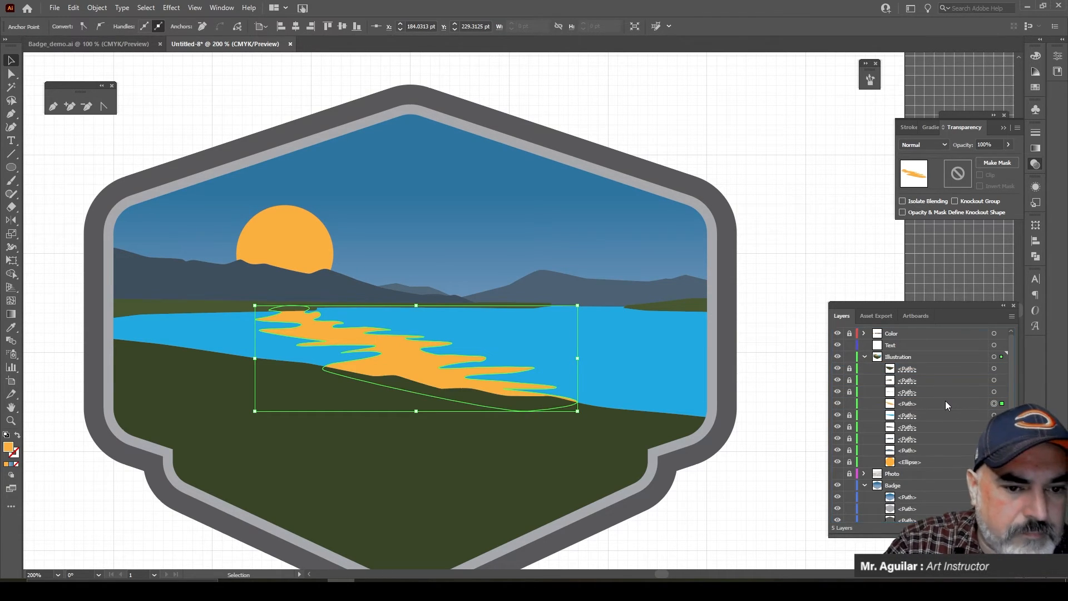
{"action": "left_click", "coordinate": [798, 416]}
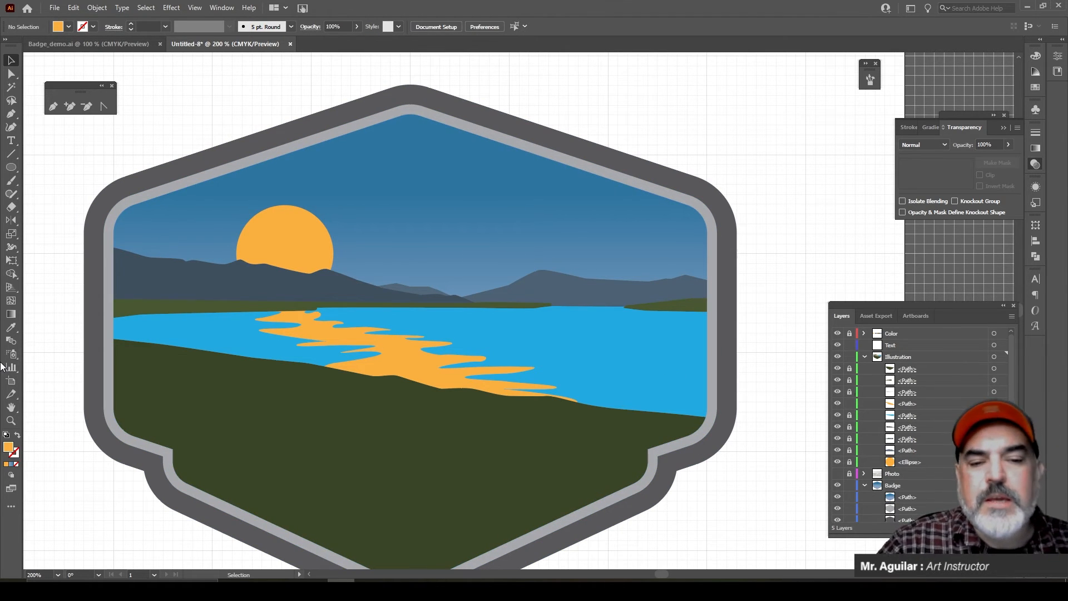
Step: Collapse the Illustration layer and fill the outer badge shape with the dark green sampled from the foreground hill
{"action": "scroll", "coordinate": [139, 389], "scroll_direction": "down", "scroll_amount": 3}
{"action": "scroll", "coordinate": [140, 391], "scroll_direction": "up", "scroll_amount": 2}
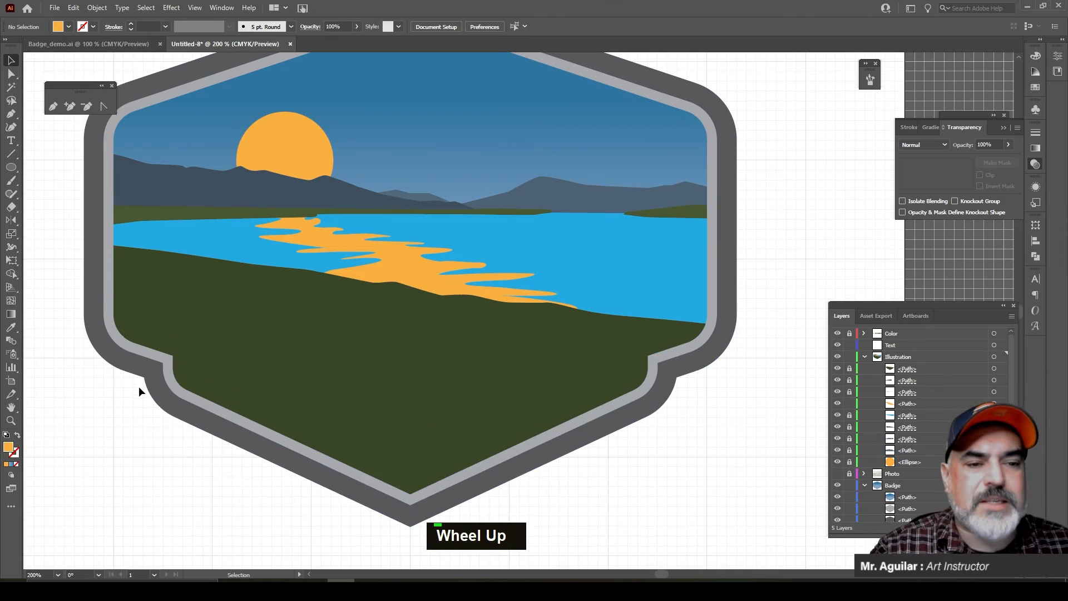
{"action": "scroll", "coordinate": [162, 406], "scroll_direction": "down", "scroll_amount": 1}
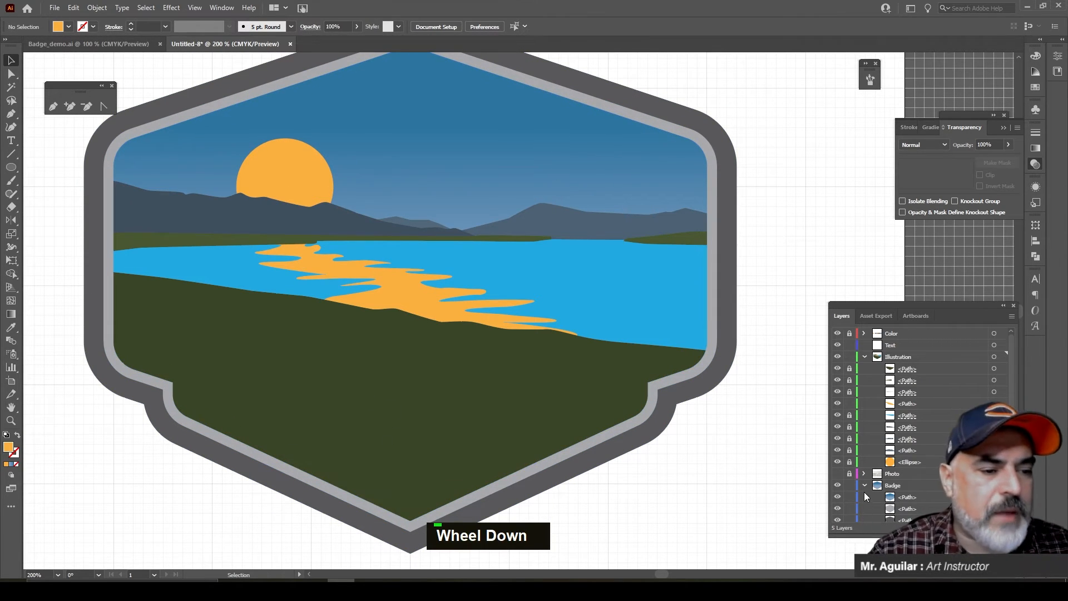
{"action": "left_click", "coordinate": [864, 356]}
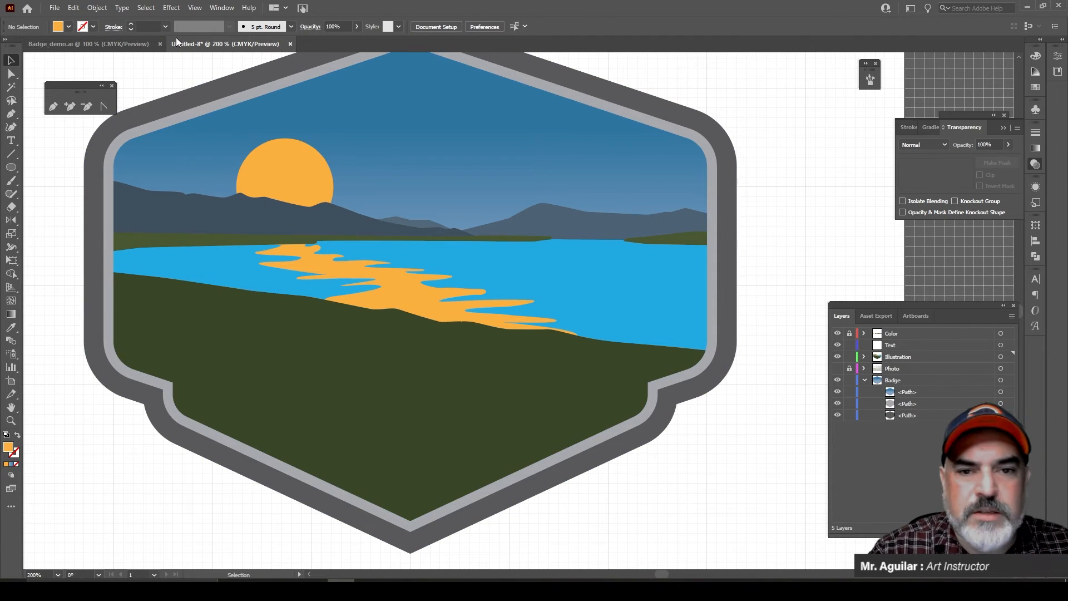
{"action": "left_click", "coordinate": [196, 90]}
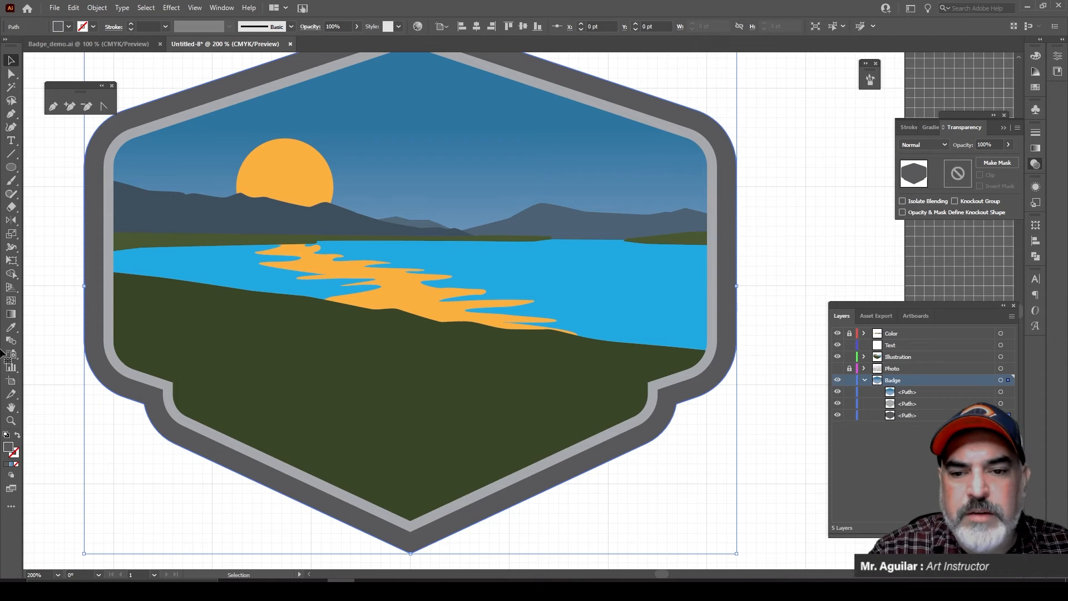
{"action": "key", "text": "i"}
{"action": "left_click", "coordinate": [359, 384]}
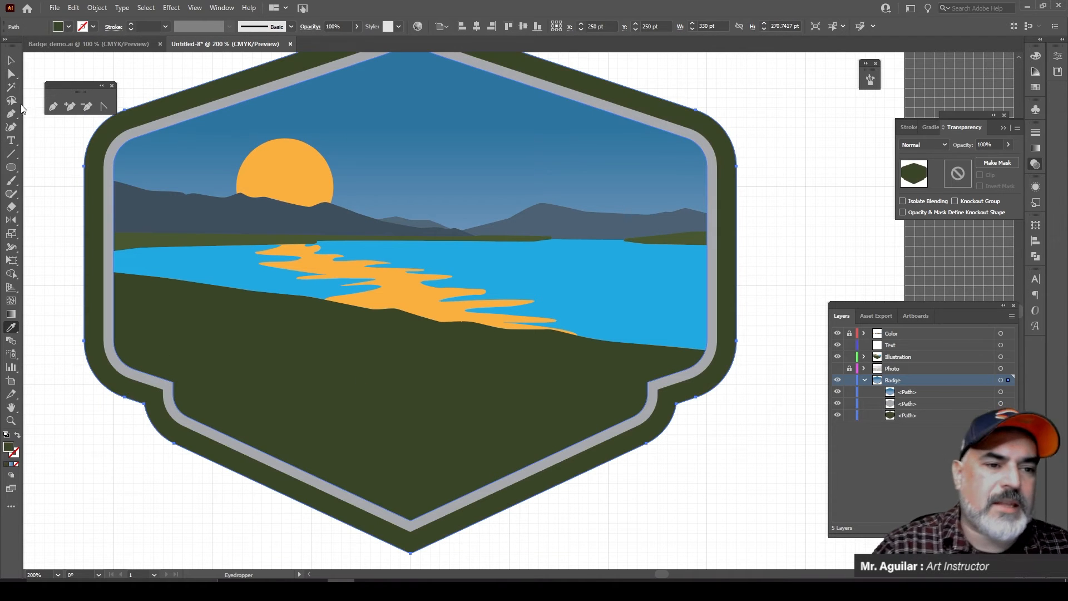
{"action": "left_click", "coordinate": [11, 60]}
{"action": "left_click", "coordinate": [701, 443]}
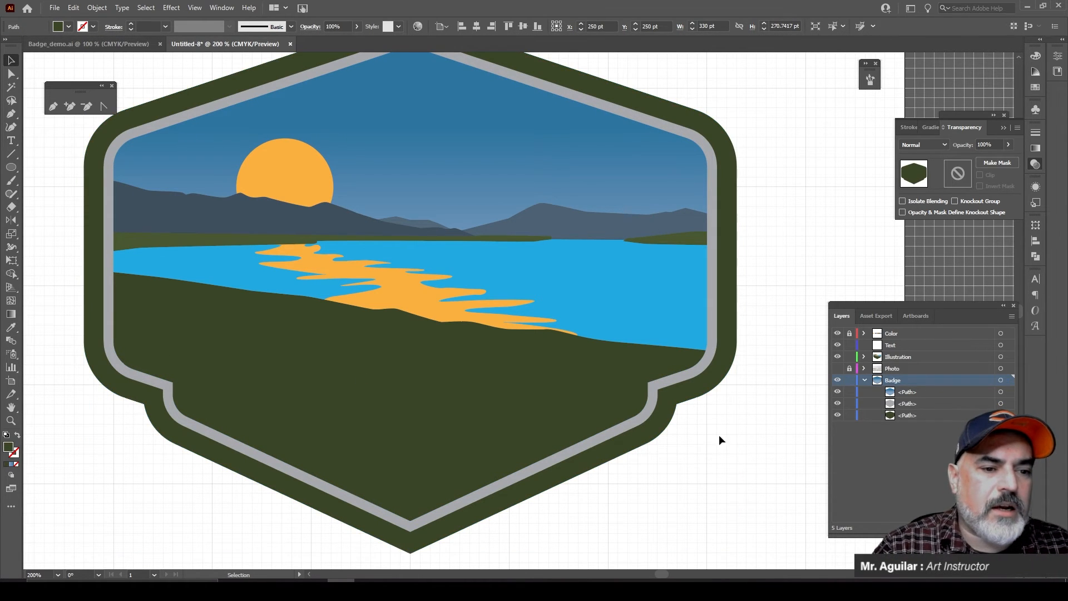
Step: Fill the thin light gray inner border of the badge with the orange sampled from the sun, and deselect it
{"action": "scroll", "coordinate": [755, 458], "scroll_direction": "up", "scroll_amount": 3}
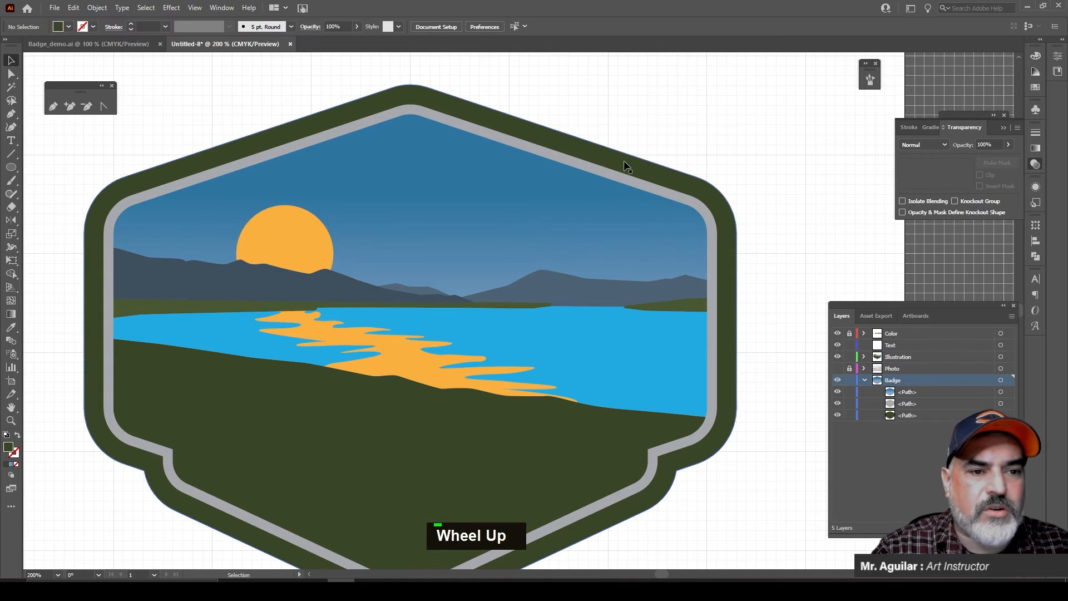
{"action": "left_click", "coordinate": [632, 183]}
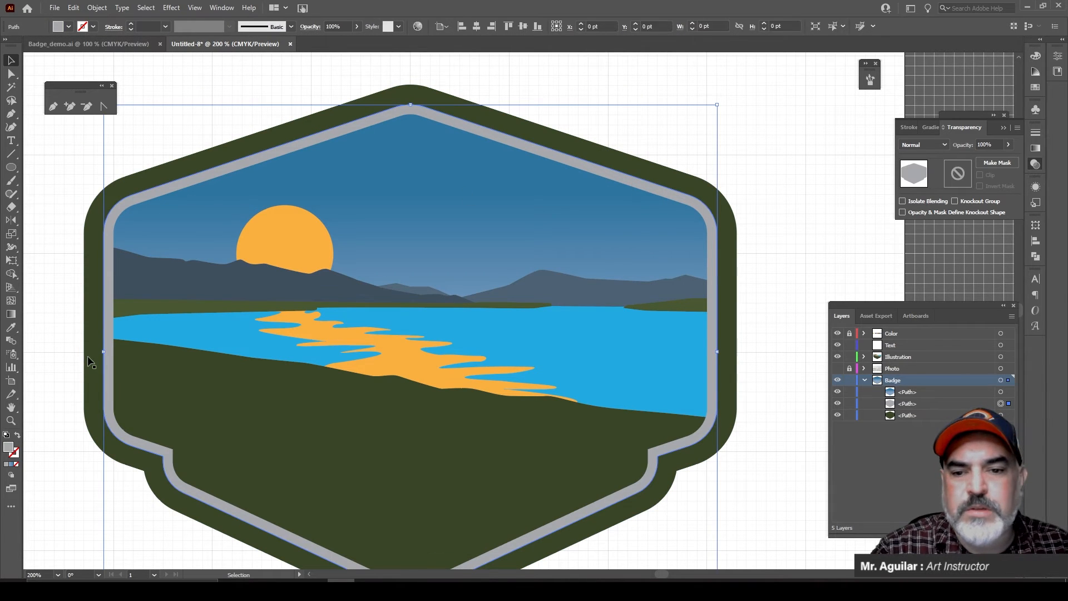
{"action": "key", "text": "i"}
{"action": "left_click", "coordinate": [297, 236]}
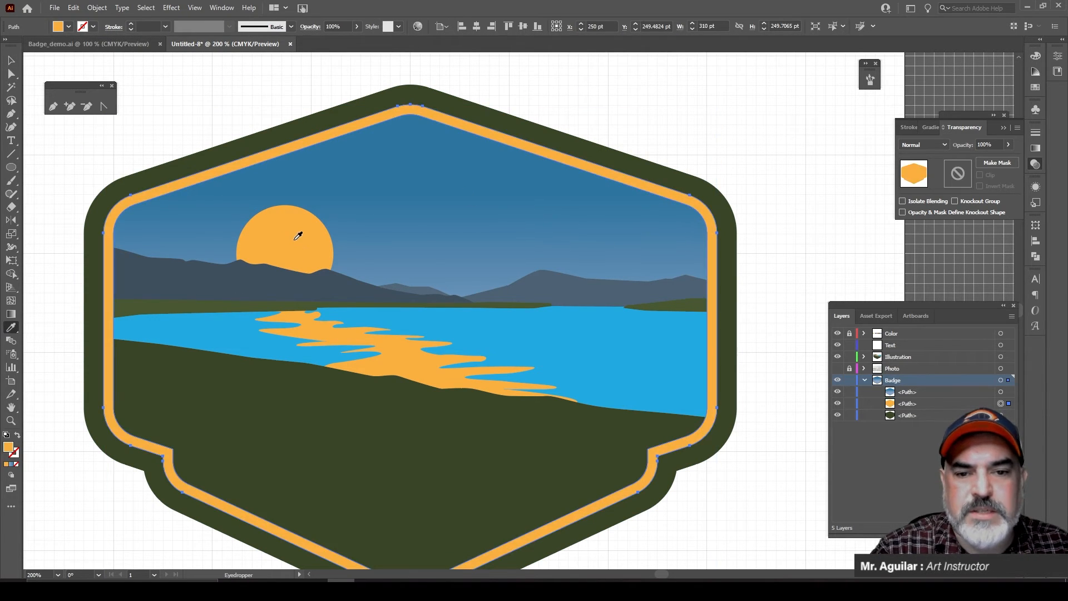
{"action": "left_click", "coordinate": [11, 59]}
{"action": "left_click", "coordinate": [117, 72]}
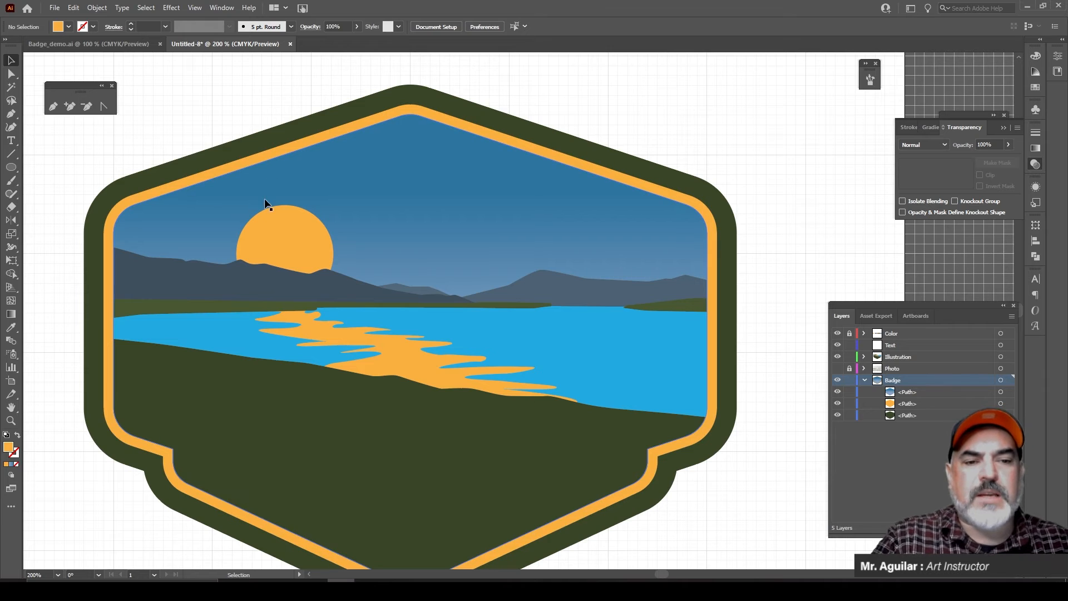
{"action": "scroll", "coordinate": [766, 469], "scroll_direction": "up", "scroll_amount": 6}
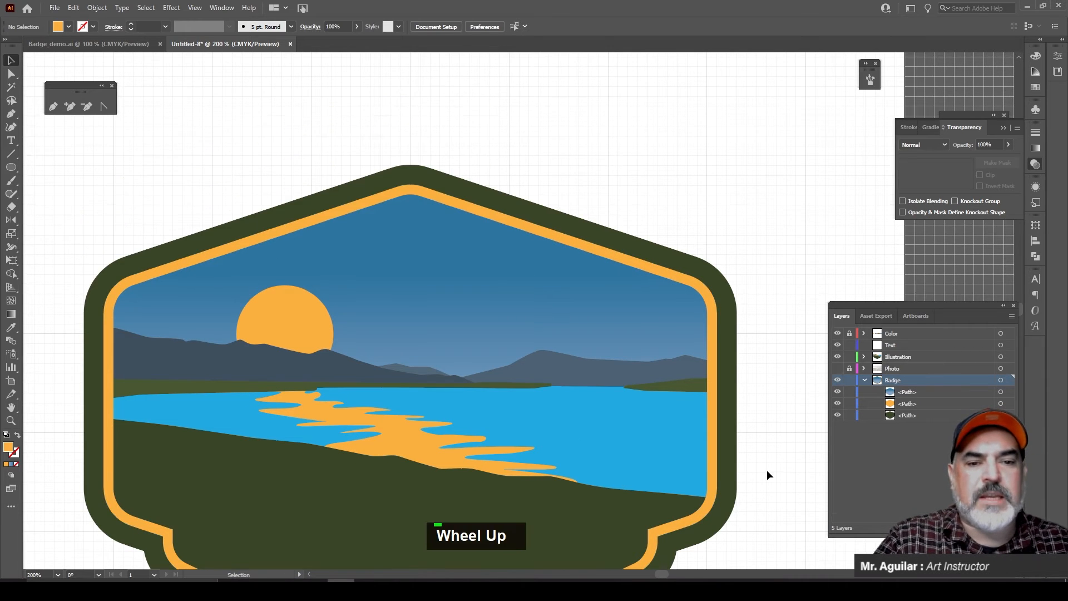
{"action": "scroll", "coordinate": [766, 469], "scroll_direction": "down", "scroll_amount": 5}
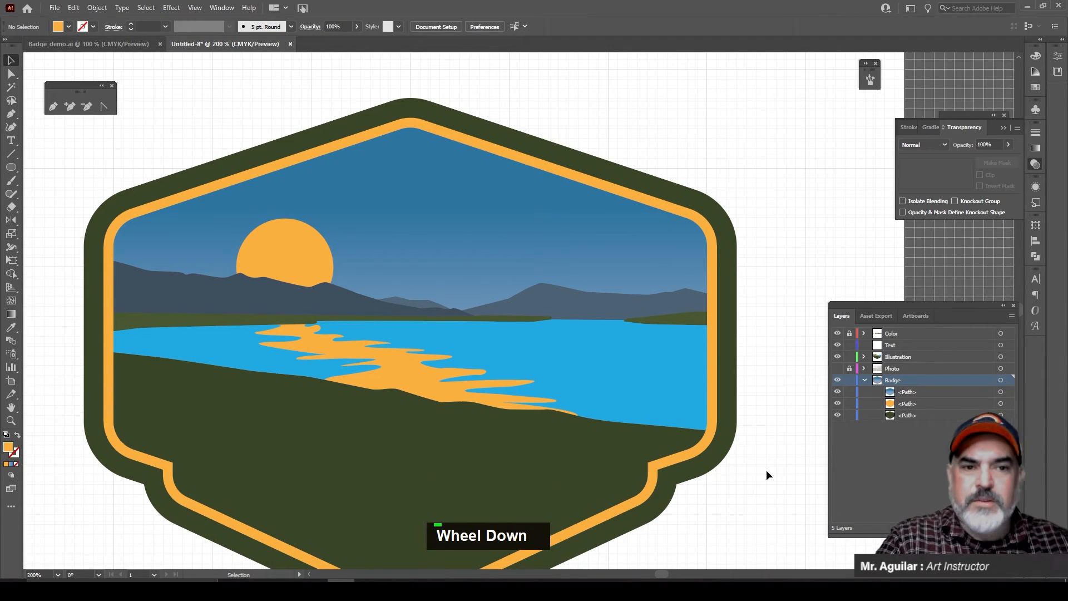
{"action": "scroll", "coordinate": [652, 219], "scroll_direction": "up", "scroll_amount": 10}
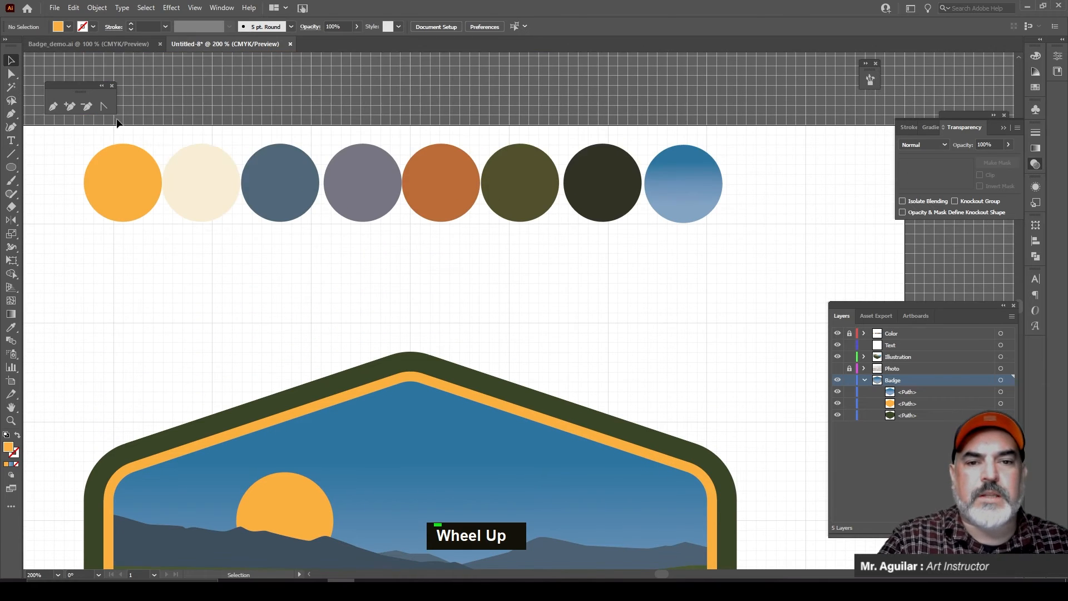
{"action": "scroll", "coordinate": [474, 209], "scroll_direction": "down", "scroll_amount": 11}
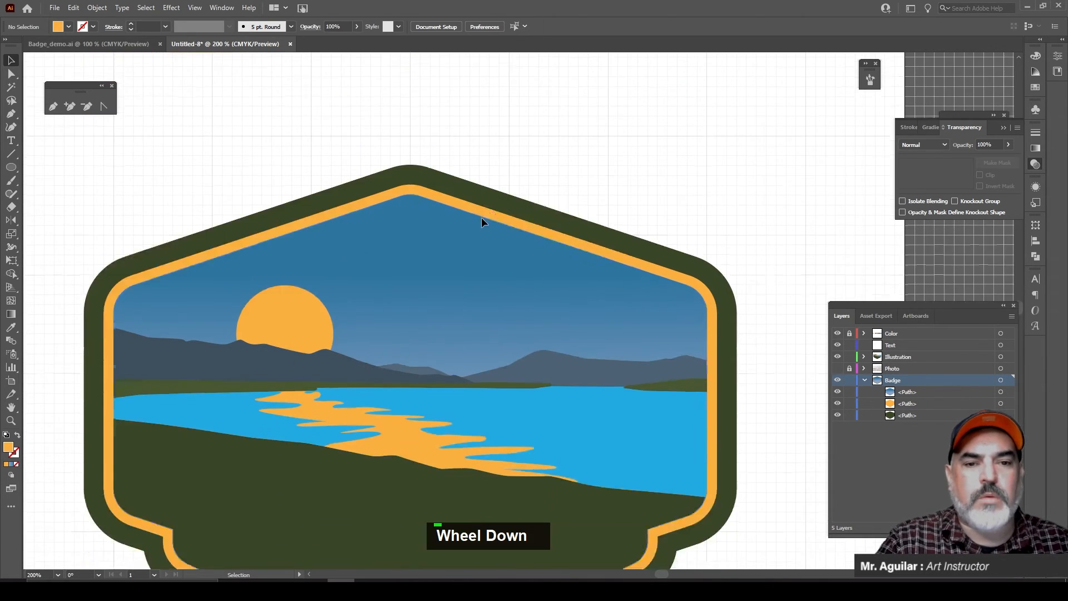
{"action": "scroll", "coordinate": [481, 218], "scroll_direction": "up", "scroll_amount": 1}
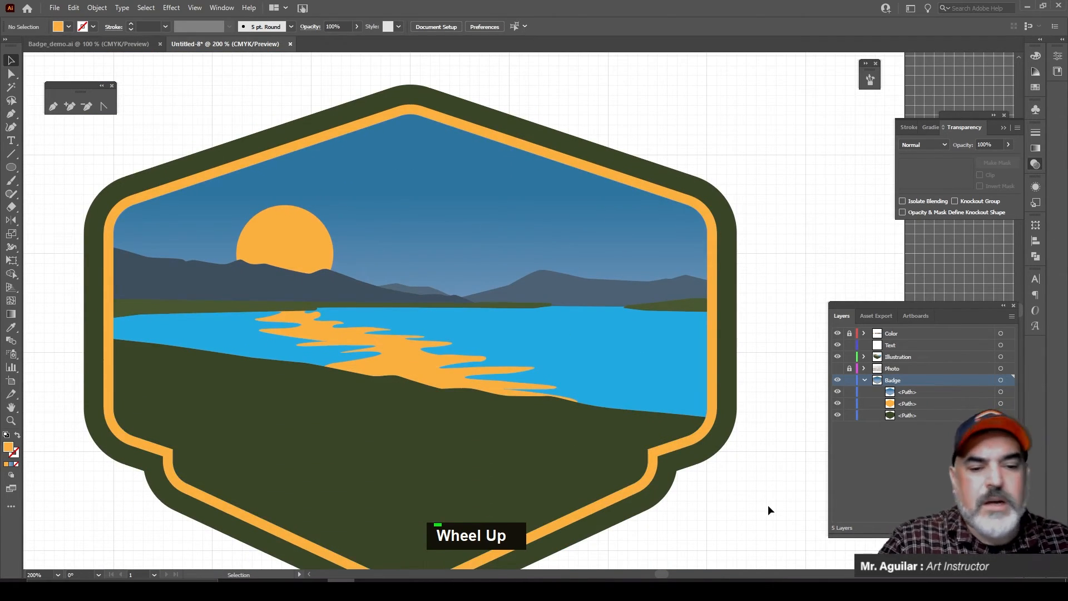
Step: Switch to the Coolors site in the browser and look through the trending color palettes
{"action": "left_click", "coordinate": [368, 580]}
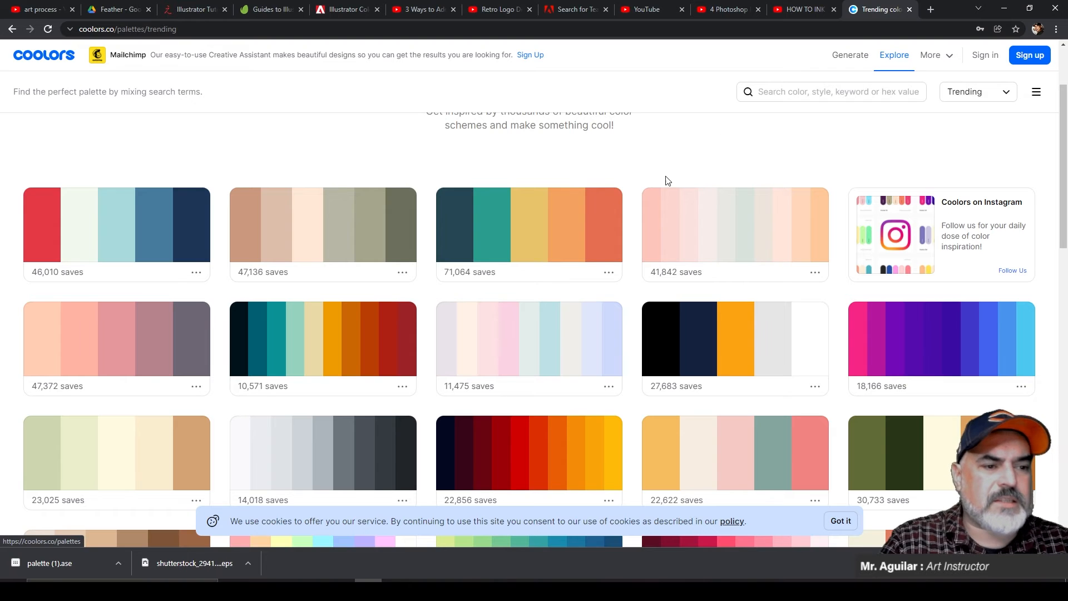
{"action": "scroll", "coordinate": [489, 232], "scroll_direction": "down", "scroll_amount": 15}
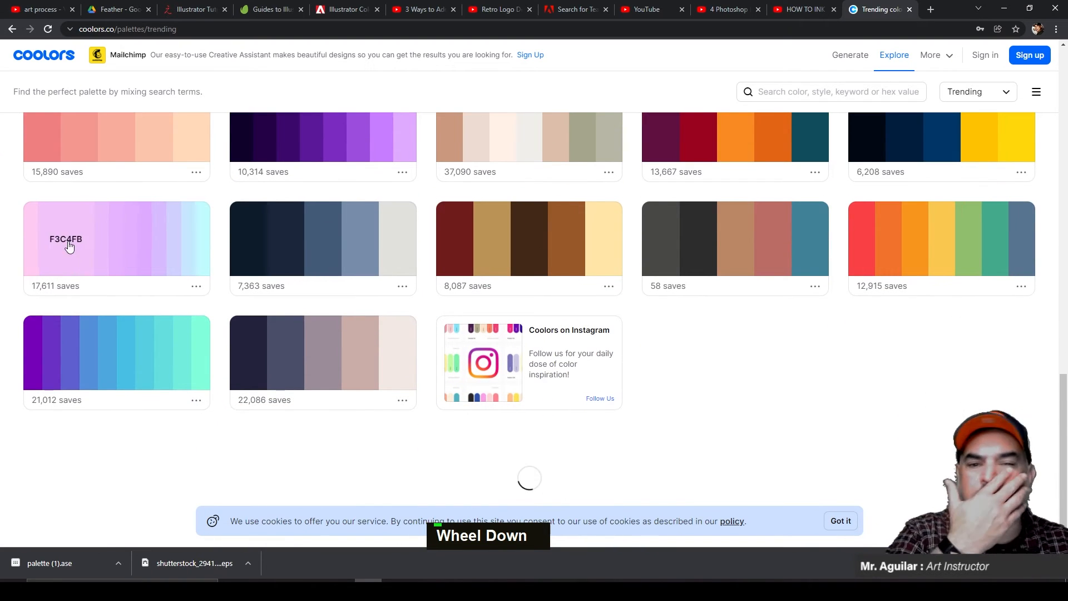
{"action": "scroll", "coordinate": [839, 295], "scroll_direction": "down", "scroll_amount": 10}
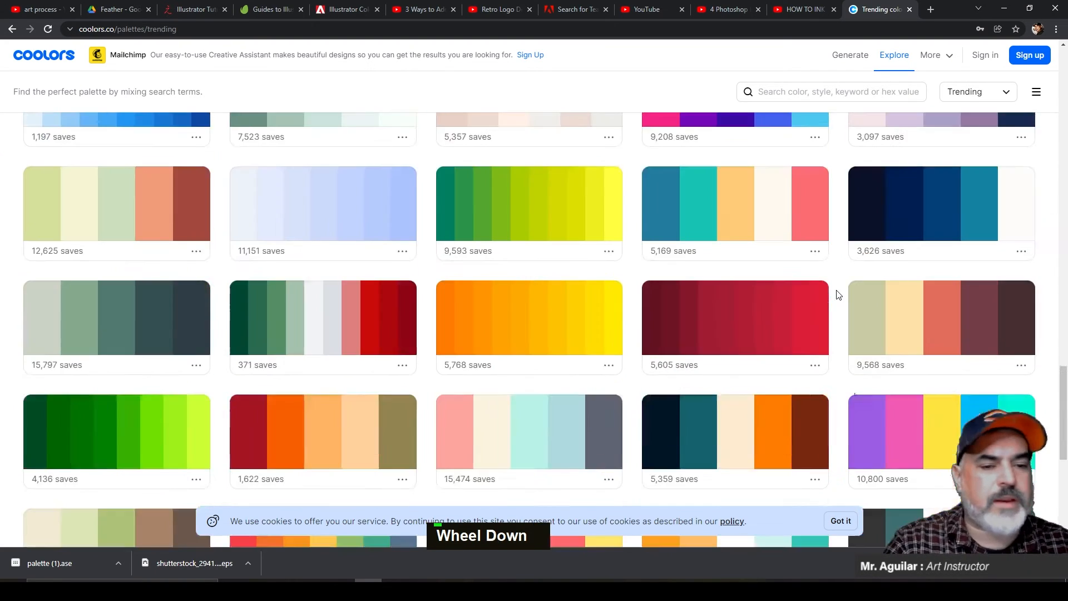
{"action": "scroll", "coordinate": [839, 295], "scroll_direction": "down", "scroll_amount": 5}
{"action": "scroll", "coordinate": [834, 291], "scroll_direction": "up", "scroll_amount": 20}
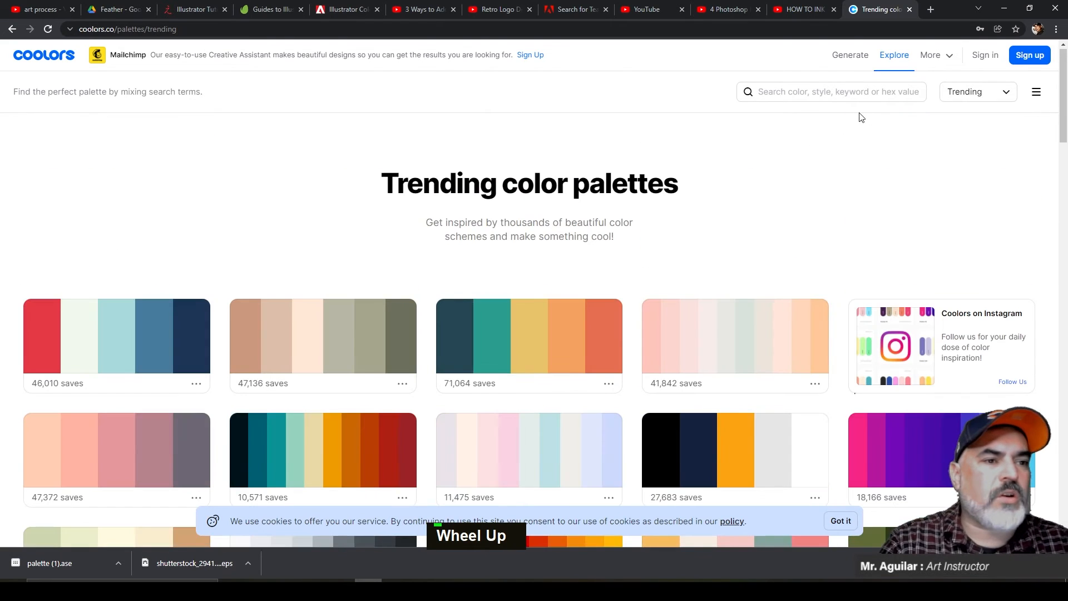
Step: Open the Coolors palette generator, dismiss the browser's downloads bar and generate three new random palettes
{"action": "left_click", "coordinate": [840, 55]}
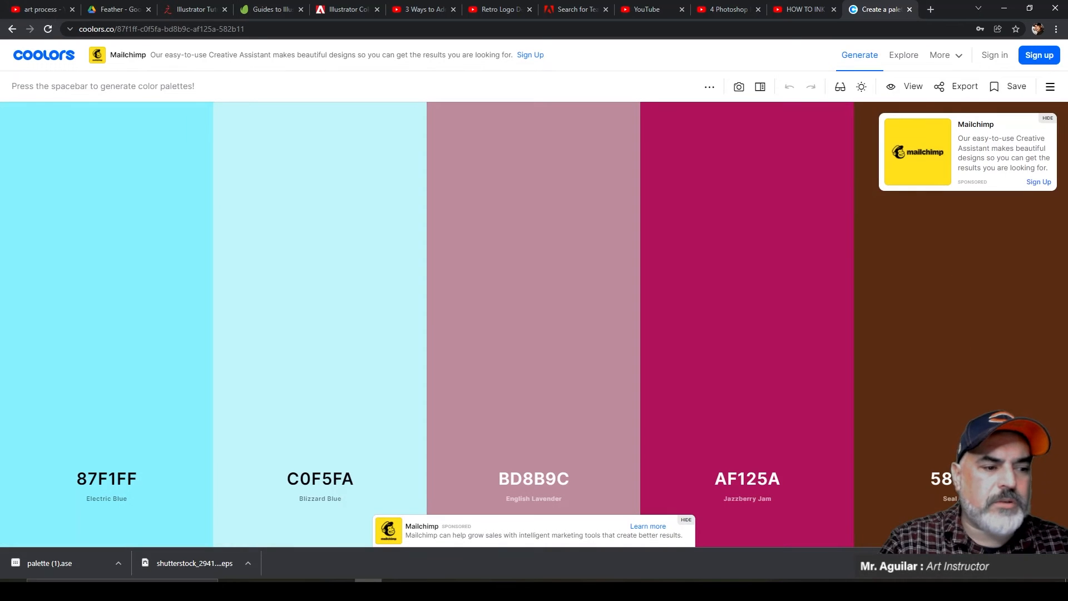
{"action": "left_click", "coordinate": [1055, 563]}
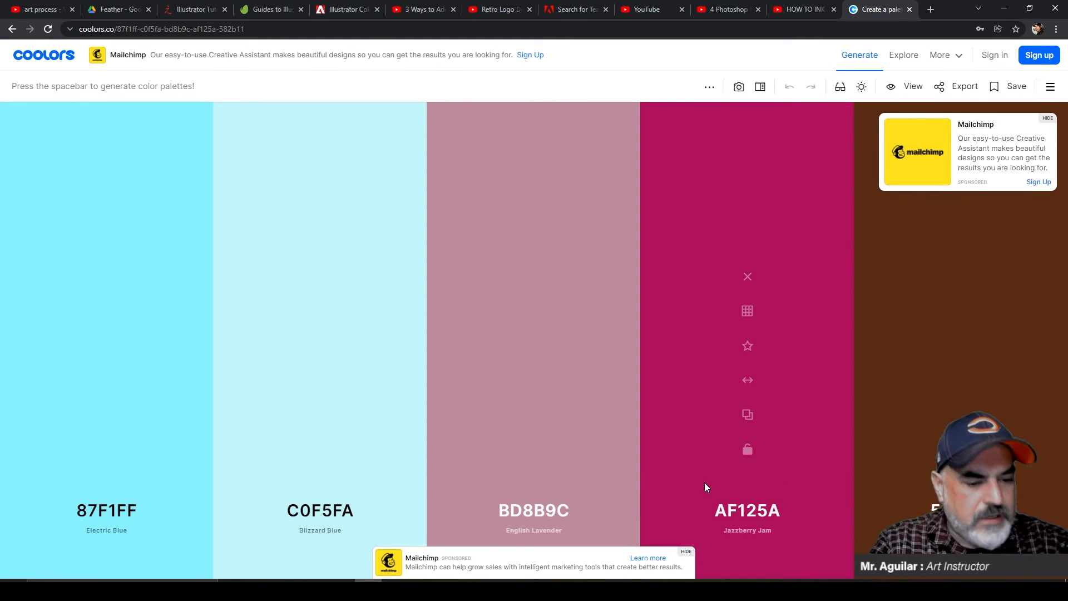
{"action": "key", "text": "space"}
{"action": "key", "text": "space"}
{"action": "key", "text": "space"}
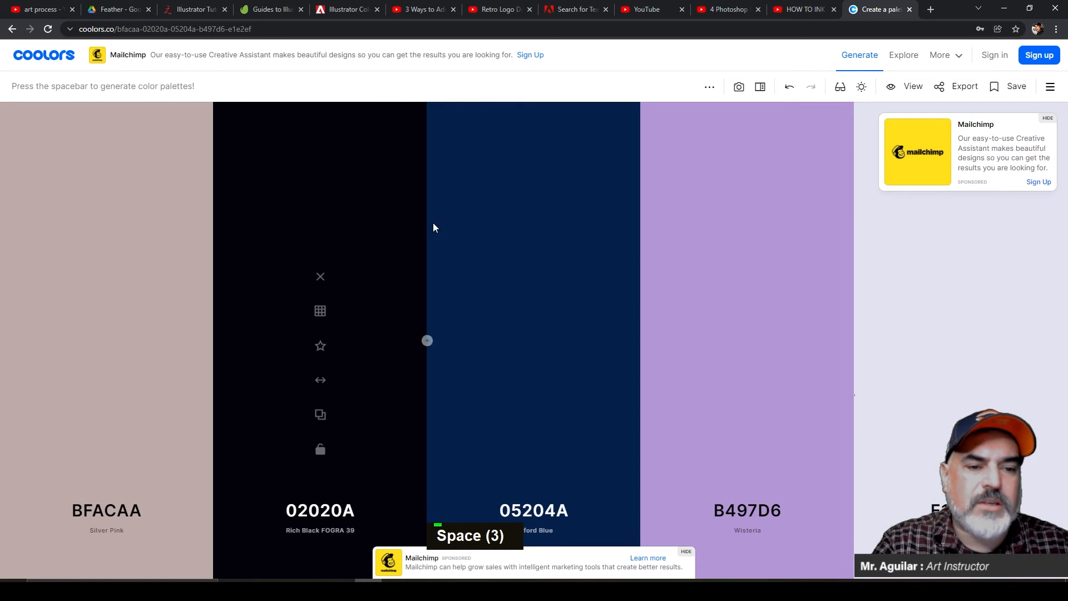
Step: Change the palette's navy color to the shade 4084F2 and the light purple color to the shade 7746AF
{"action": "left_click", "coordinate": [531, 312]}
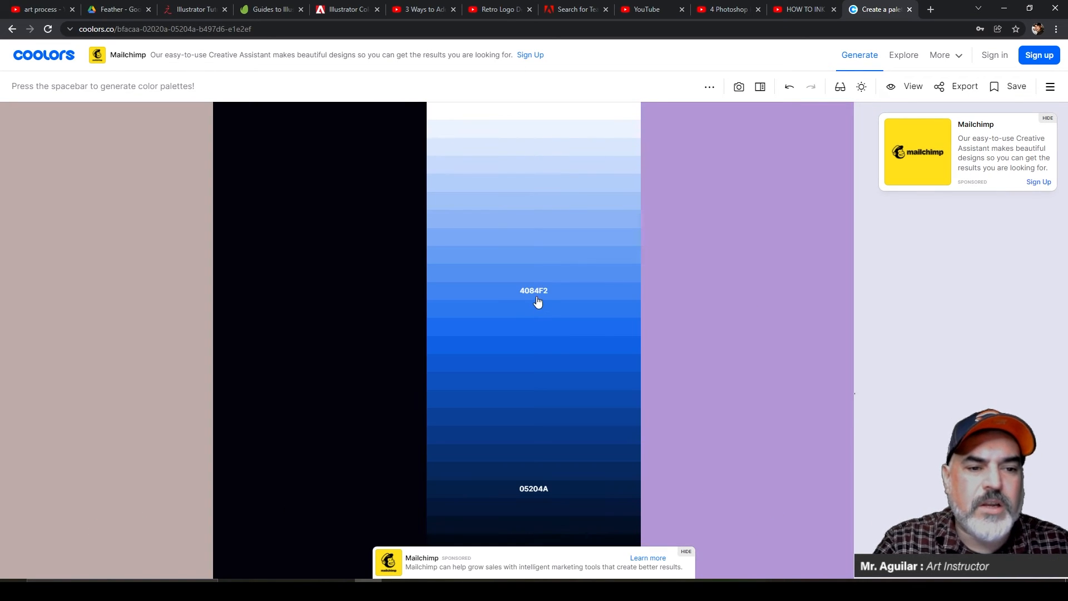
{"action": "left_click", "coordinate": [537, 303]}
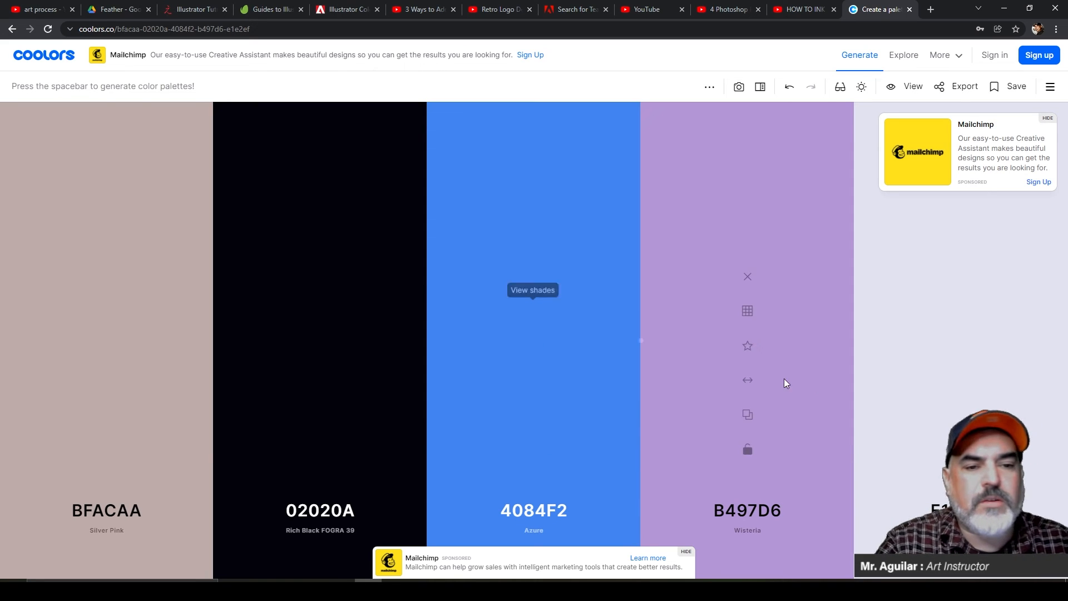
{"action": "left_click", "coordinate": [748, 311]}
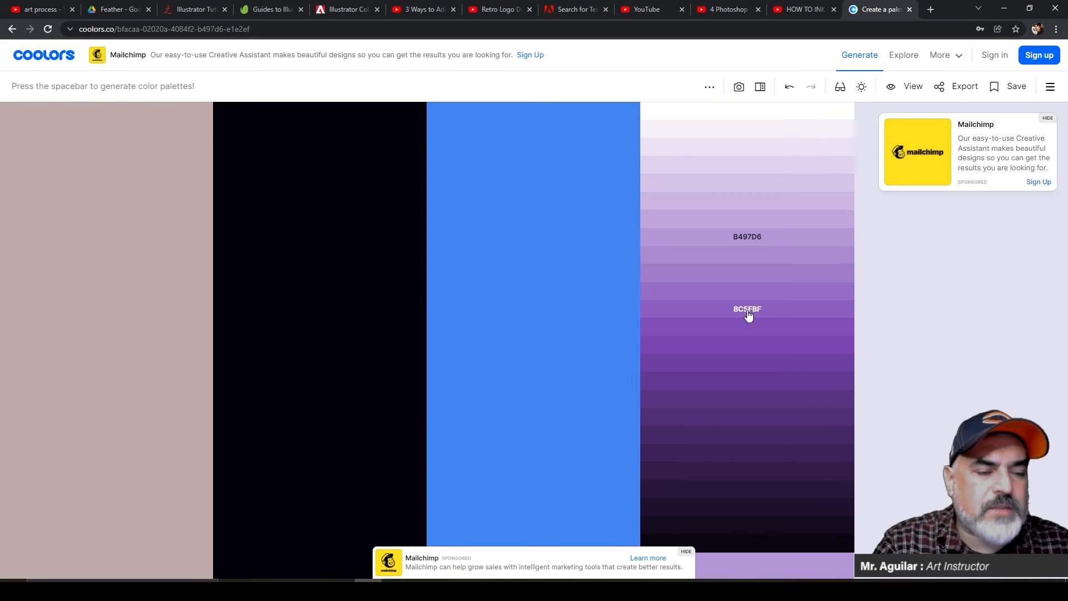
{"action": "left_click", "coordinate": [755, 346]}
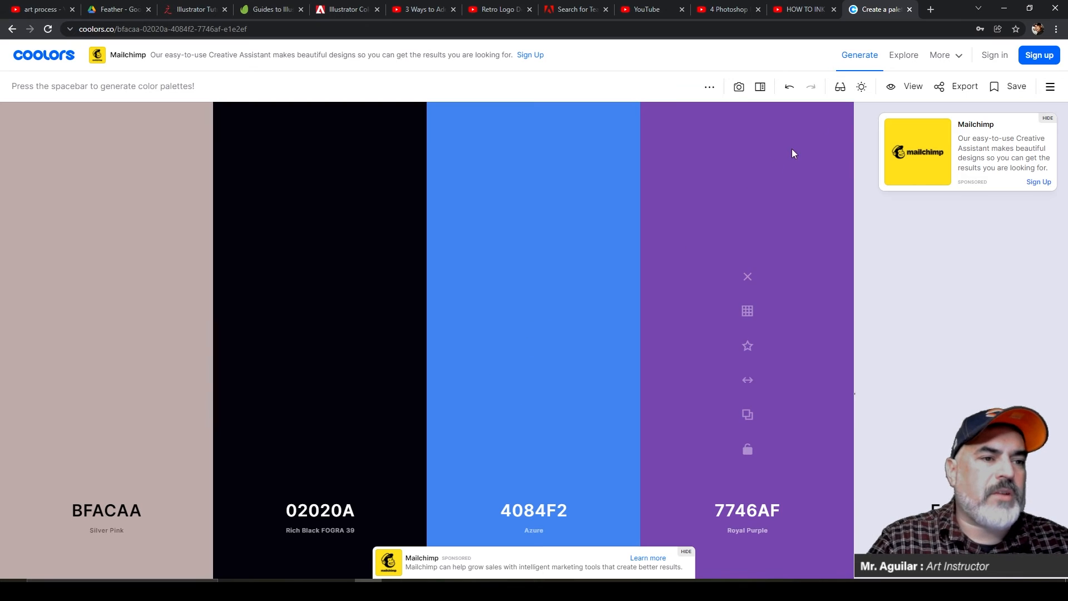
Step: Start choosing an image for the palette and try to upload IMG_8957 copy.jpg from the Lagoon_valley folder in File Explorer
{"action": "left_click", "coordinate": [738, 86]}
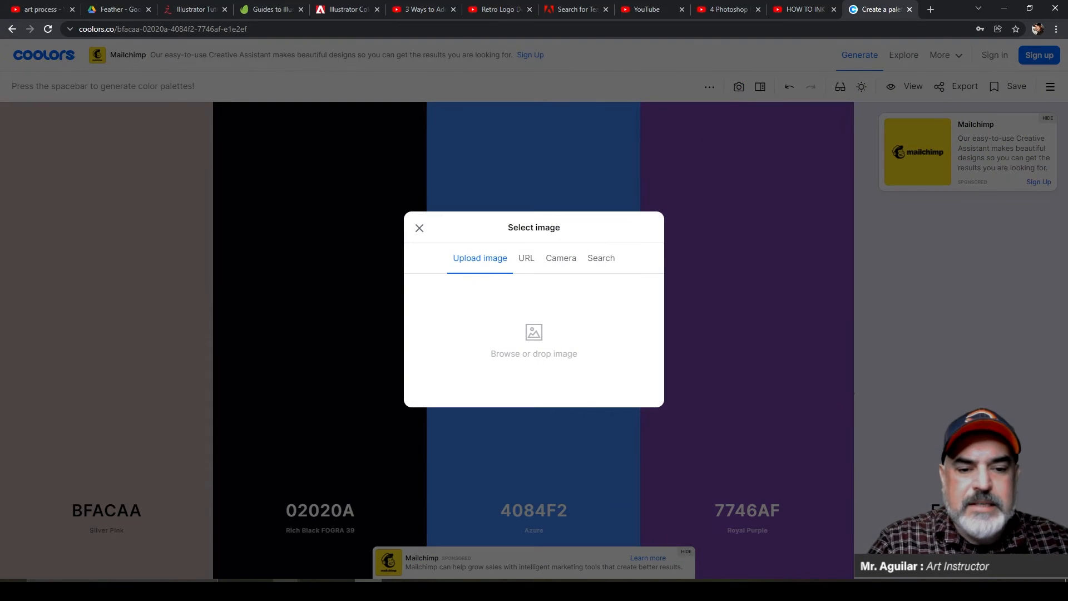
{"action": "left_click", "coordinate": [286, 589]}
{"action": "left_click", "coordinate": [315, 566]}
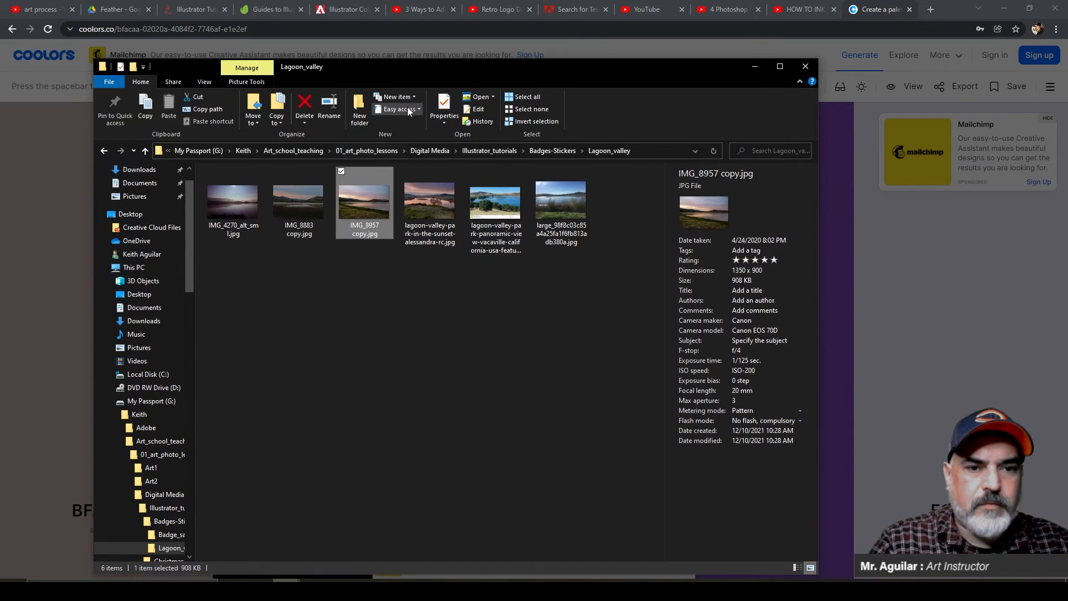
{"action": "left_click_drag", "start_coordinate": [404, 72], "coordinate": [302, 297]}
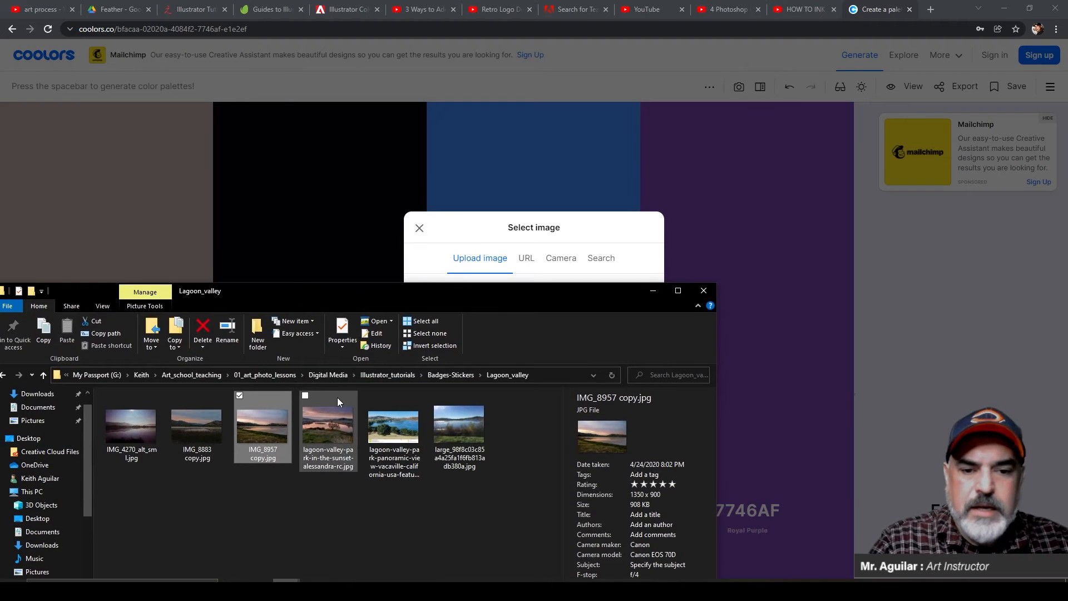
{"action": "left_click_drag", "start_coordinate": [305, 392], "coordinate": [515, 282]}
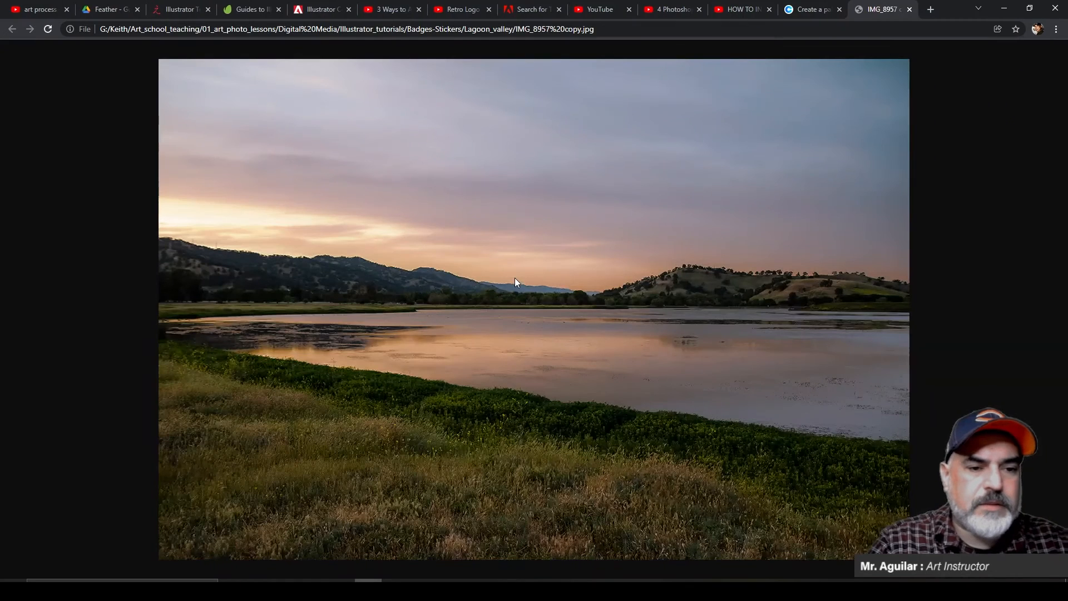
{"action": "left_click", "coordinate": [909, 9]}
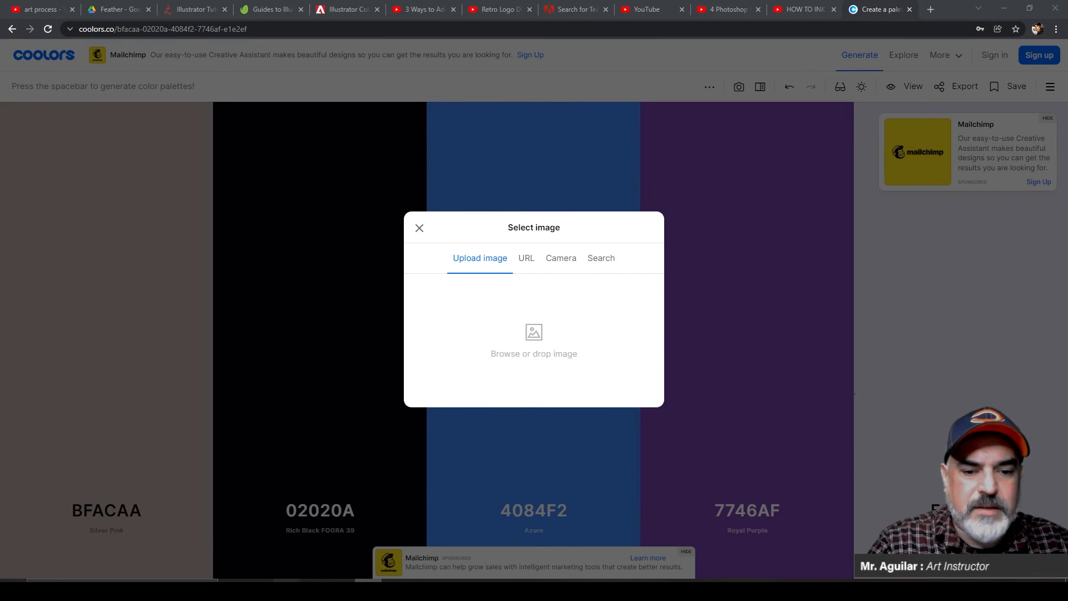
Step: Bring back the Lagoon_valley folder, narrow its window to uncover the upload area, and load IMG_8957 copy.jpg into the image picker
{"action": "mouse_move", "coordinate": [379, 551]}
{"action": "left_click", "coordinate": [329, 542]}
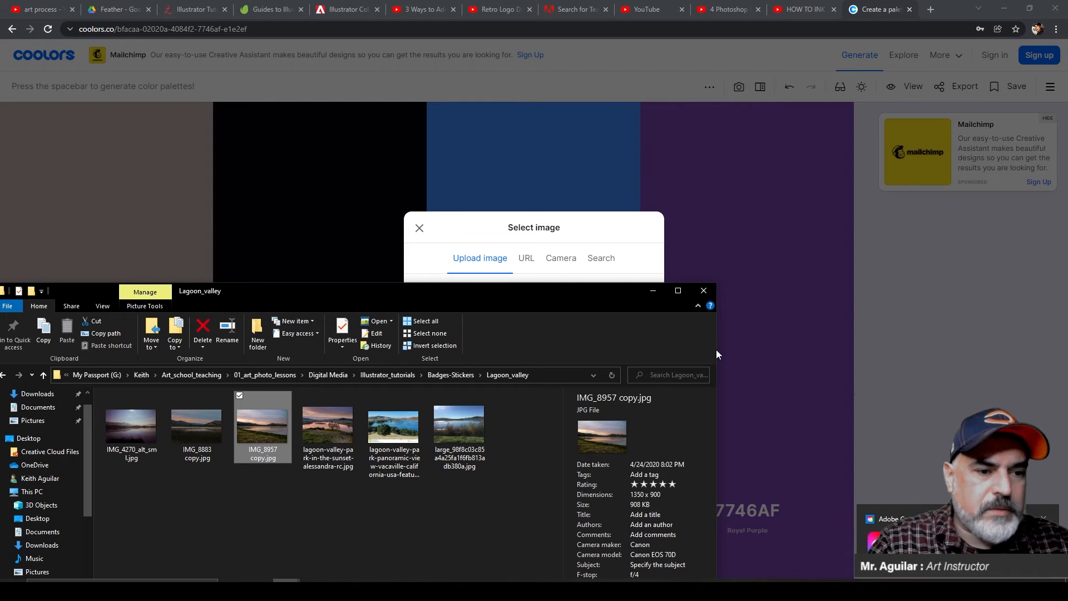
{"action": "left_click_drag", "start_coordinate": [717, 352], "coordinate": [439, 352]}
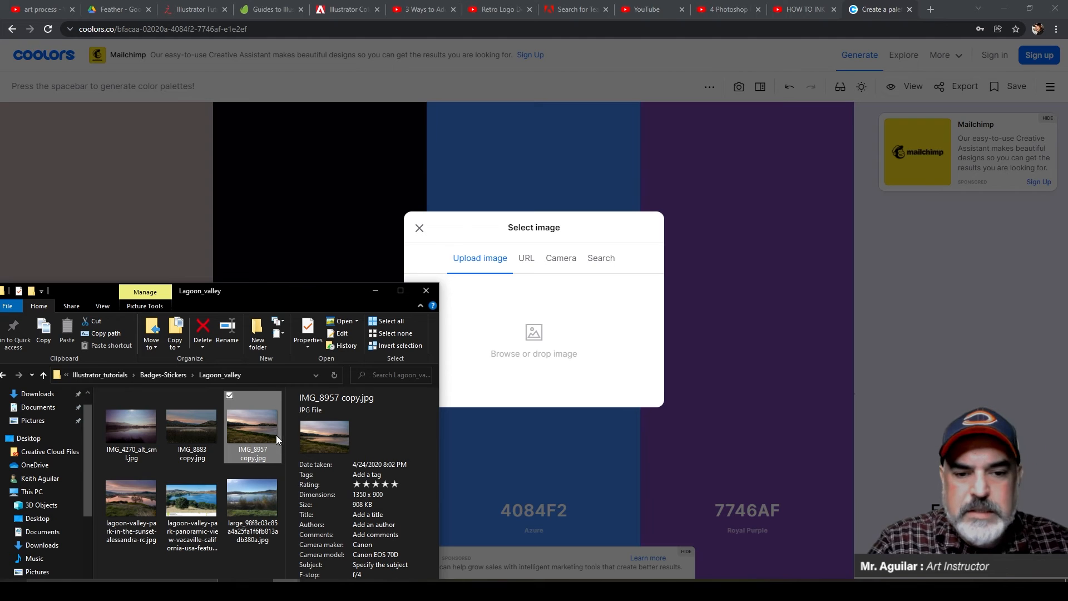
{"action": "left_click_drag", "start_coordinate": [273, 423], "coordinate": [544, 340]}
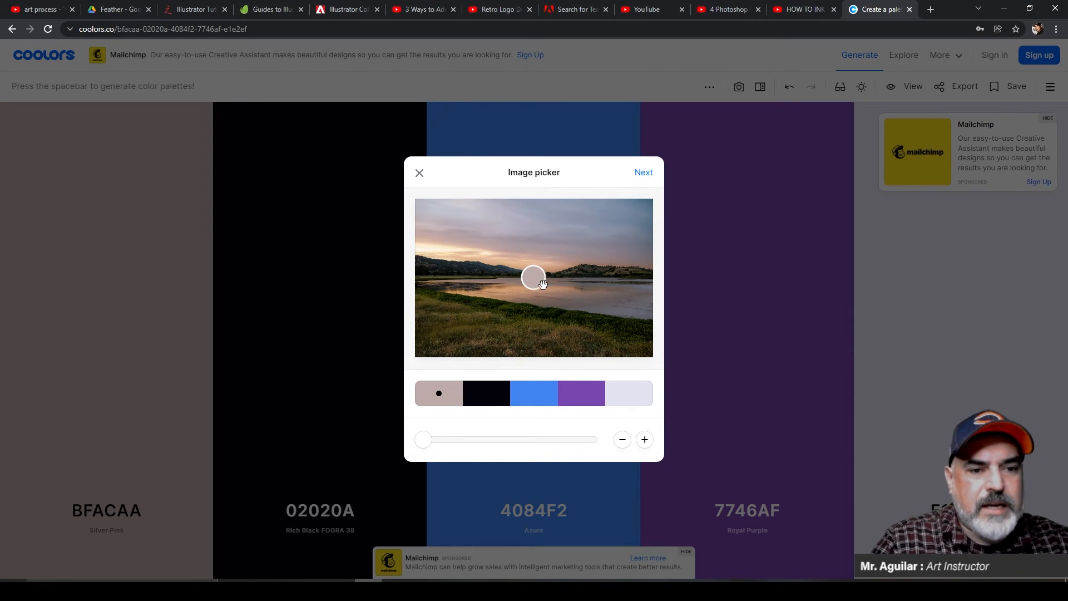
Step: Sample the first three palette colors from the photo: a warm tan, dark olive from the grass and gray-blue from the upper sky
{"action": "left_click_drag", "start_coordinate": [533, 277], "coordinate": [492, 313]}
{"action": "left_click", "coordinate": [492, 392]}
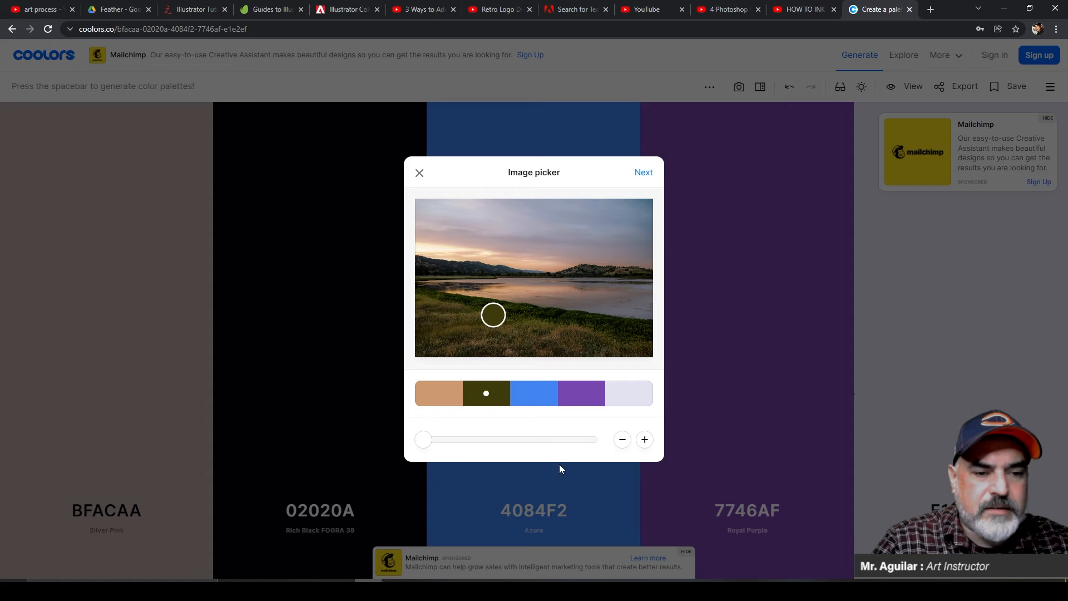
{"action": "left_click", "coordinate": [539, 398]}
{"action": "left_click_drag", "start_coordinate": [531, 281], "coordinate": [634, 214]}
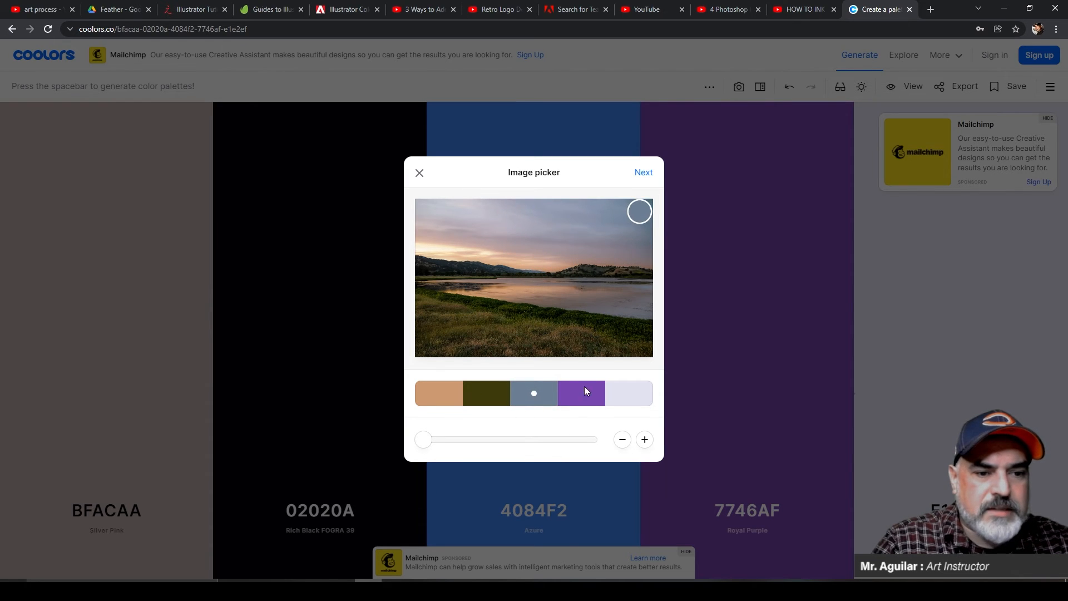
Step: Sample the fourth palette color from the dark hills and the fifth from the bright cream part of the sunset sky
{"action": "left_click", "coordinate": [582, 392]}
{"action": "left_click_drag", "start_coordinate": [533, 277], "coordinate": [461, 265]}
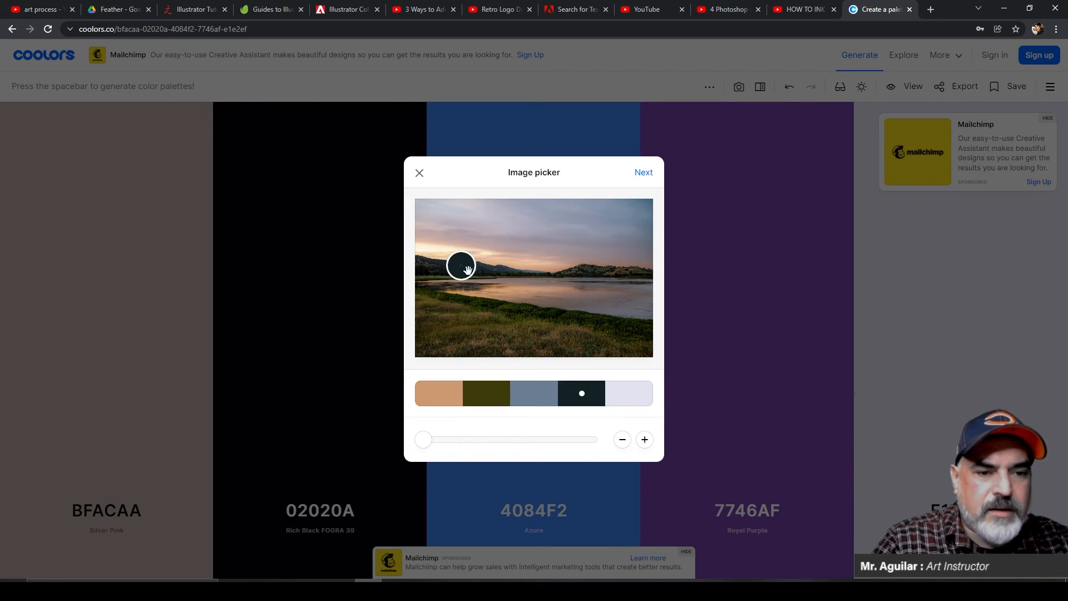
{"action": "left_click", "coordinate": [629, 393]}
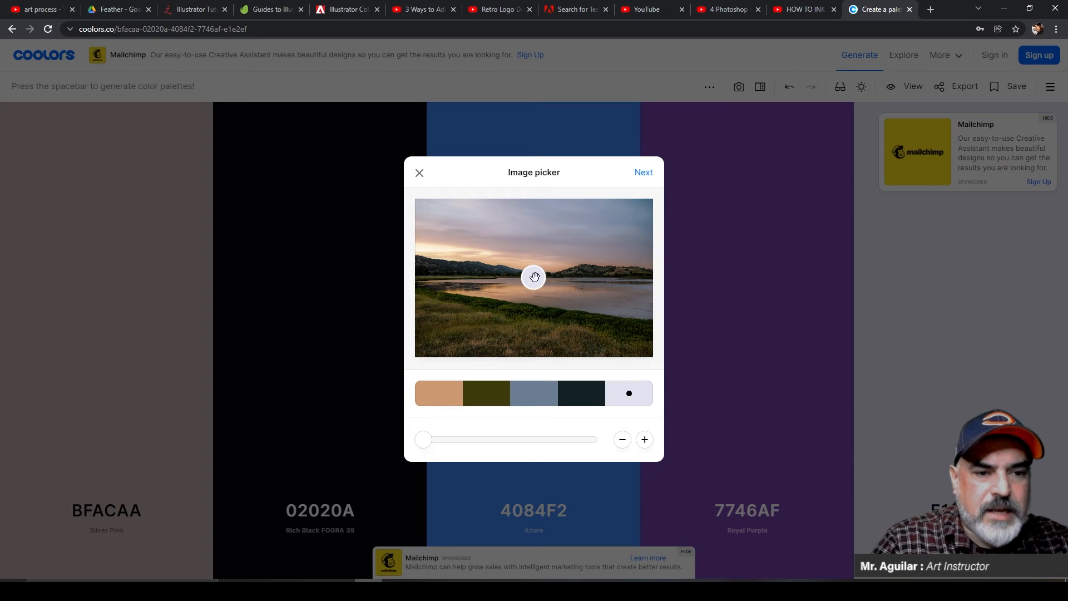
{"action": "left_click_drag", "start_coordinate": [534, 277], "coordinate": [438, 247]}
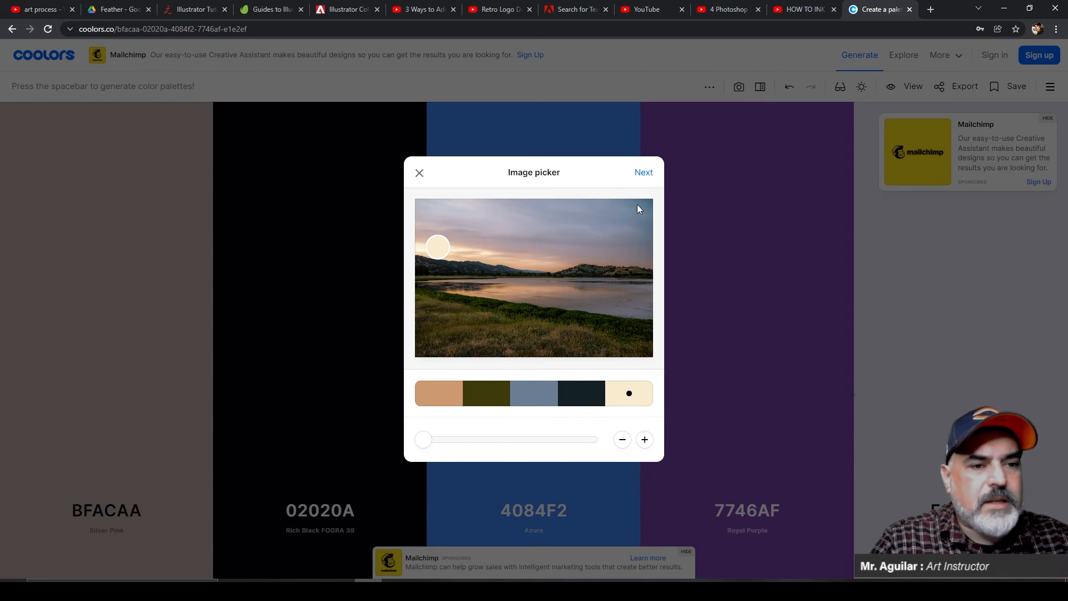
Step: View the export formats available for the sampled palette, then close the export options
{"action": "left_click", "coordinate": [639, 174]}
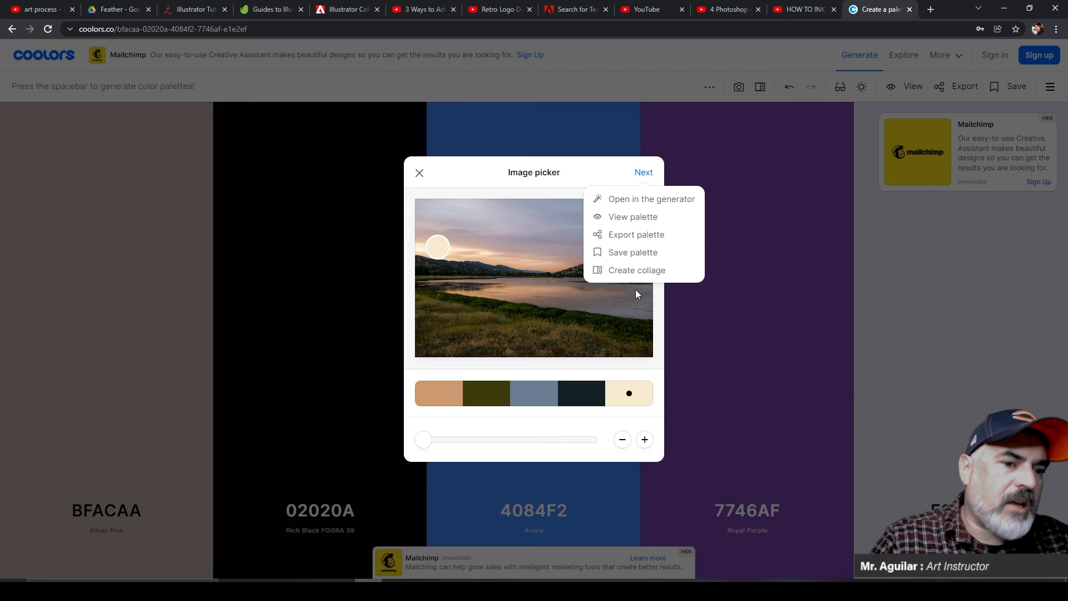
{"action": "left_click", "coordinate": [625, 242]}
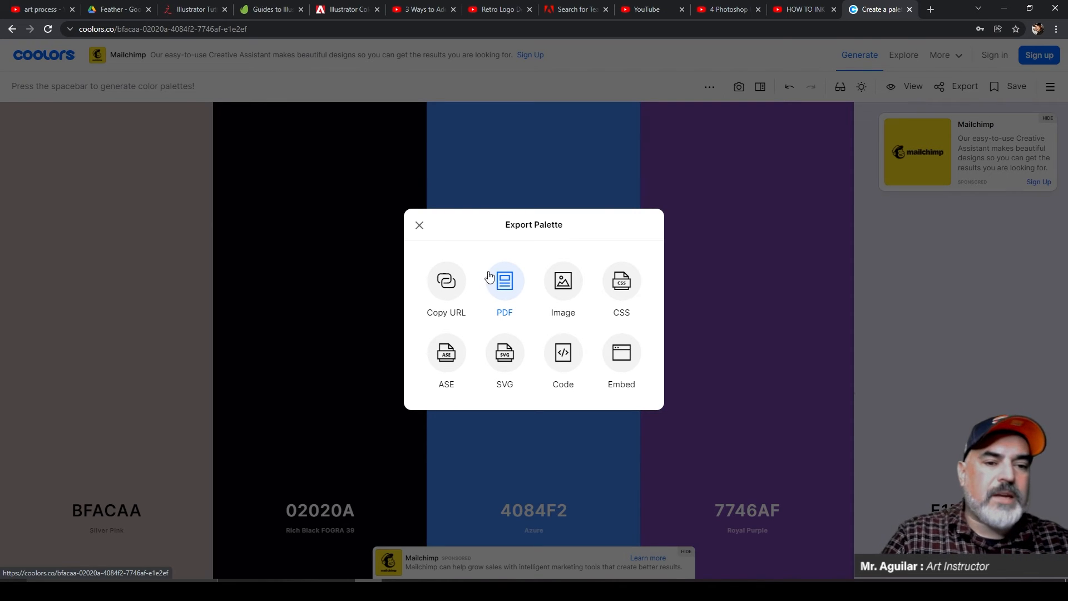
{"action": "left_click", "coordinate": [420, 224]}
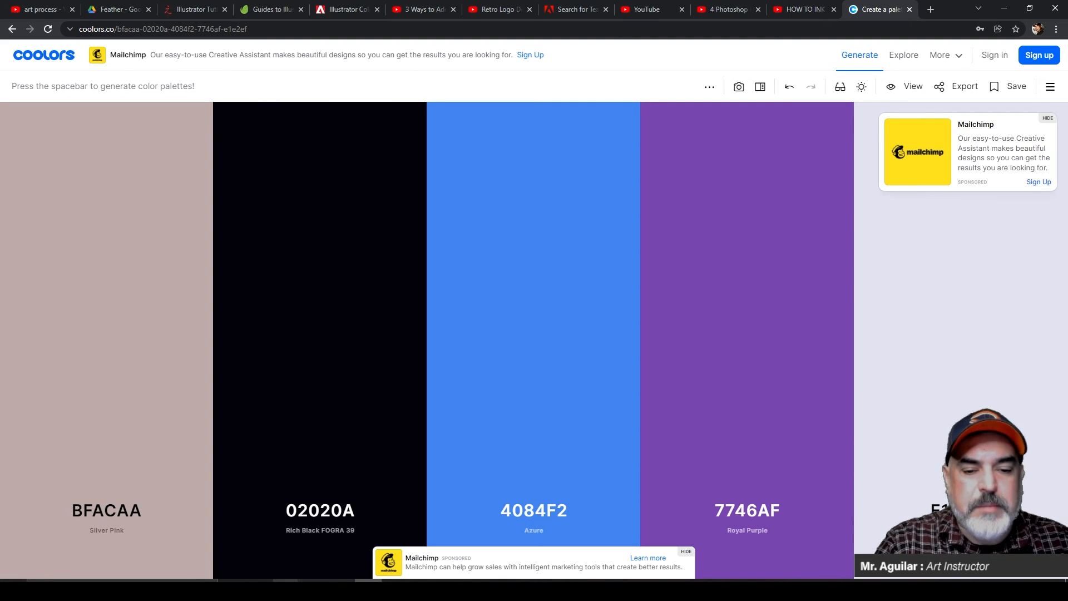
Step: Bring up File Explorer, go to the Badges-Stickers folder, widen the window and select Lagoon_sunset.pdf
{"action": "left_click", "coordinate": [286, 581]}
{"action": "left_click", "coordinate": [331, 553]}
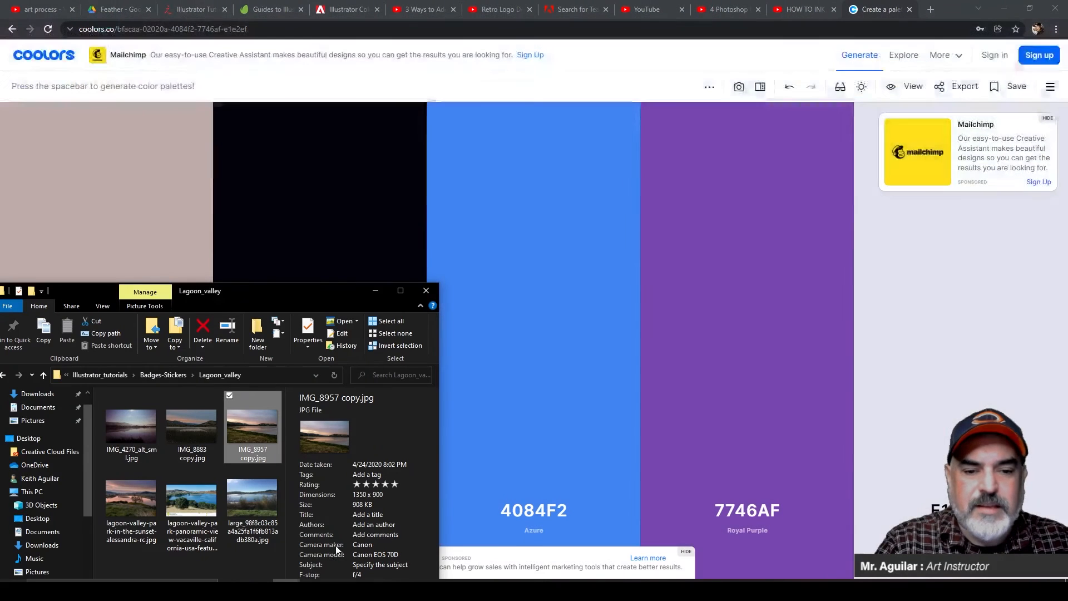
{"action": "left_click_drag", "start_coordinate": [279, 288], "coordinate": [363, 115]}
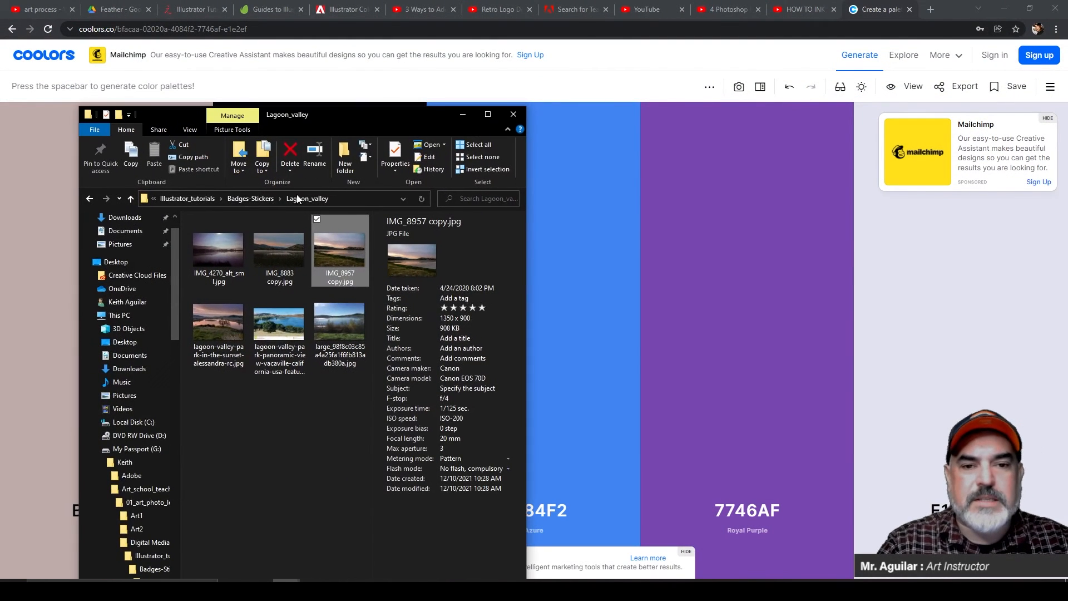
{"action": "left_click", "coordinate": [252, 199]}
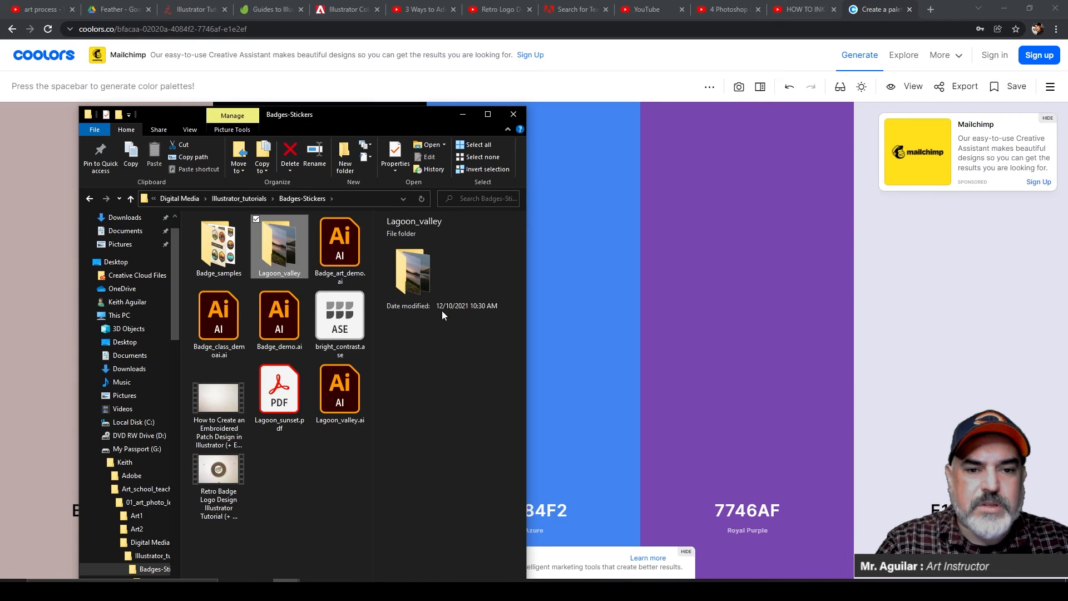
{"action": "left_click_drag", "start_coordinate": [527, 306], "coordinate": [805, 289]}
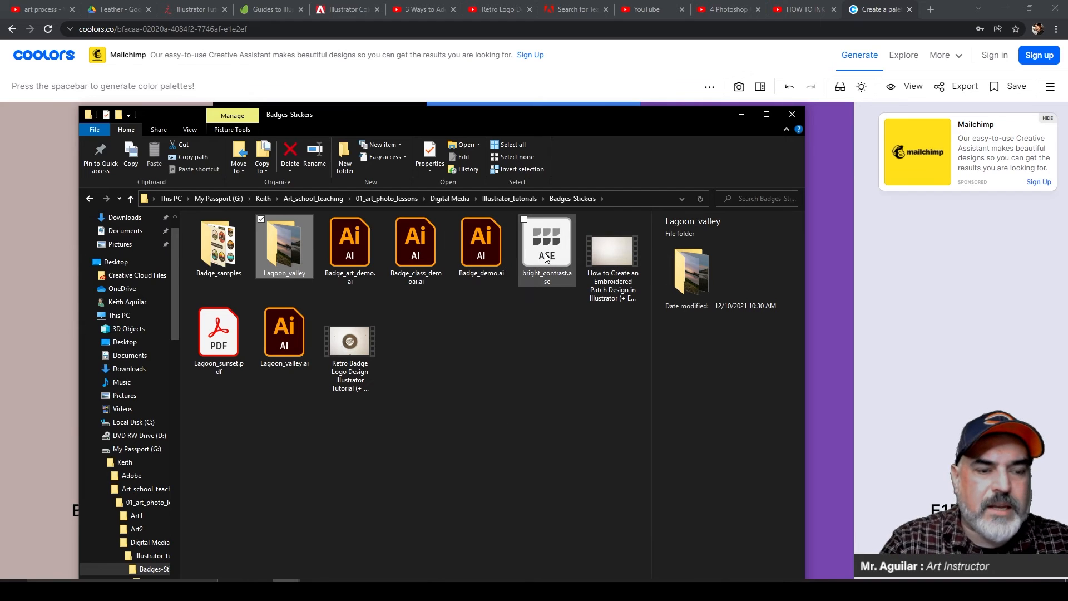
{"action": "left_click", "coordinate": [220, 332]}
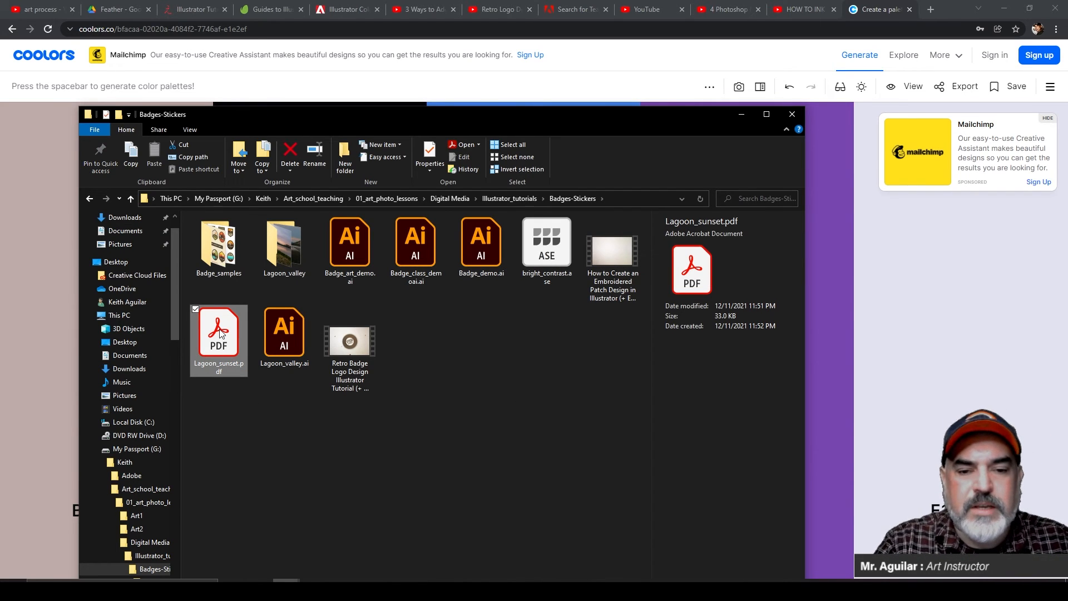
Step: Open Lagoon_sunset.pdf in Acrobat, maximize its window and select the hex code BC6B38 under Color 3
{"action": "double_click", "coordinate": [222, 332]}
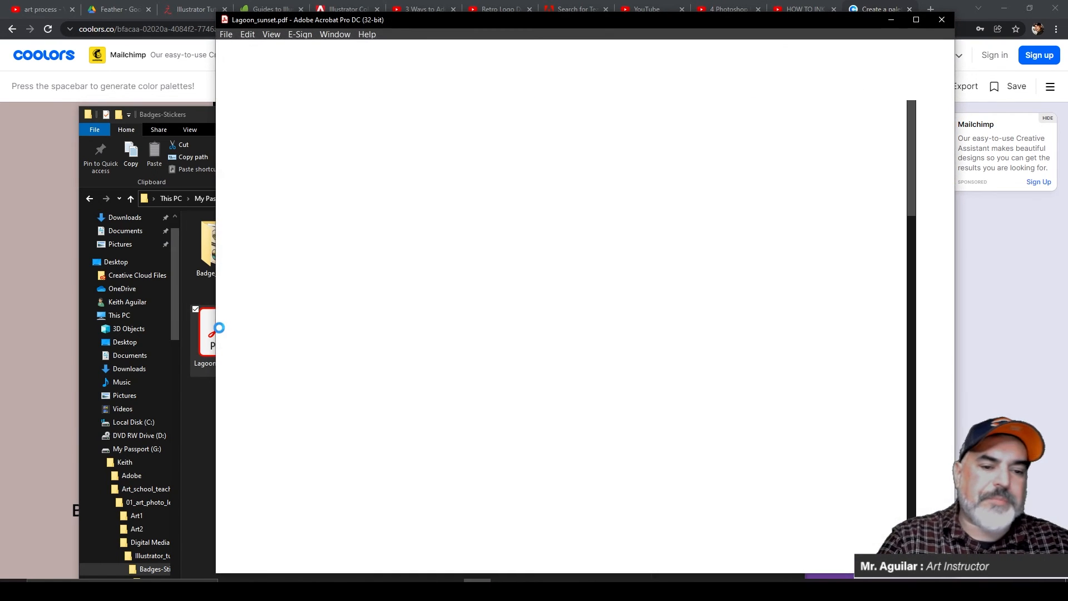
{"action": "left_click", "coordinate": [916, 20]}
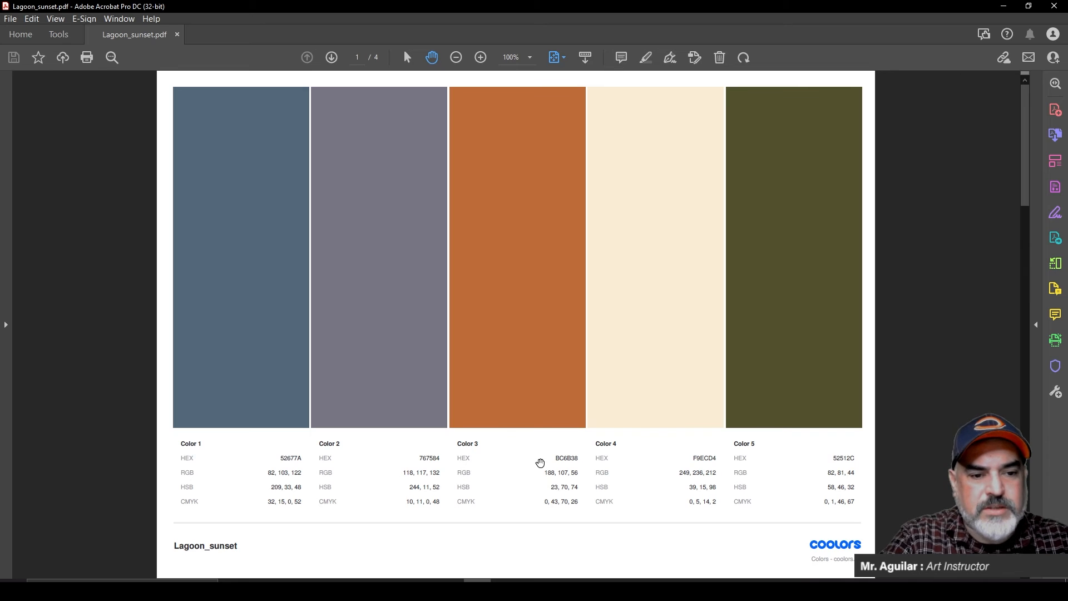
{"action": "double_click", "coordinate": [570, 458]}
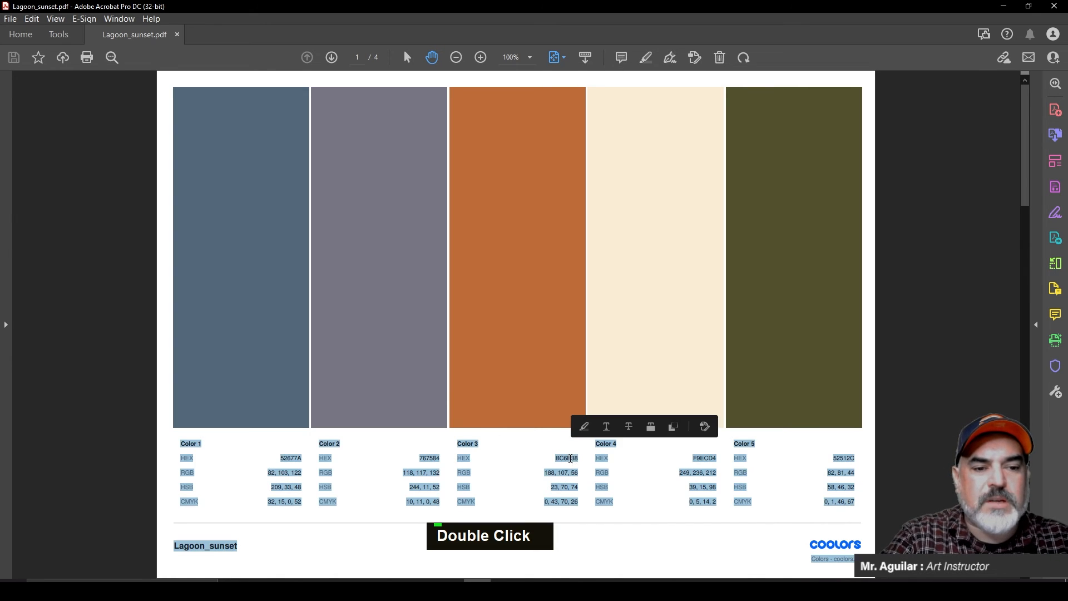
{"action": "left_click", "coordinate": [570, 457]}
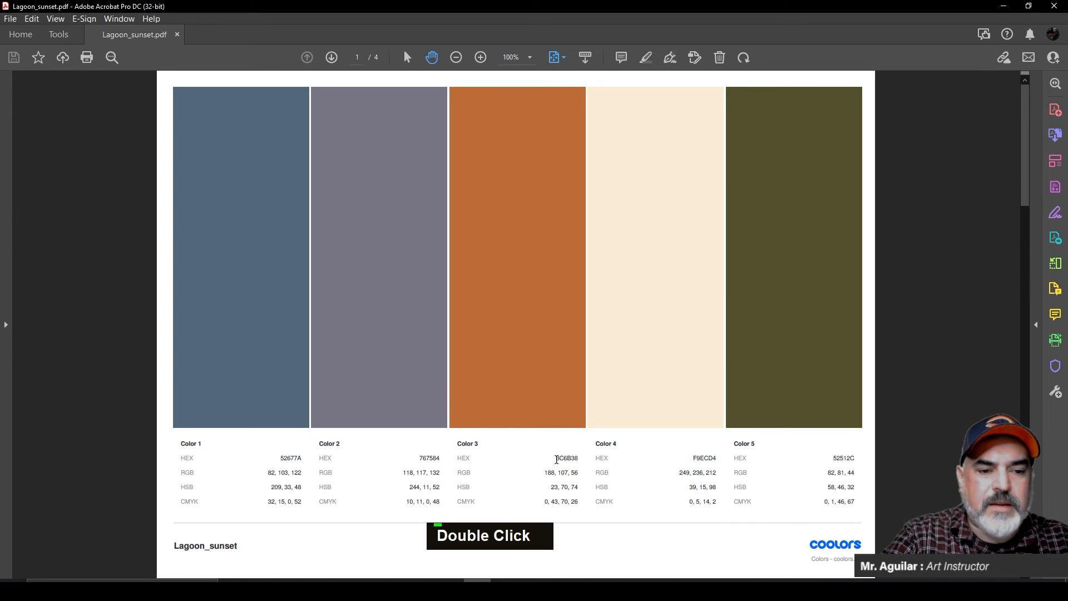
{"action": "left_click_drag", "start_coordinate": [555, 458], "coordinate": [576, 458]}
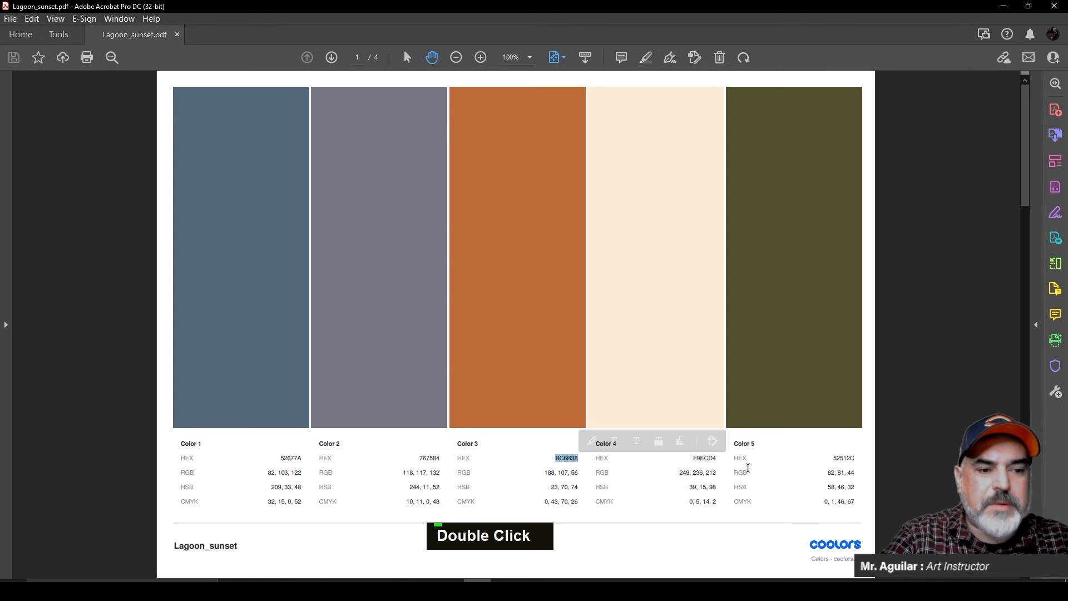
Step: Go to the temperature variations page and select the hex code F9E0D4 of the cream color at +50%
{"action": "scroll", "coordinate": [567, 366], "scroll_direction": "down", "scroll_amount": 3}
{"action": "scroll", "coordinate": [567, 367], "scroll_direction": "up", "scroll_amount": 1}
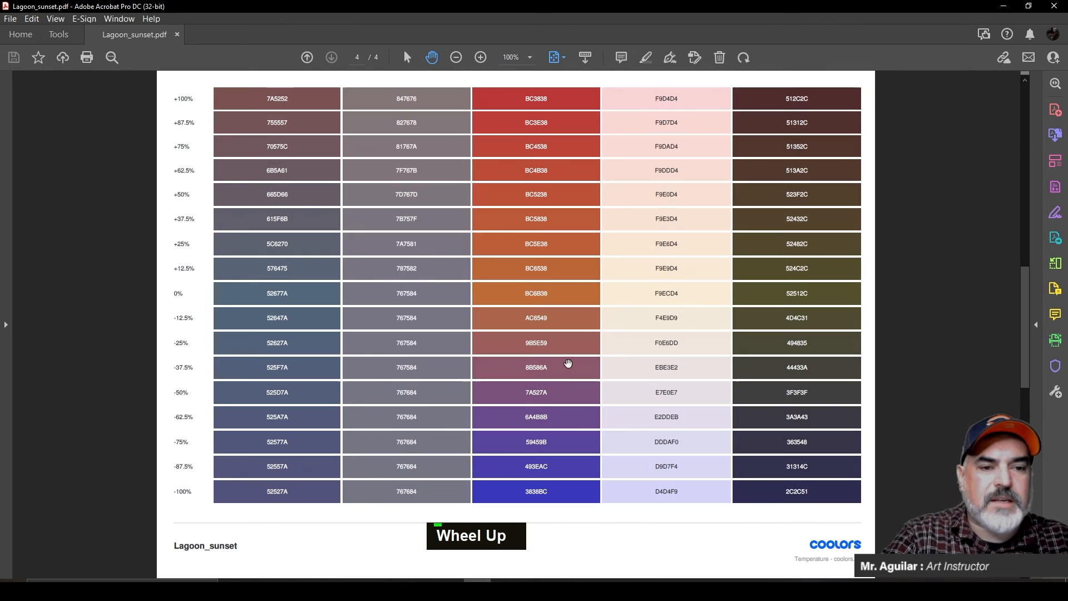
{"action": "double_click", "coordinate": [540, 222]}
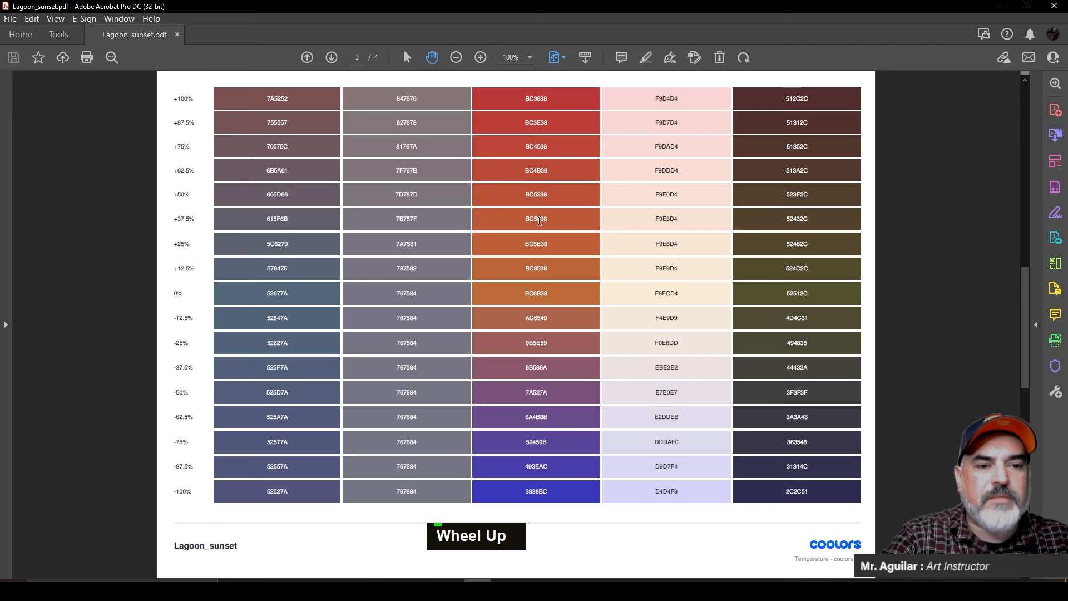
{"action": "left_click", "coordinate": [539, 221]}
{"action": "left_click", "coordinate": [681, 245]}
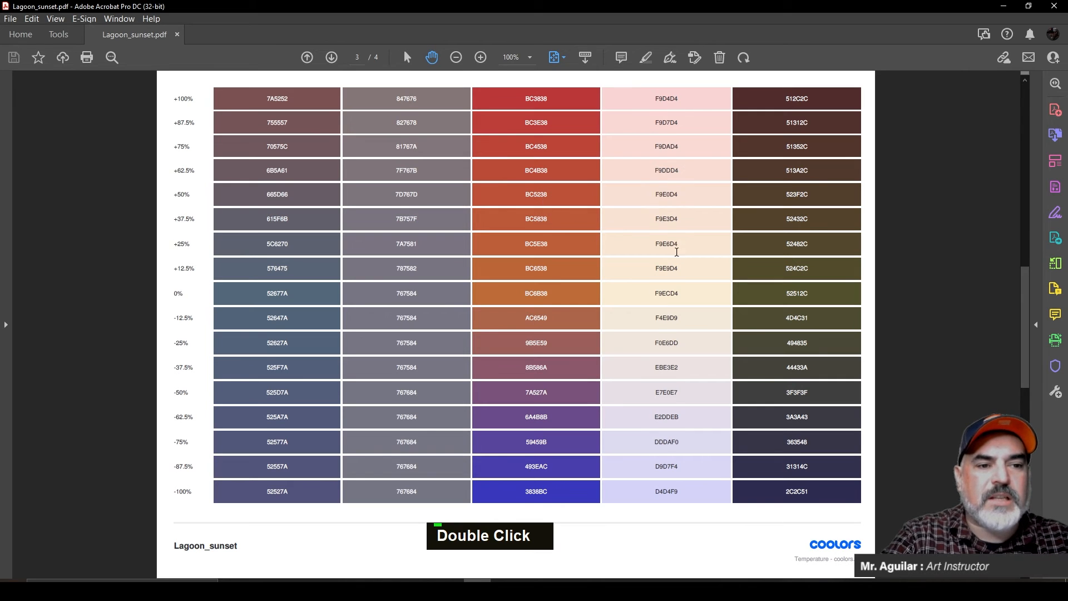
{"action": "double_click", "coordinate": [665, 193]}
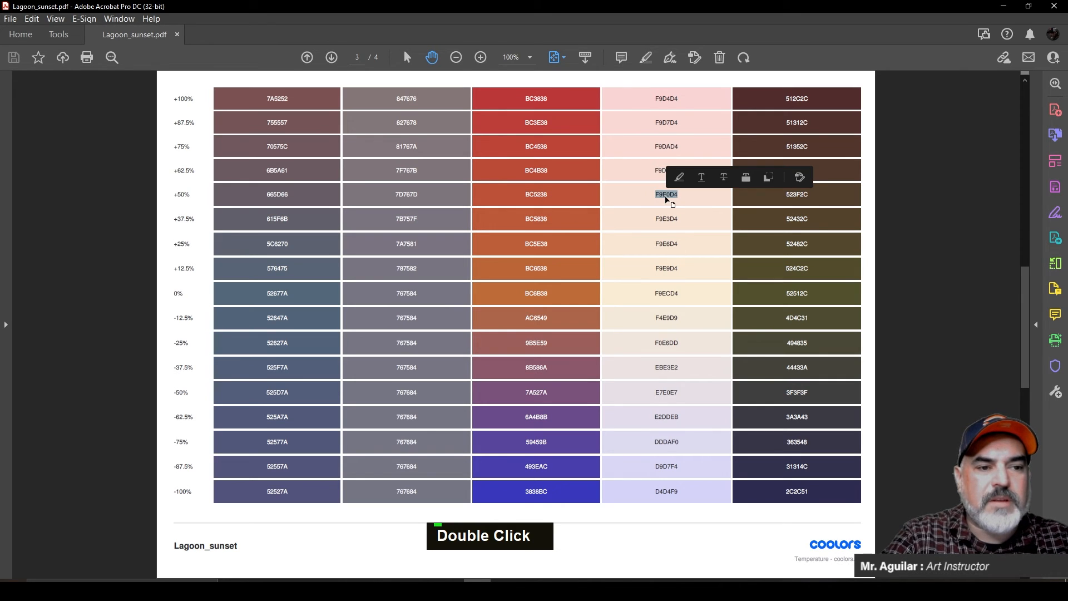
Step: Go to the shades page and copy the hex code 617A91 of the first color's +12.5% shade
{"action": "scroll", "coordinate": [539, 269], "scroll_direction": "up", "scroll_amount": 5}
{"action": "scroll", "coordinate": [539, 269], "scroll_direction": "down", "scroll_amount": 3}
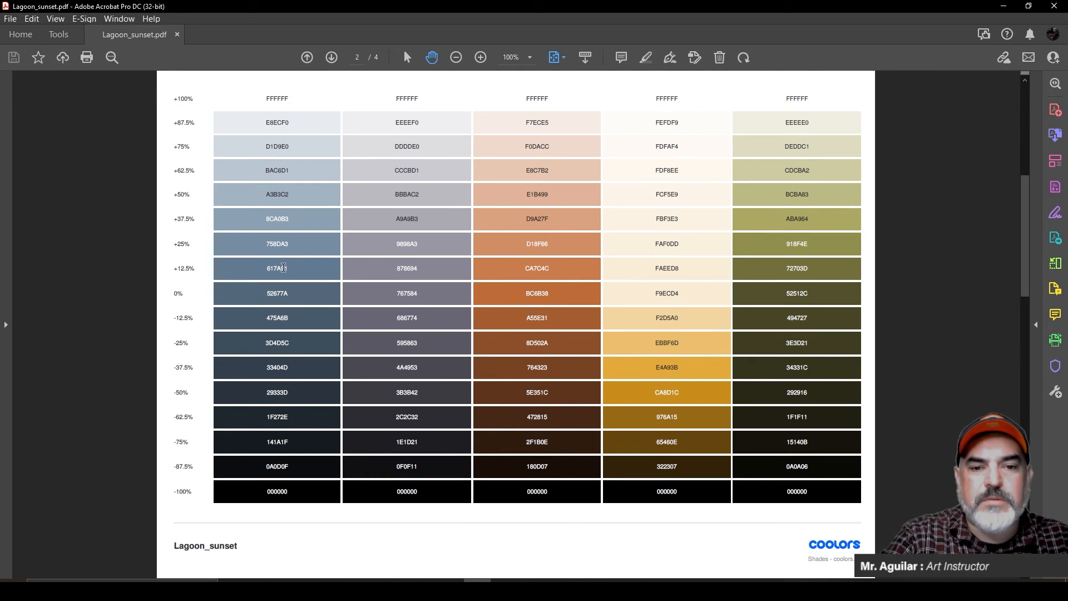
{"action": "double_click", "coordinate": [284, 268]}
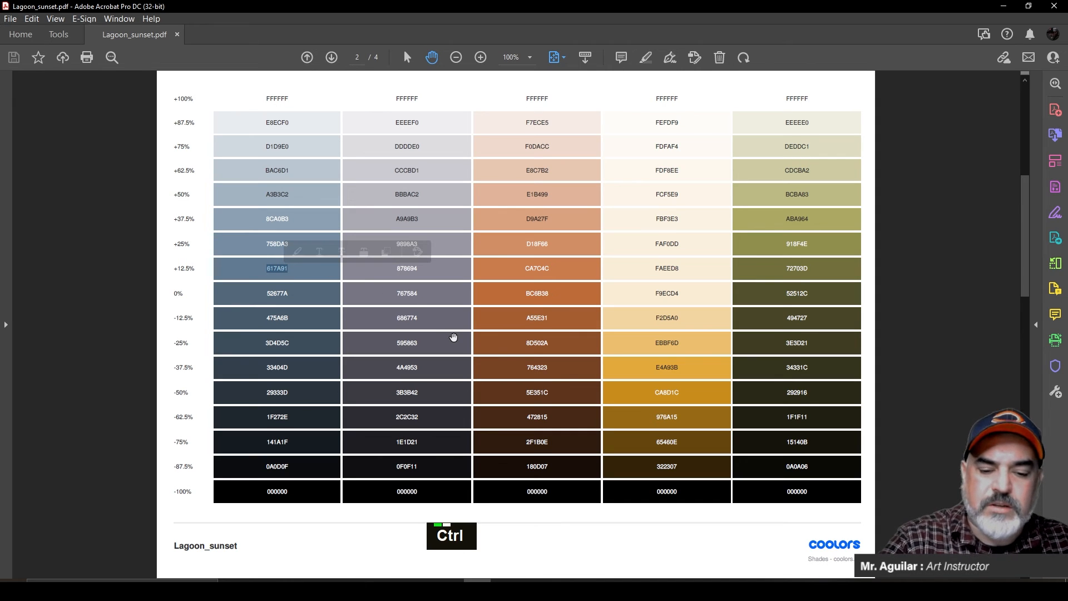
{"action": "key", "text": "ctrl+c"}
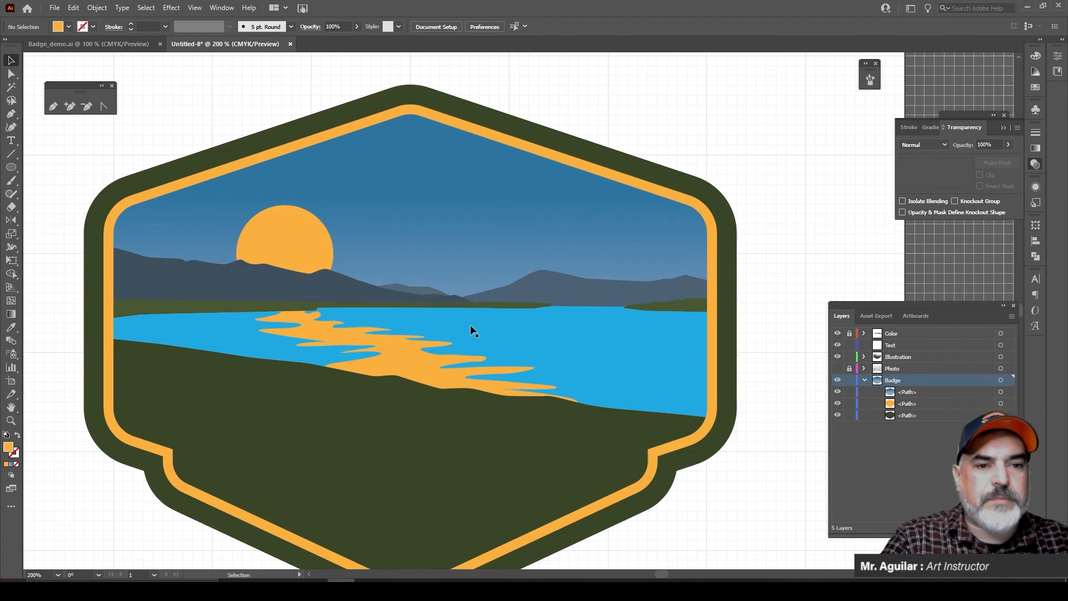
Step: Switch to Illustrator, duplicate the near-black palette circle below the row and set the copy's fill to hex 617A91
{"action": "scroll", "coordinate": [475, 320], "scroll_direction": "up", "scroll_amount": 5}
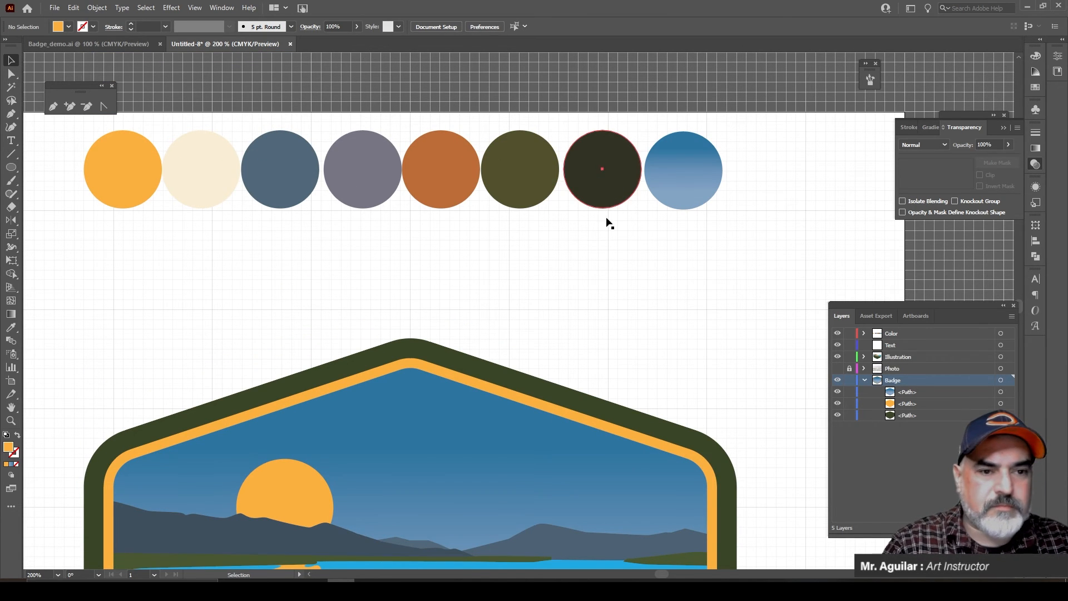
{"action": "left_click_drag", "start_coordinate": [607, 178], "coordinate": [606, 267]}
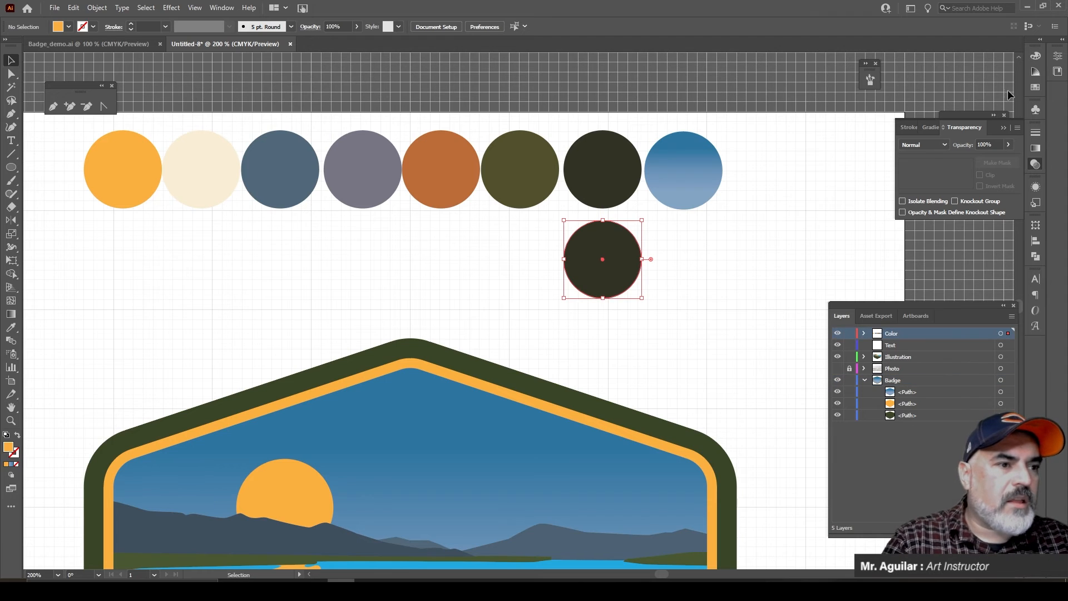
{"action": "left_click", "coordinate": [1036, 56]}
{"action": "left_click", "coordinate": [1034, 57]}
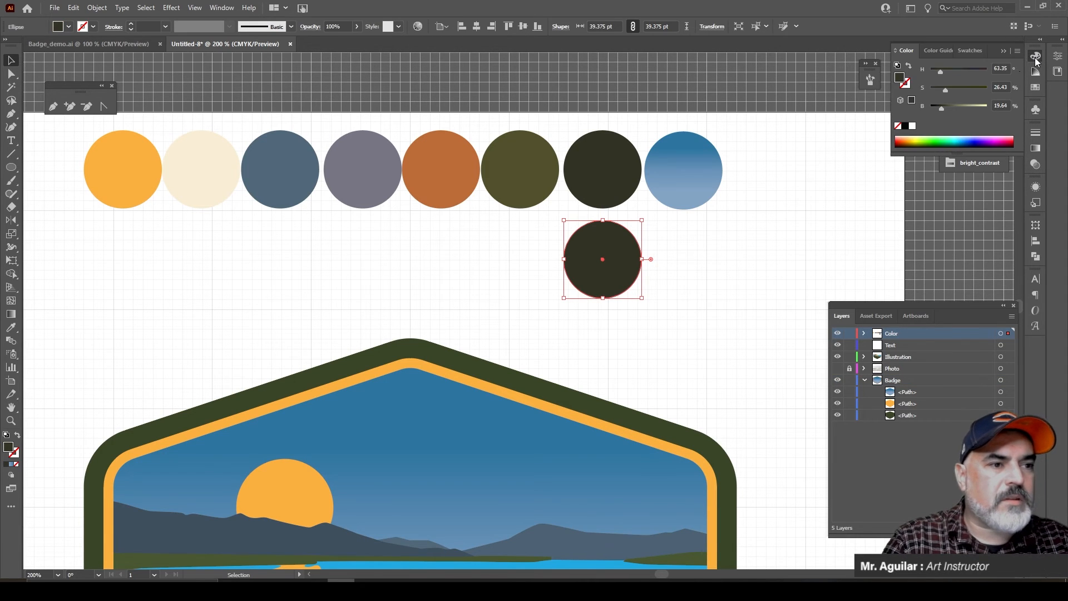
{"action": "double_click", "coordinate": [897, 79]}
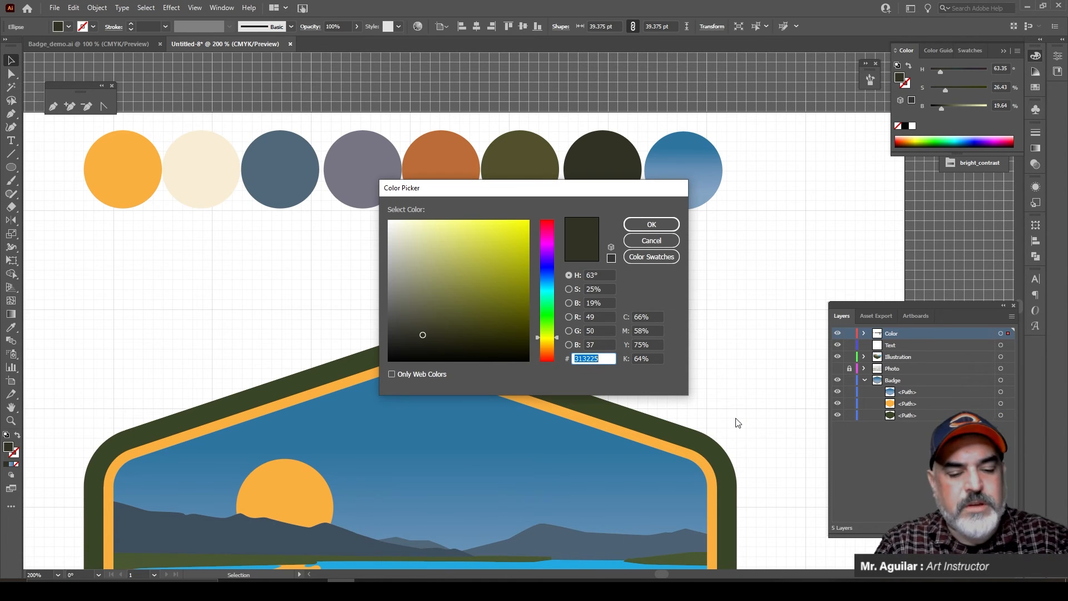
{"action": "type", "text": "617A91"}
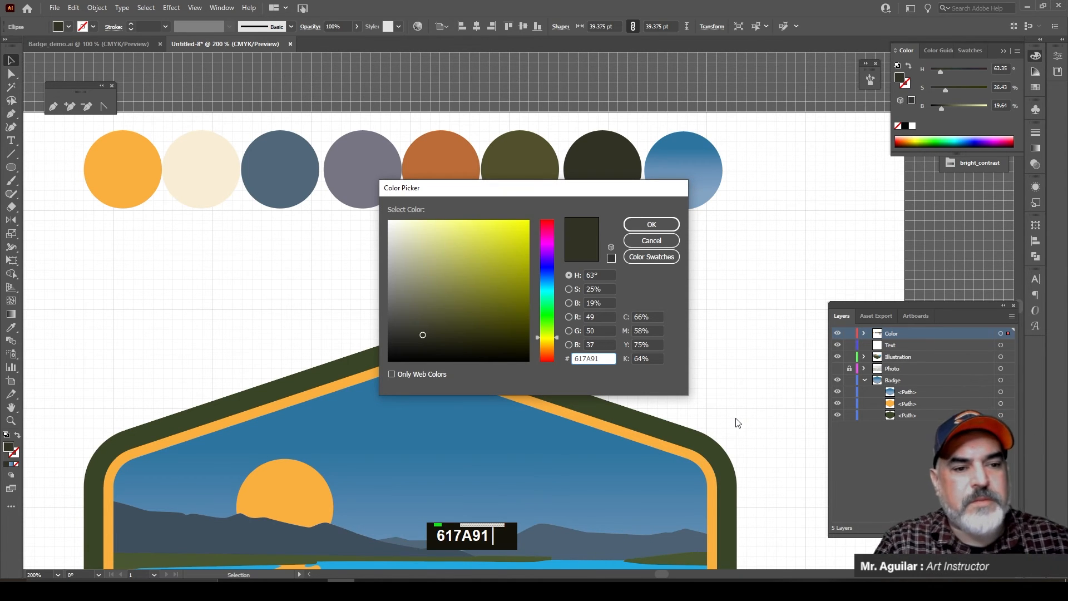
{"action": "left_click", "coordinate": [659, 229]}
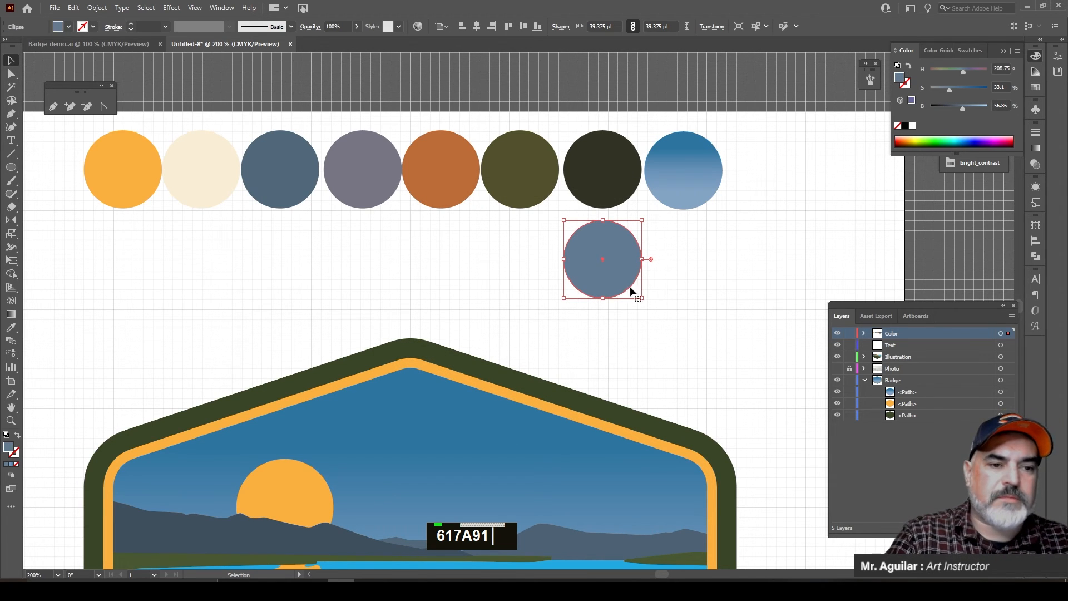
{"action": "left_click", "coordinate": [664, 331]}
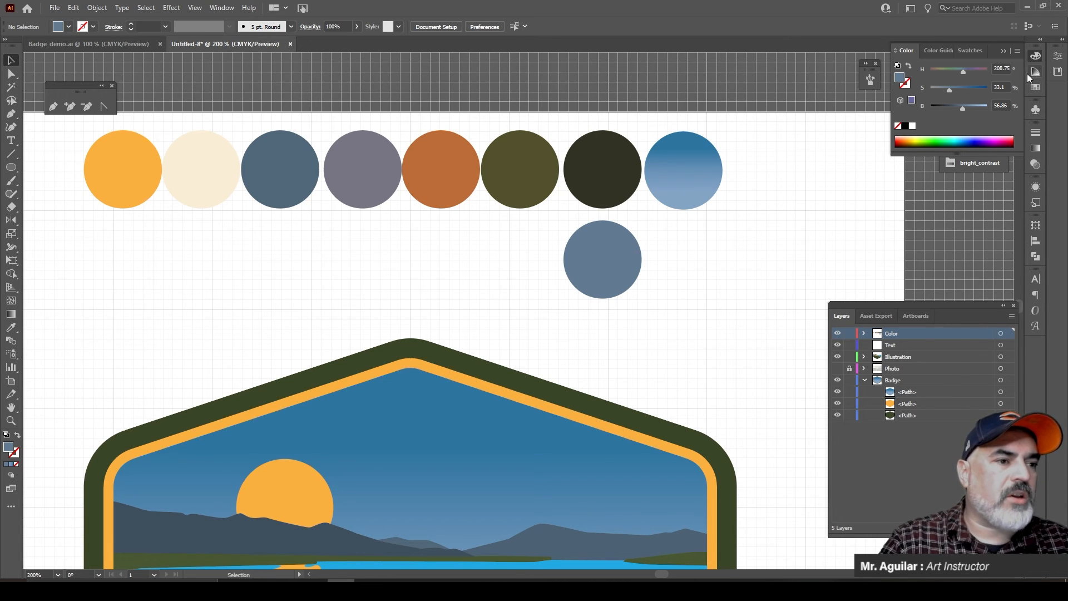
Step: Start opening another swatch library from file and browse to the My Passport (G:) drive
{"action": "left_click", "coordinate": [1037, 90]}
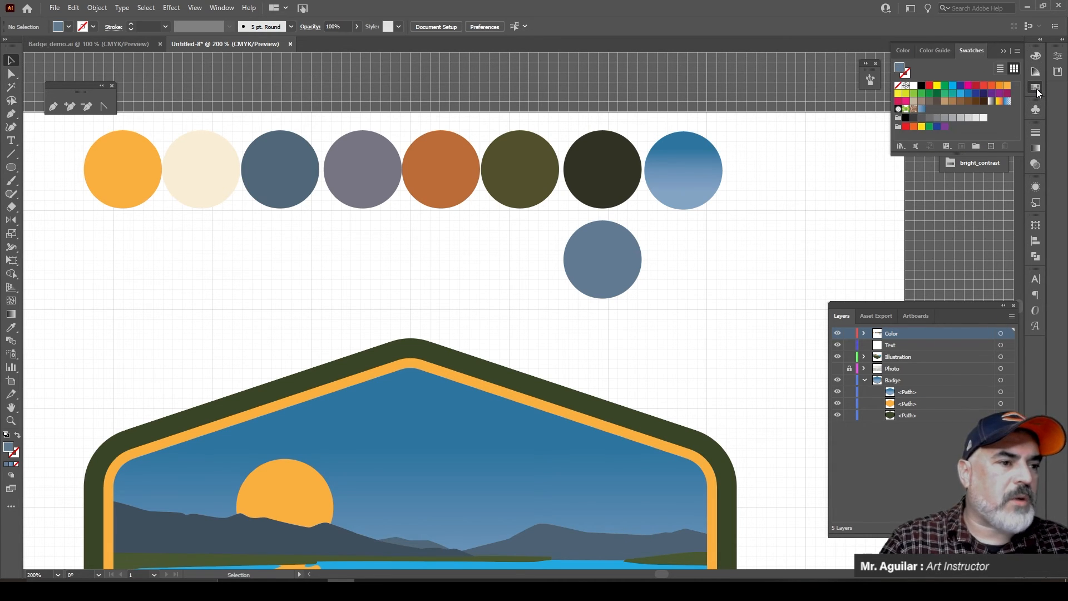
{"action": "left_click", "coordinate": [1016, 51]}
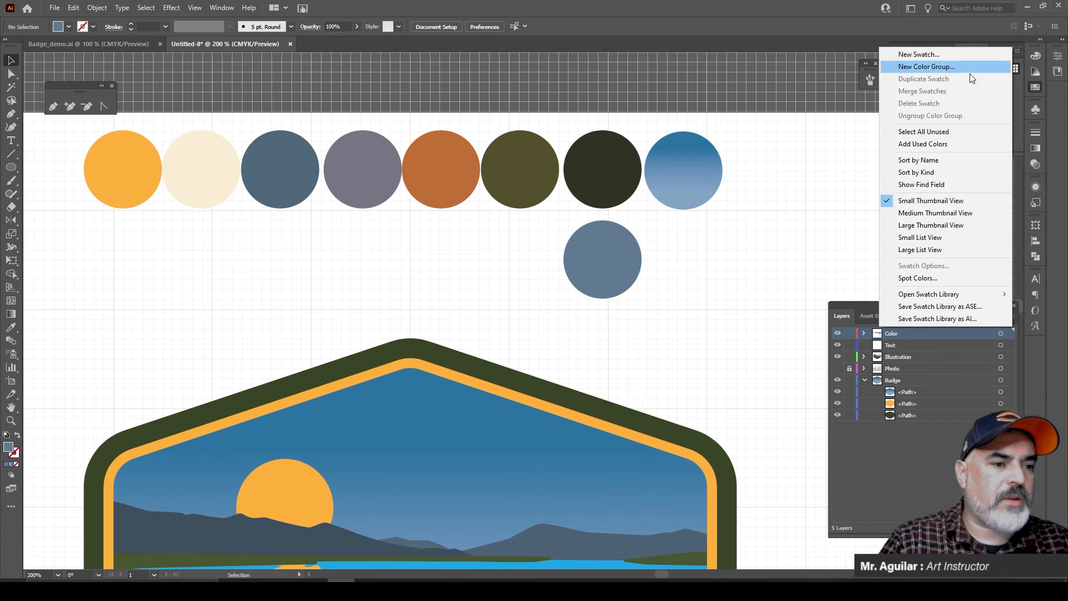
{"action": "mouse_move", "coordinate": [990, 298]}
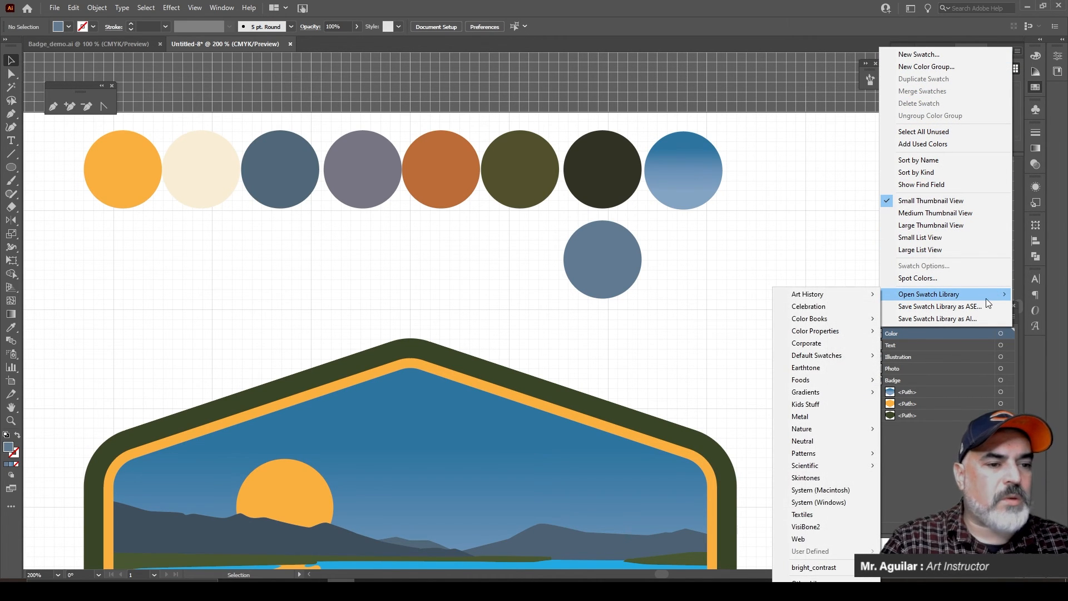
{"action": "left_click", "coordinate": [826, 580]}
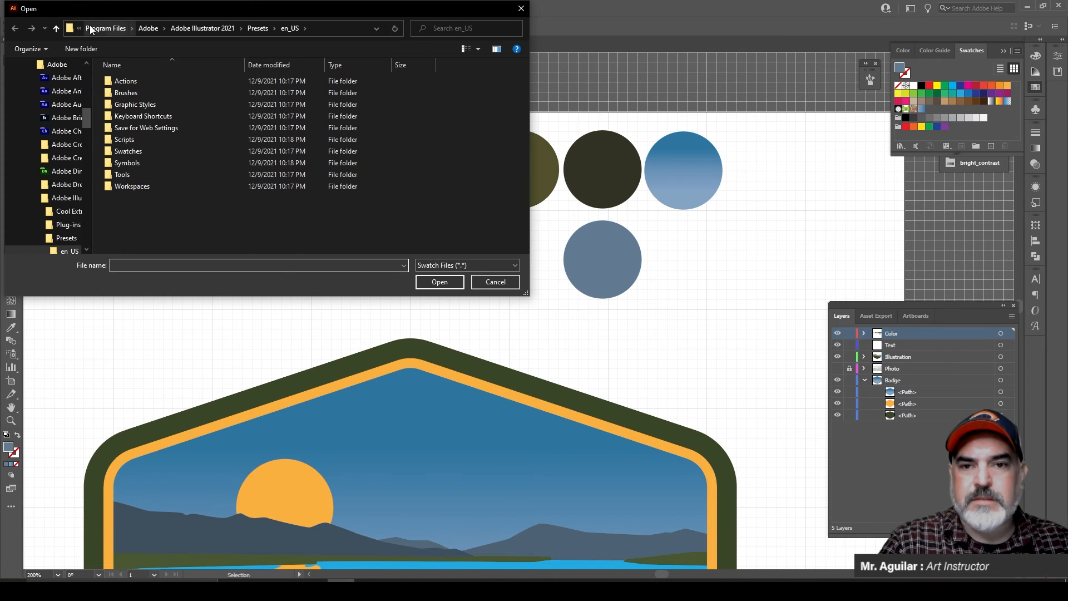
{"action": "scroll", "coordinate": [26, 106], "scroll_direction": "up", "scroll_amount": 2}
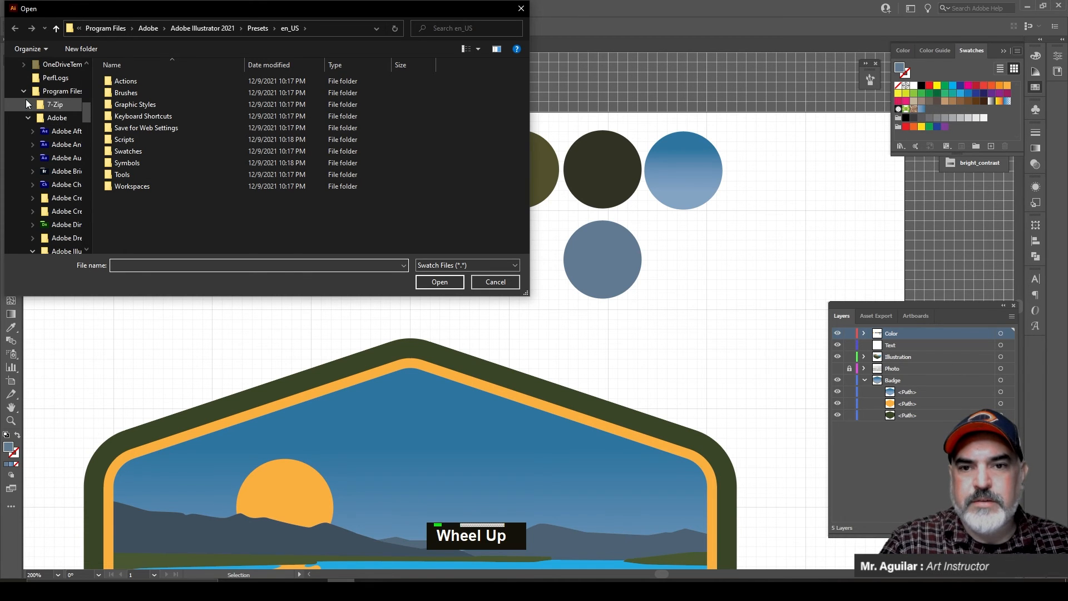
{"action": "scroll", "coordinate": [25, 104], "scroll_direction": "up", "scroll_amount": 6}
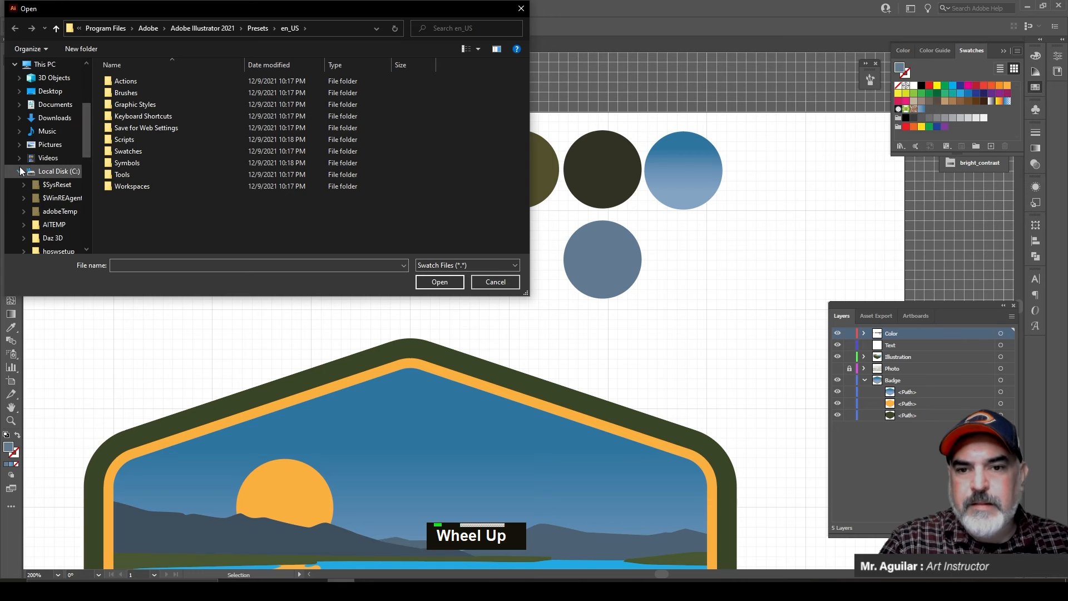
{"action": "left_click", "coordinate": [20, 171]}
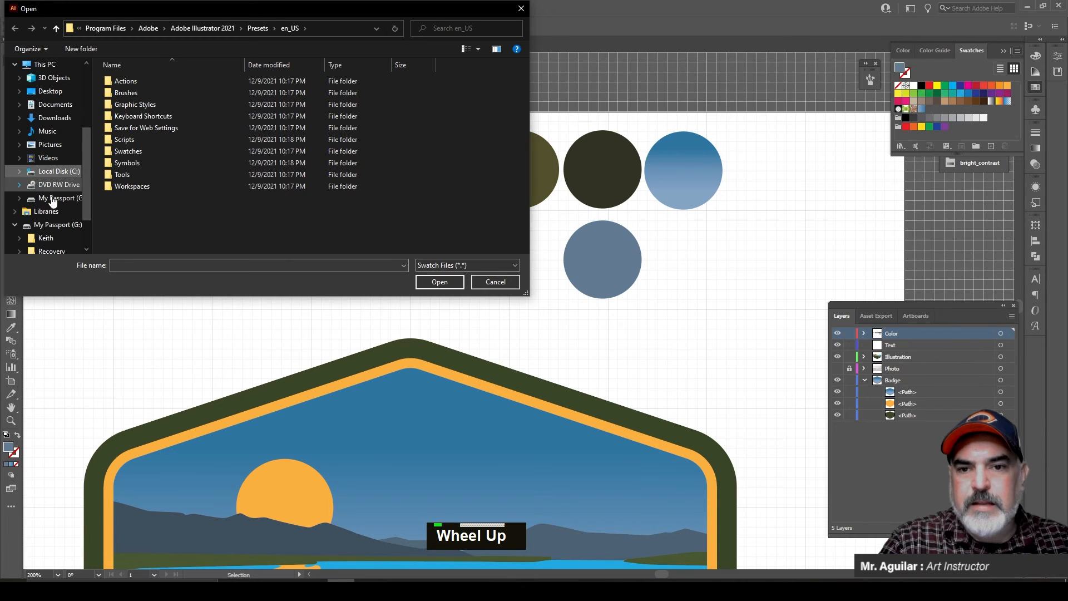
{"action": "left_click", "coordinate": [62, 226]}
Step: Browse through Art_school_teaching, 01_art_photo_lessons, Digital Media and Illustrator_tutorials to the Badges-Stickers folder
{"action": "double_click", "coordinate": [172, 82]}
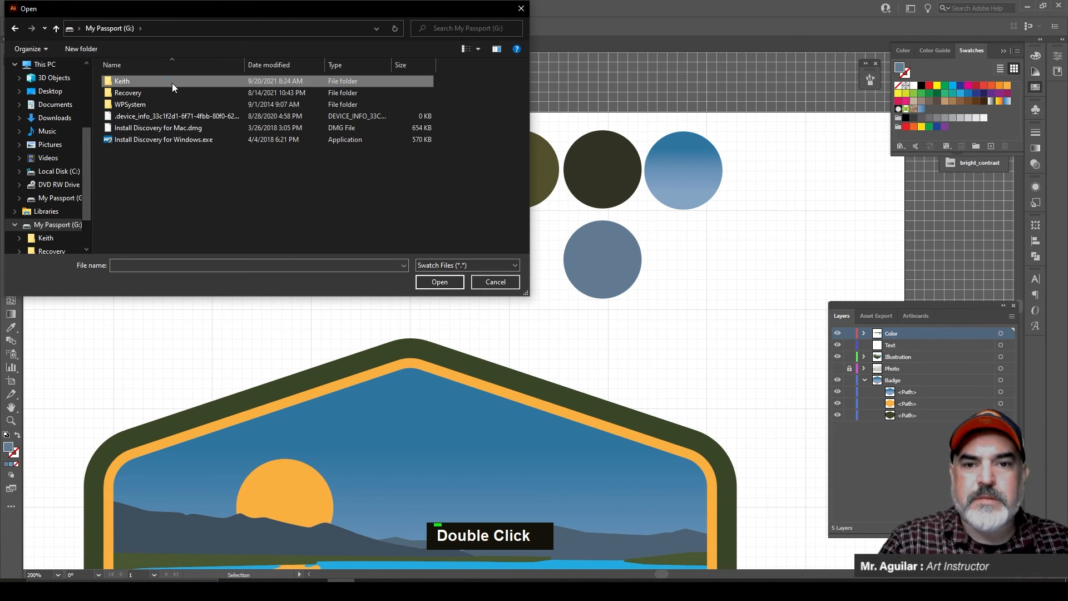
{"action": "double_click", "coordinate": [174, 92]}
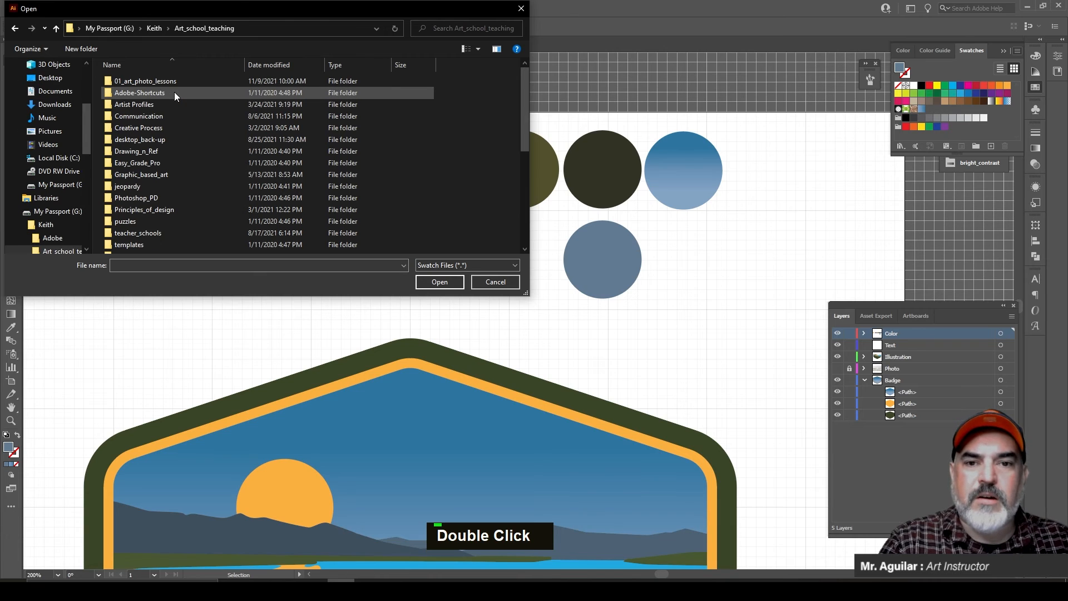
{"action": "double_click", "coordinate": [172, 81]}
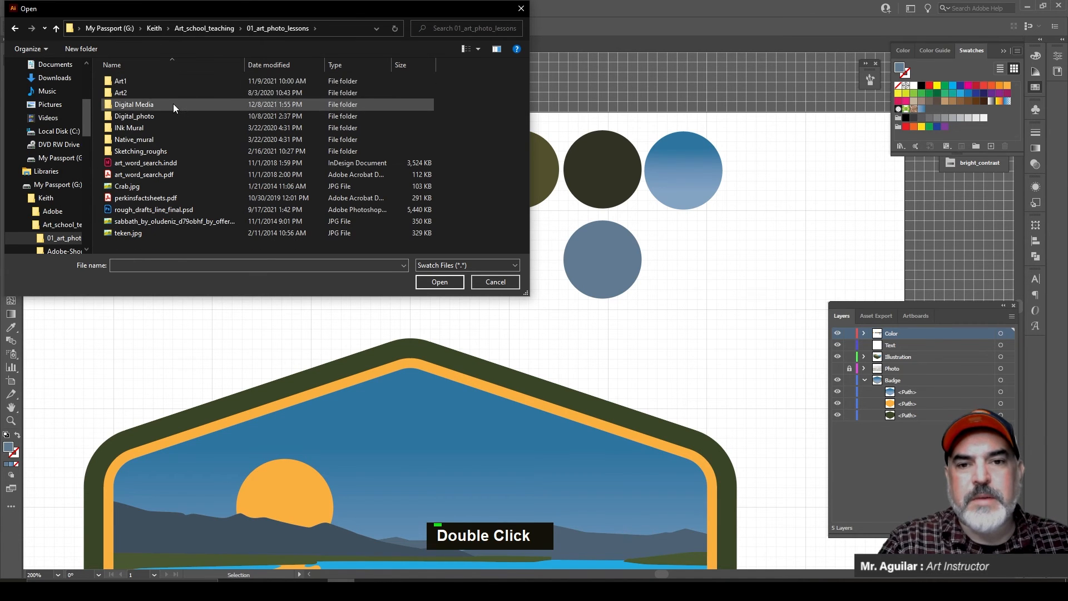
{"action": "double_click", "coordinate": [172, 104]}
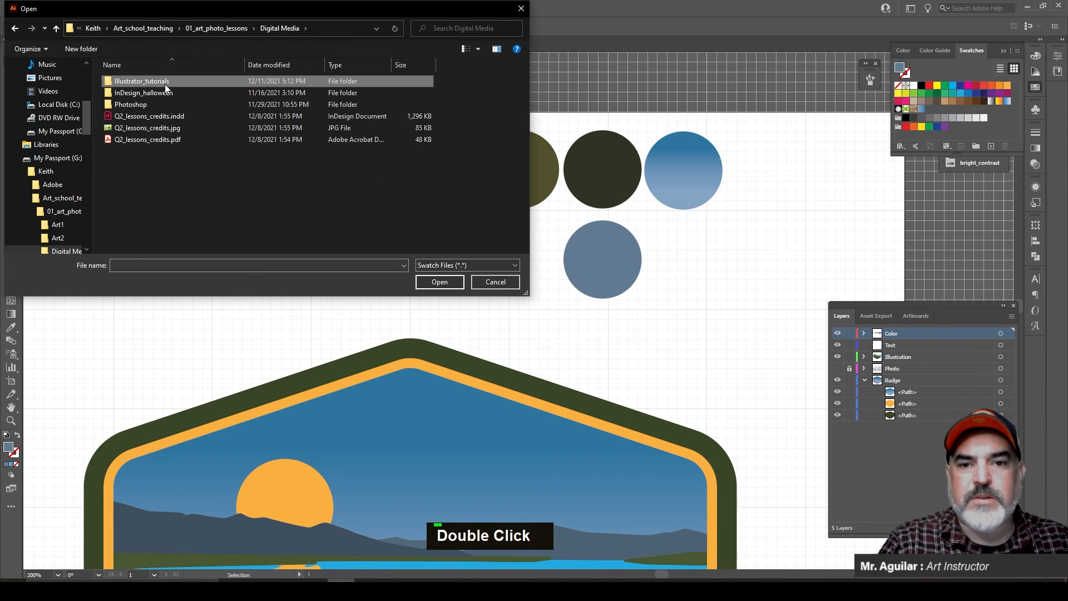
{"action": "double_click", "coordinate": [164, 85]}
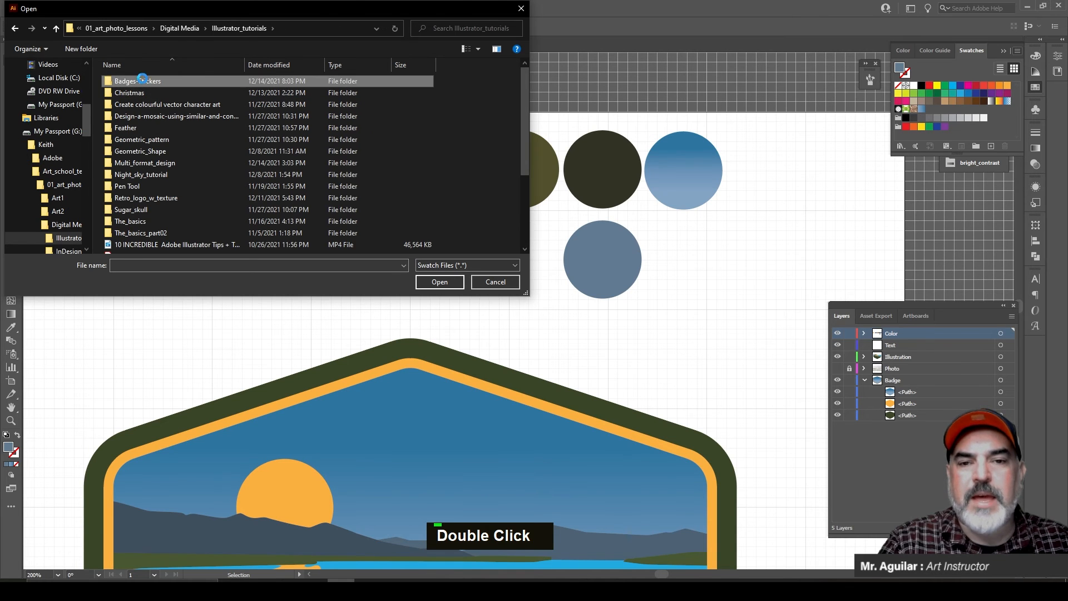
{"action": "double_click", "coordinate": [142, 80]}
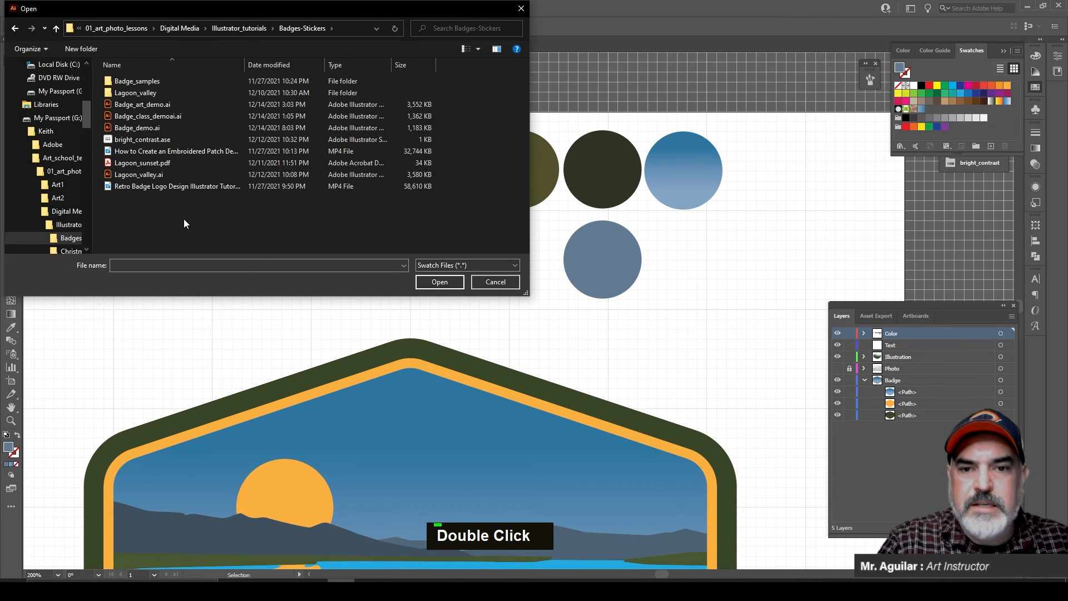
Step: Open the bright_contrast.ase swatch library, move its swatches over the artboard for viewing and close them
{"action": "left_click", "coordinate": [163, 139]}
{"action": "left_click", "coordinate": [437, 282]}
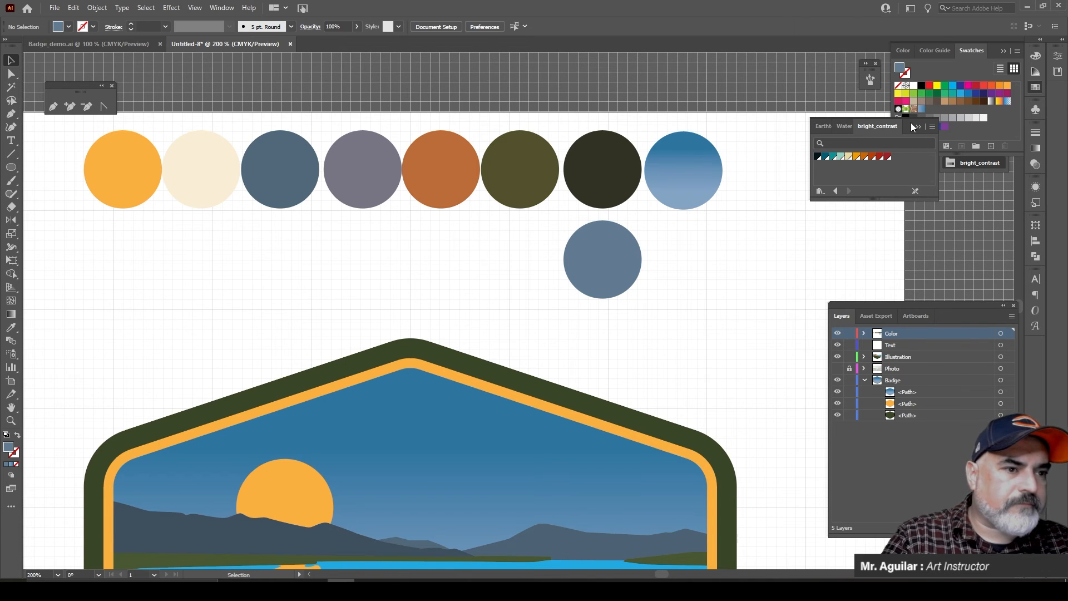
{"action": "left_click_drag", "start_coordinate": [910, 122], "coordinate": [903, 124]}
{"action": "left_click_drag", "start_coordinate": [889, 181], "coordinate": [836, 192]}
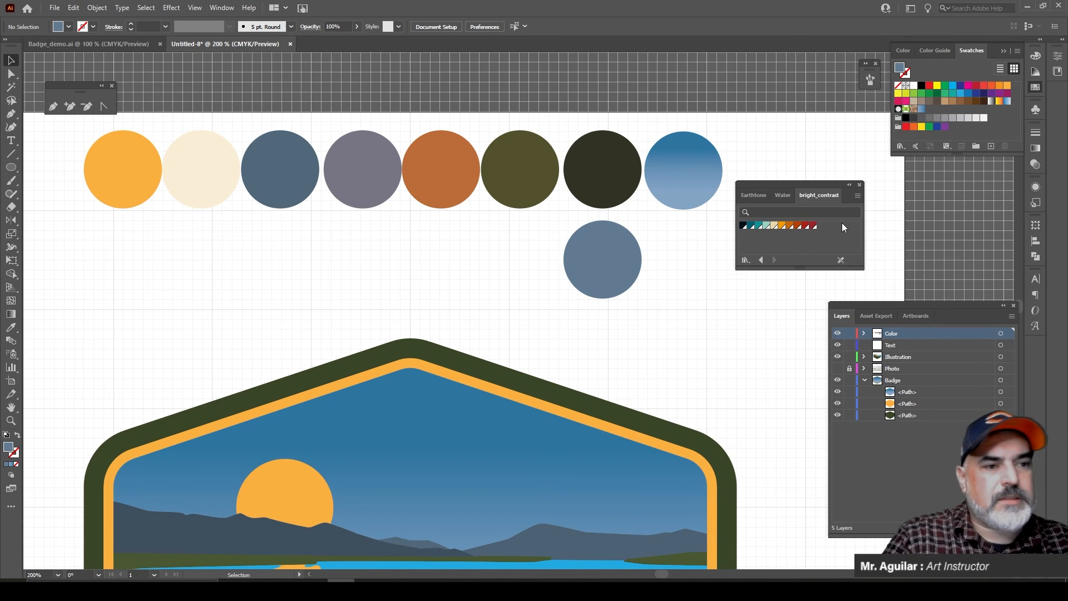
{"action": "left_click", "coordinate": [859, 184]}
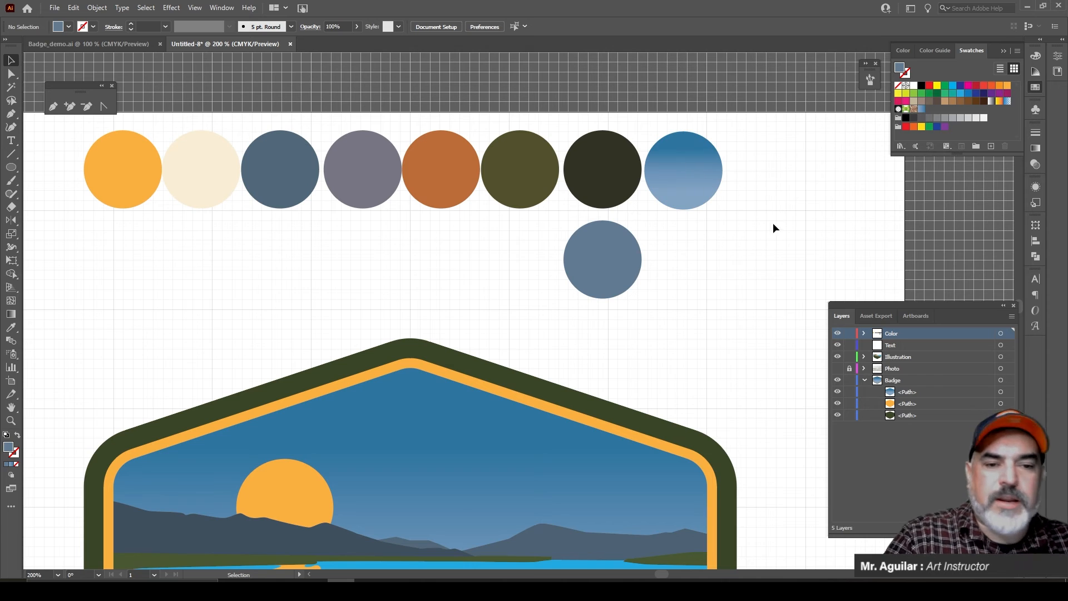
Step: Make the Text layer active, collapse the Badge layer, and lock the Color, Illustration and Badge layers
{"action": "left_click", "coordinate": [1003, 305]}
{"action": "scroll", "coordinate": [604, 271], "scroll_direction": "down", "scroll_amount": 8}
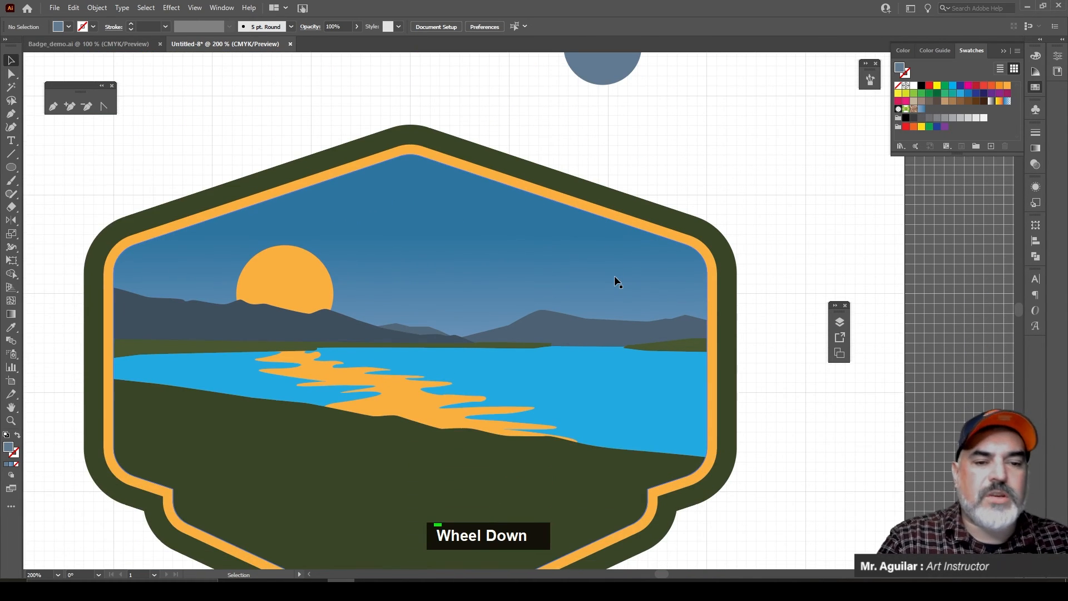
{"action": "scroll", "coordinate": [618, 284], "scroll_direction": "down", "scroll_amount": 7}
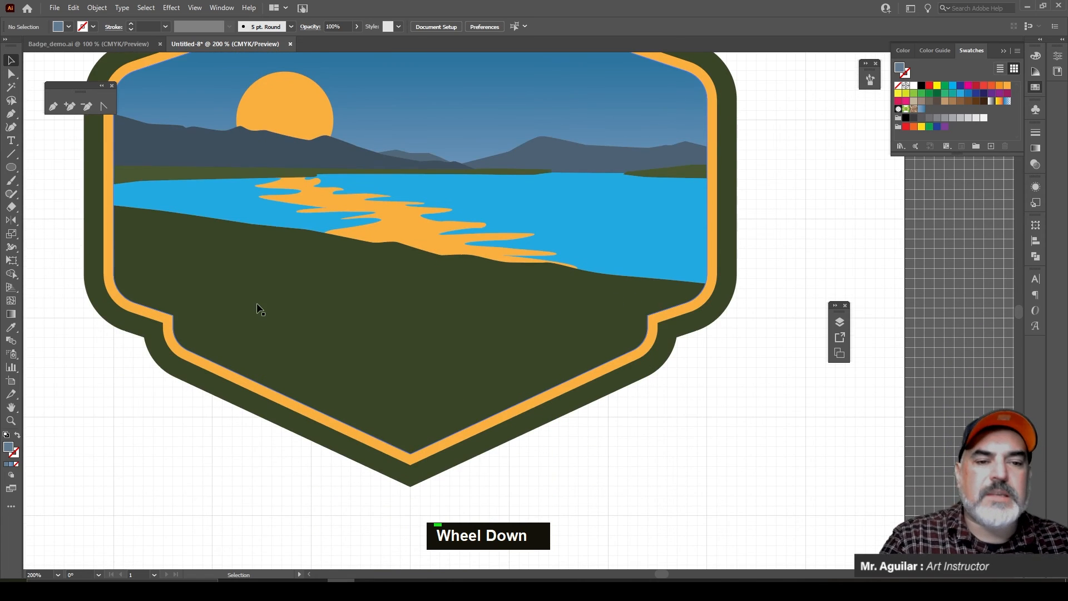
{"action": "scroll", "coordinate": [262, 312], "scroll_direction": "up", "scroll_amount": 4}
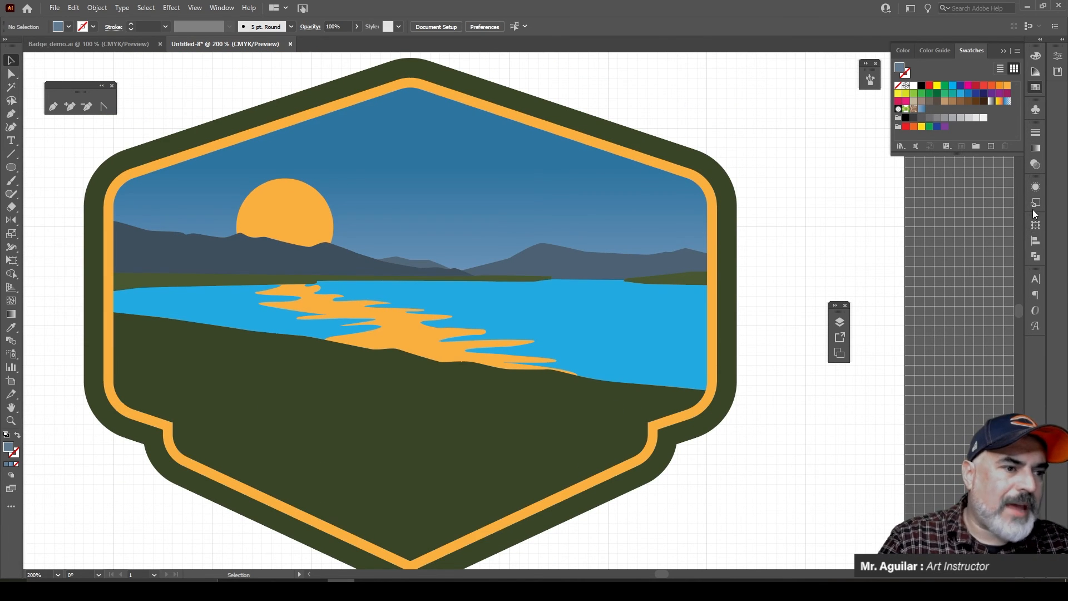
{"action": "left_click", "coordinate": [840, 325]}
{"action": "left_click_drag", "start_coordinate": [779, 312], "coordinate": [929, 286]}
{"action": "left_click", "coordinate": [889, 319]}
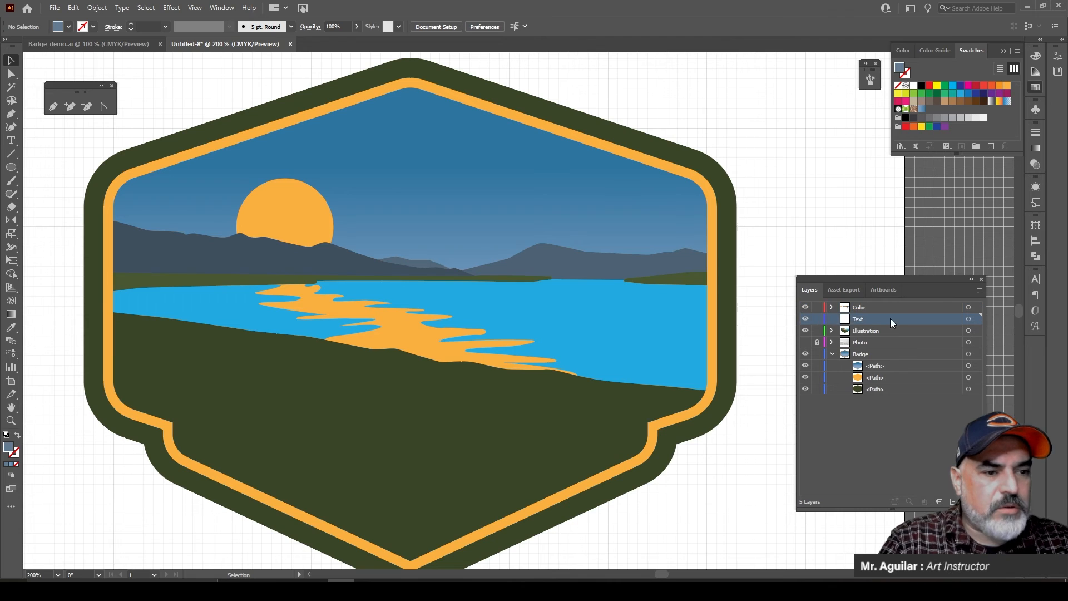
{"action": "left_click", "coordinate": [833, 353]}
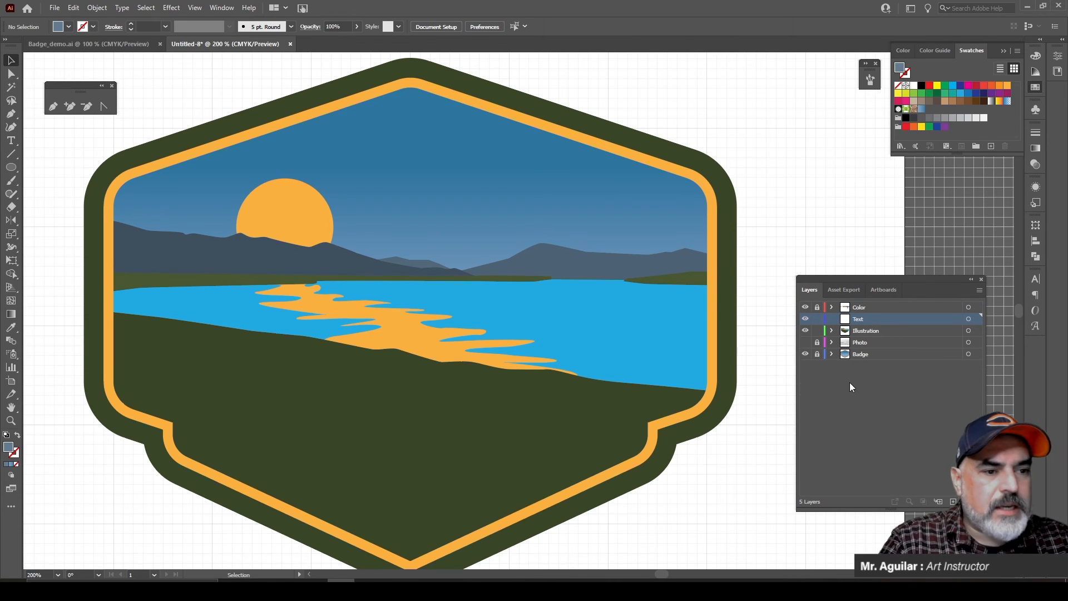
{"action": "left_click", "coordinate": [817, 331]}
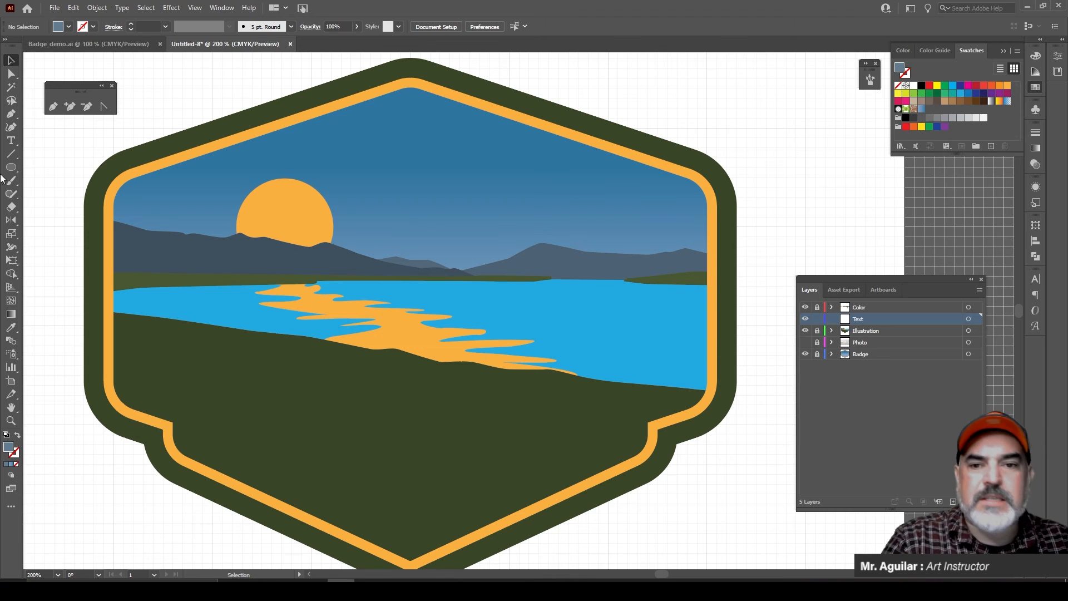
Step: Add the point text "LAGOON" on the dark green foreground and move it to the badge's horizontal middle
{"action": "left_click", "coordinate": [11, 140]}
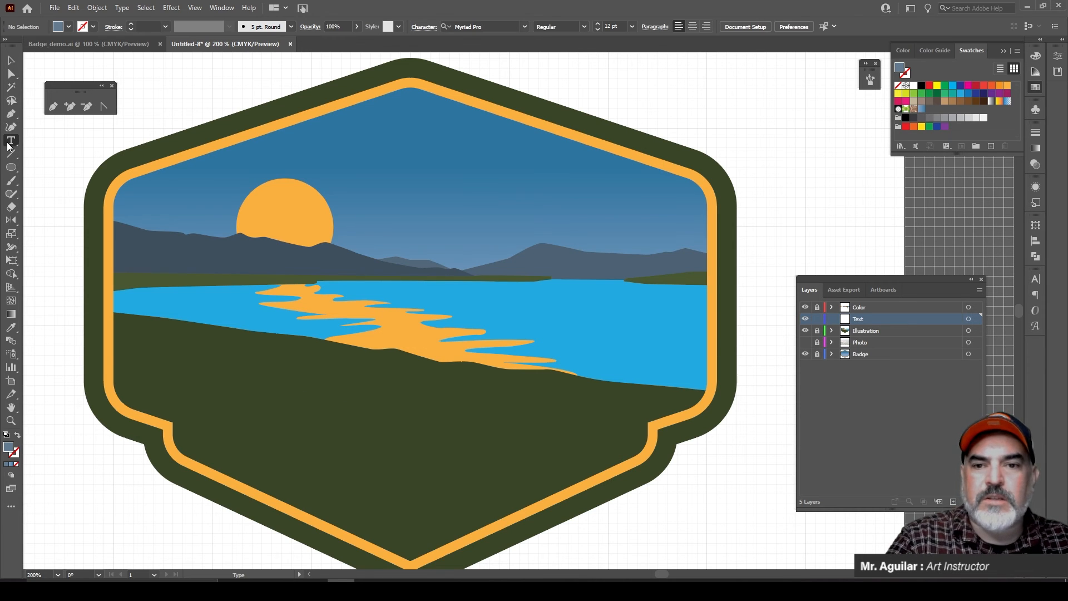
{"action": "left_click", "coordinate": [265, 416]}
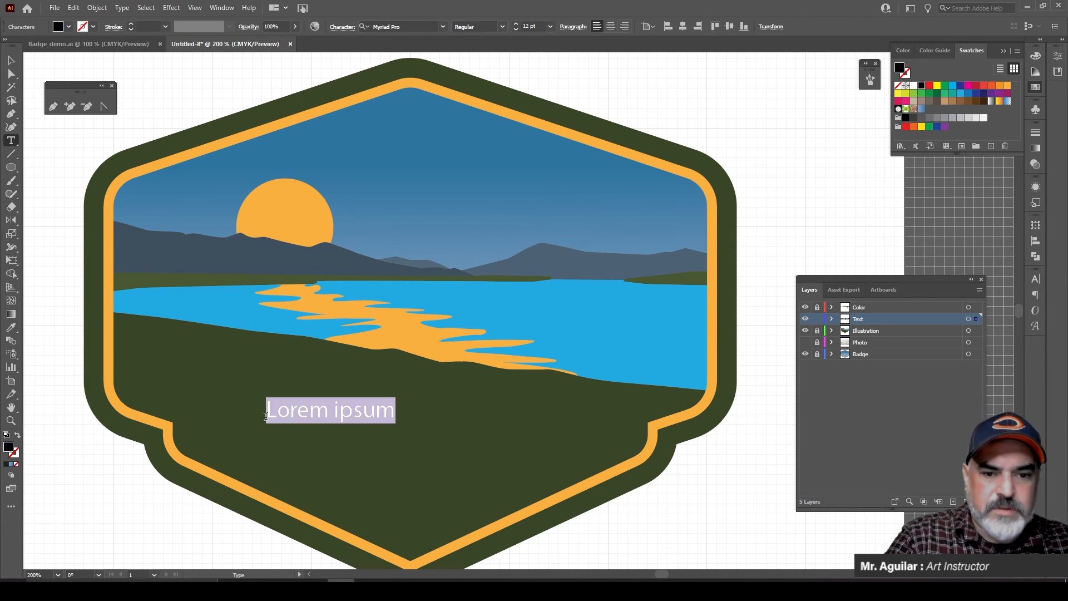
{"action": "type", "text": "L"}
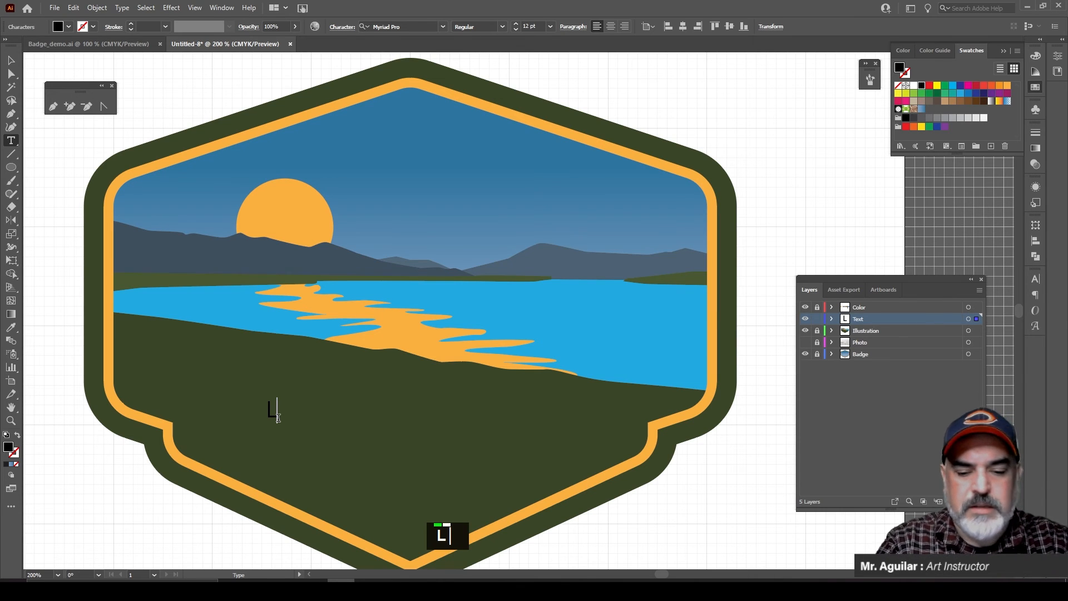
{"action": "type", "text": "AG"}
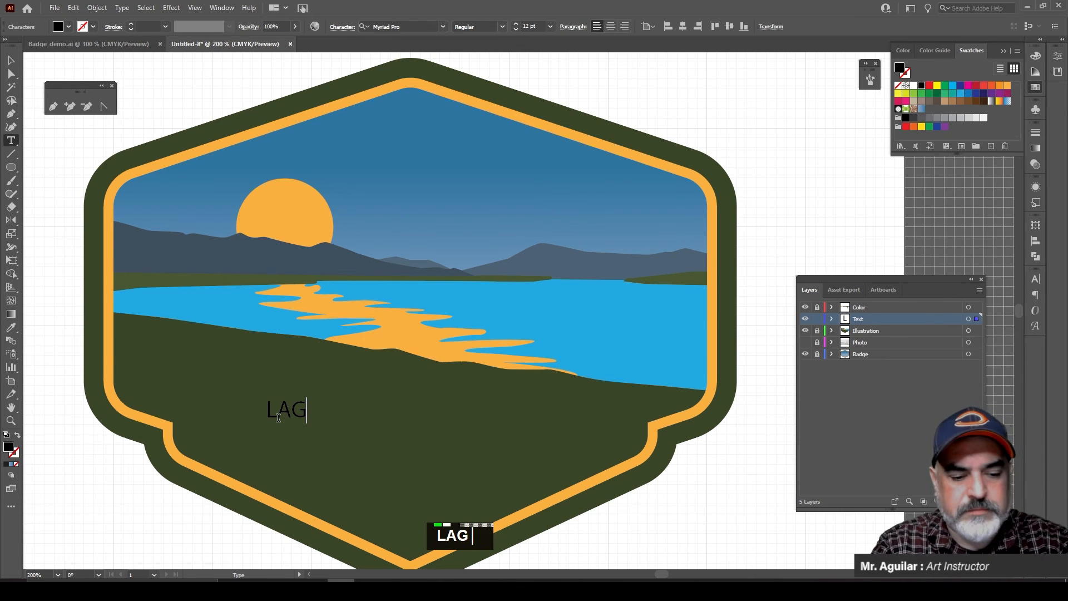
{"action": "type", "text": "OON"}
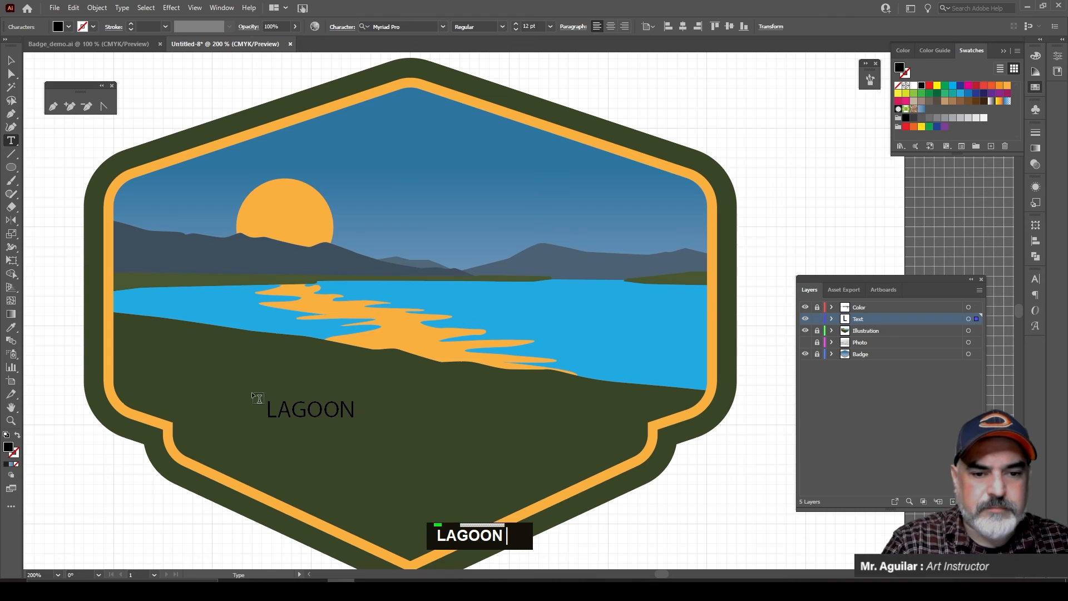
{"action": "left_click", "coordinate": [11, 73]}
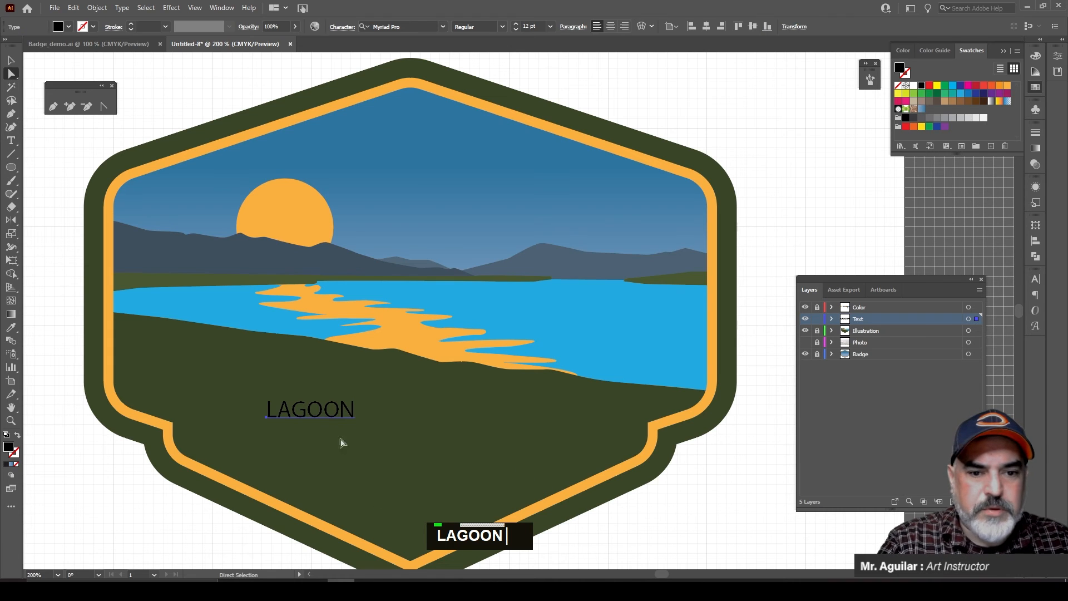
{"action": "left_click_drag", "start_coordinate": [350, 419], "coordinate": [445, 424]}
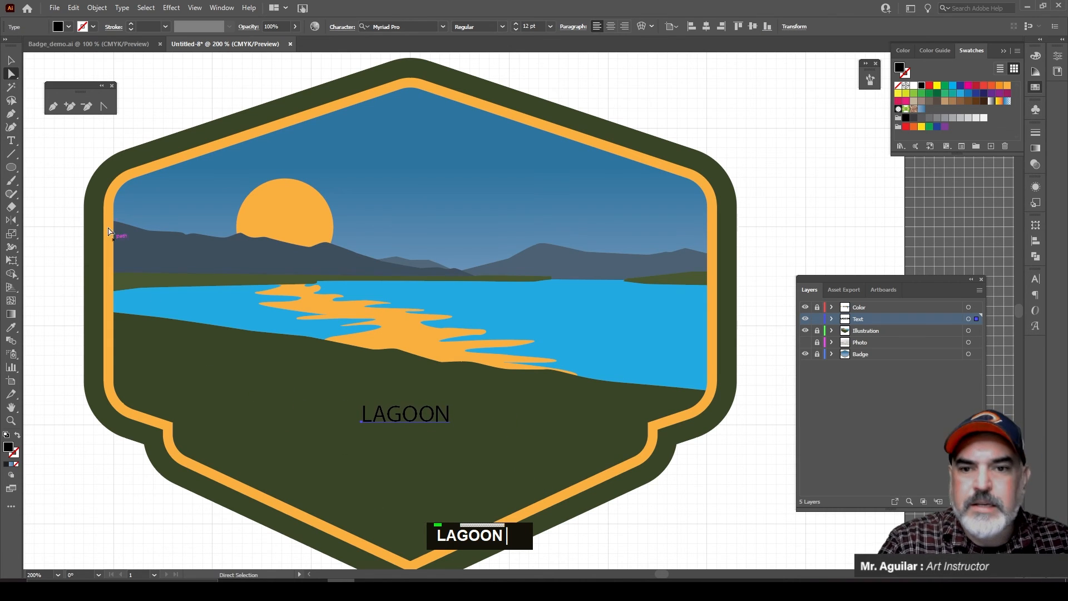
Step: Add a second point text reading "VAllEY" below LAGOON in the lower part of the badge
{"action": "left_click", "coordinate": [366, 492]}
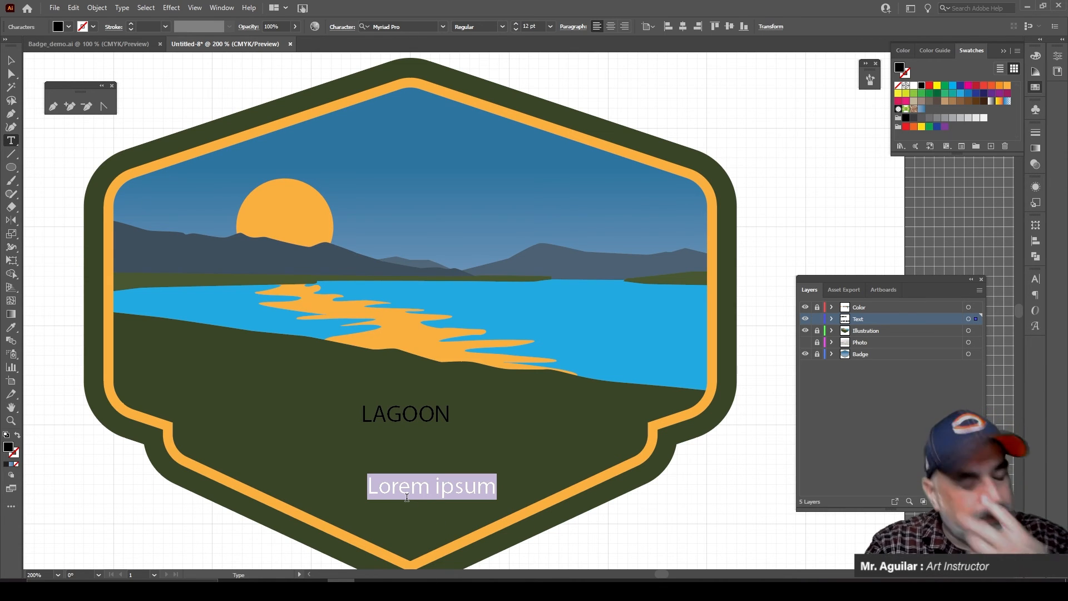
{"action": "type", "text": "V"}
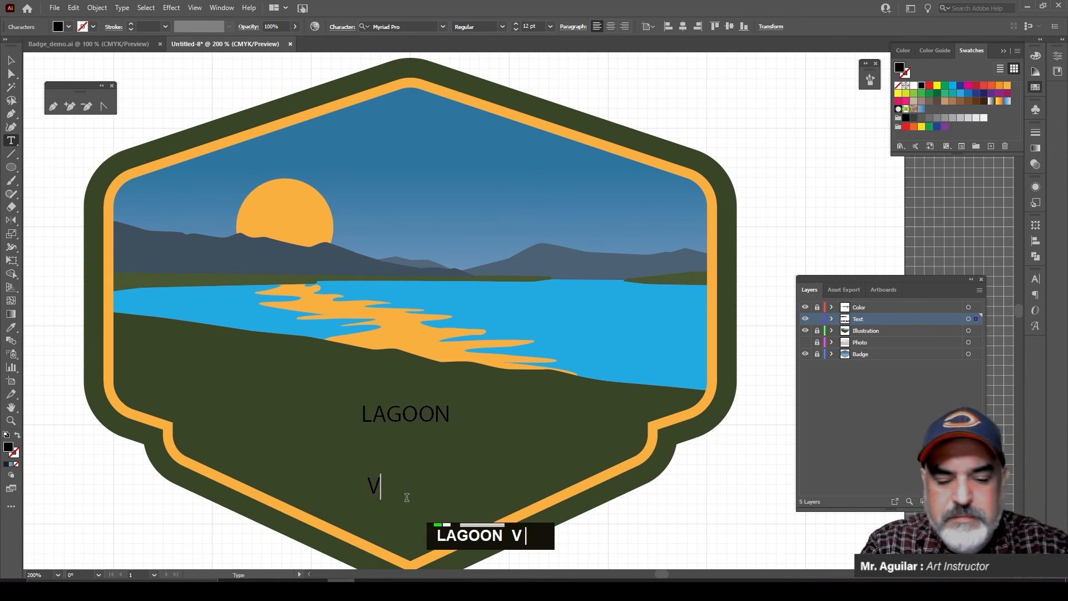
{"action": "type", "text": "A"}
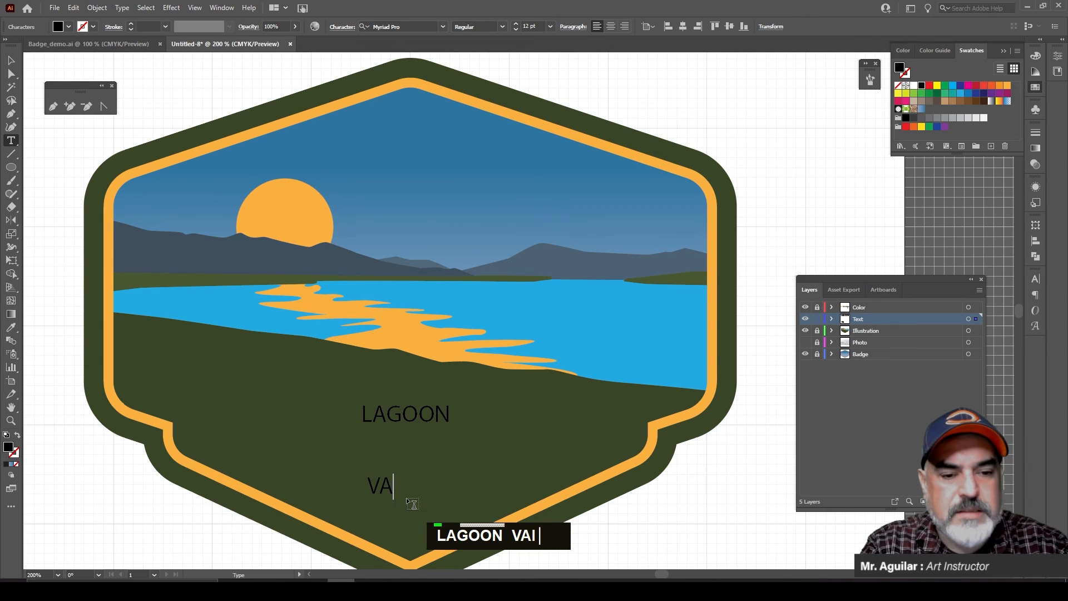
{"action": "type", "text": "II"}
{"action": "type", "text": "EY"}
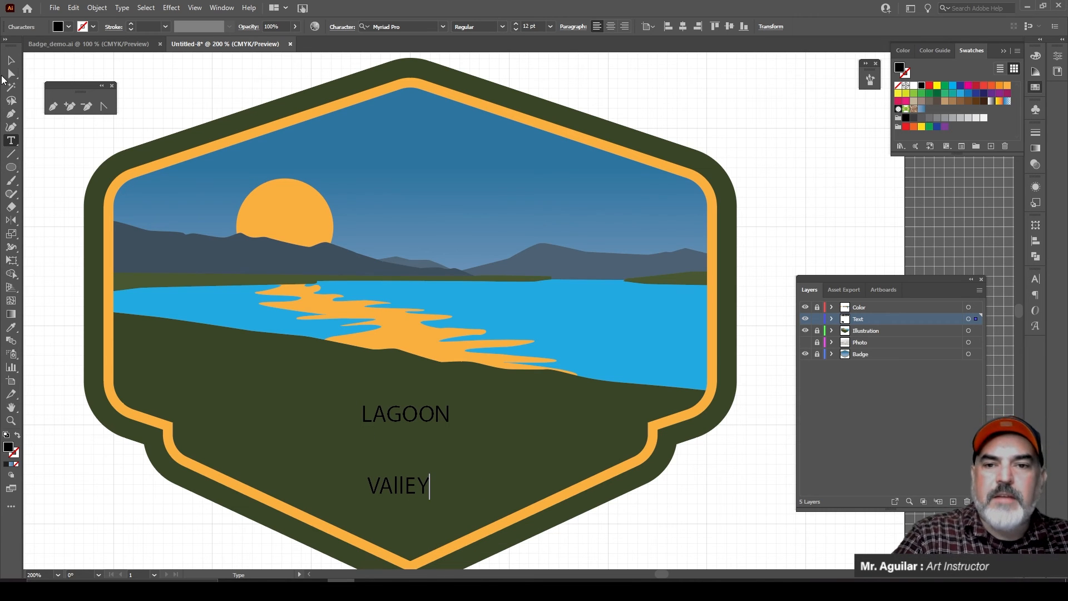
Step: Bring LAGOON down close above VAllEY and color both words with the badge's orange
{"action": "left_click", "coordinate": [10, 73]}
{"action": "left_click_drag", "start_coordinate": [434, 423], "coordinate": [420, 494]}
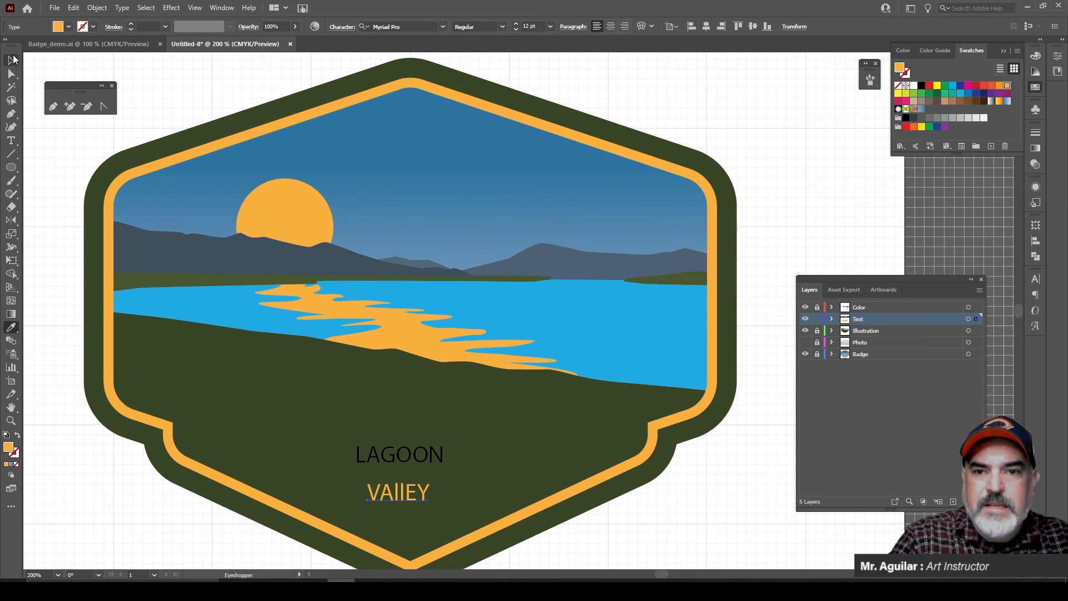
{"action": "left_click", "coordinate": [409, 461]}
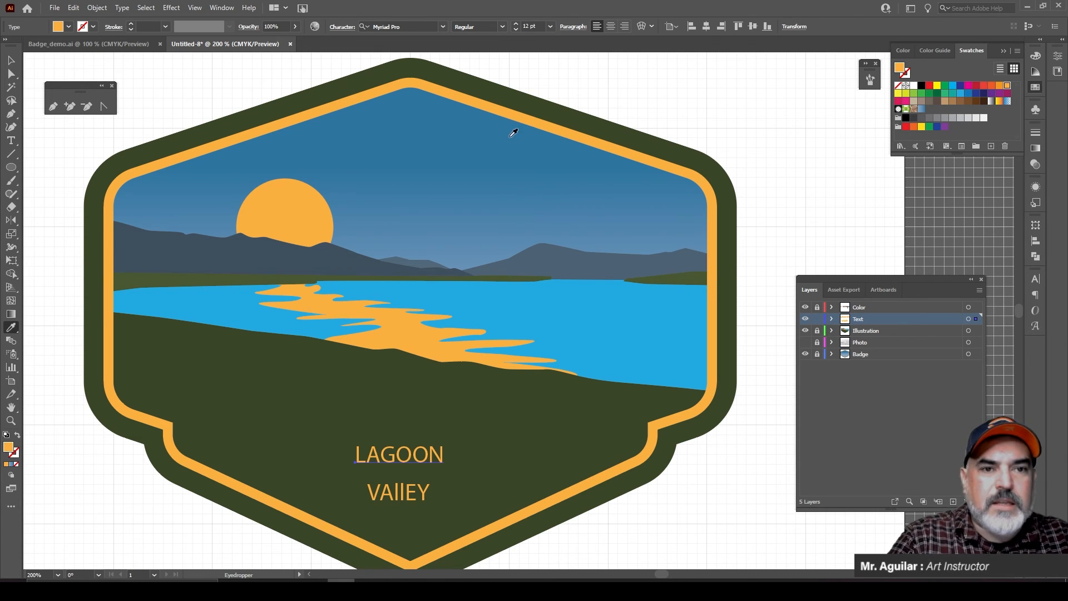
Step: Set LAGOON's font size to 36 pt and recenter the word in the badge's lower area
{"action": "left_click", "coordinate": [550, 27]}
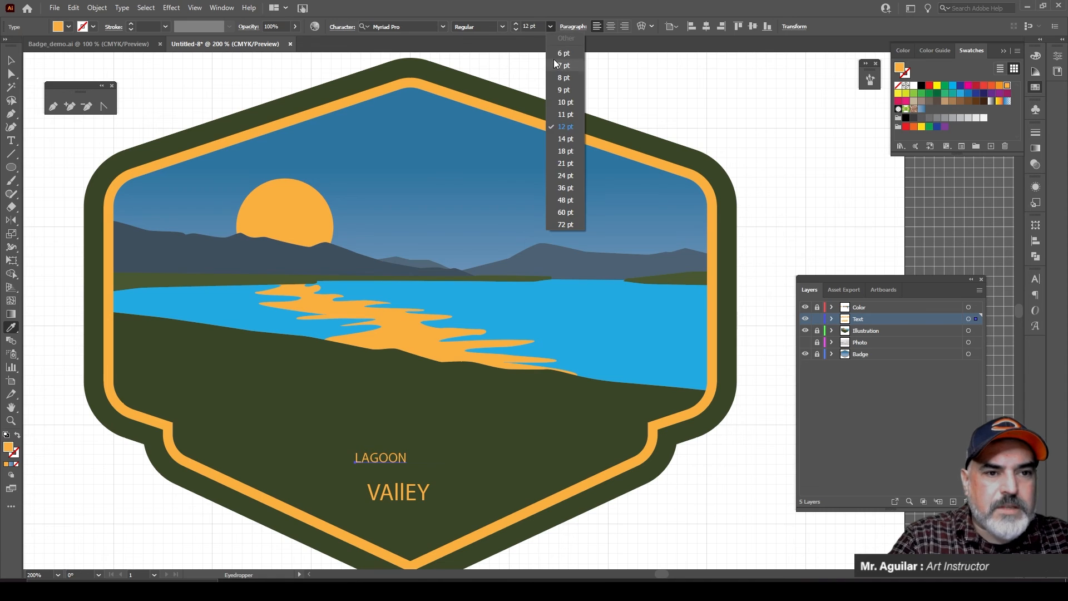
{"action": "left_click", "coordinate": [566, 188]}
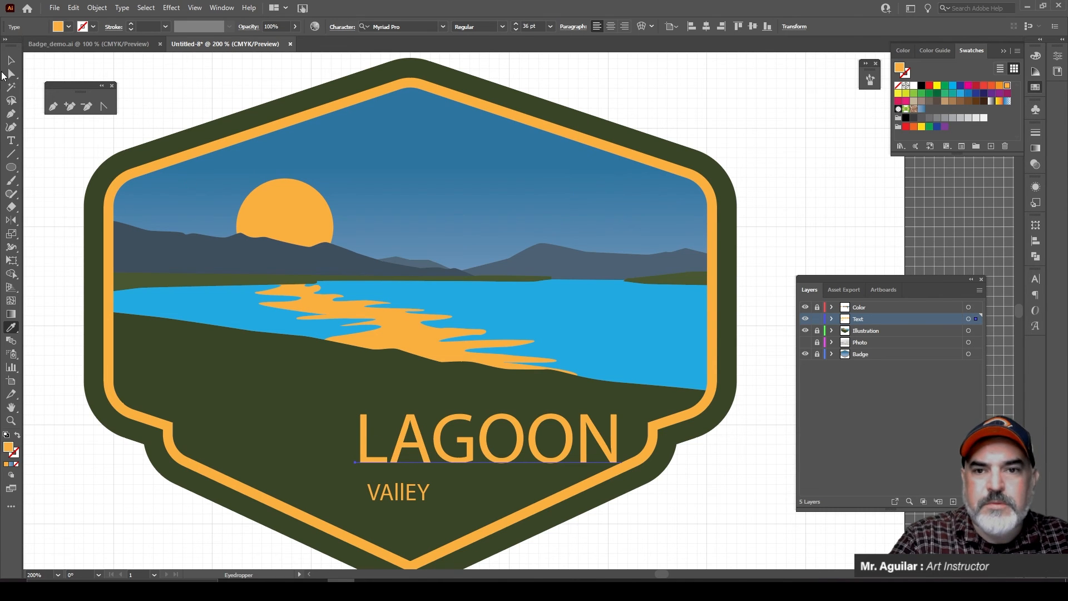
{"action": "left_click_drag", "start_coordinate": [548, 460], "coordinate": [470, 467]}
Step: Set VAllEY's font size to 36 pt, center it beneath LAGOON, and move LAGOON slightly up to make room
{"action": "left_click", "coordinate": [428, 502]}
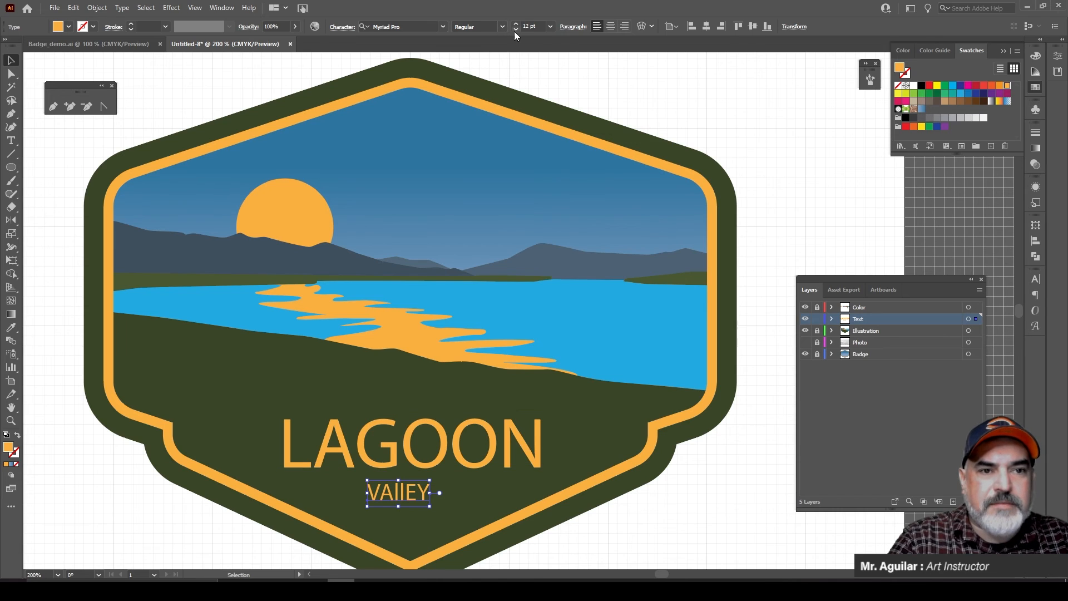
{"action": "left_click", "coordinate": [550, 27]}
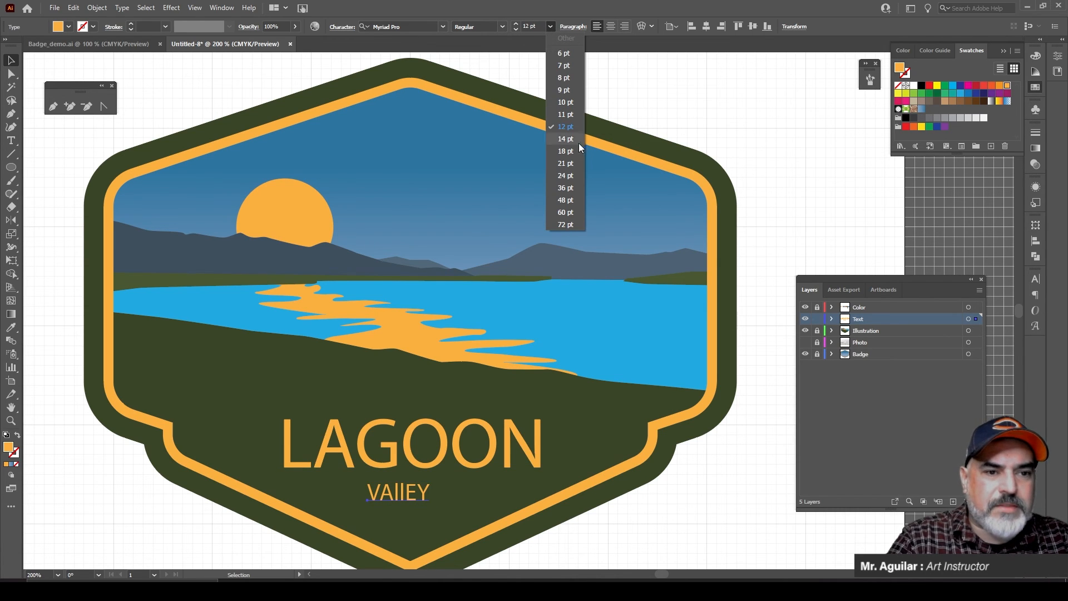
{"action": "left_click", "coordinate": [572, 184]}
{"action": "left_click_drag", "start_coordinate": [470, 489], "coordinate": [424, 501]}
{"action": "left_click_drag", "start_coordinate": [452, 445], "coordinate": [453, 430]}
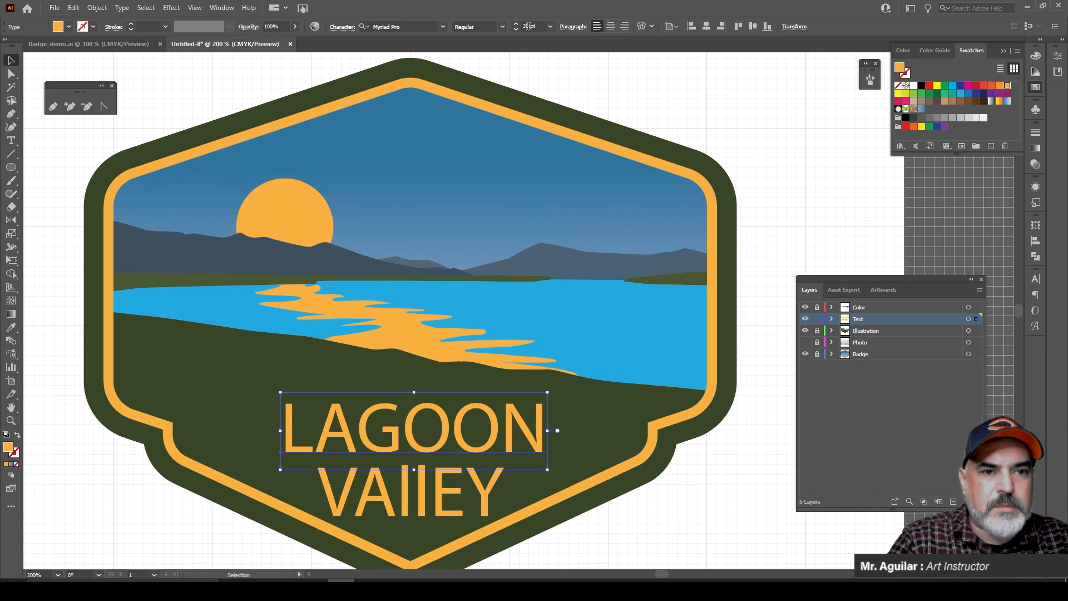
Step: Enlarge LAGOON to 48 pt and reposition it centered above VAllEY
{"action": "left_click", "coordinate": [549, 26]}
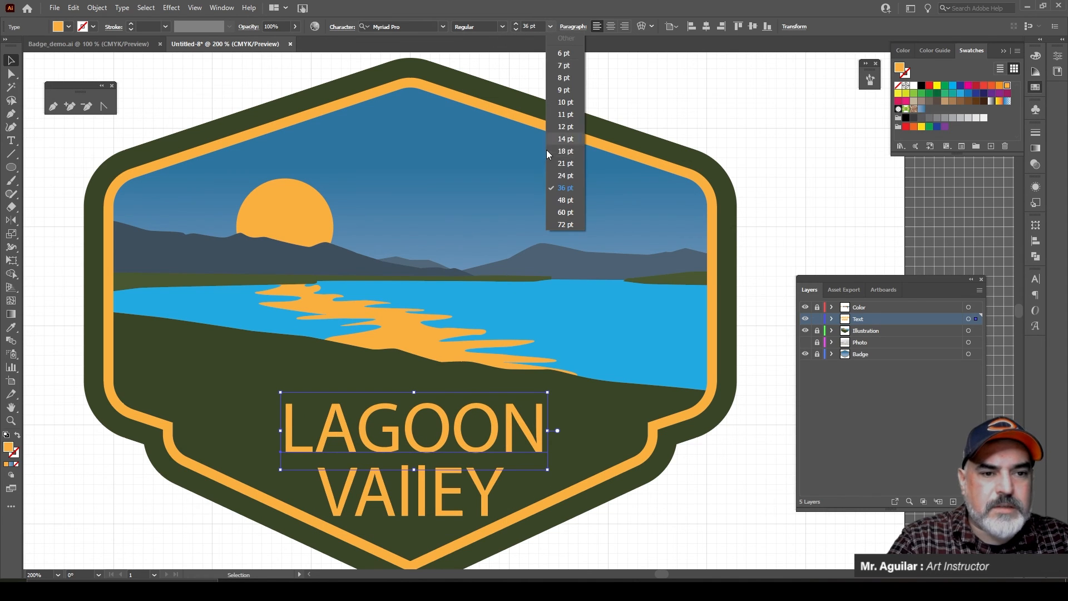
{"action": "left_click", "coordinate": [572, 205]}
{"action": "left_click_drag", "start_coordinate": [504, 409], "coordinate": [452, 412]}
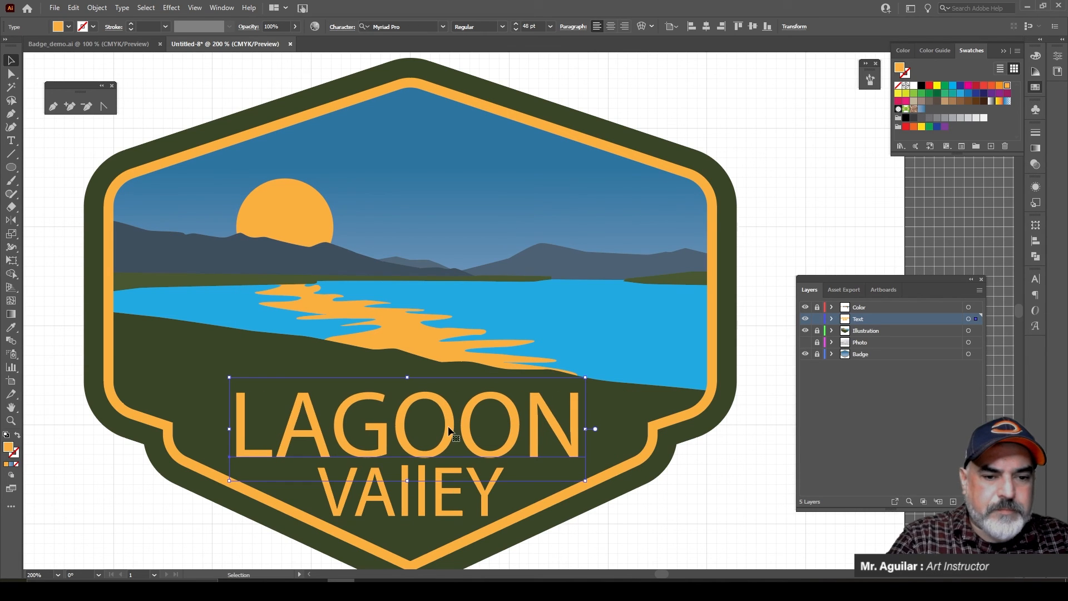
Step: Align LAGOON and VAllEY to each other by their horizontal centers and deselect them
{"action": "left_click", "coordinate": [459, 496], "text": "shift"}
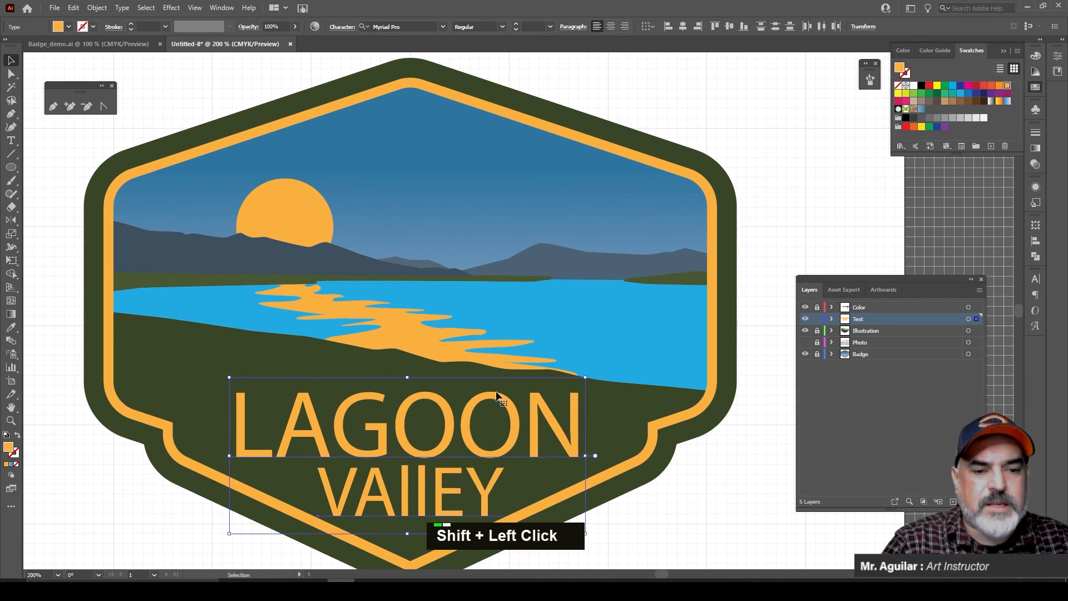
{"action": "left_click", "coordinate": [681, 29]}
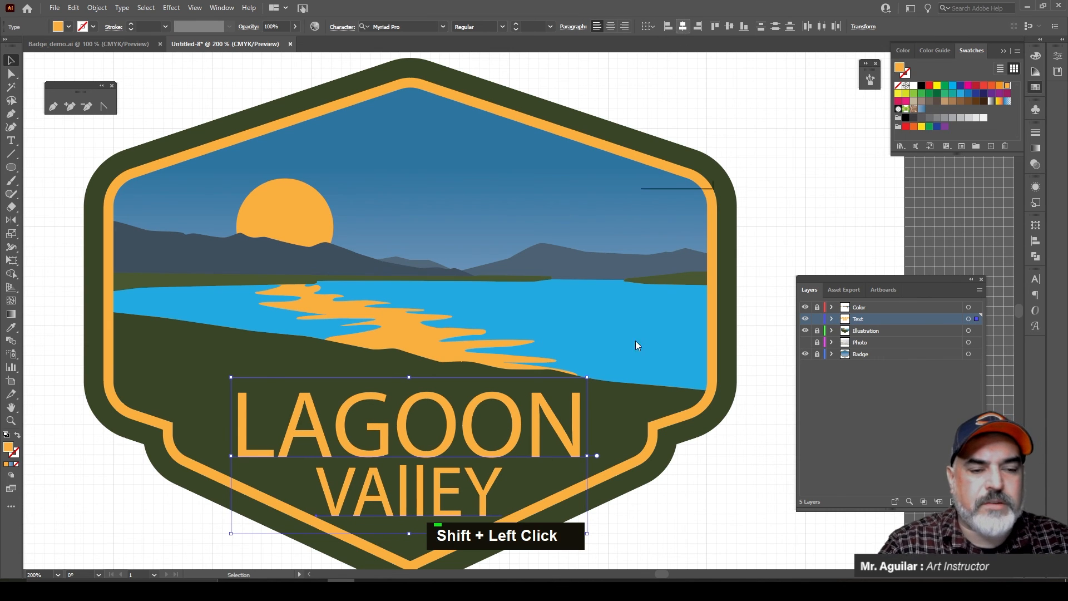
{"action": "left_click", "coordinate": [655, 543]}
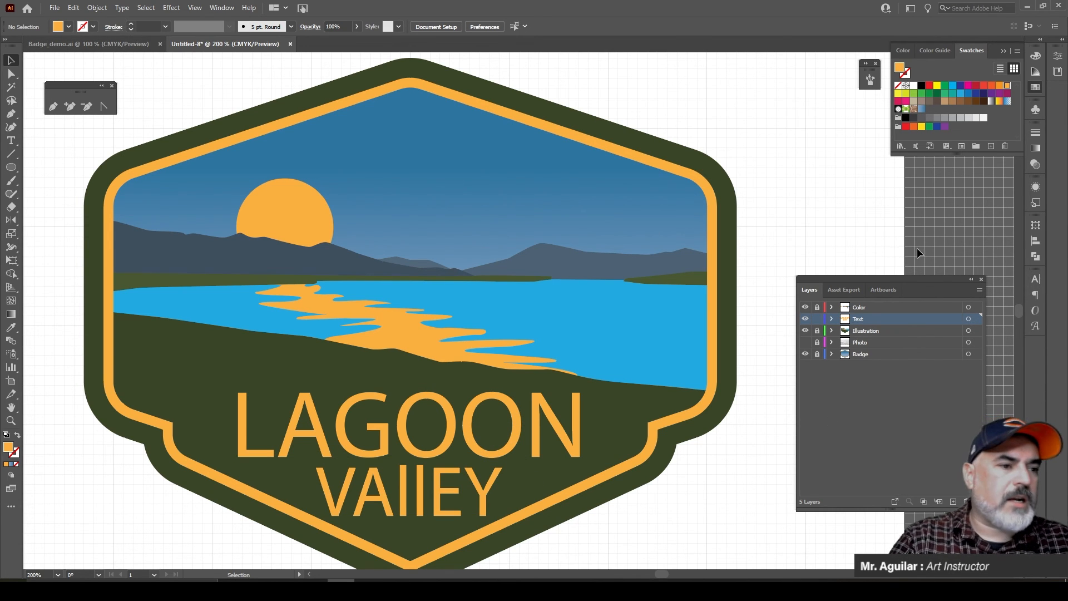
Step: Examine the character settings, the list of available type panels and the option to get more from Adobe Fonts
{"action": "left_click", "coordinate": [1036, 281]}
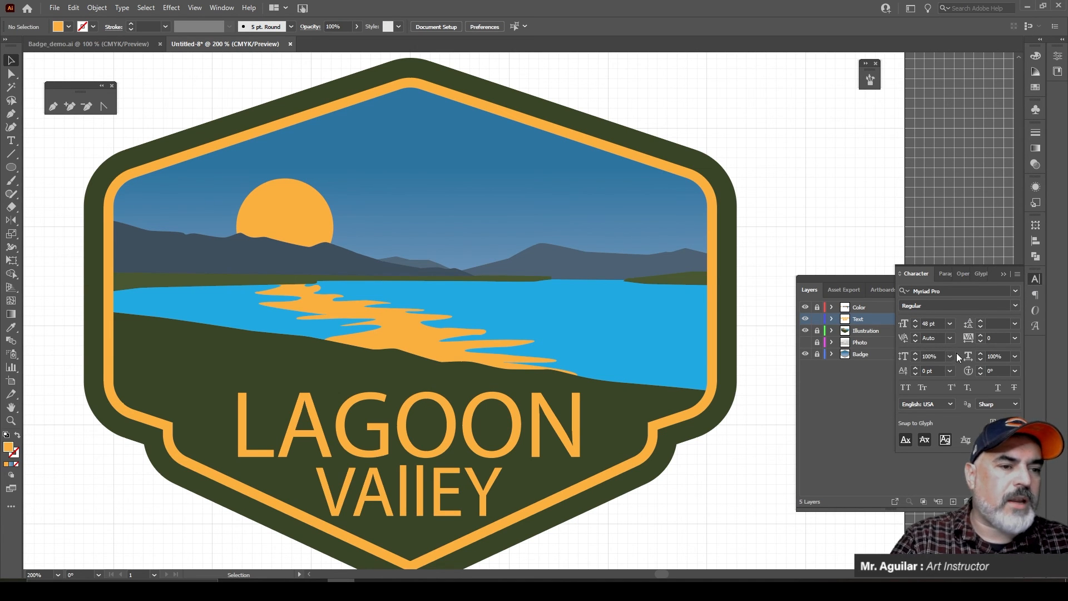
{"action": "left_click", "coordinate": [230, 10]}
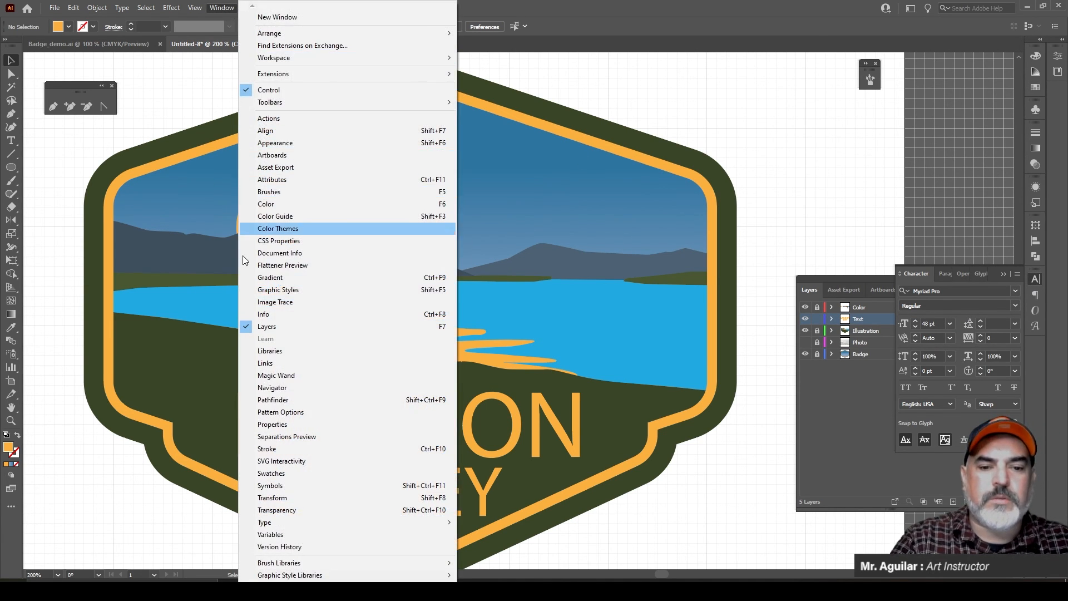
{"action": "mouse_move", "coordinate": [264, 523]}
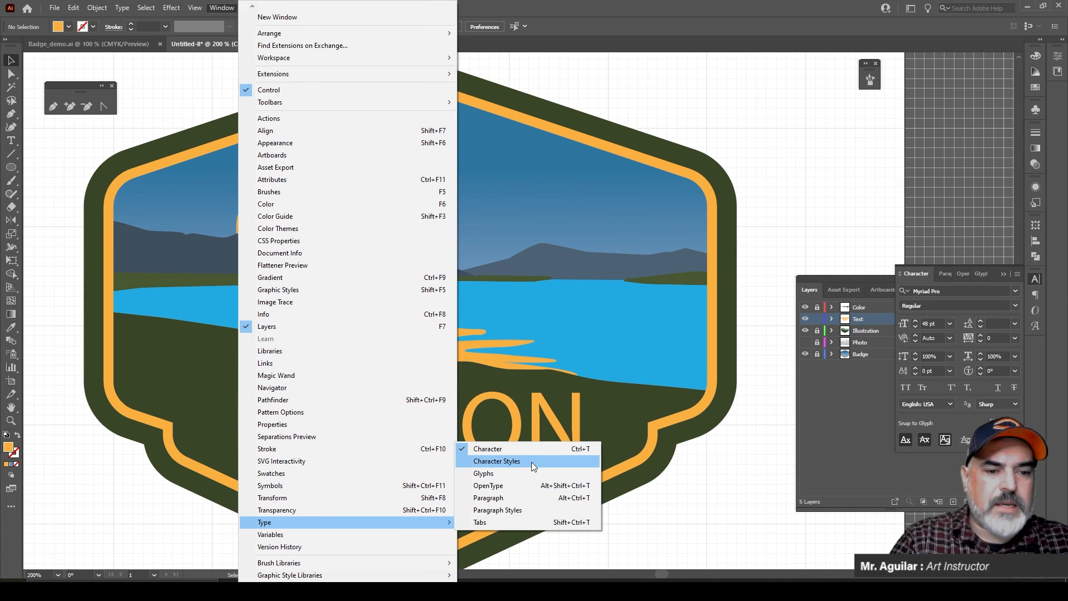
{"action": "left_click", "coordinate": [918, 275]}
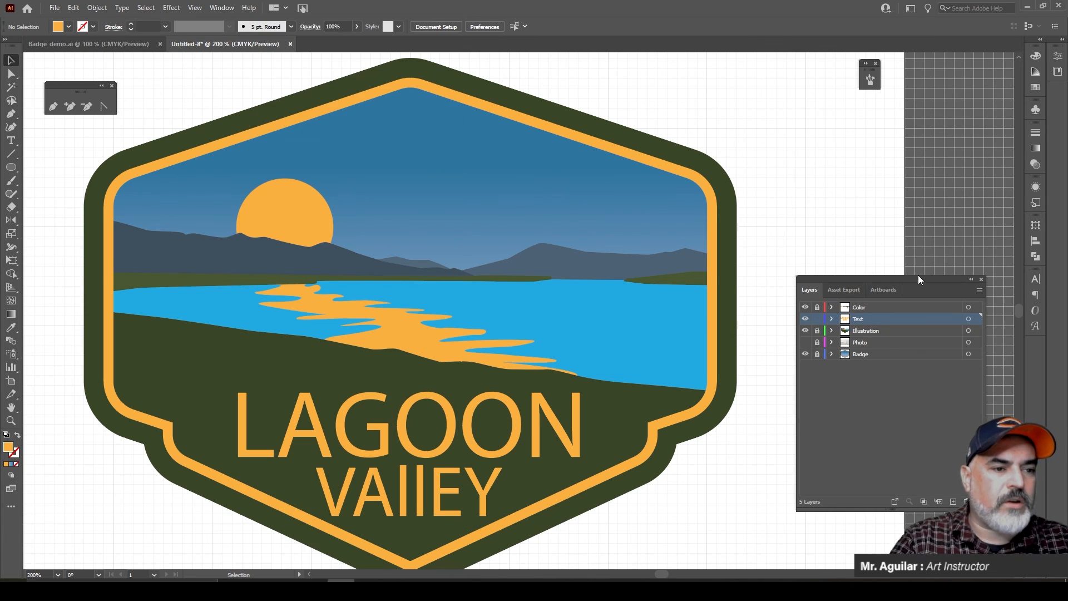
{"action": "left_click", "coordinate": [123, 8]}
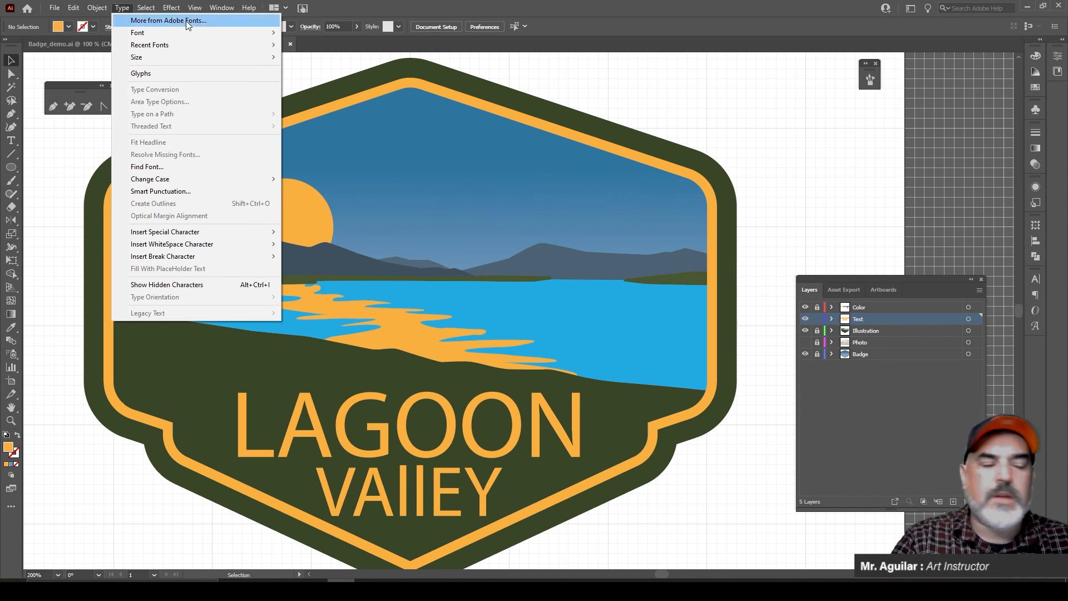
Step: Set the font of the LAGOON text to Berlin Sans FB Demi Bold
{"action": "left_click", "coordinate": [366, 432]}
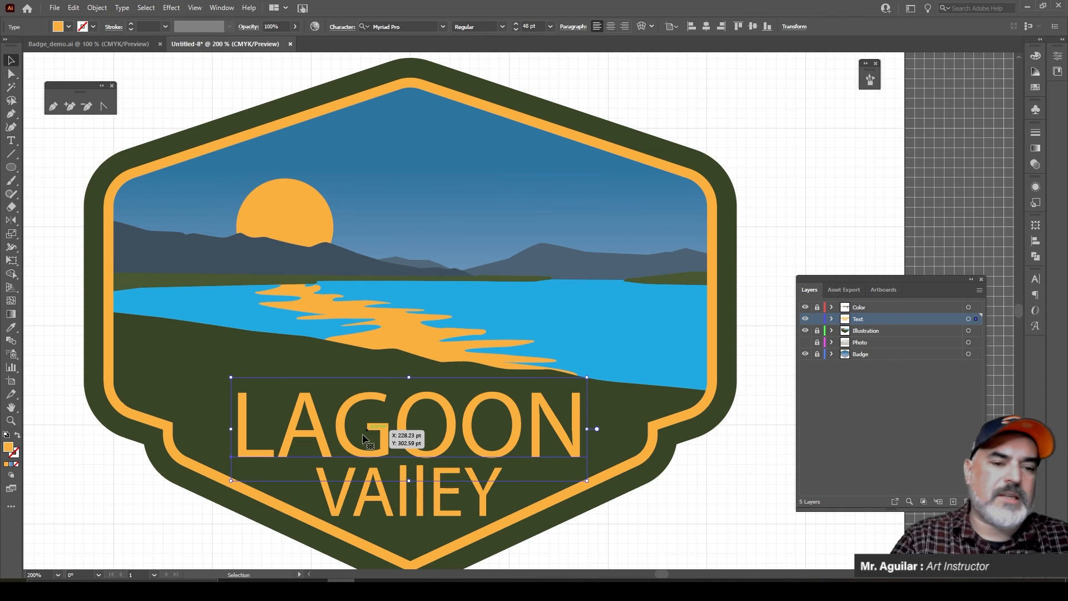
{"action": "left_click", "coordinate": [1034, 280]}
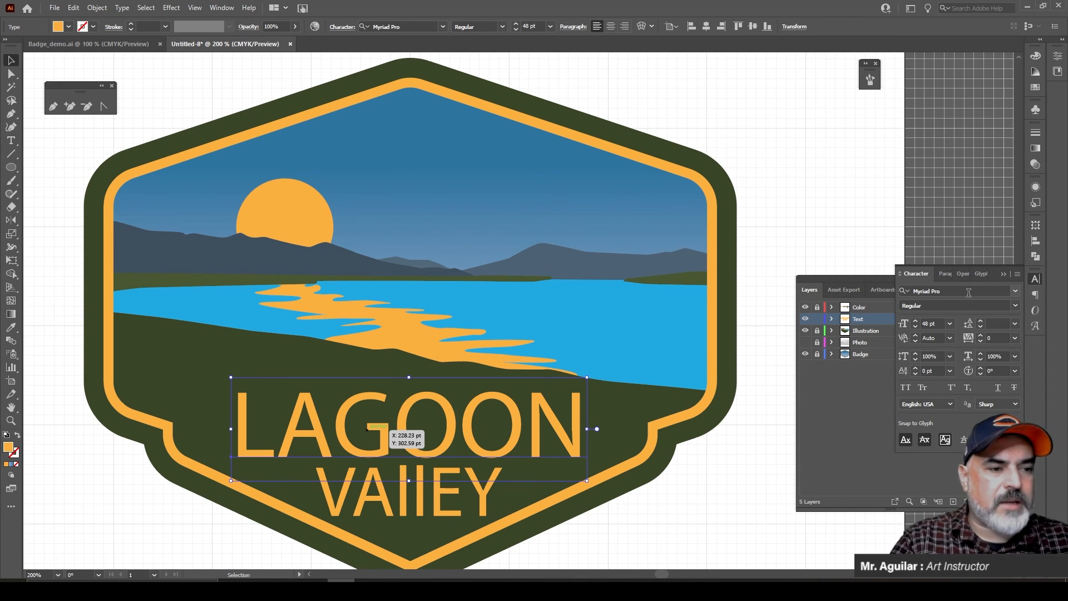
{"action": "left_click", "coordinate": [968, 292]}
{"action": "left_click", "coordinate": [1016, 290]}
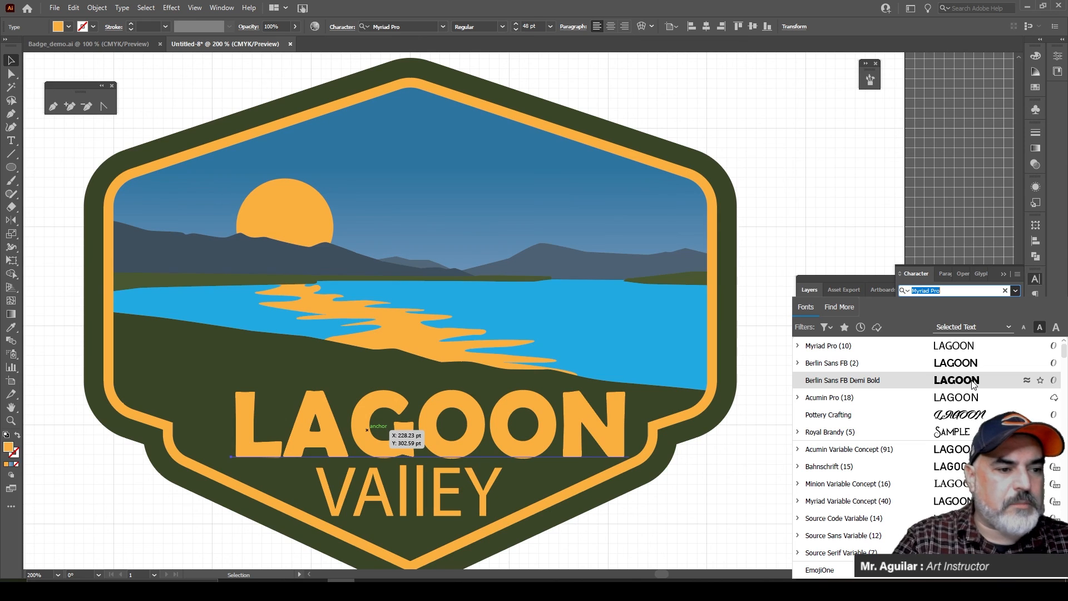
{"action": "key", "text": "Escape"}
{"action": "left_click", "coordinate": [398, 434]}
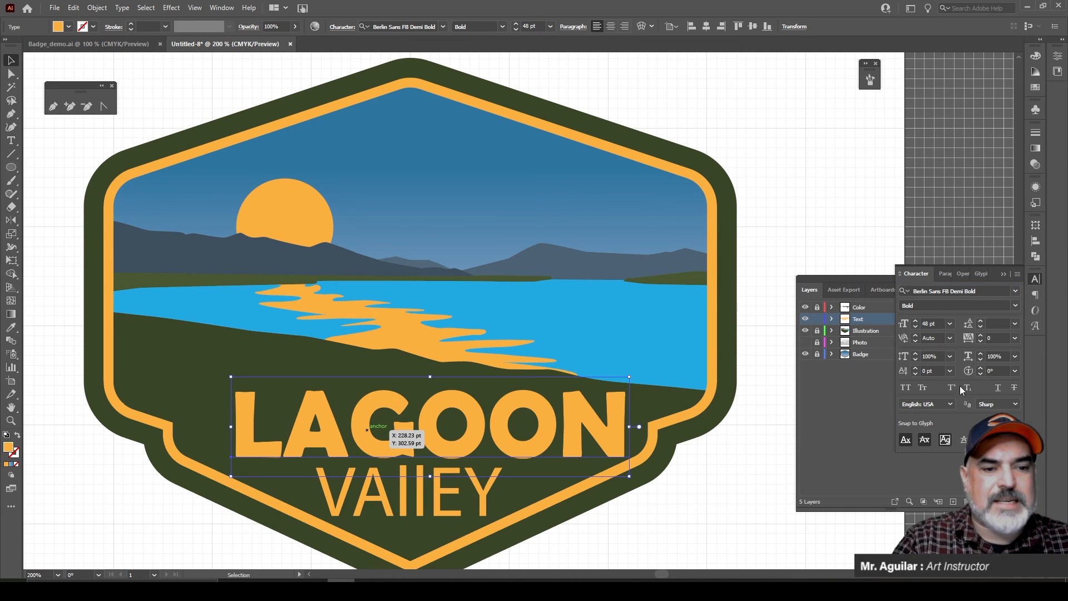
Step: Apply Berlin Sans FB Demi Bold to the VAllEY text as well
{"action": "left_click", "coordinate": [400, 494]}
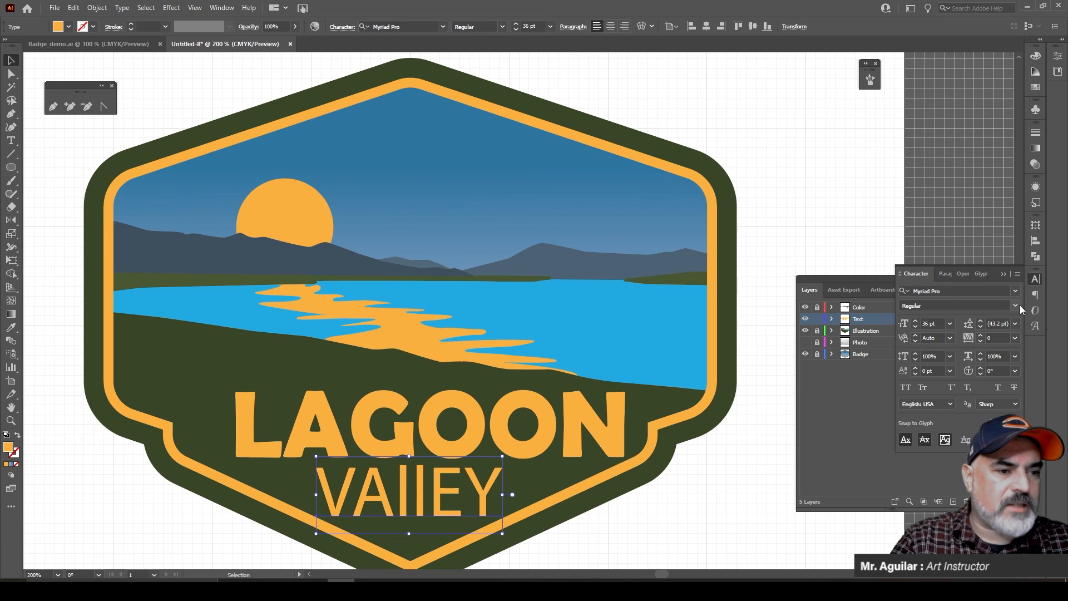
{"action": "left_click", "coordinate": [1013, 292]}
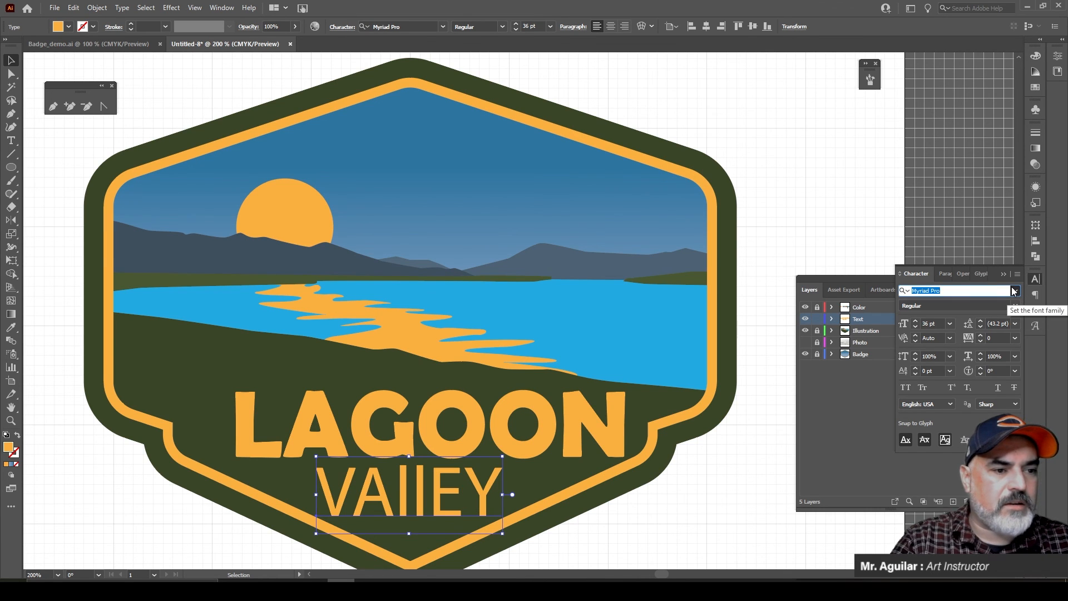
{"action": "left_click", "coordinate": [979, 346]}
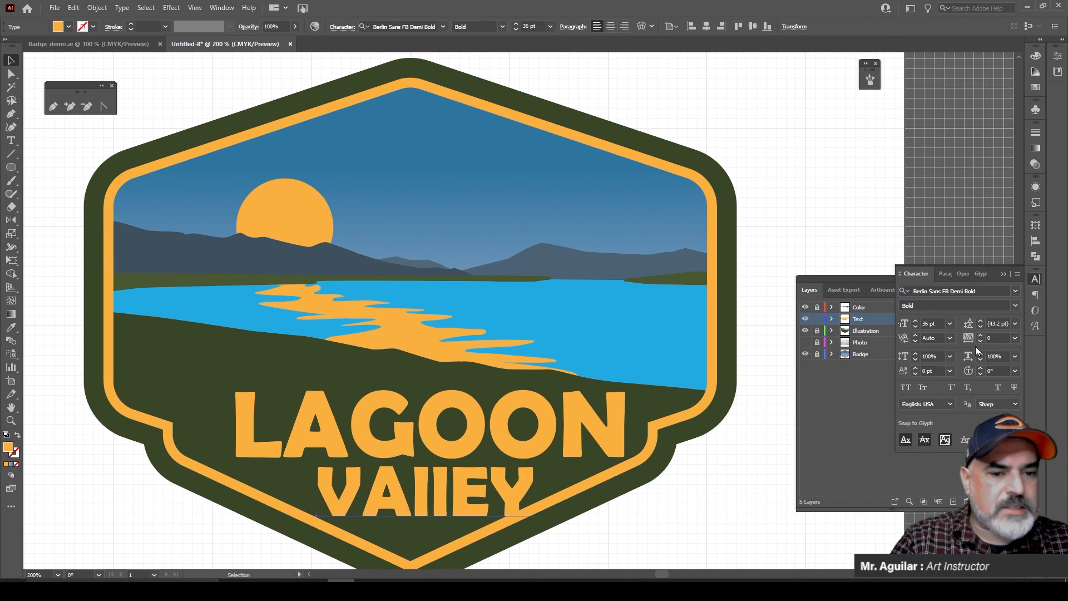
Step: Align LAGOON and VAllEY with each other by their horizontal centers and deselect them
{"action": "left_click", "coordinate": [441, 443], "text": "shift"}
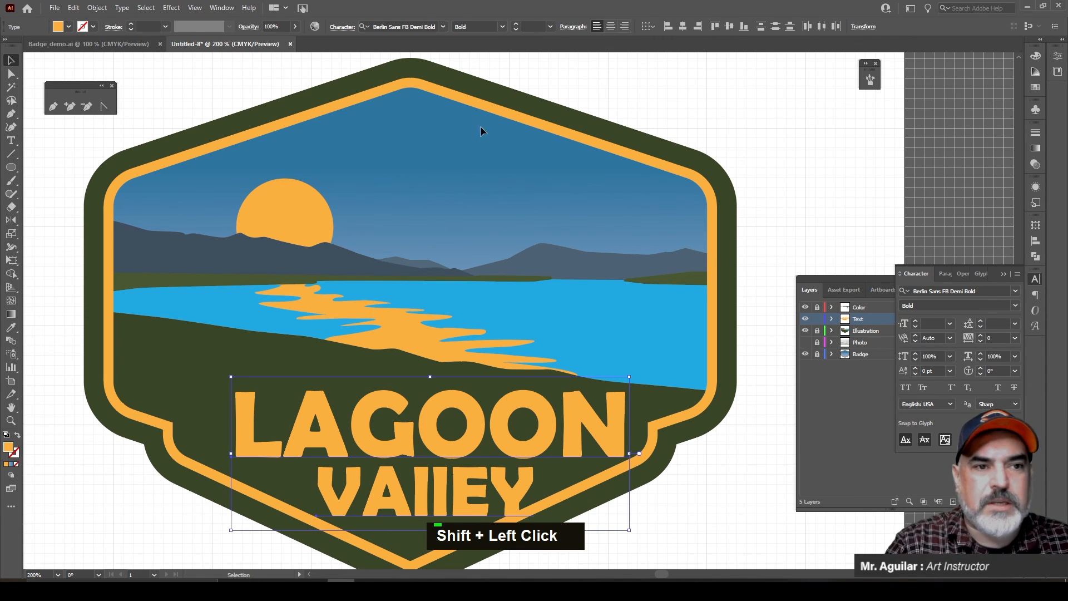
{"action": "left_click", "coordinate": [685, 27]}
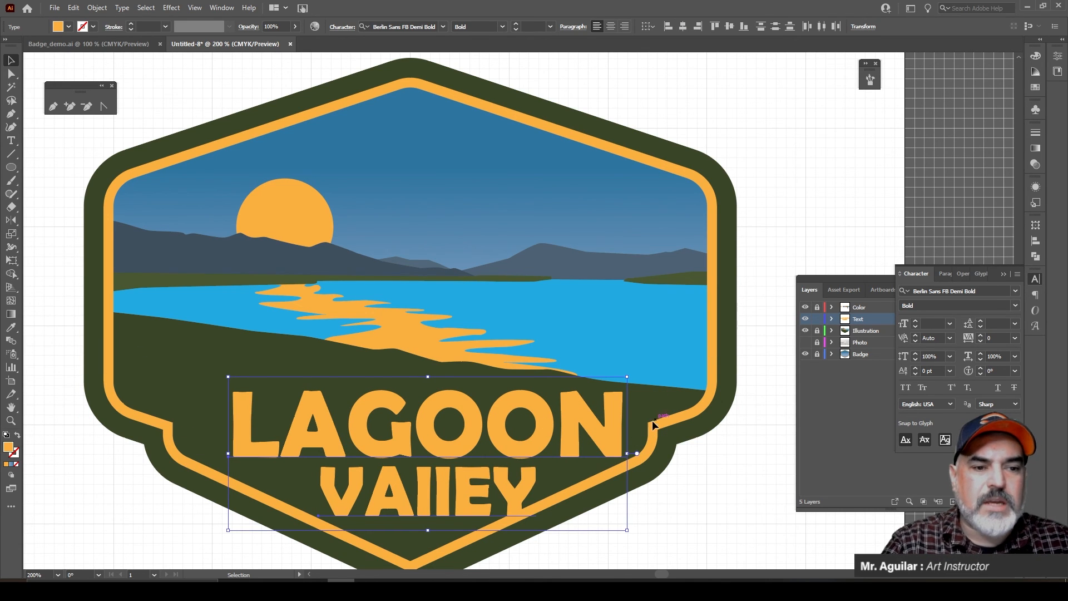
{"action": "left_click", "coordinate": [705, 496]}
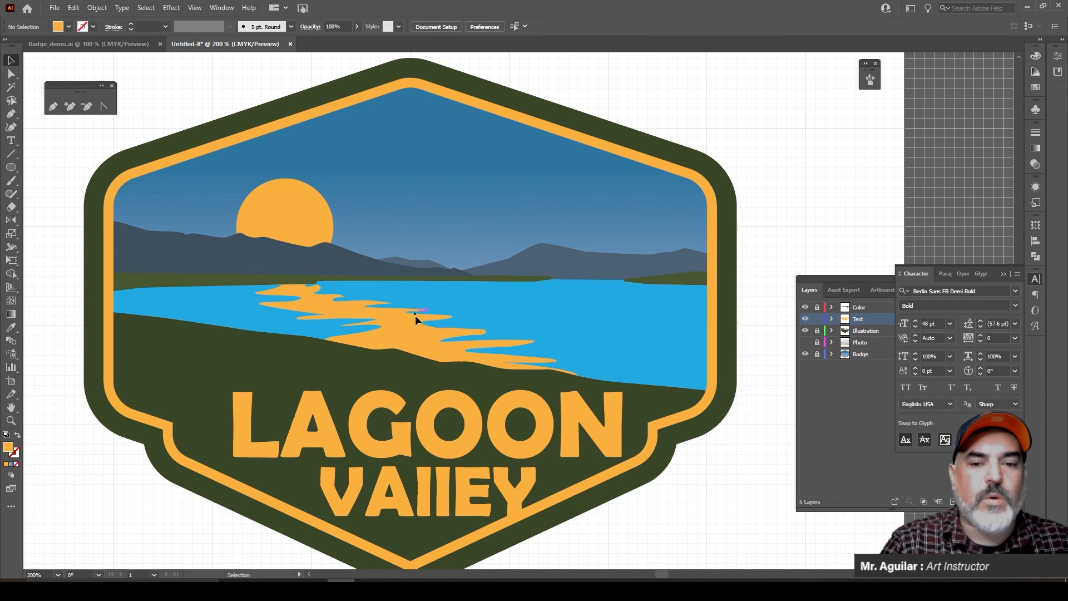
Step: Center LAGOON and VAllEY individually on the artboard horizontally and deselect them
{"action": "left_click", "coordinate": [424, 400]}
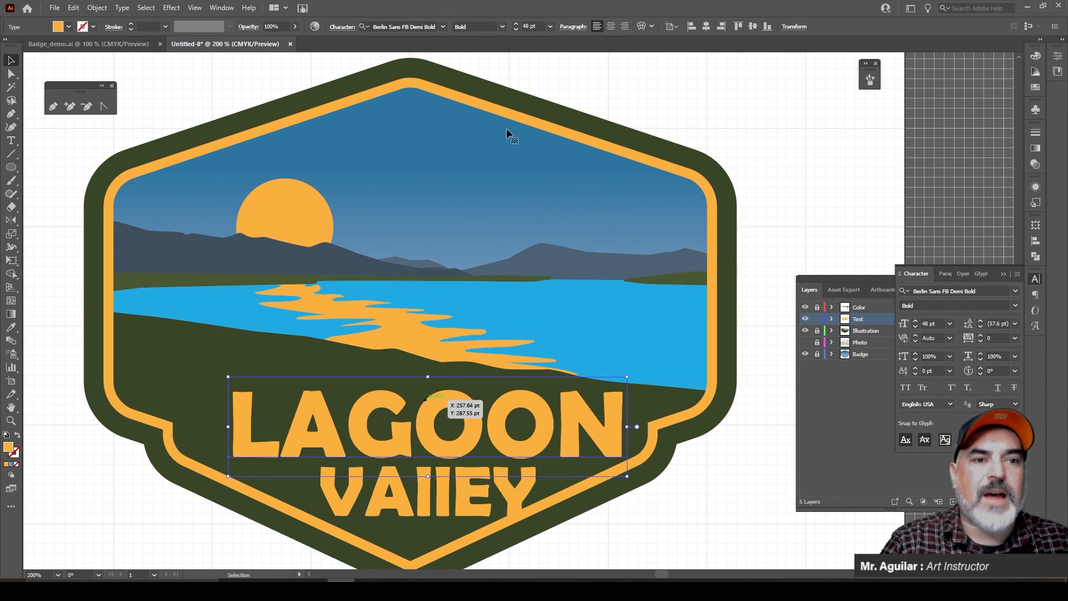
{"action": "left_click", "coordinate": [706, 27]}
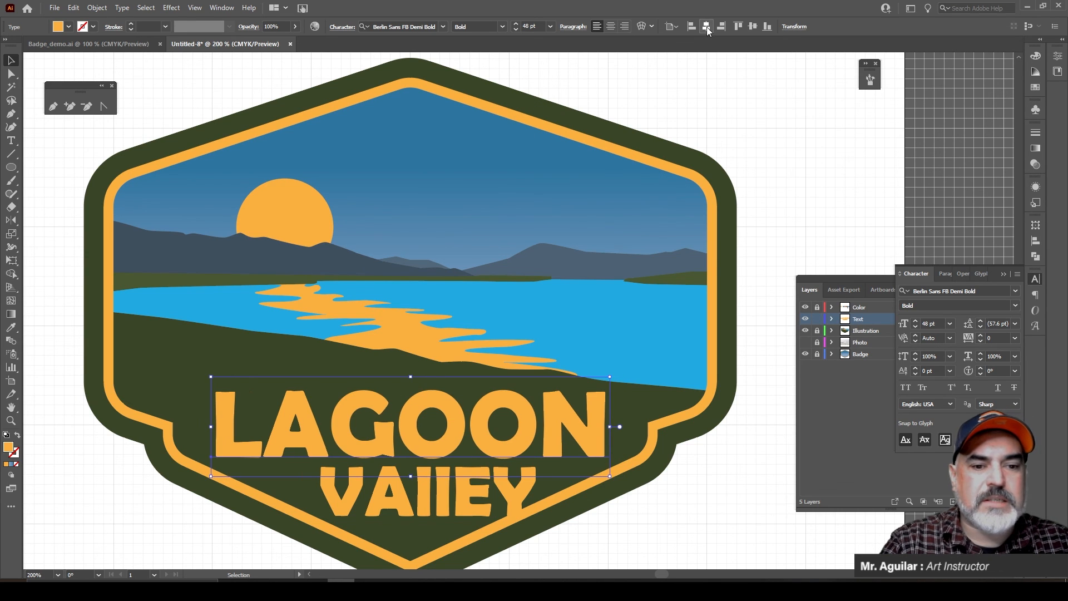
{"action": "left_click", "coordinate": [428, 503]}
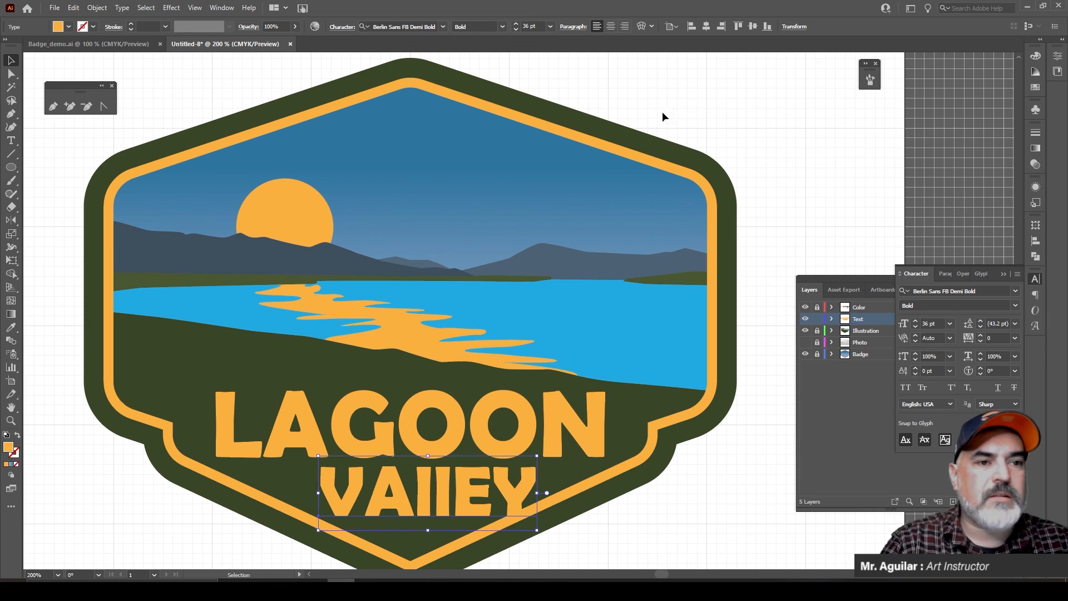
{"action": "left_click", "coordinate": [705, 28]}
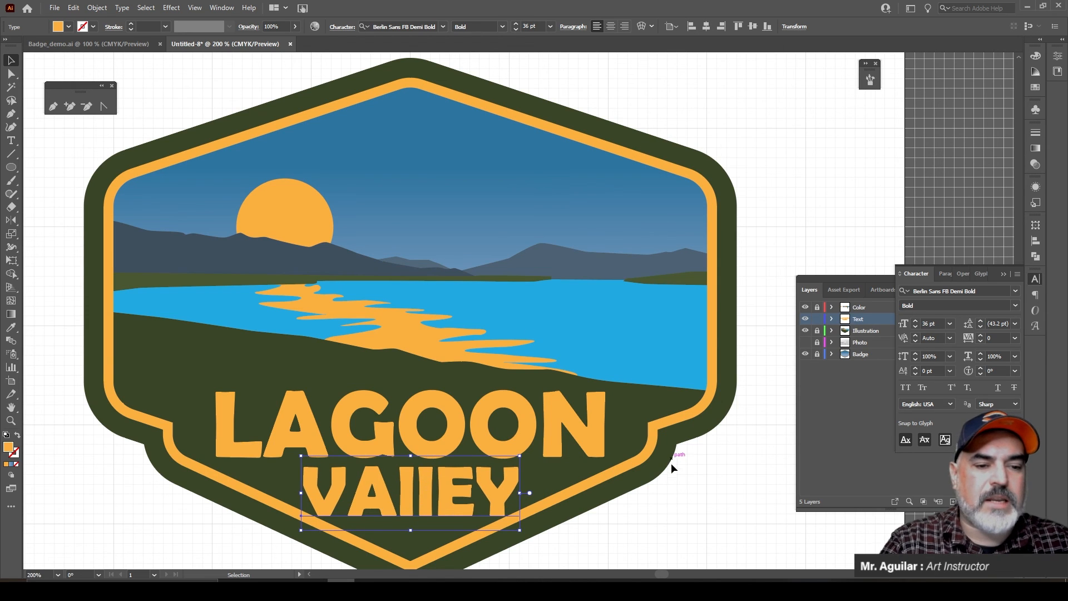
{"action": "left_click", "coordinate": [667, 489]}
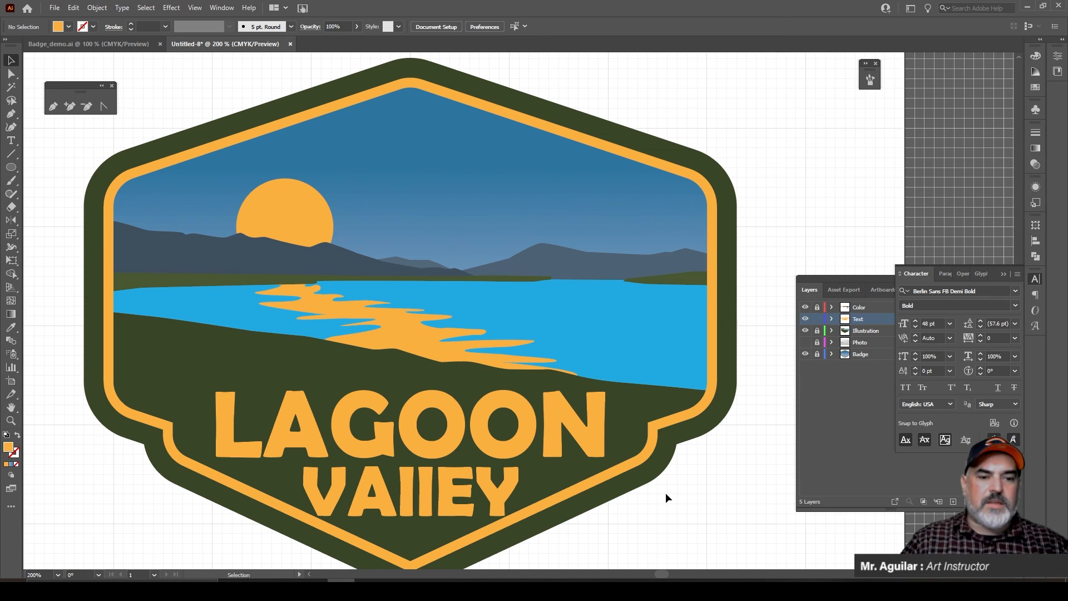
Step: Reduce the font size of VAllEY to 32 pt
{"action": "left_click", "coordinate": [482, 495]}
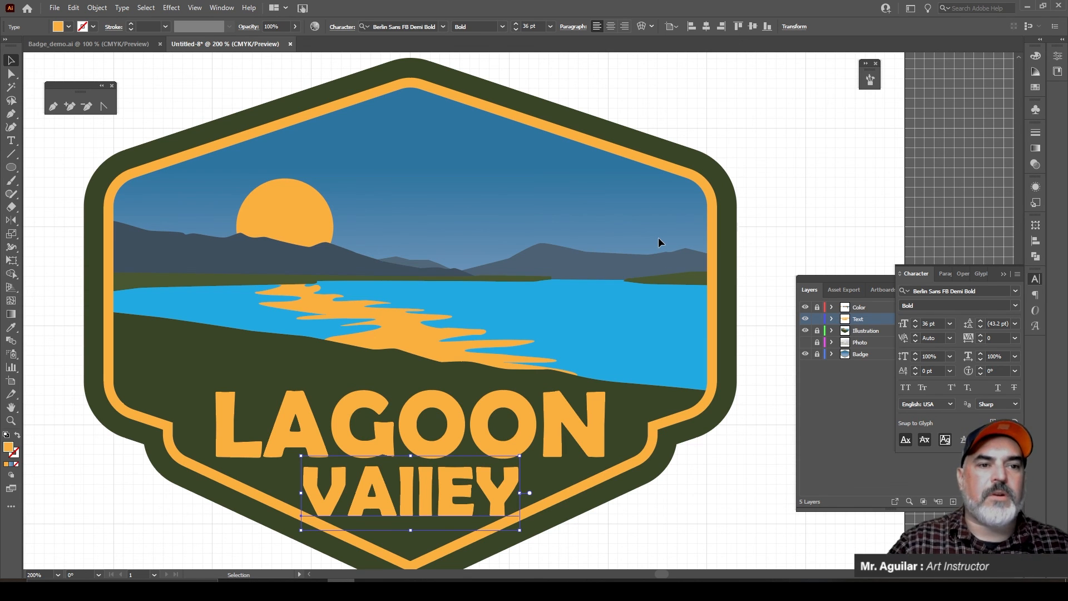
{"action": "left_click", "coordinate": [515, 29]}
{"action": "left_click", "coordinate": [515, 28]}
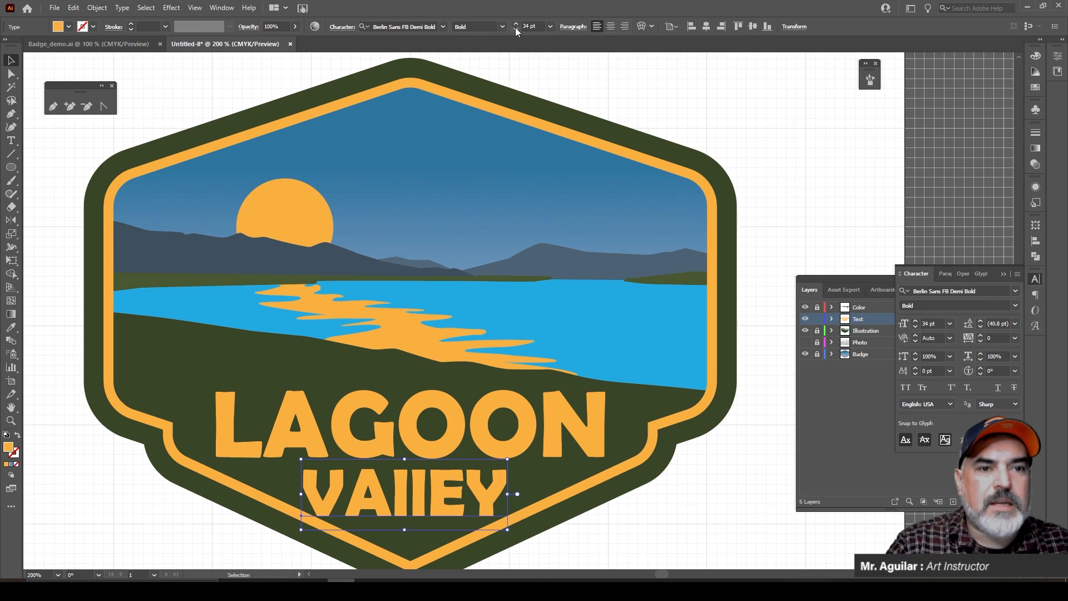
{"action": "left_click", "coordinate": [515, 28]}
{"action": "left_click", "coordinate": [515, 29]}
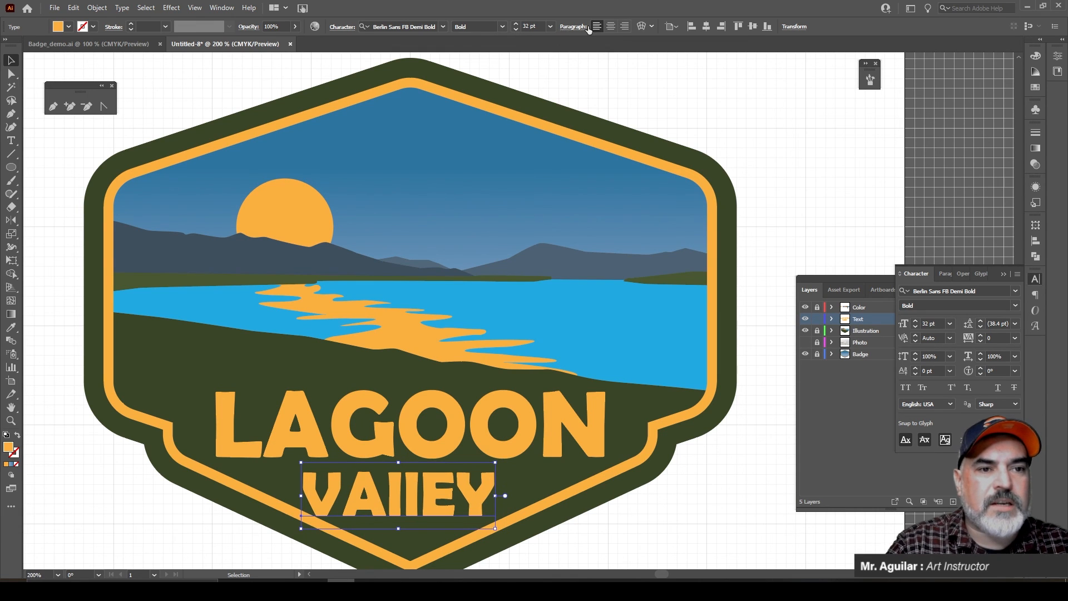
Step: Set center paragraph alignment on both VAllEY and LAGOON and recenter each word horizontally on the artboard
{"action": "left_click", "coordinate": [610, 27]}
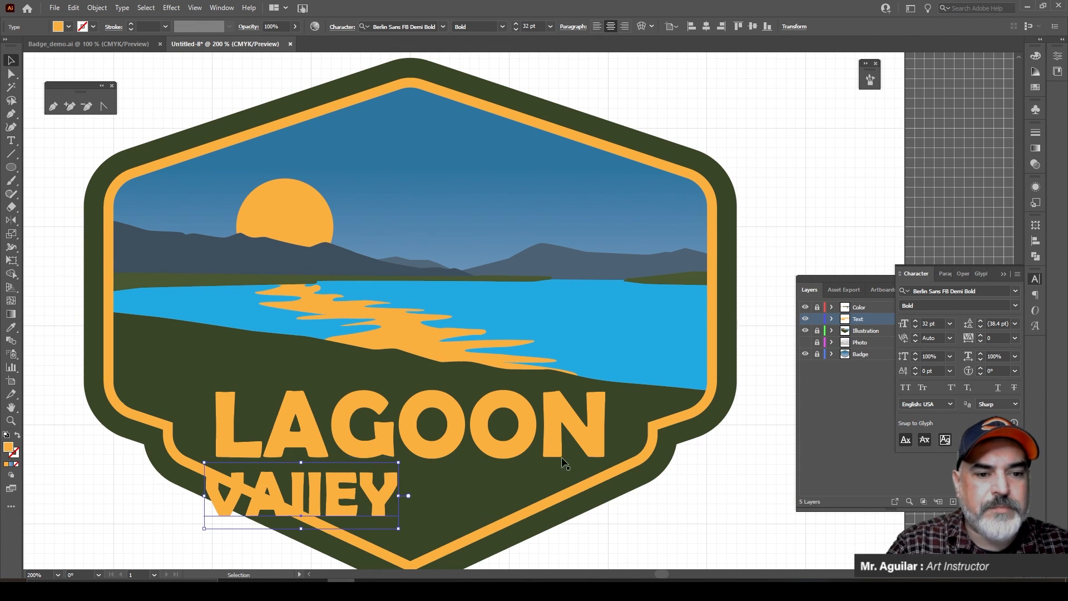
{"action": "left_click", "coordinate": [552, 425]}
{"action": "left_click", "coordinate": [611, 29]}
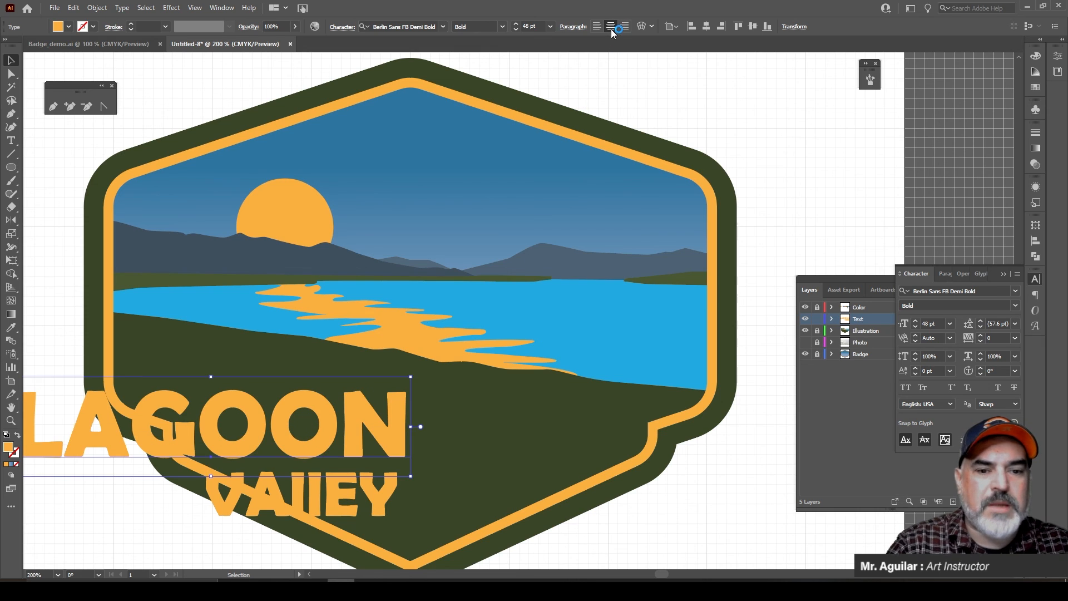
{"action": "left_click", "coordinate": [706, 28]}
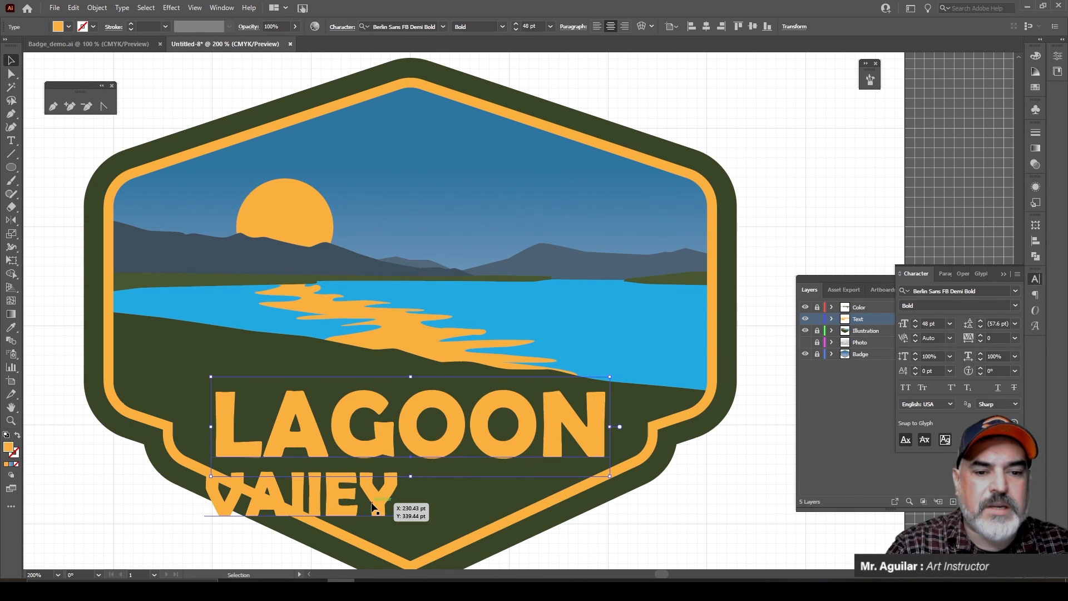
{"action": "left_click", "coordinate": [387, 503]}
{"action": "left_click", "coordinate": [706, 28]}
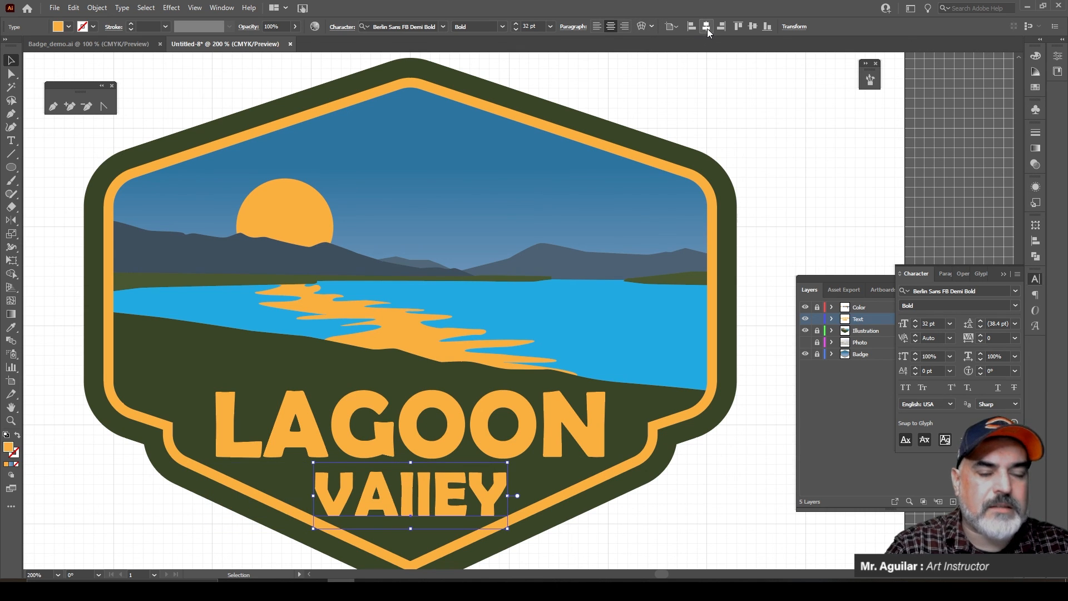
{"action": "left_click", "coordinate": [736, 539]}
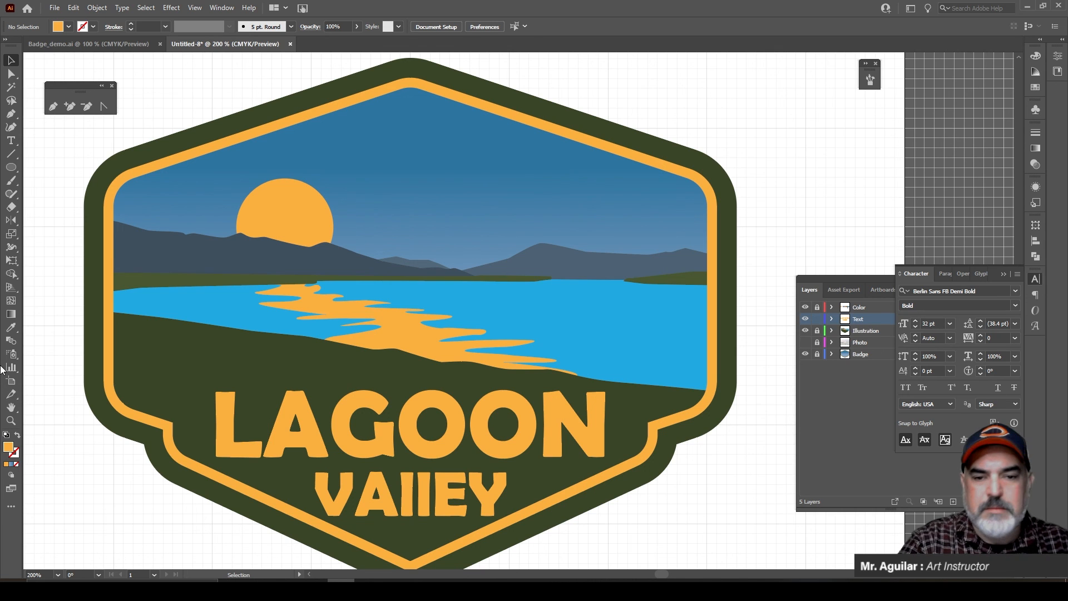
Step: Examine the whole badge at 150% zoom and close the character settings
{"action": "left_click", "coordinate": [10, 419]}
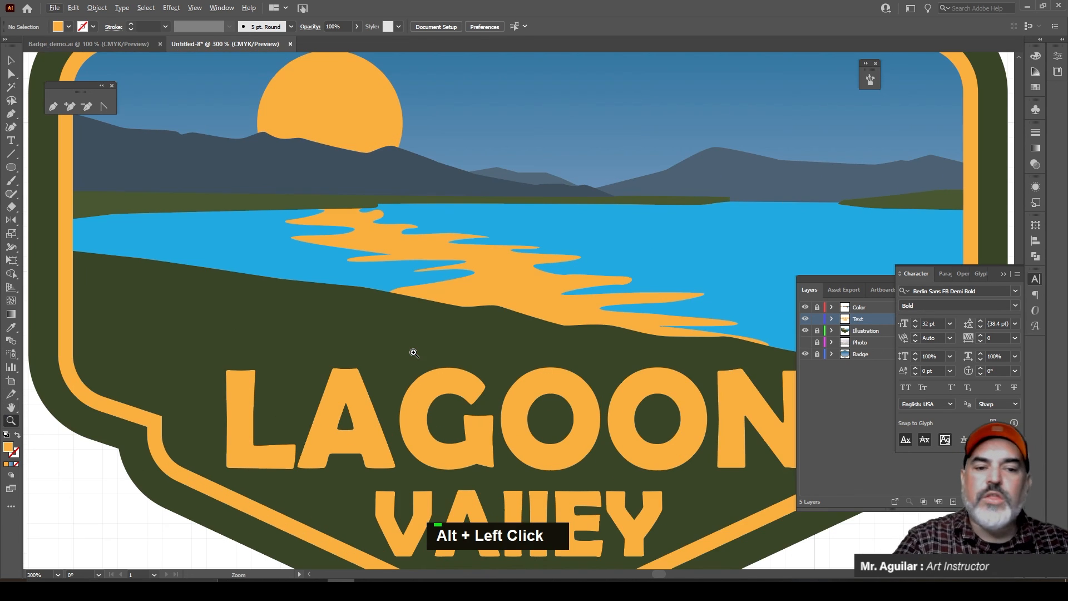
{"action": "left_click", "coordinate": [413, 352]}
{"action": "left_click", "coordinate": [496, 343], "text": "alt"}
{"action": "left_click", "coordinate": [556, 334], "text": "alt"}
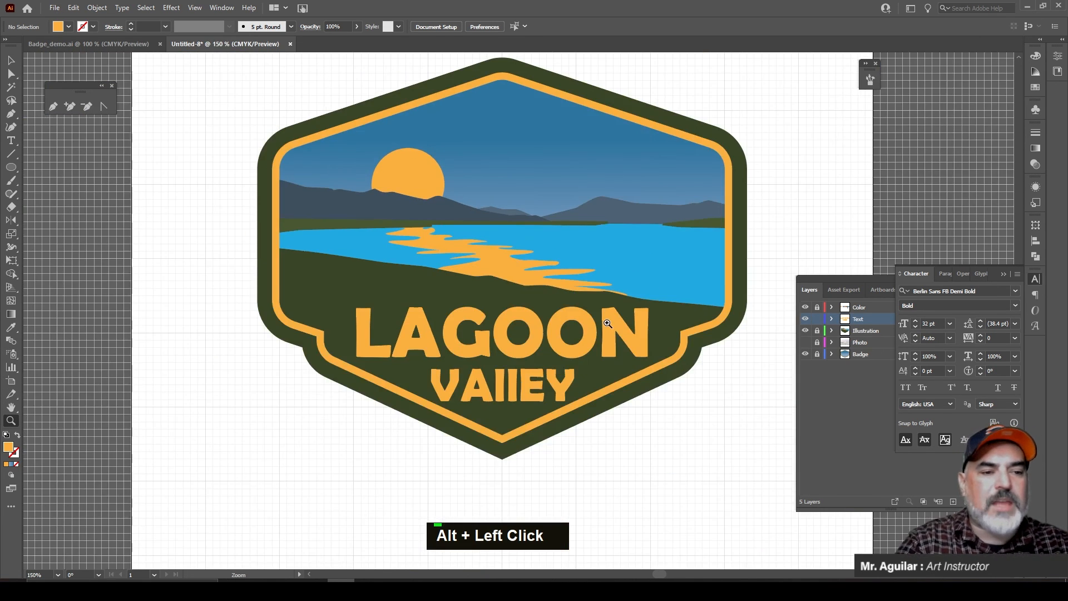
{"action": "scroll", "coordinate": [609, 325], "scroll_direction": "up", "scroll_amount": 2}
{"action": "scroll", "coordinate": [701, 367], "scroll_direction": "down", "scroll_amount": 1}
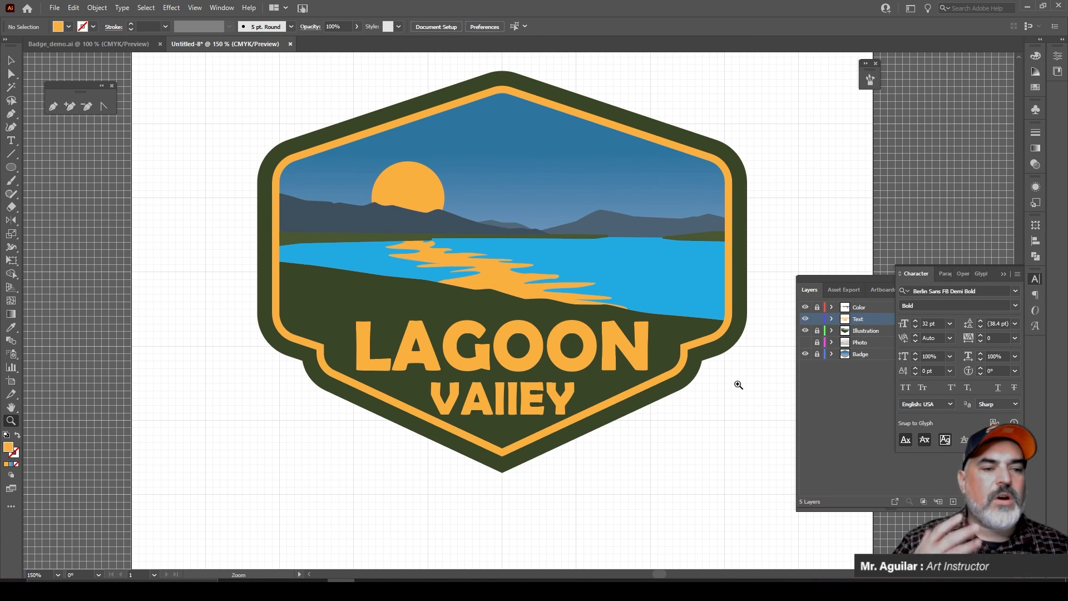
{"action": "left_click", "coordinate": [1004, 273]}
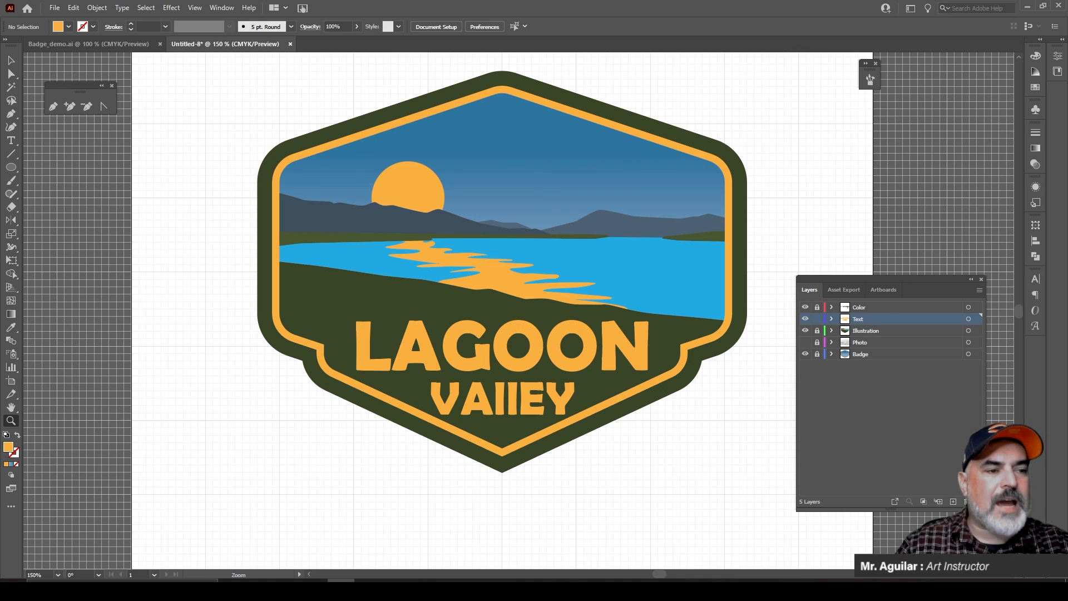
Step: Unlock the Illustration layer and its topmost path, examine that foreground hill's transparency and opacity mask, and deselect it
{"action": "left_click", "coordinate": [1036, 165]}
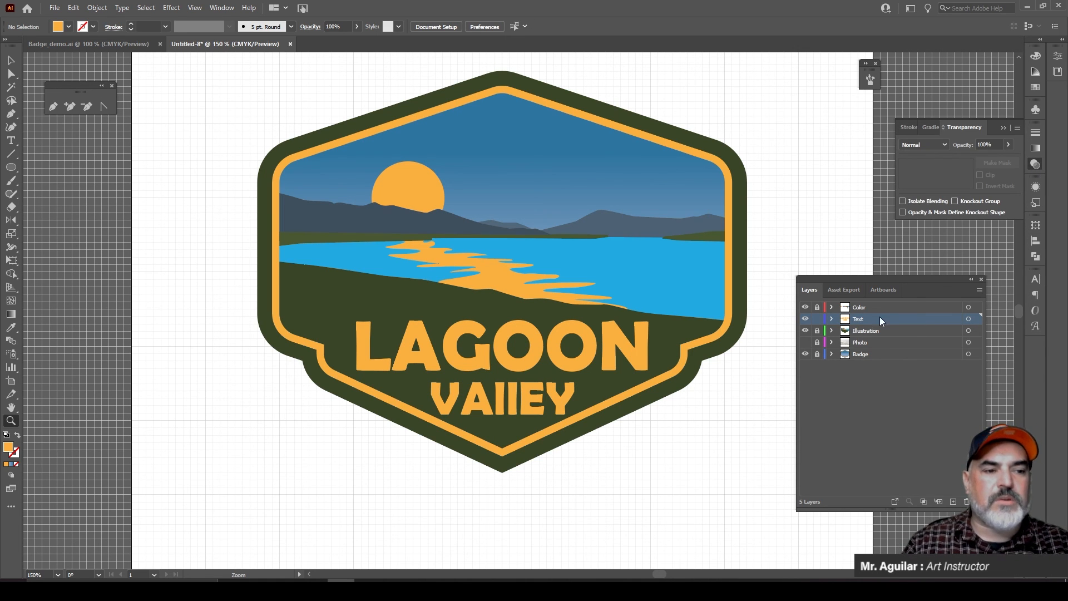
{"action": "left_click", "coordinate": [831, 331]}
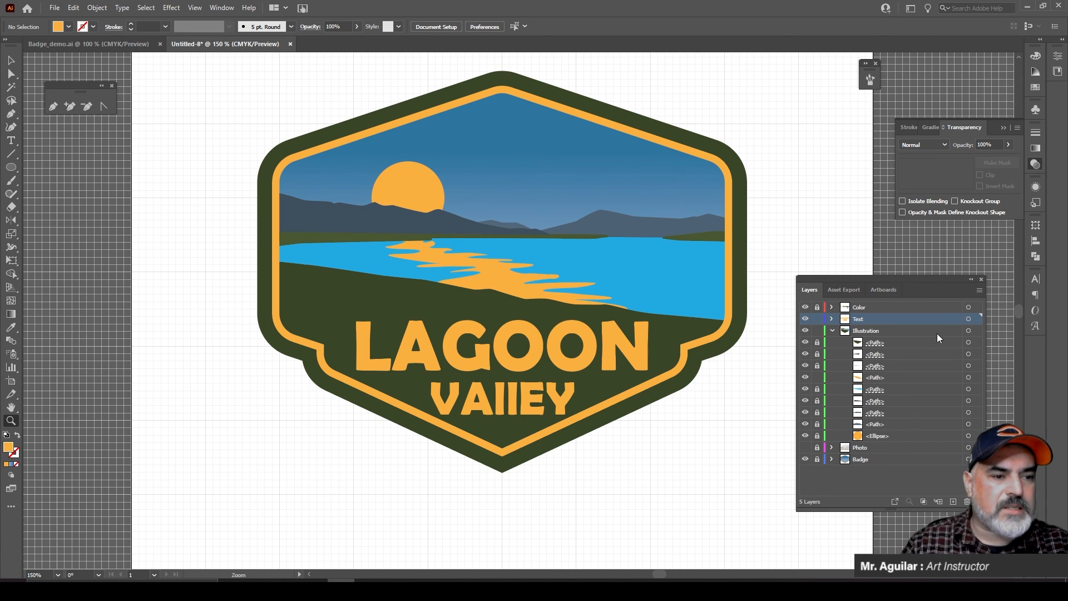
{"action": "left_click", "coordinate": [948, 344]}
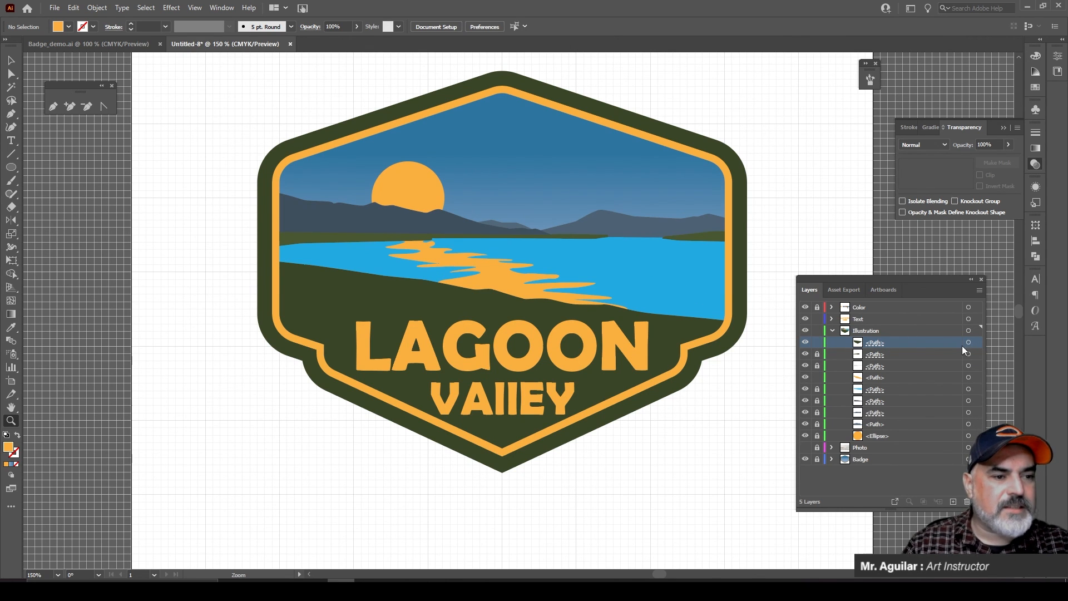
{"action": "left_click", "coordinate": [969, 343]}
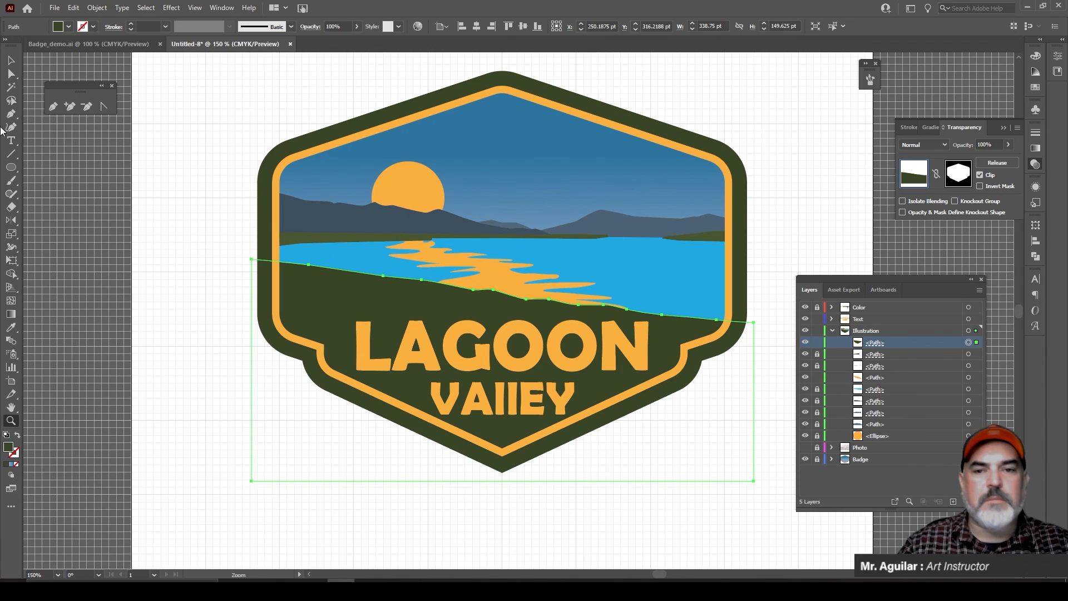
{"action": "left_click", "coordinate": [10, 63]}
{"action": "left_click", "coordinate": [158, 121]}
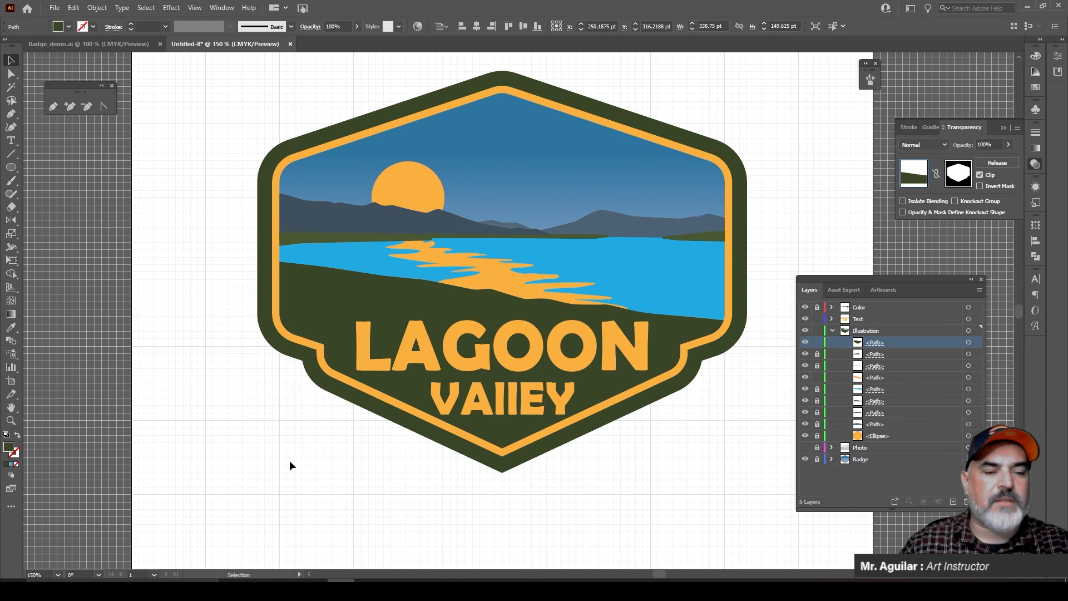
{"action": "left_click", "coordinate": [419, 525]}
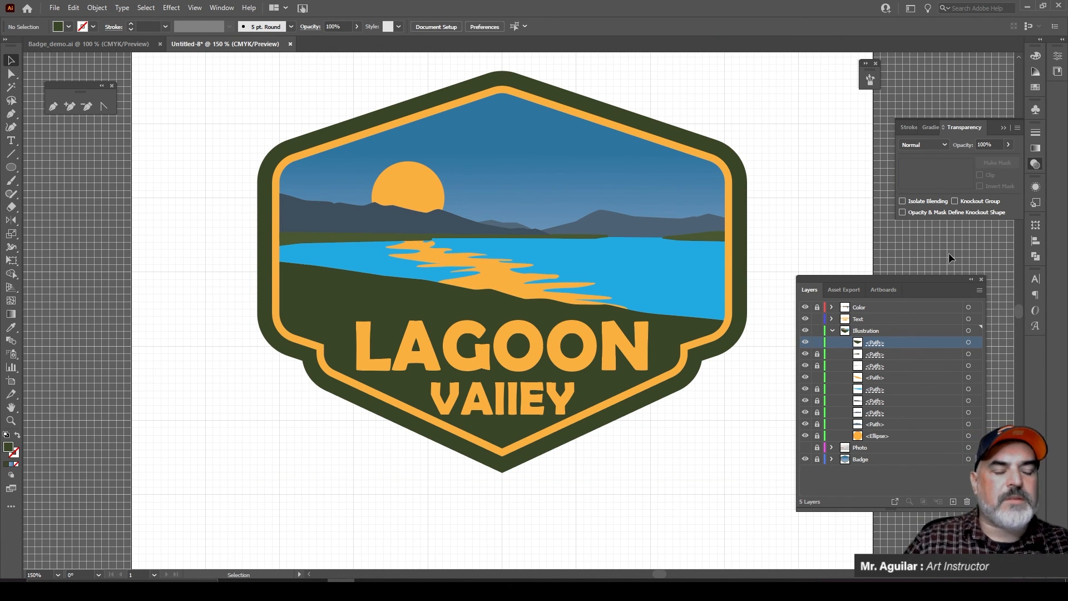
Step: Show and unlock the Photo layer and select its contents
{"action": "left_click", "coordinate": [806, 448]}
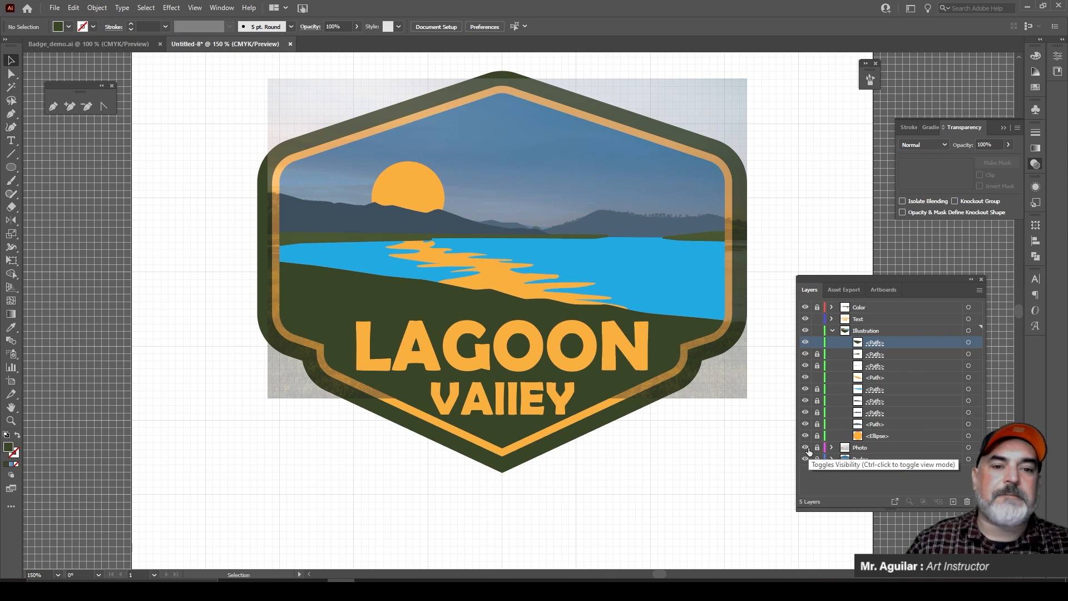
{"action": "left_click", "coordinate": [883, 454]}
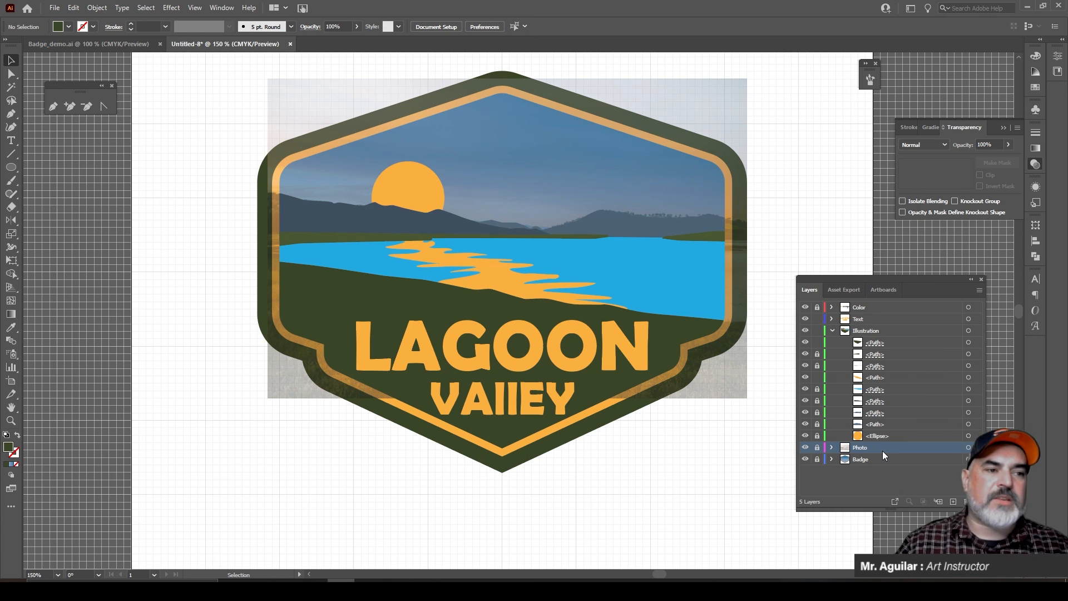
{"action": "left_click", "coordinate": [817, 447]}
{"action": "left_click", "coordinate": [968, 448]}
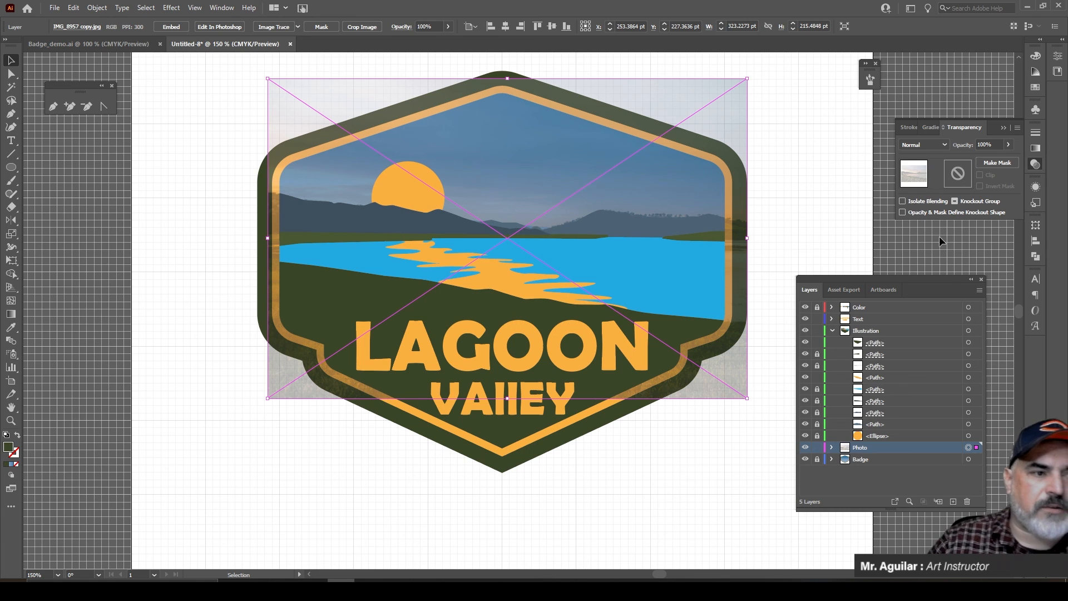
Step: Examine the opacity of the linked file inside the Photo layer and hide that file
{"action": "left_click", "coordinate": [832, 448]}
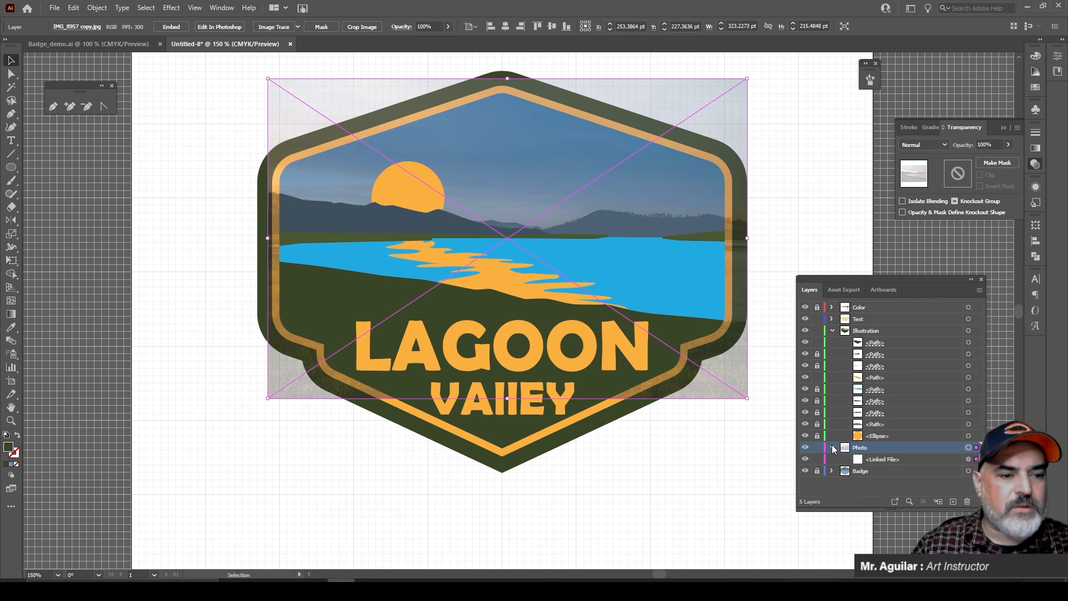
{"action": "left_click", "coordinate": [915, 459]}
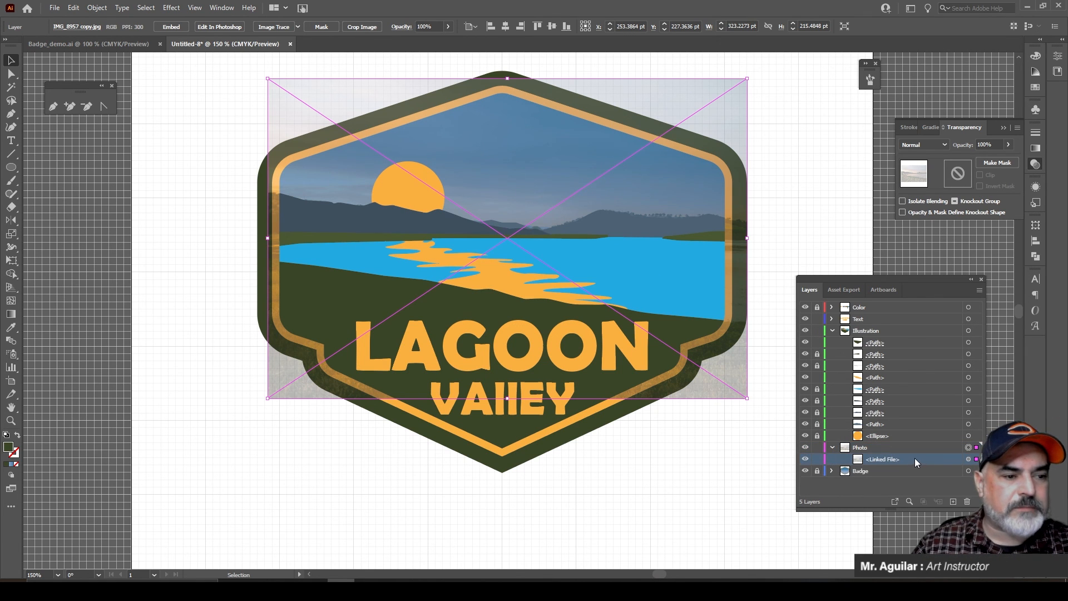
{"action": "left_click", "coordinate": [969, 459]}
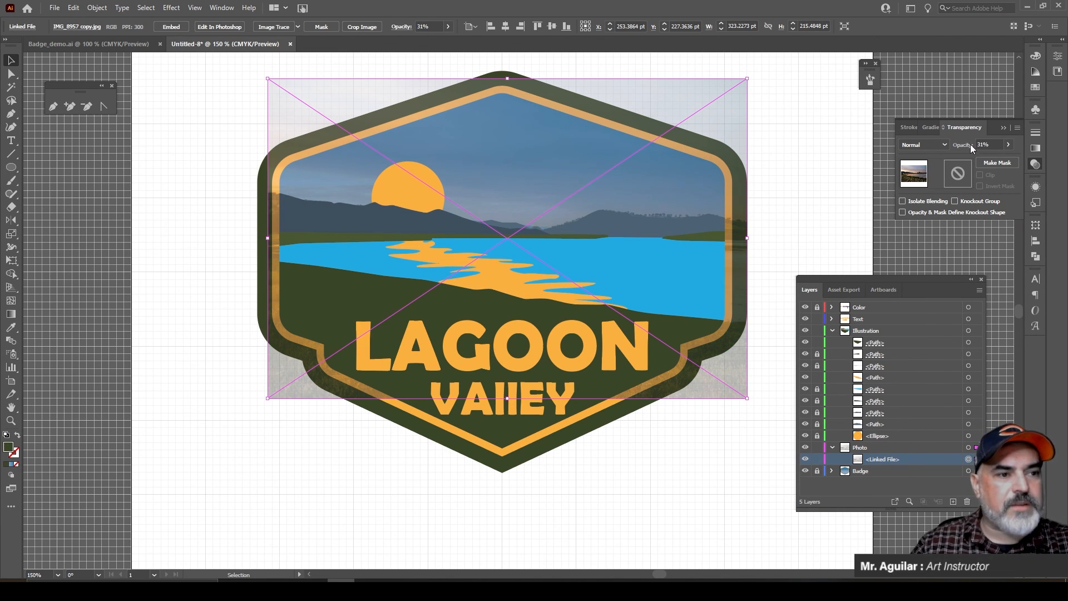
{"action": "left_click", "coordinate": [805, 459]}
{"action": "left_click", "coordinate": [832, 447]}
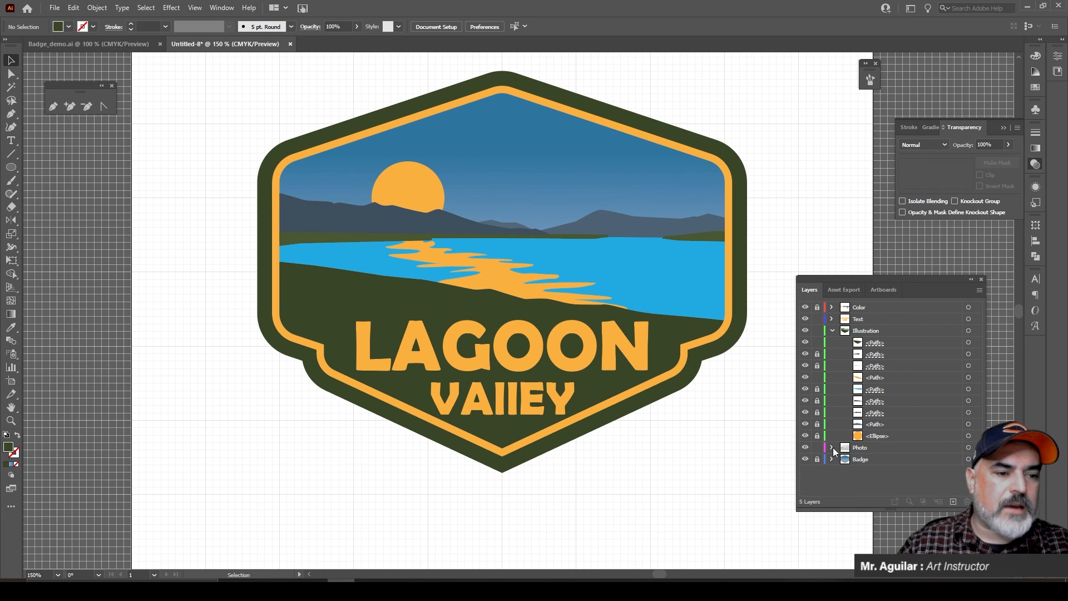